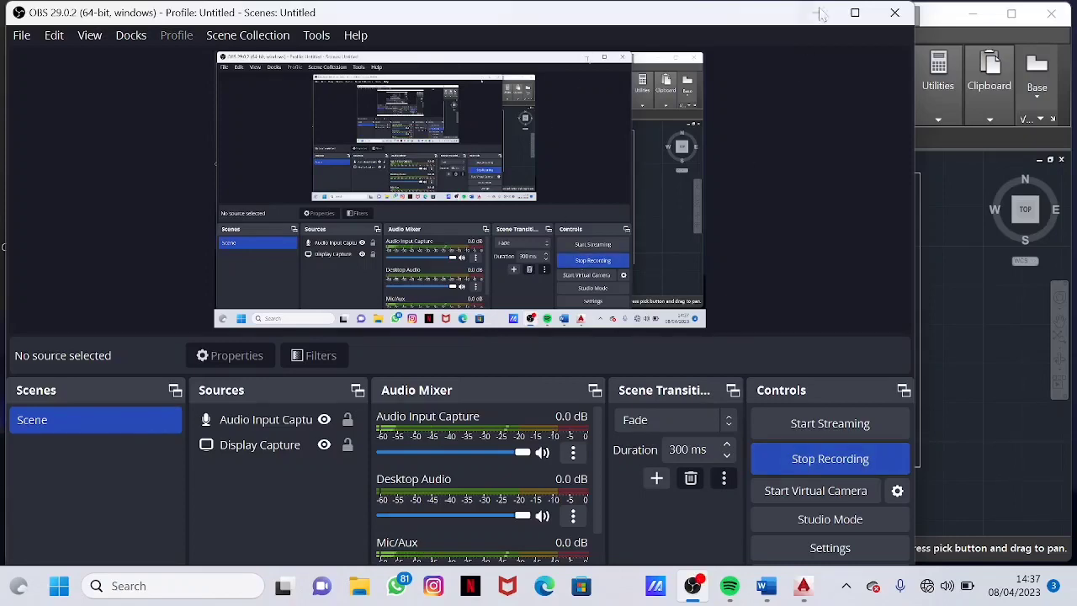
Step: Start the OBS screen recording and bring the AutoCAD drawing into view
left_click(817, 10)
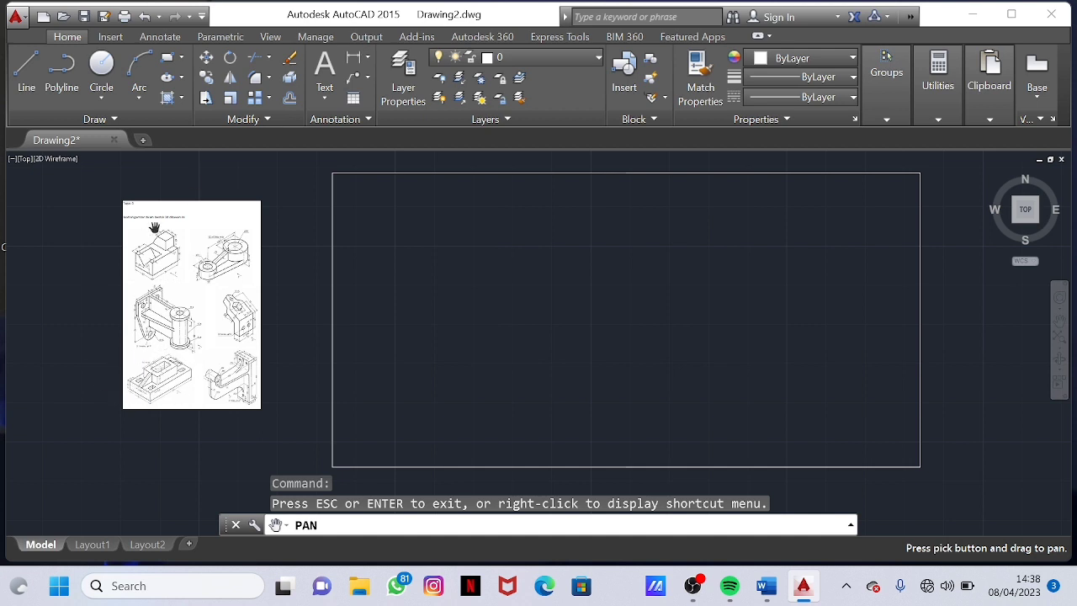
Step: Exit Pan, clear the reference-sheet selection, and start a line in the empty frame
key("Escape")
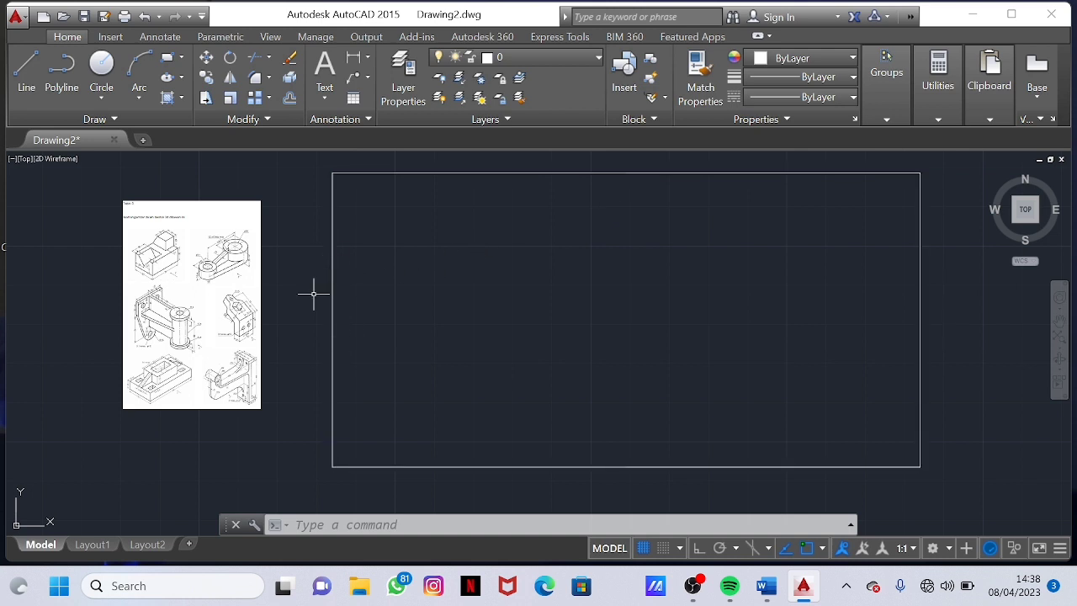
left_click_drag(313, 294, 76, 159)
key("Escape")
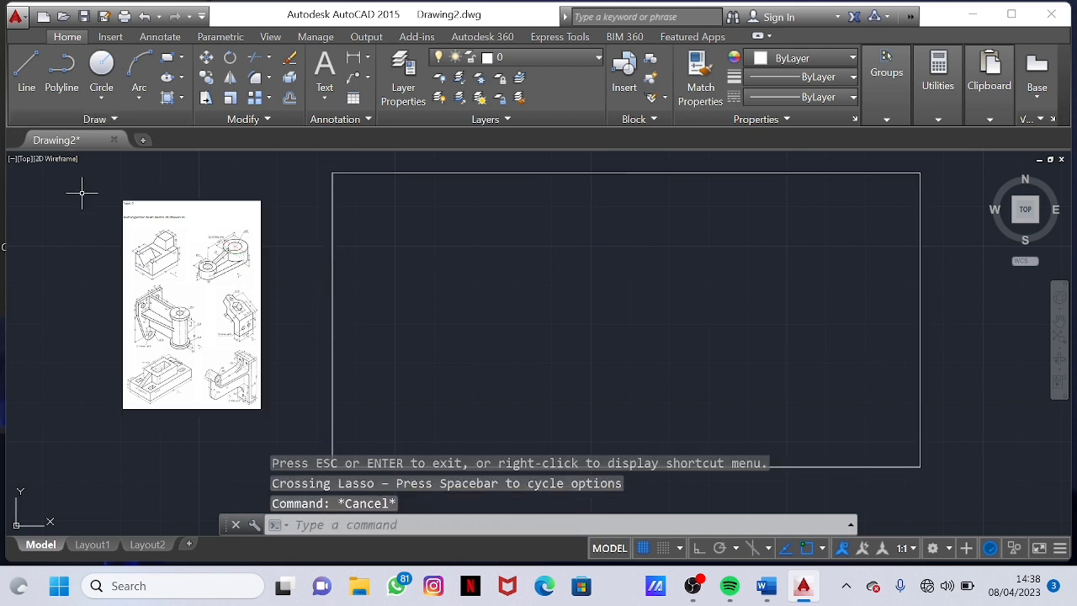
left_click(82, 194)
left_click(27, 68)
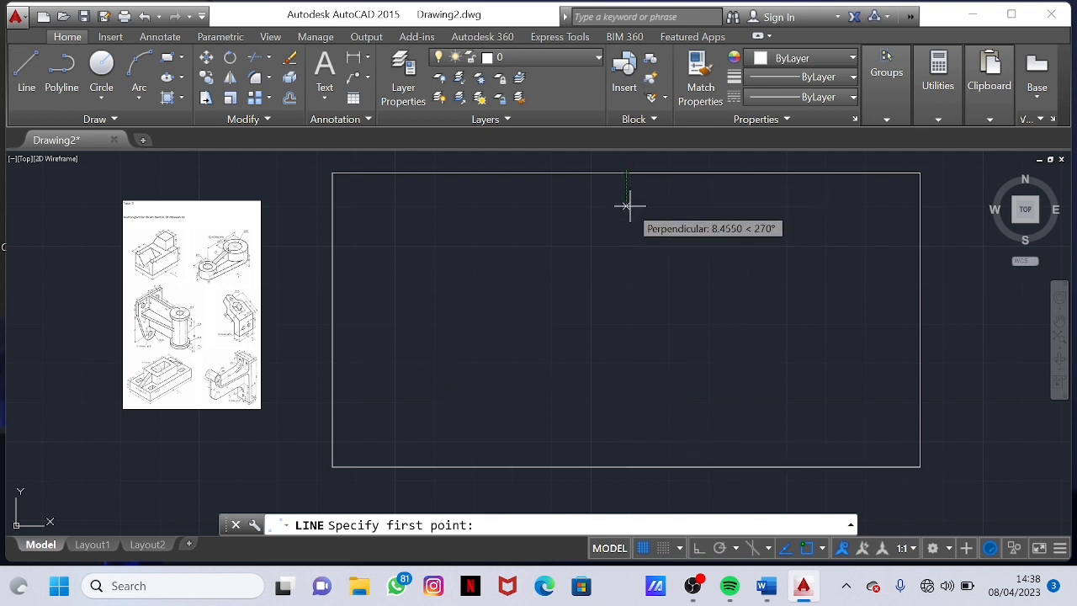
Step: With Ortho on, draw construction lines 37.5 horizontal and 25 vertical from the frame edge
type("37")
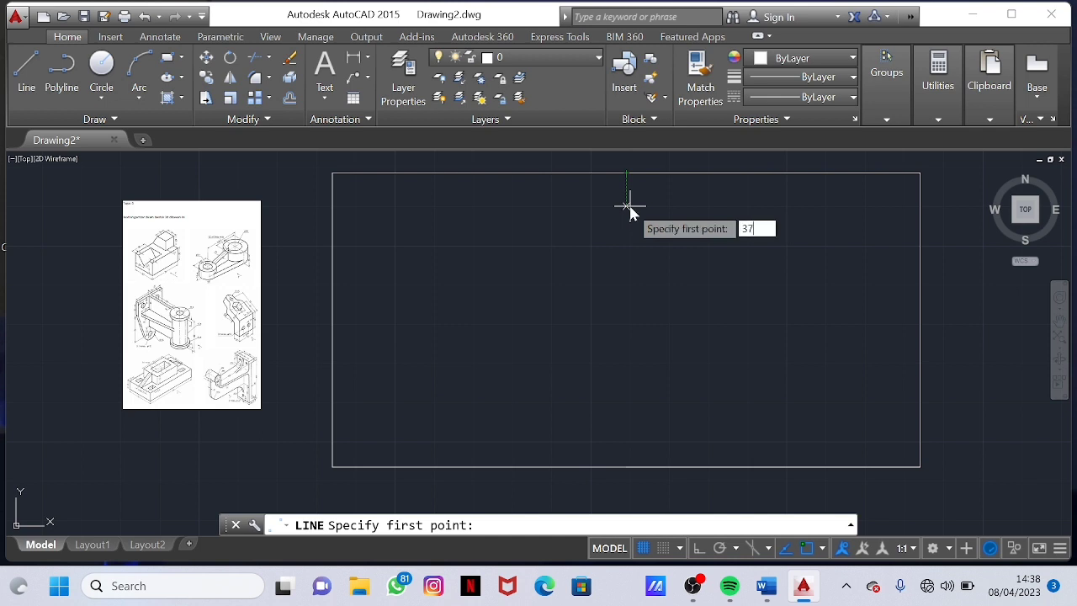
key("Return")
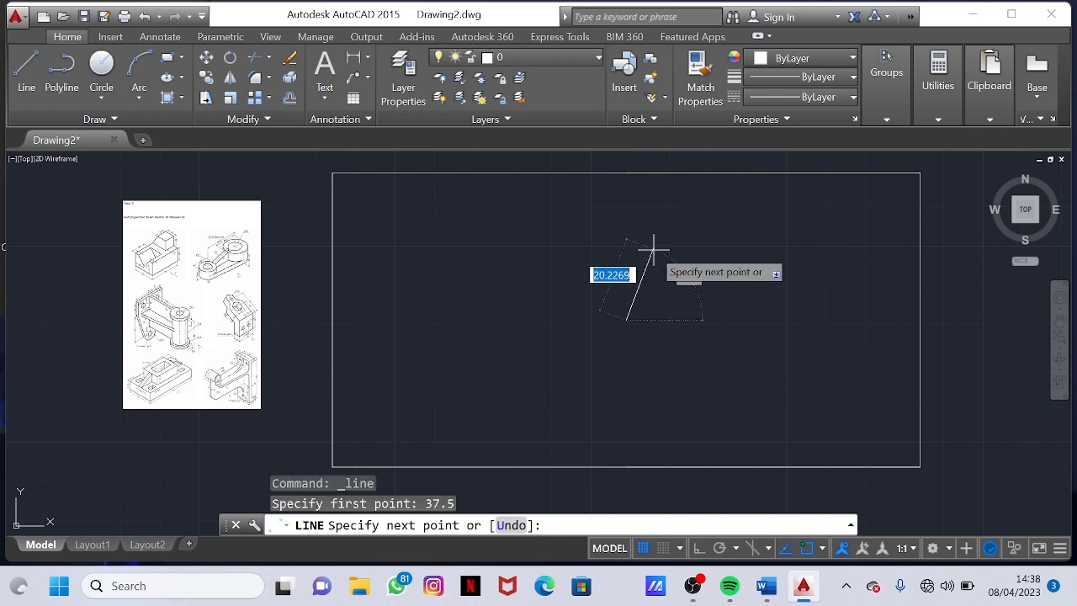
left_click(697, 548)
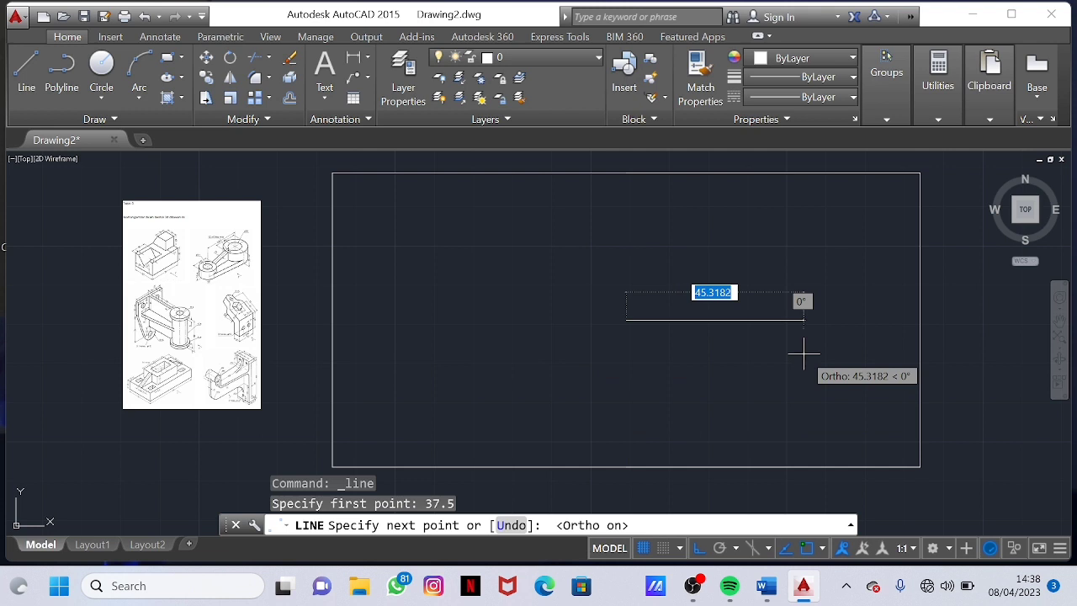
type("37.5")
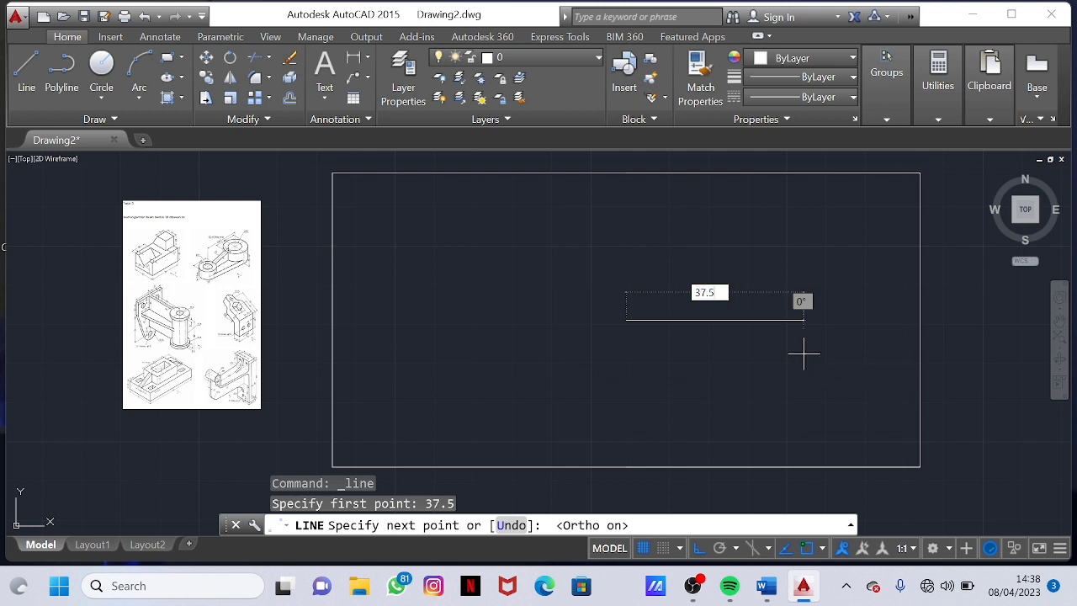
key("Return")
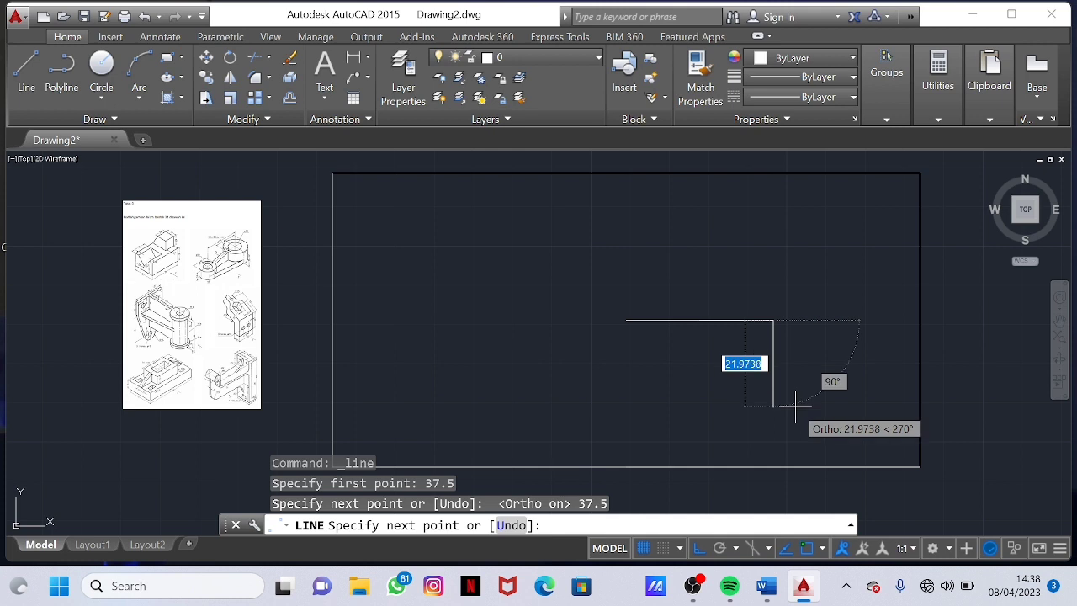
type("25")
key("Return")
key("Escape")
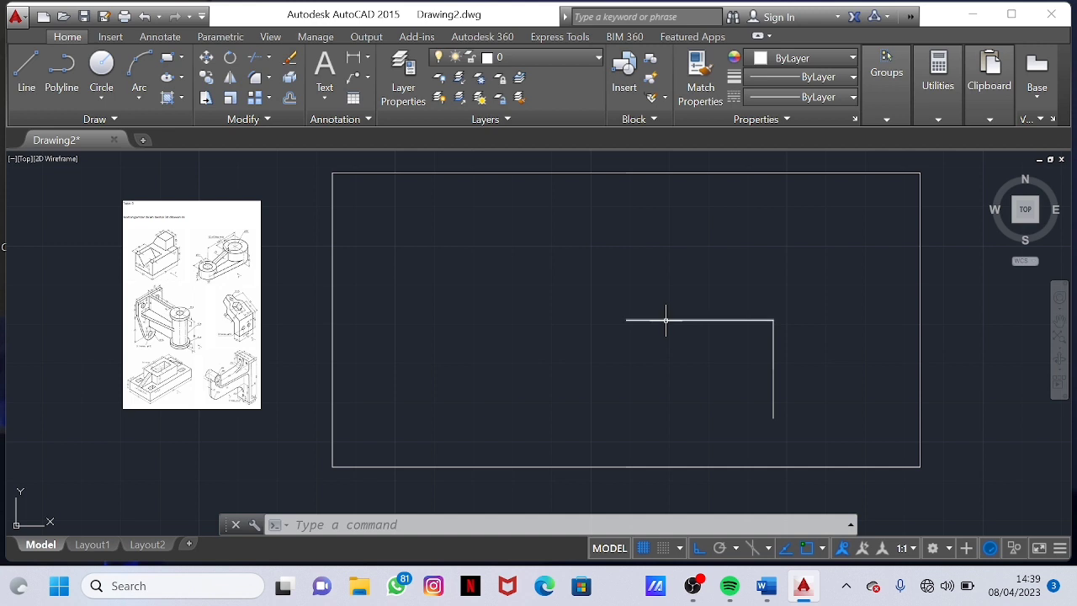
Step: Erase the horizontal helper and draw a 75 by 50 rectangle from the vertical line's end
left_click(665, 320)
key("Delete")
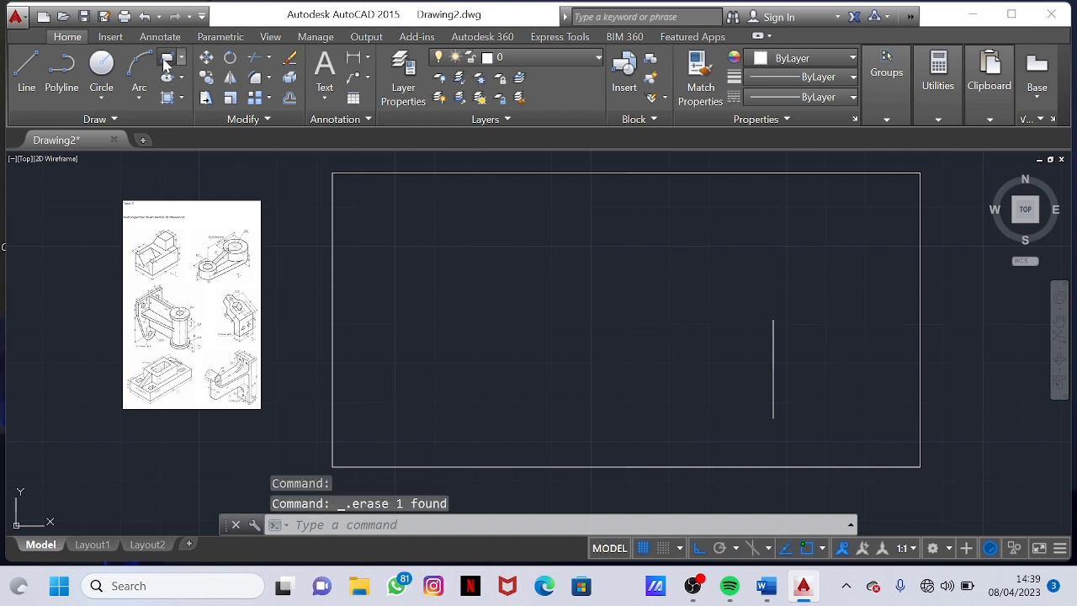
left_click(168, 57)
left_click(774, 418)
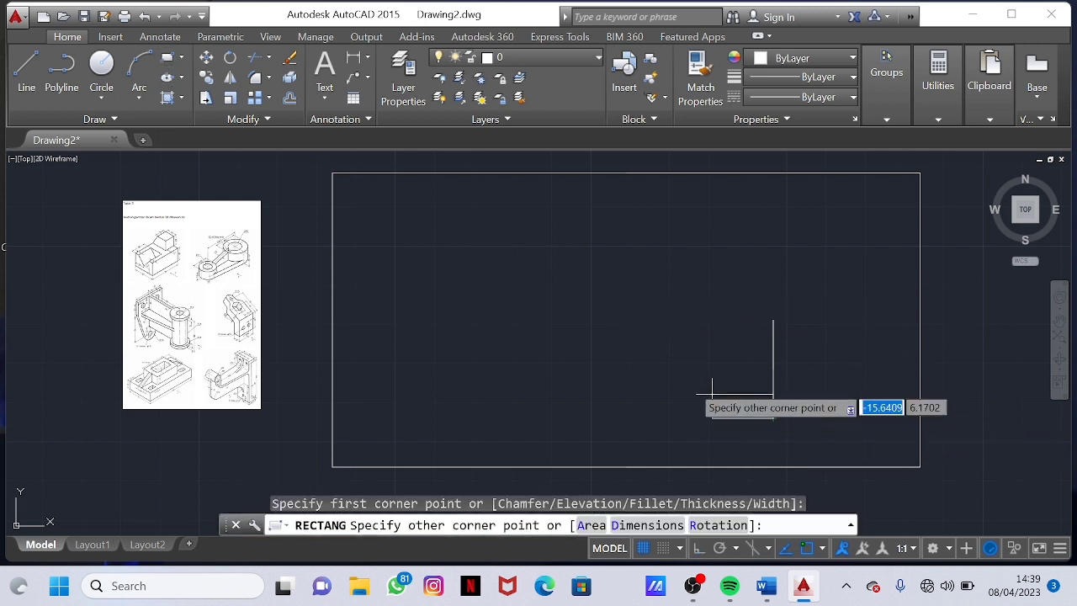
type("-")
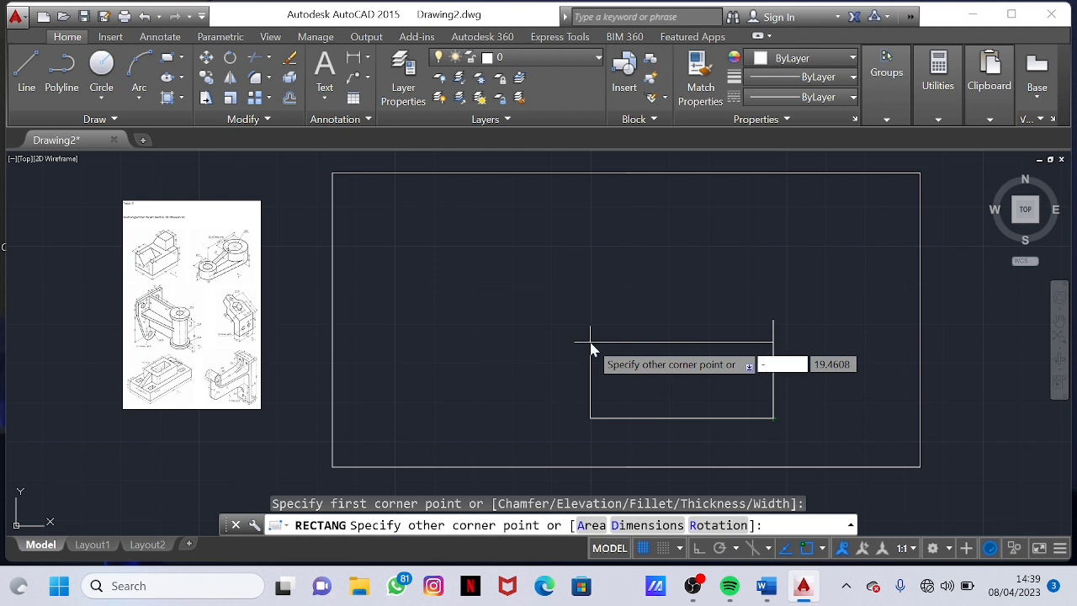
type("75")
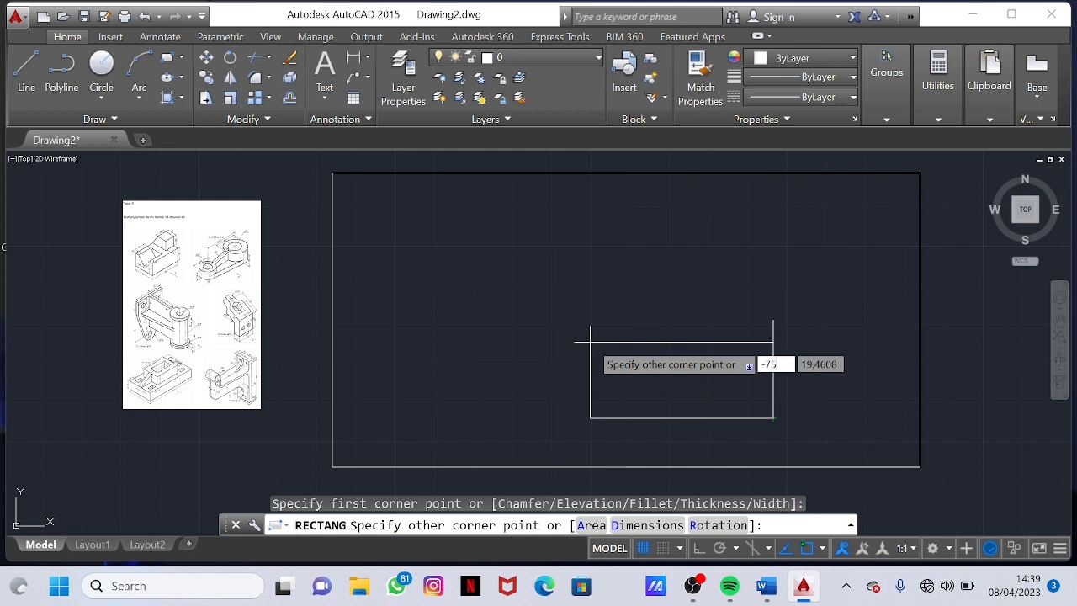
key("Tab")
type("50")
key("Return")
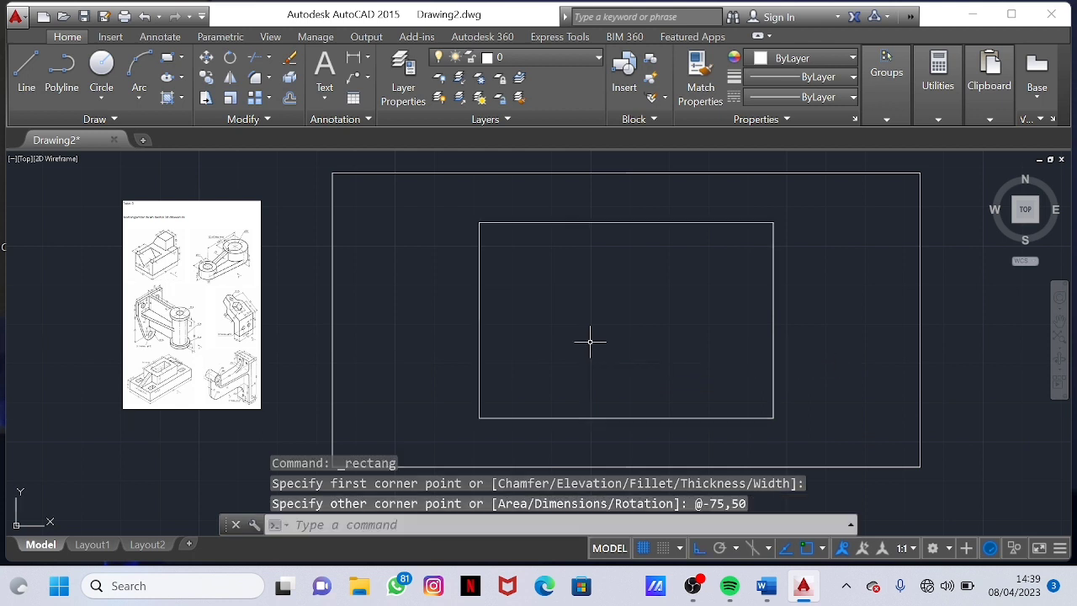
left_click(26, 84)
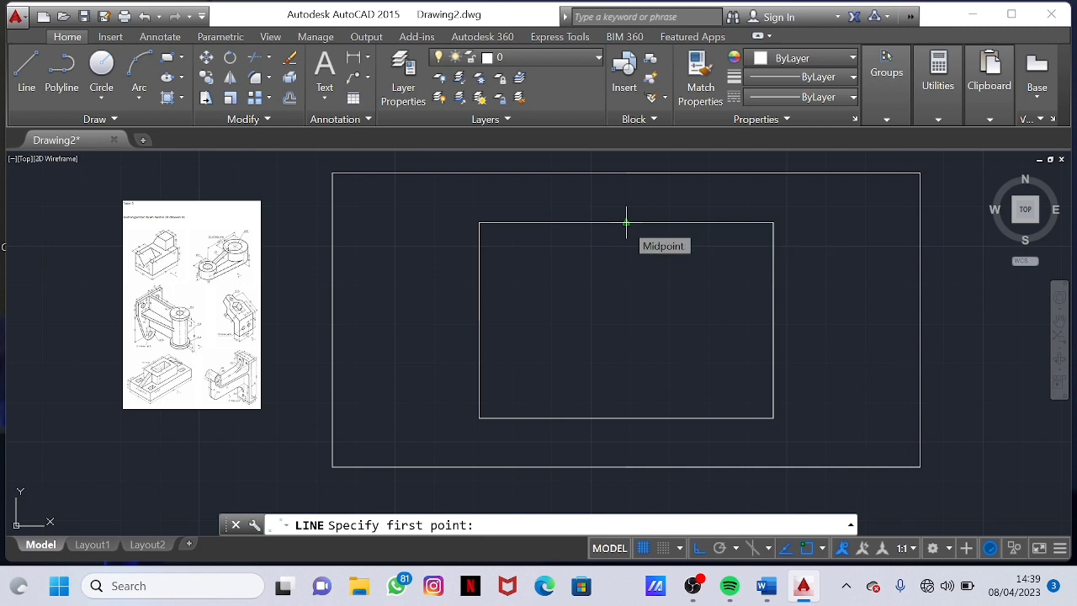
scroll(93, 303, "up", 5)
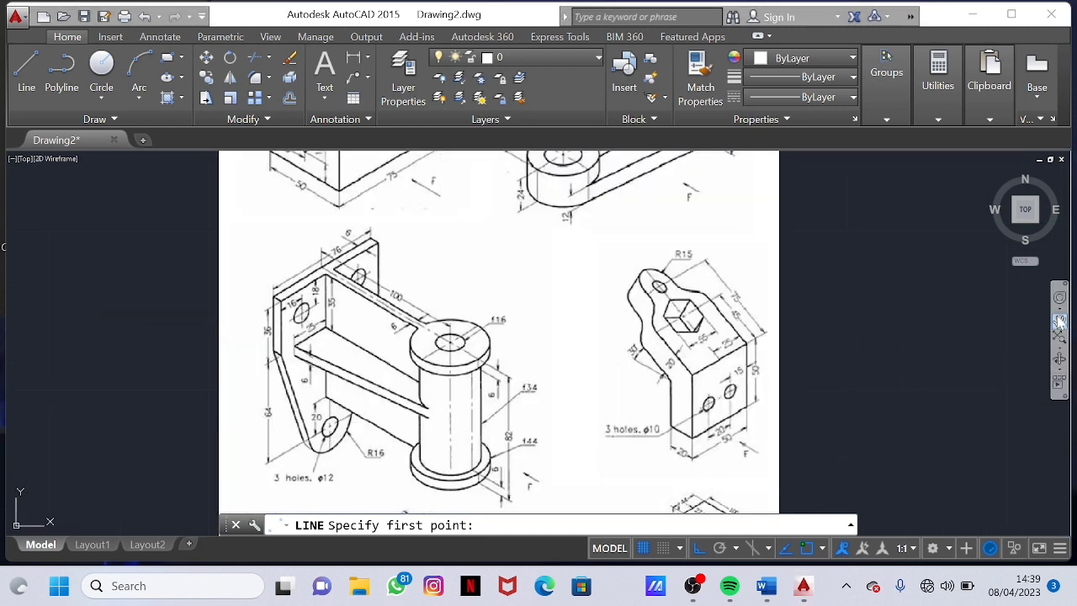
left_click(1058, 320)
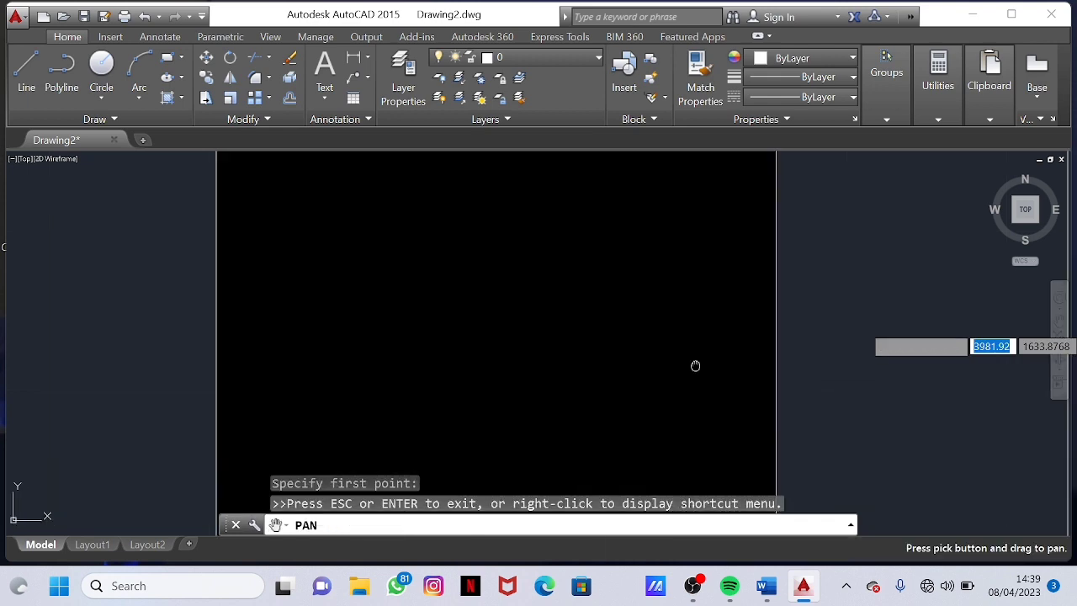
left_click_drag(695, 365, 690, 105)
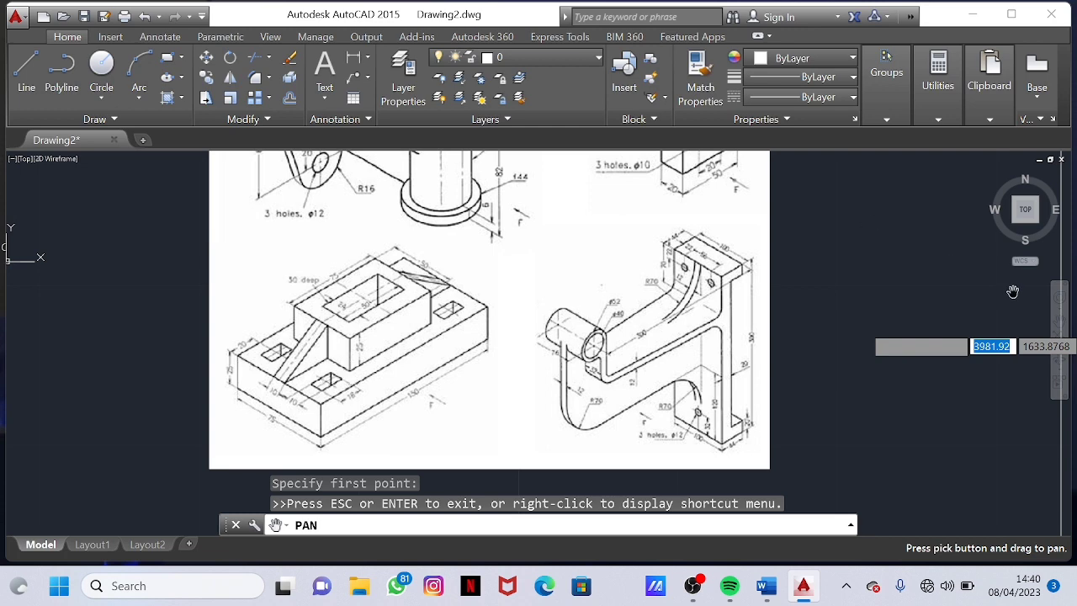
left_click_drag(764, 320, 532, 385)
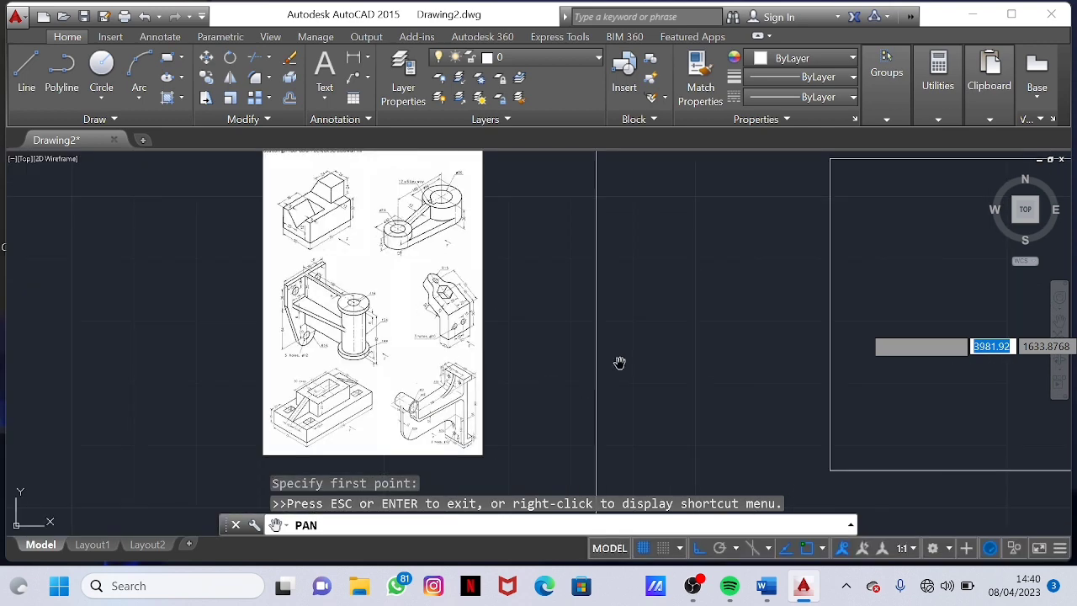
scroll(620, 363, "down", 2)
left_click_drag(665, 366, 396, 365)
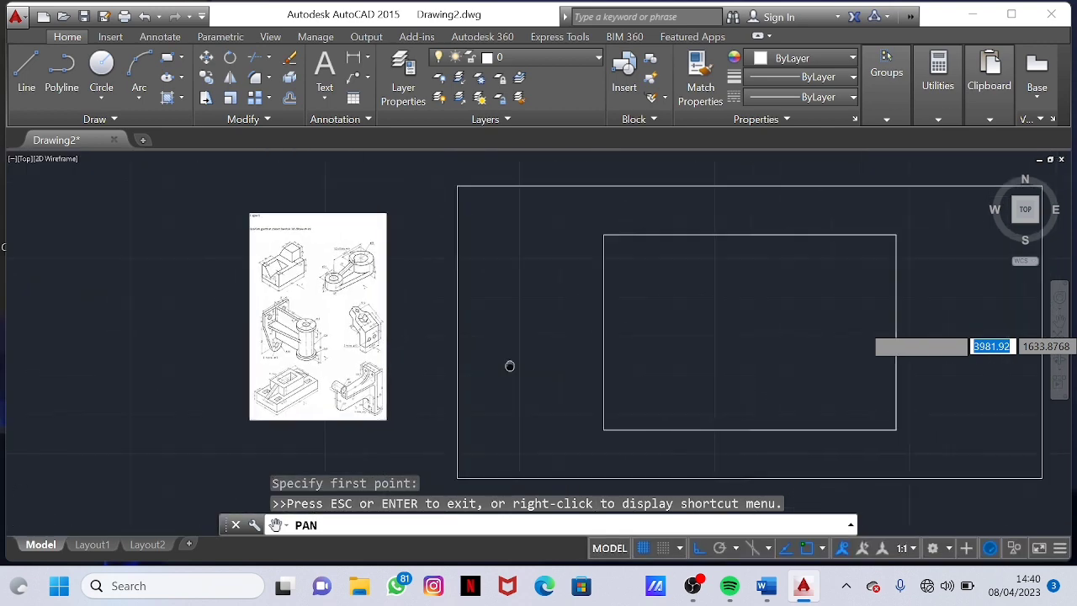
key("Escape")
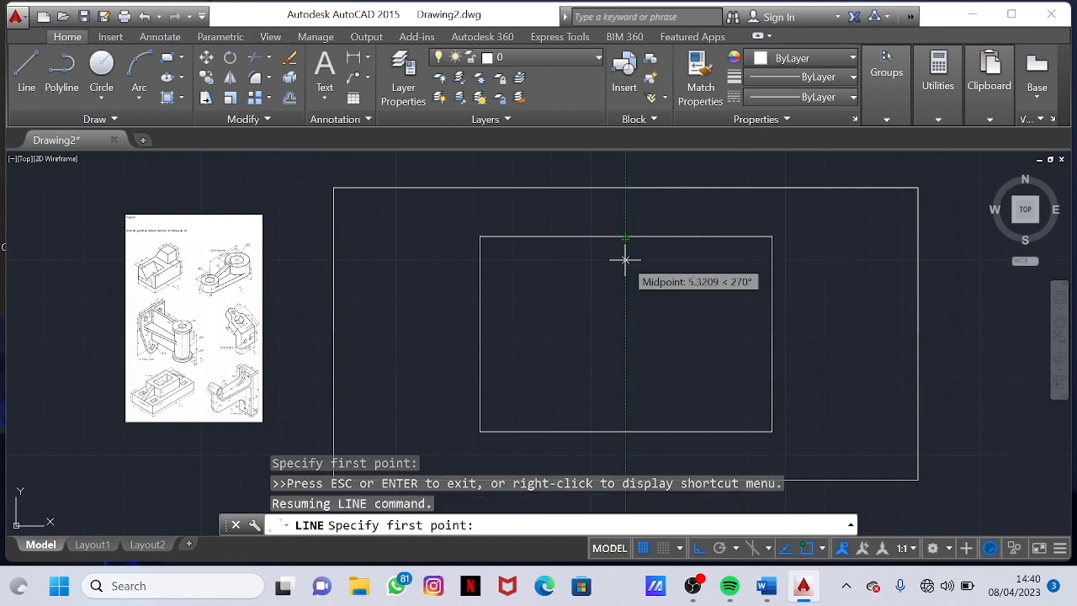
Step: Draw construction lines 25 below the top midpoint: 25 horizontal, then 12 vertical
type("2")
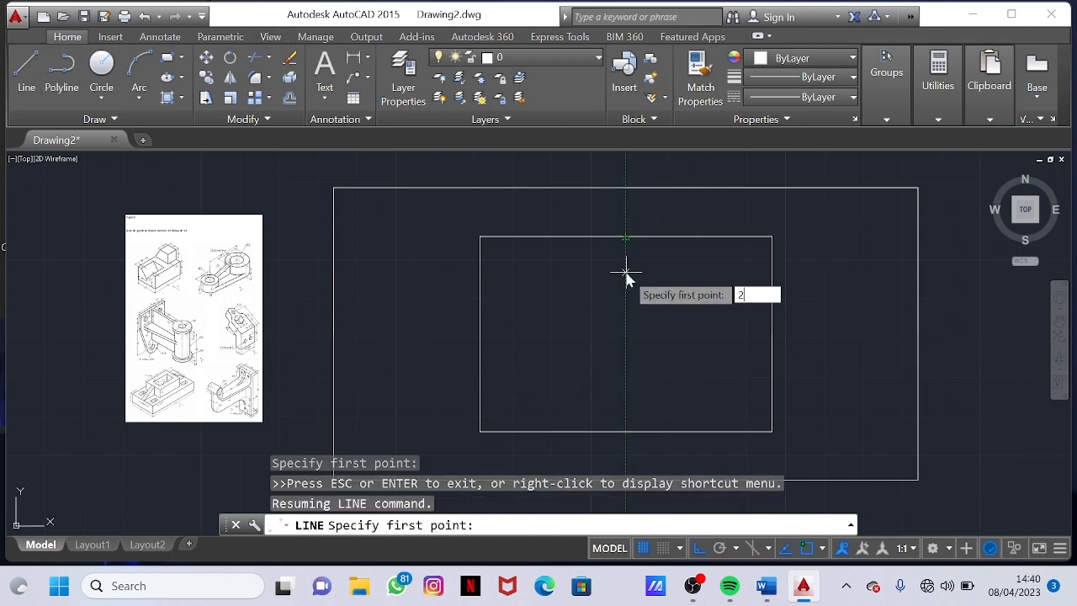
type("5")
key("Return")
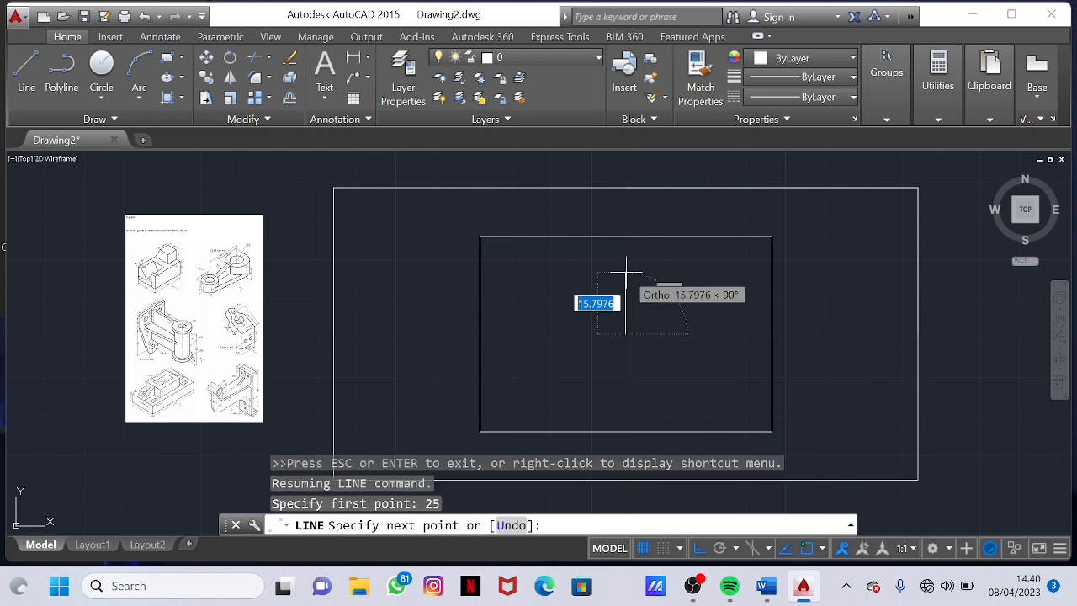
type("2")
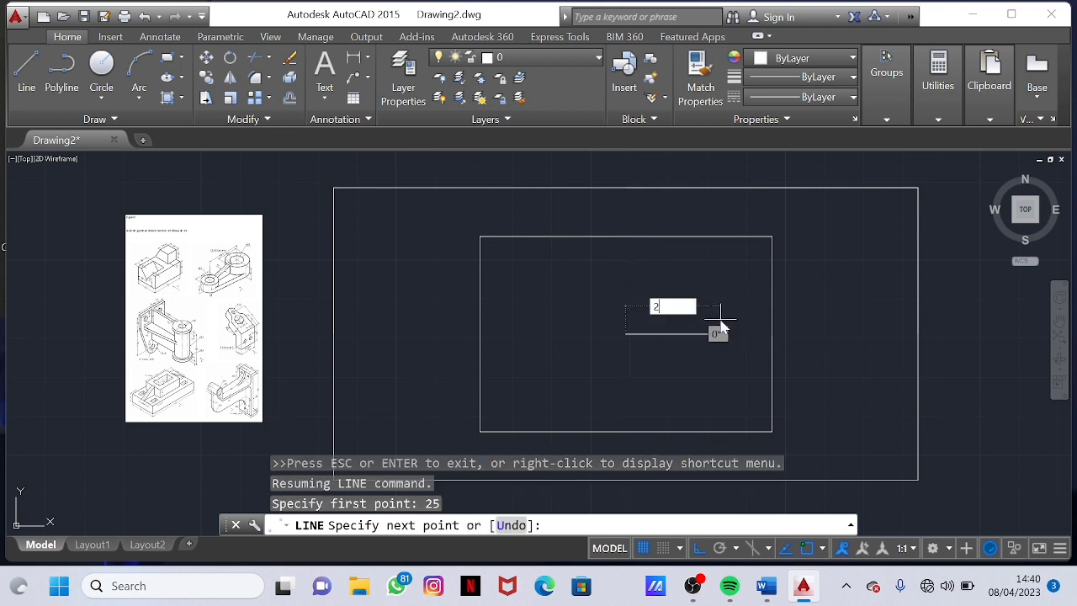
type("5")
key("Return")
type("12")
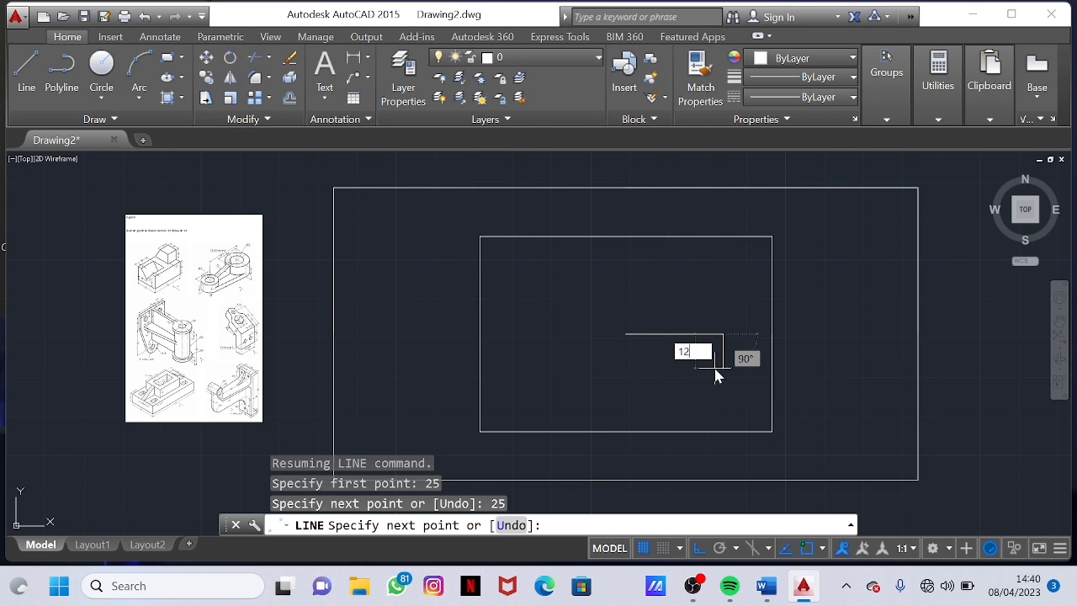
key("Return")
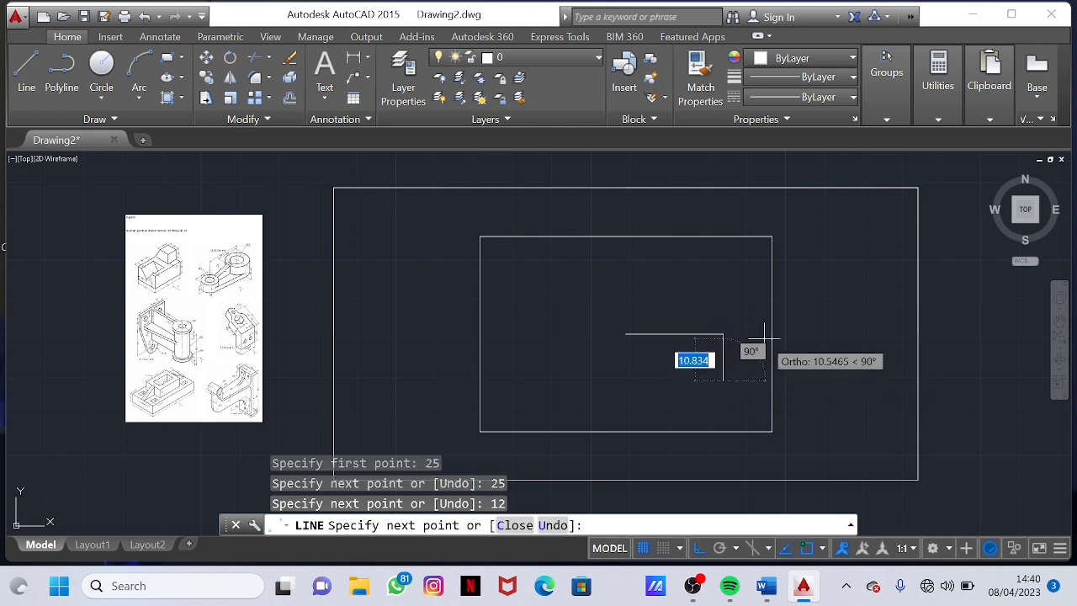
key("Escape")
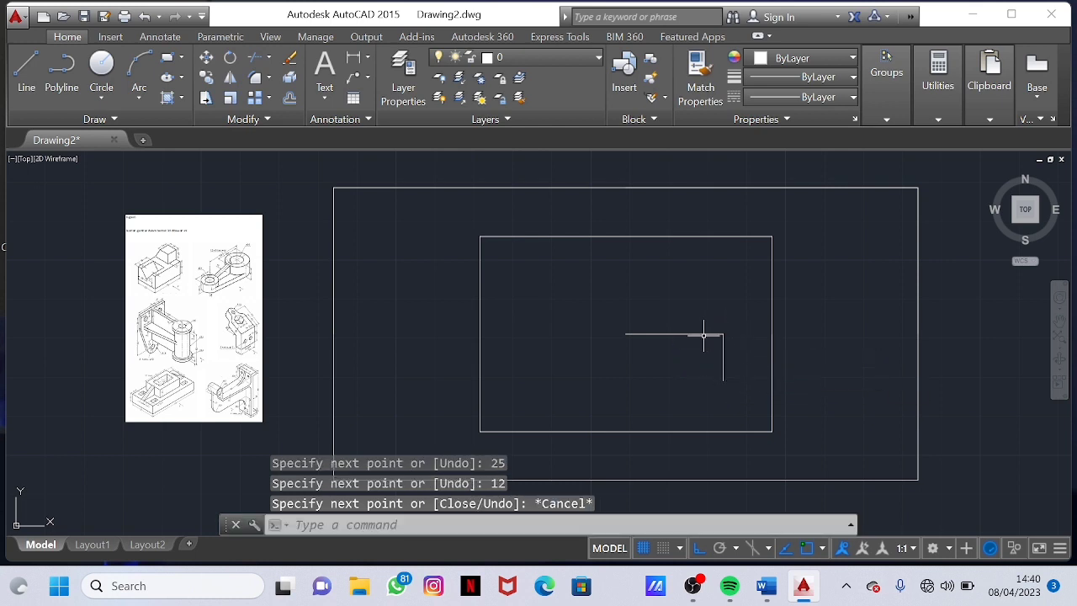
Step: Delete the horizontal helper and draw the nested rectangle at @-50,24
left_click(704, 335)
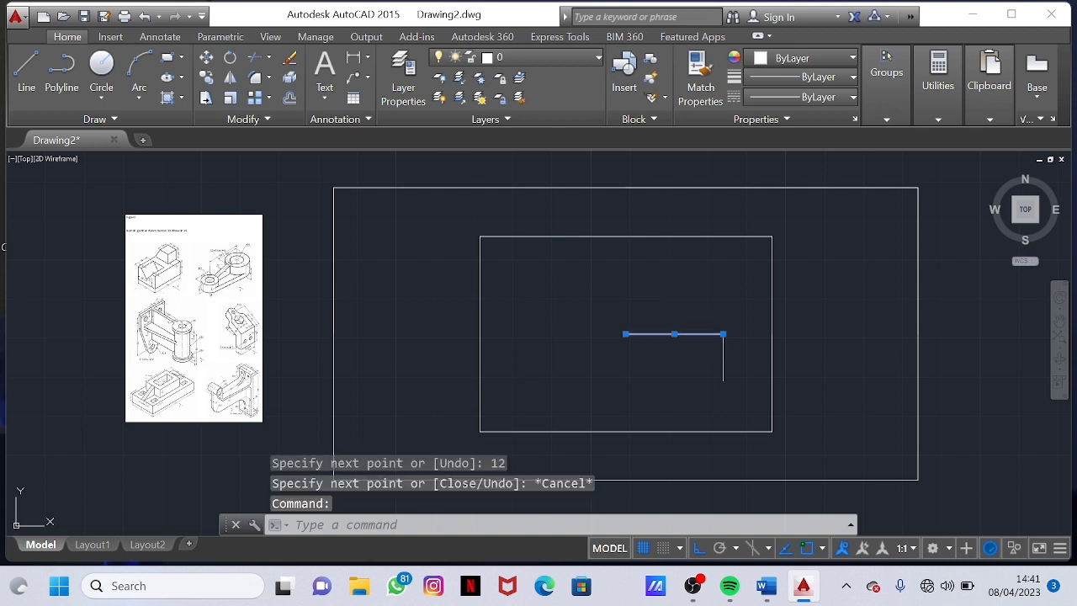
key("Delete")
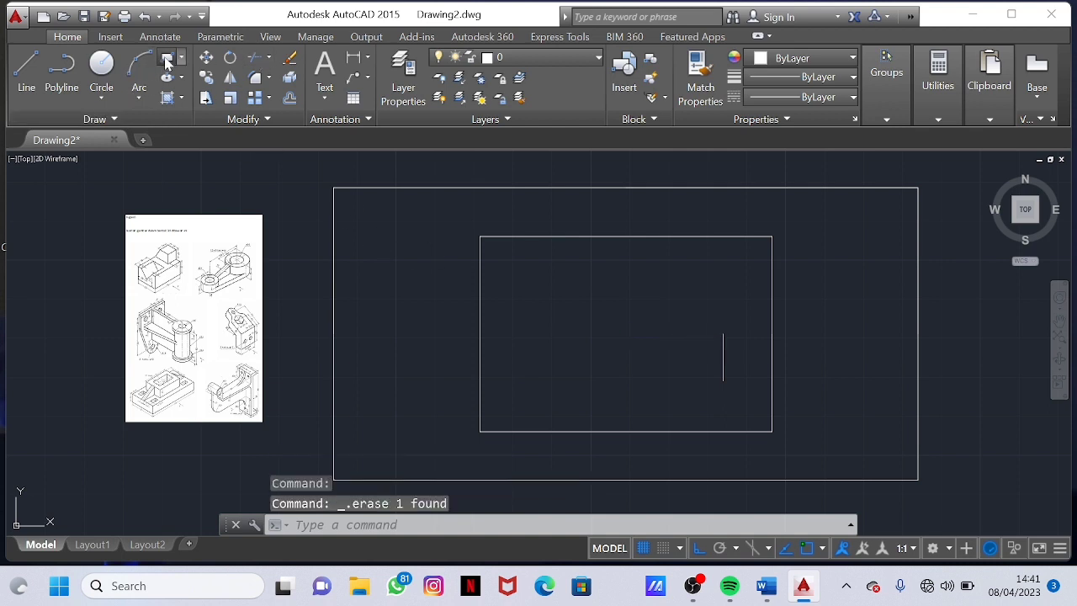
left_click(167, 63)
left_click(723, 380)
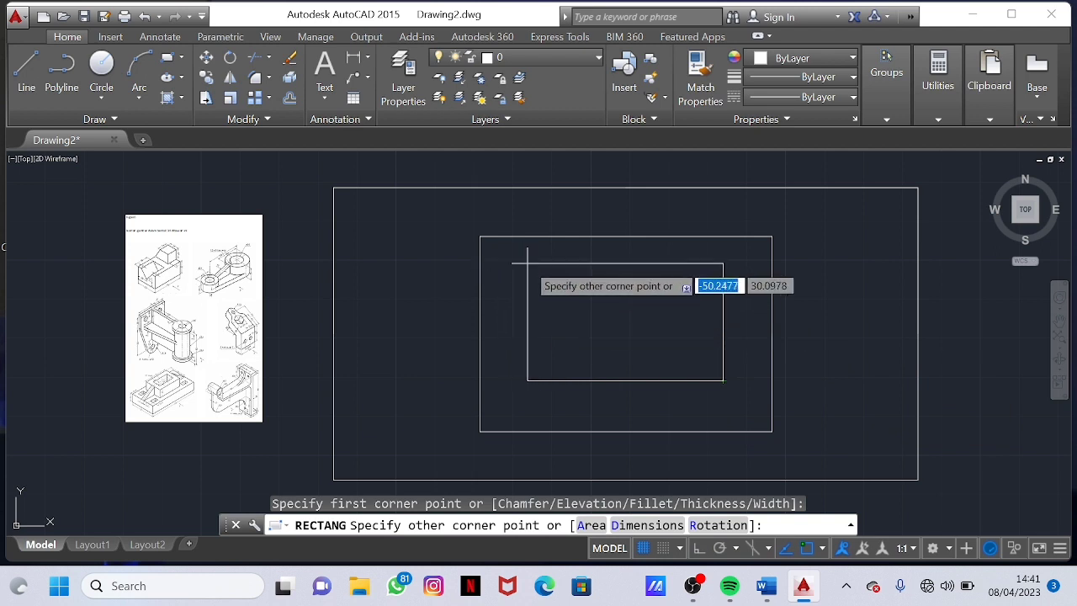
type("-50")
key("Tab")
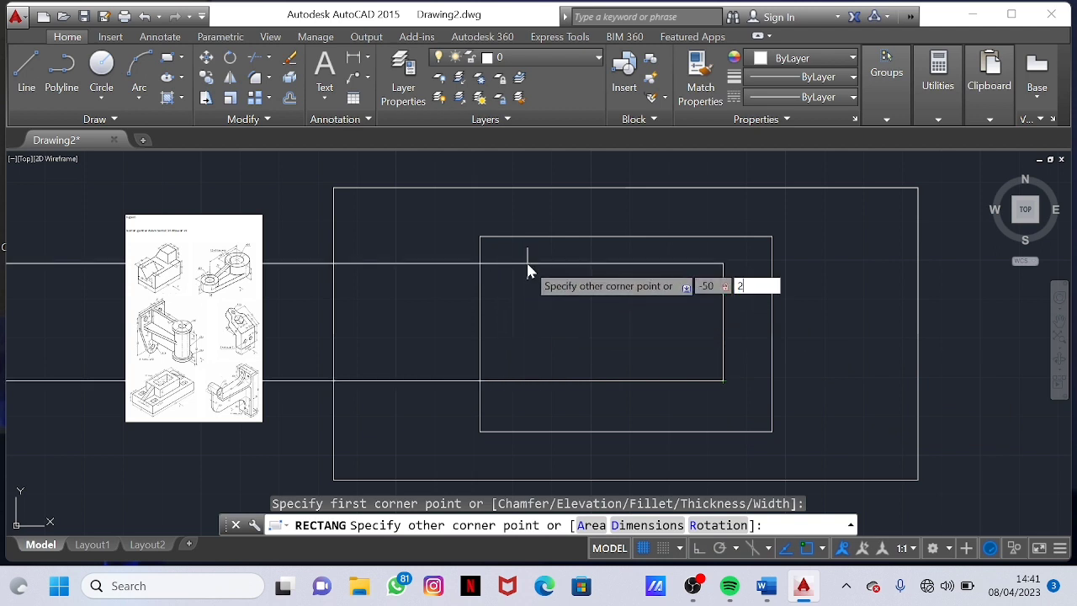
type("24")
key("Return")
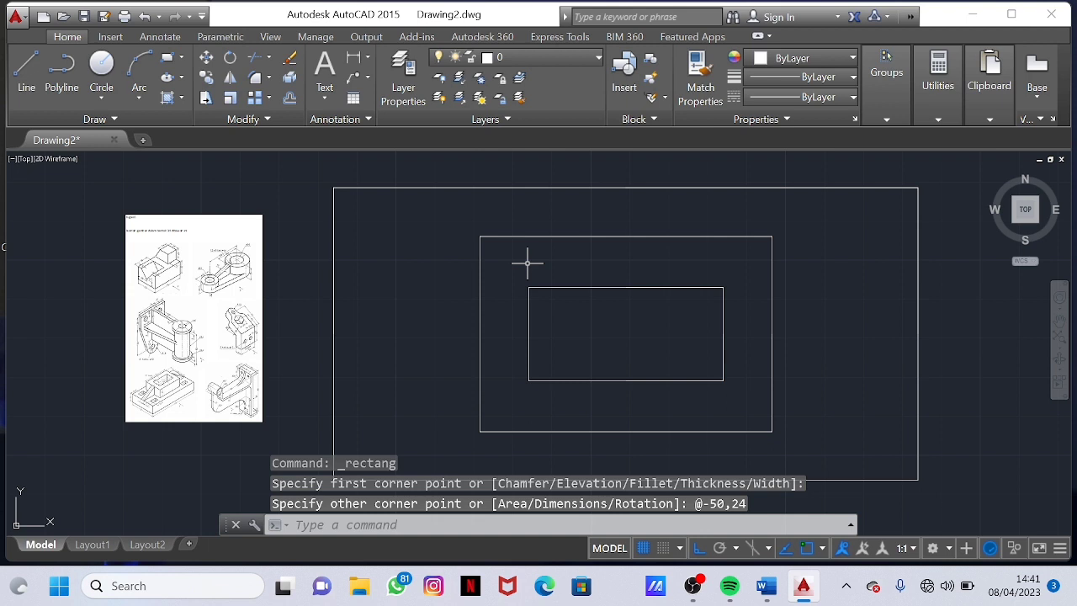
Step: Draw a helper line starting 29 units along, ending at the middle rectangle's bottom edge
left_click(34, 71)
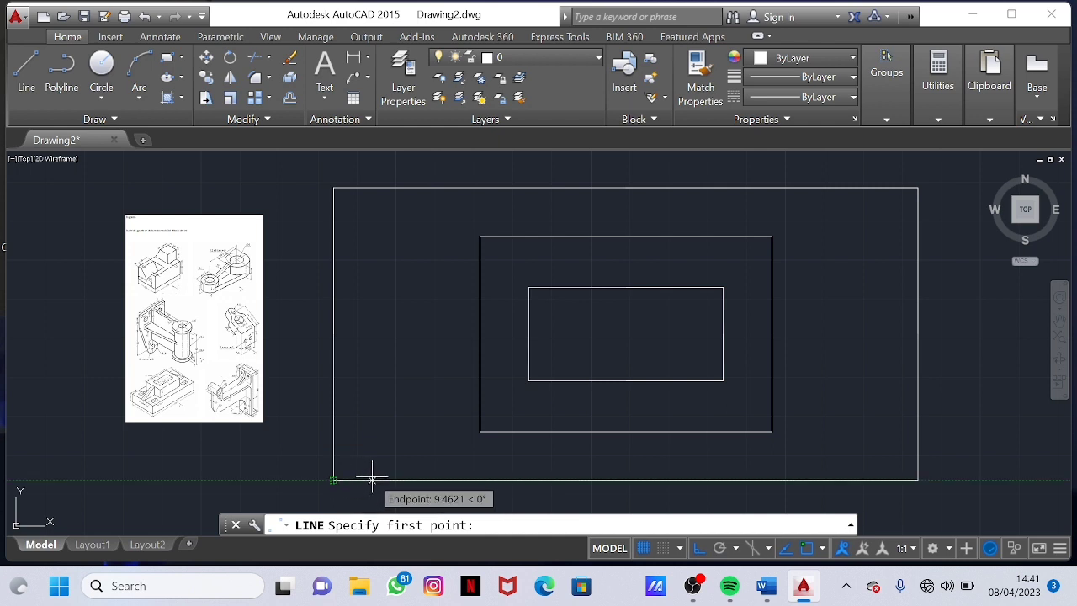
type("2")
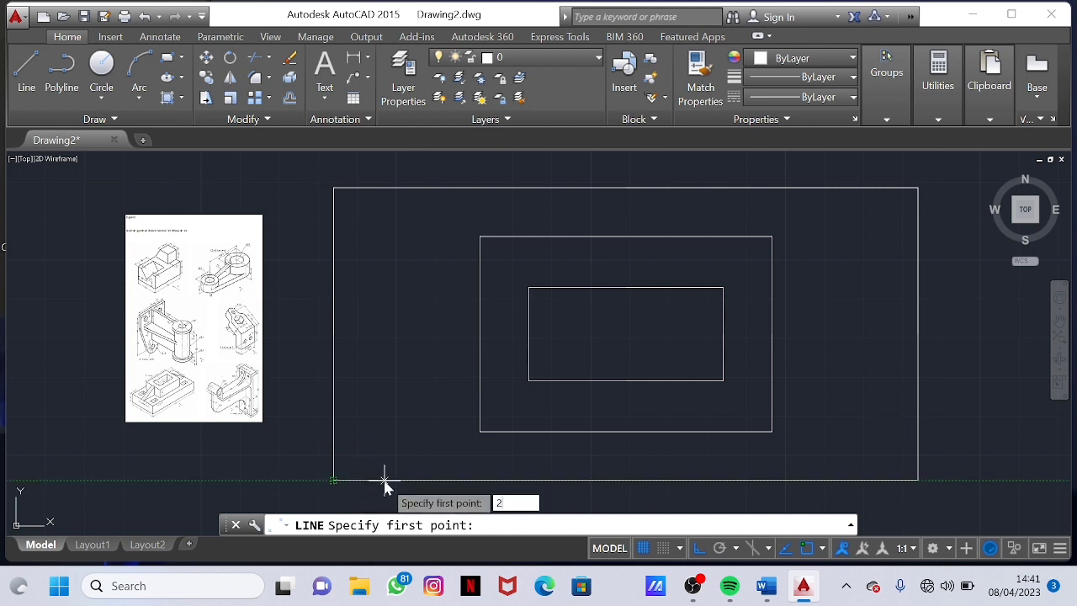
type("9")
key("Return")
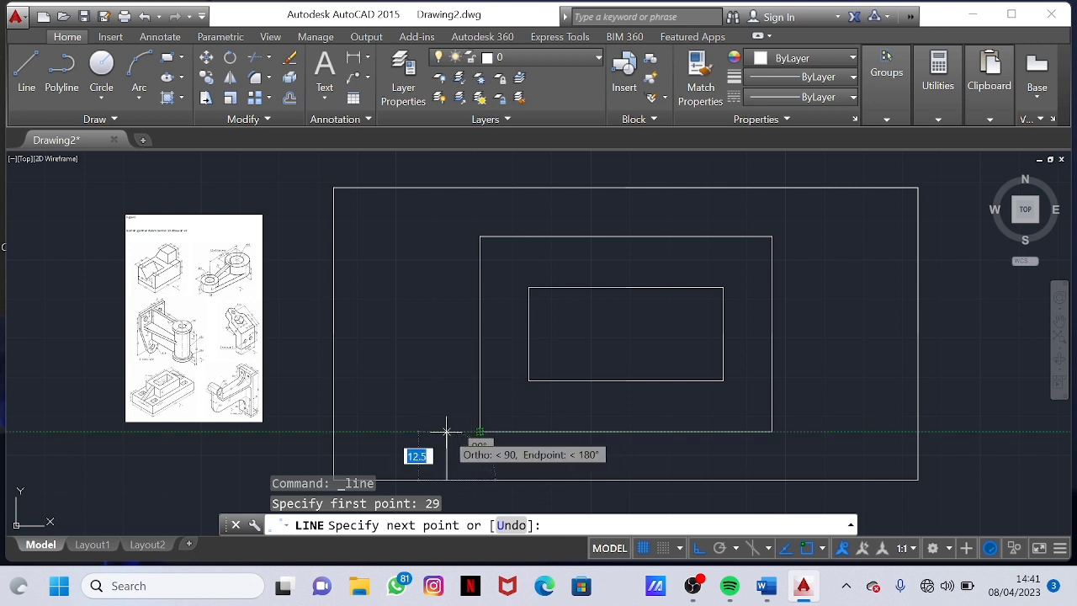
left_click(452, 431)
key("Escape")
Step: Draw an 18 by 10 rectangle at the helper line's end and delete the helper
type("r")
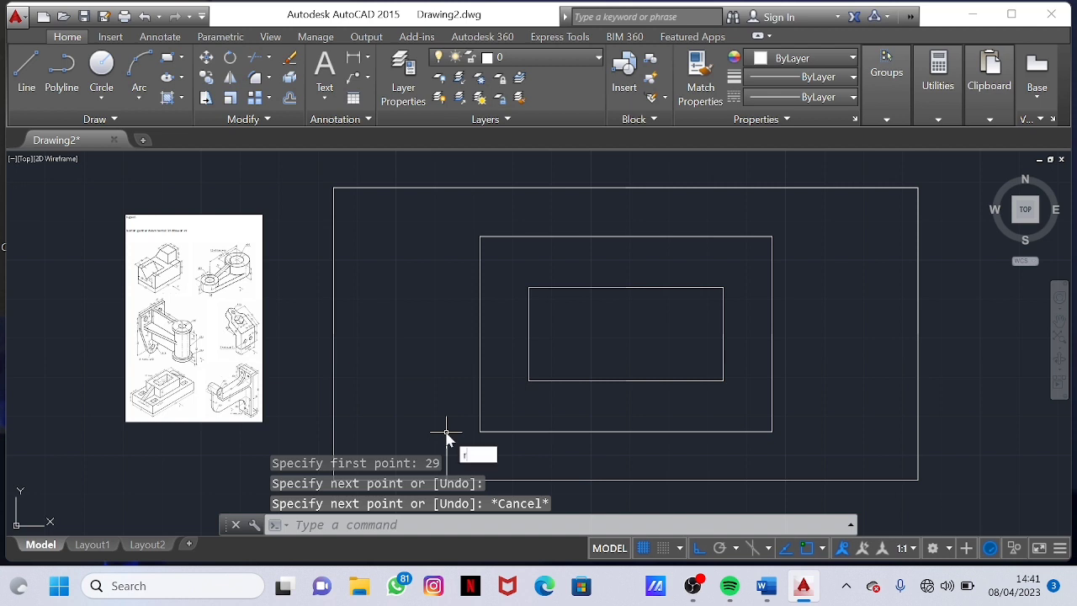
type("ect")
key("Down")
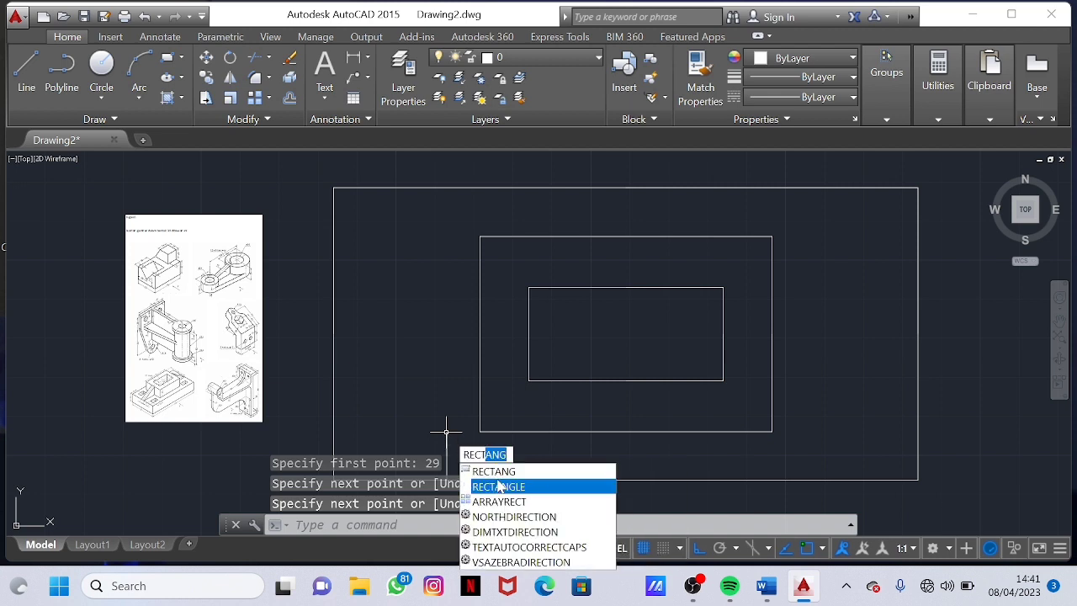
key("Return")
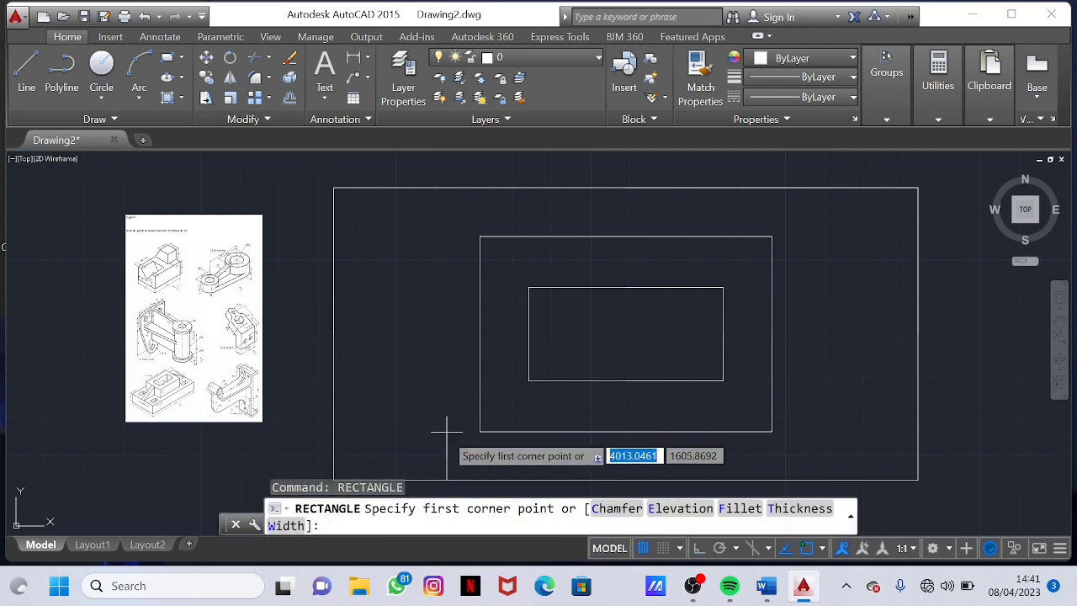
left_click(447, 432)
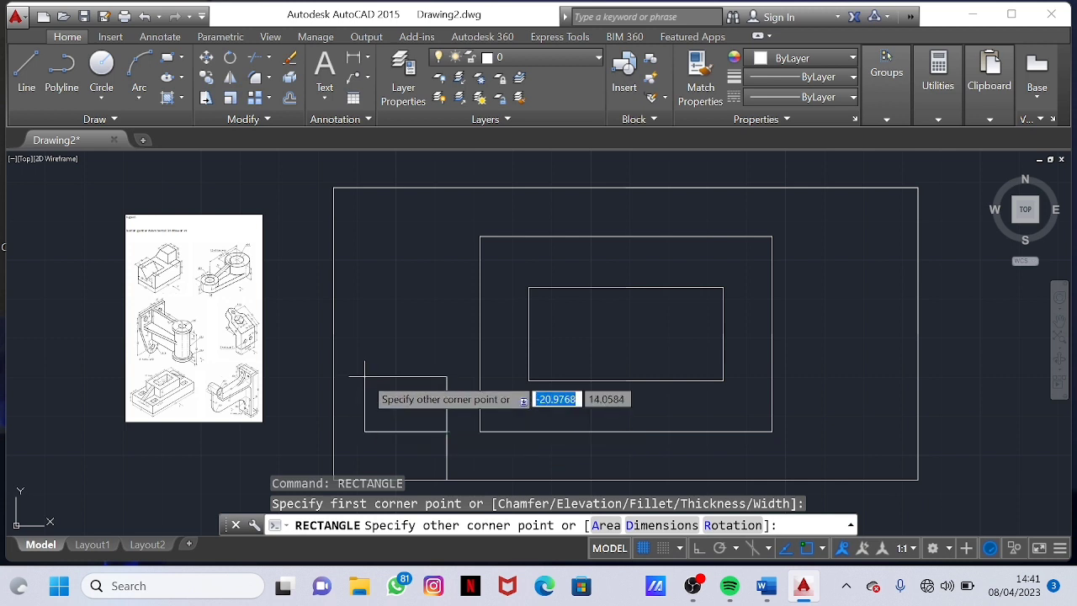
type("-18")
key("Tab")
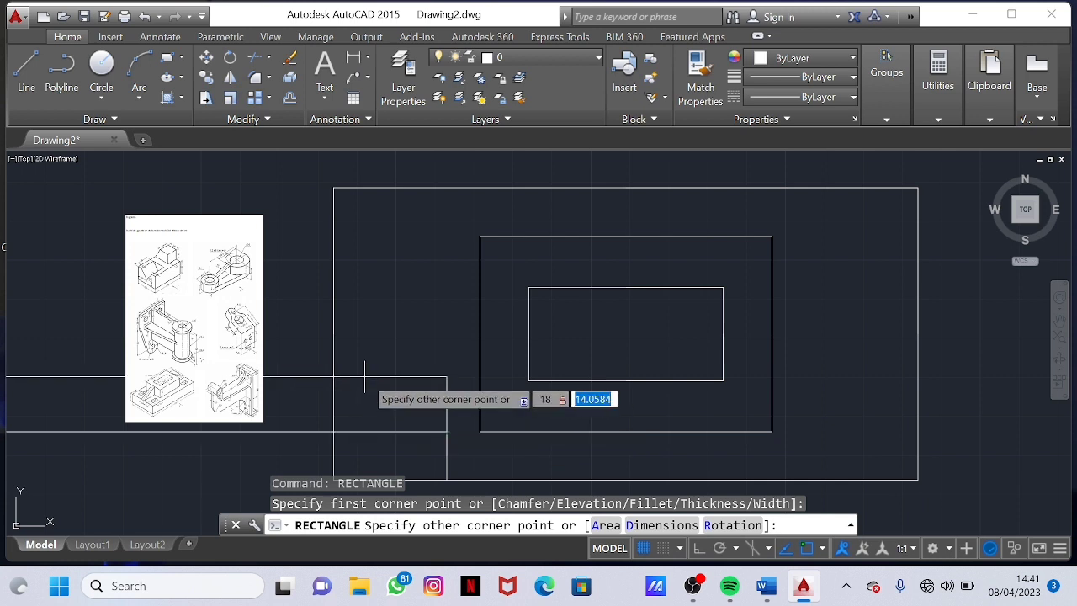
type("10")
key("Return")
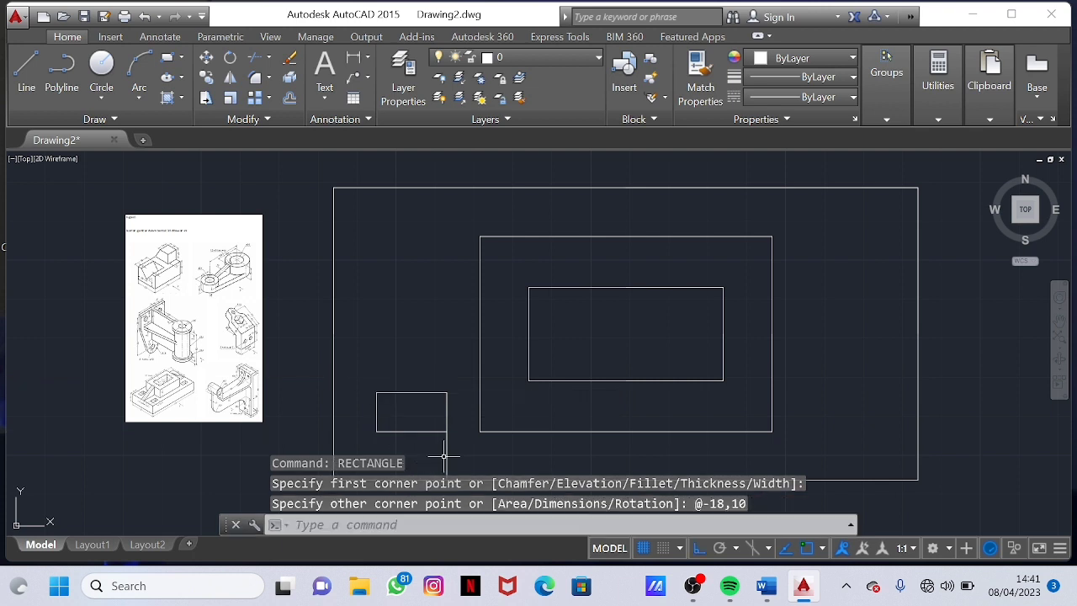
key("Delete")
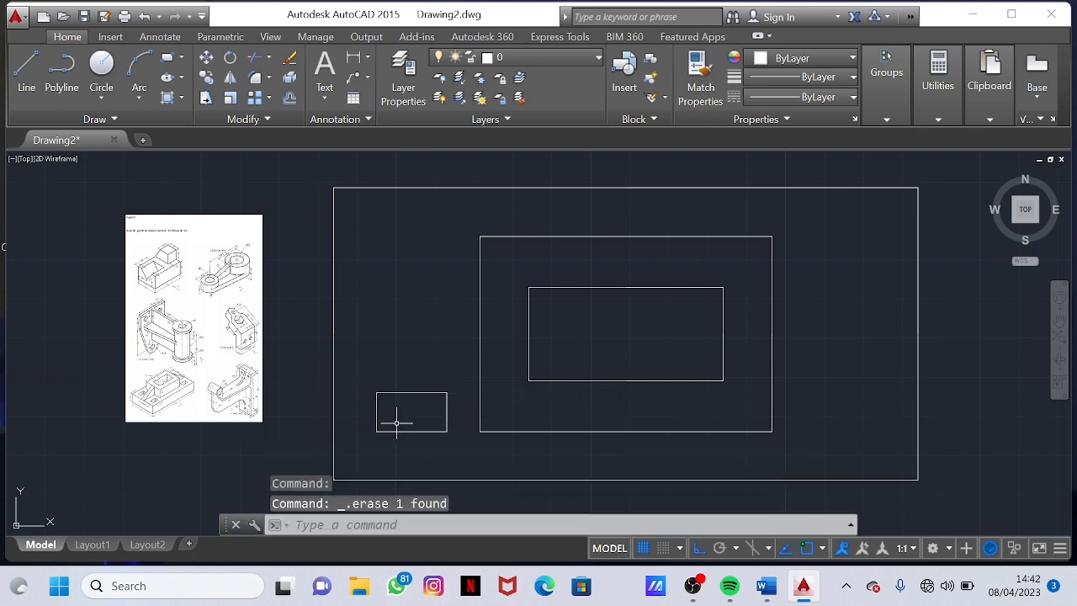
Step: Mirror the small rectangle to the top about the mid-height axis, keeping the original
left_click(397, 432)
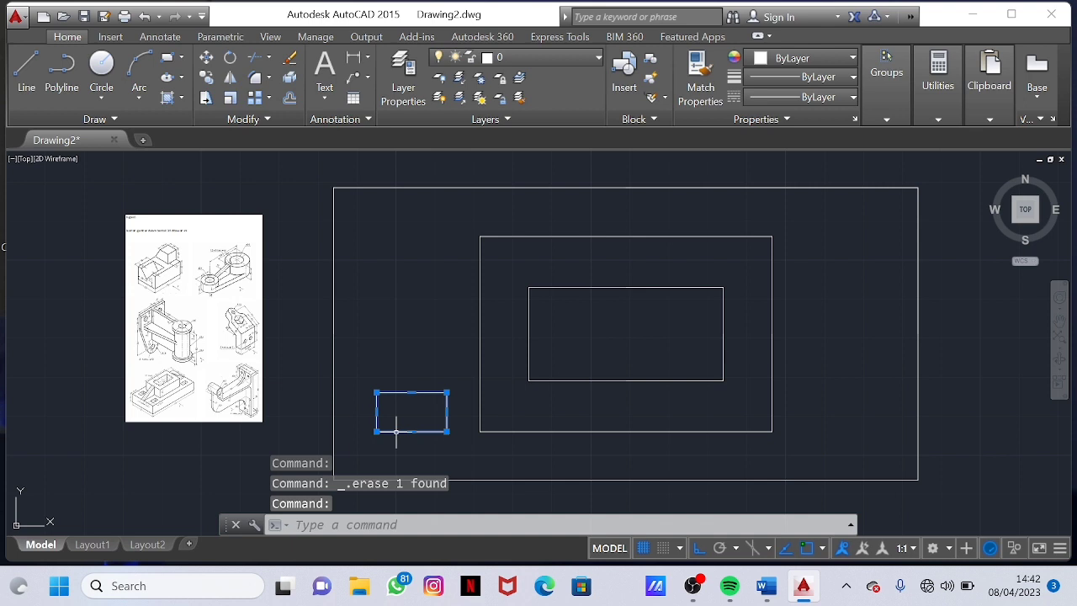
type("MI")
left_click(432, 472)
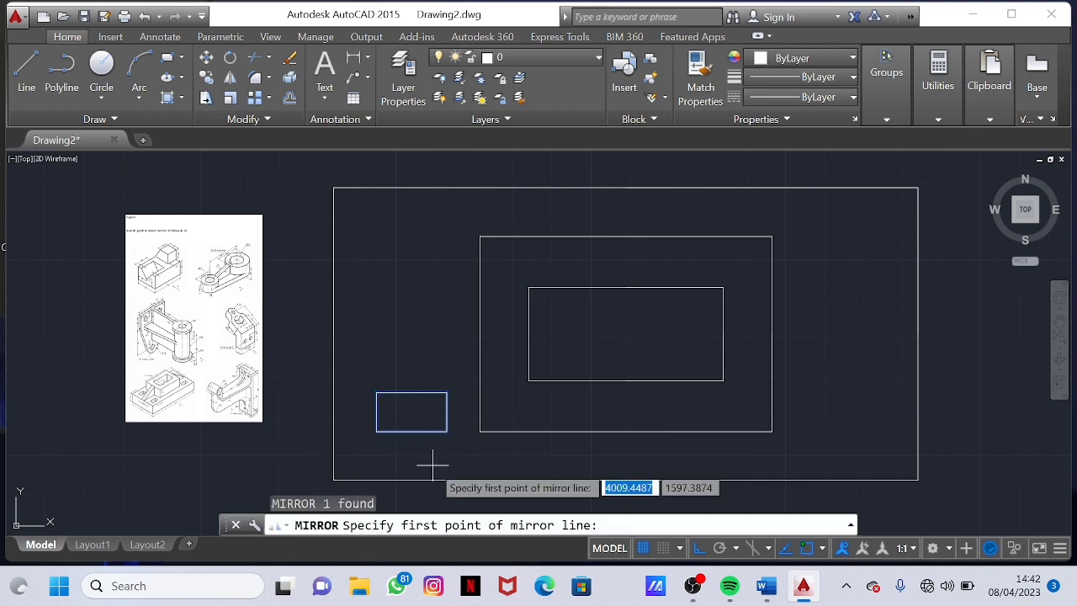
left_click(334, 334)
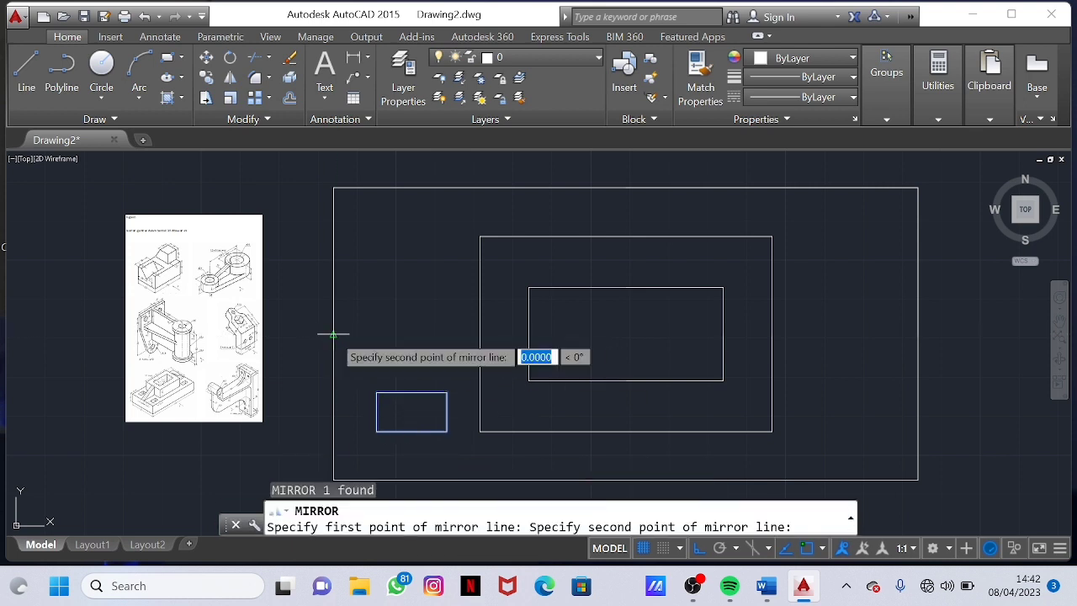
left_click(387, 333)
type("n")
key("Return")
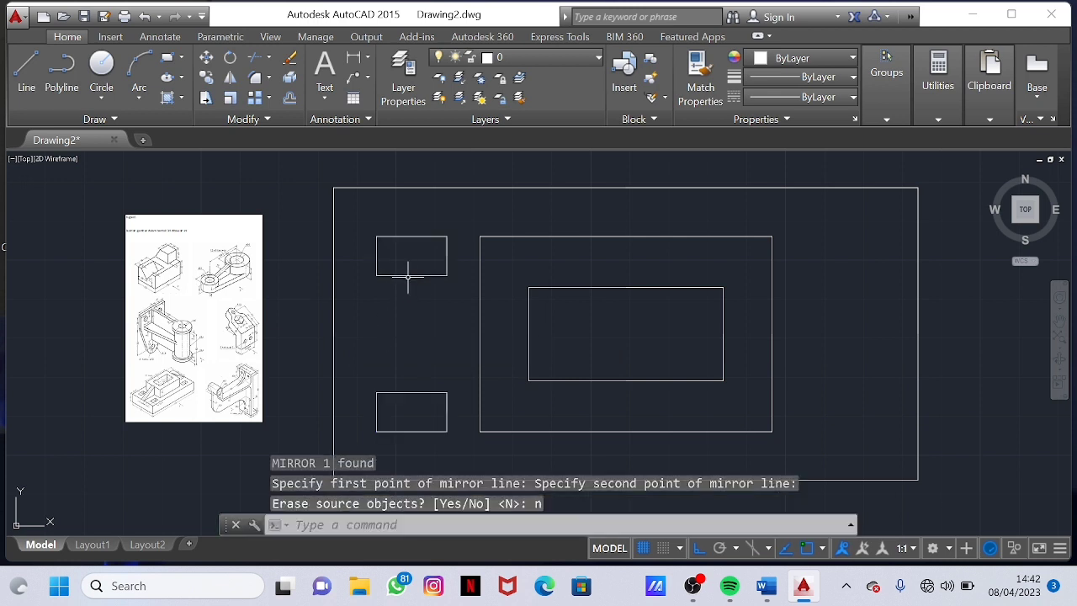
key("Return")
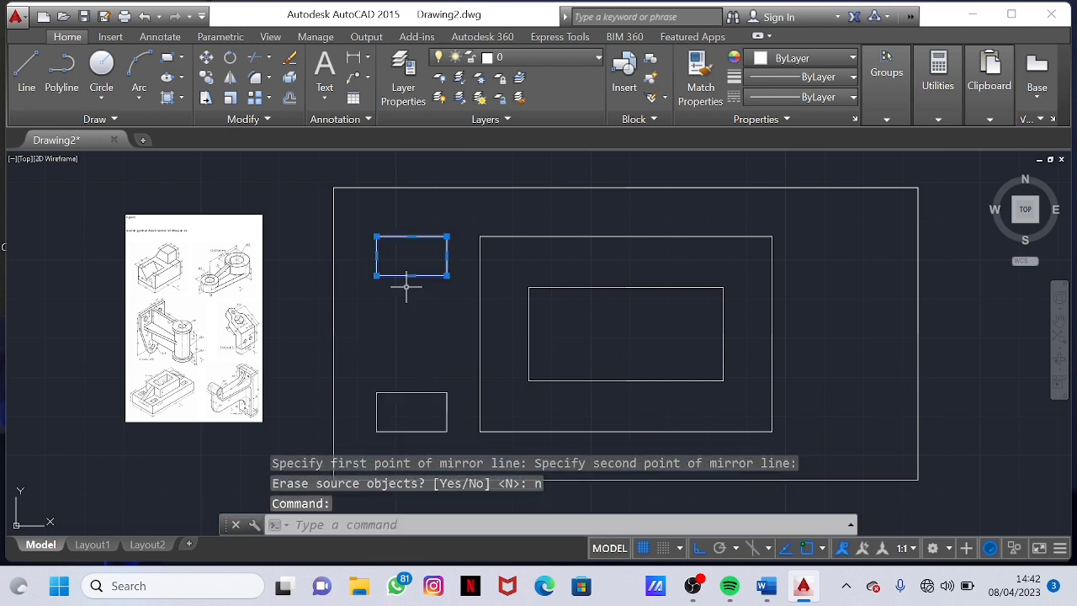
Step: Mirror both left small rectangles to the right about the vertical centre line, keeping originals
left_click(408, 276)
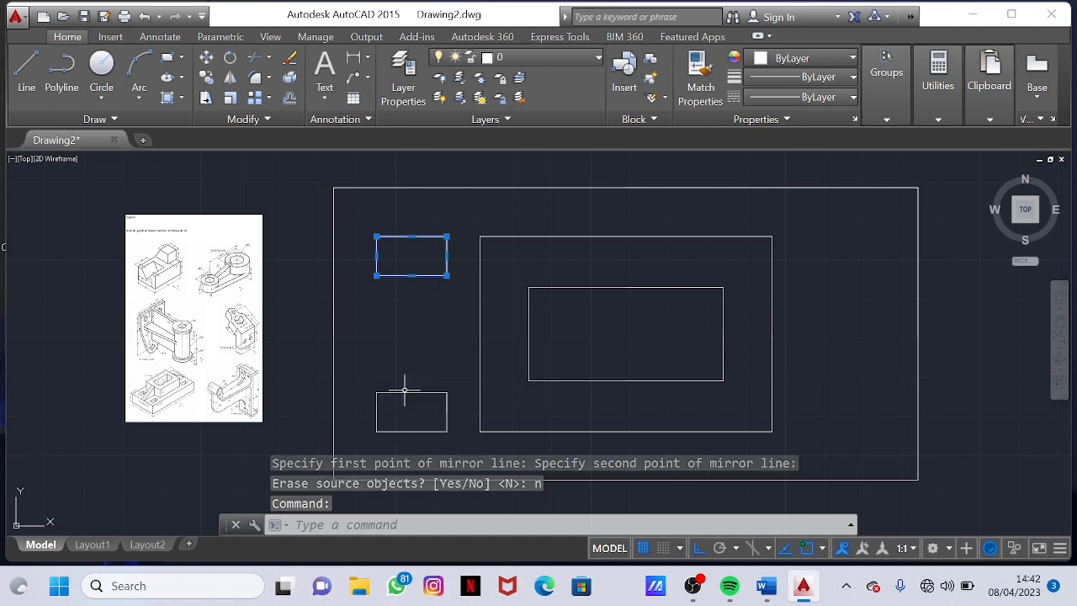
left_click(404, 392)
type("MI")
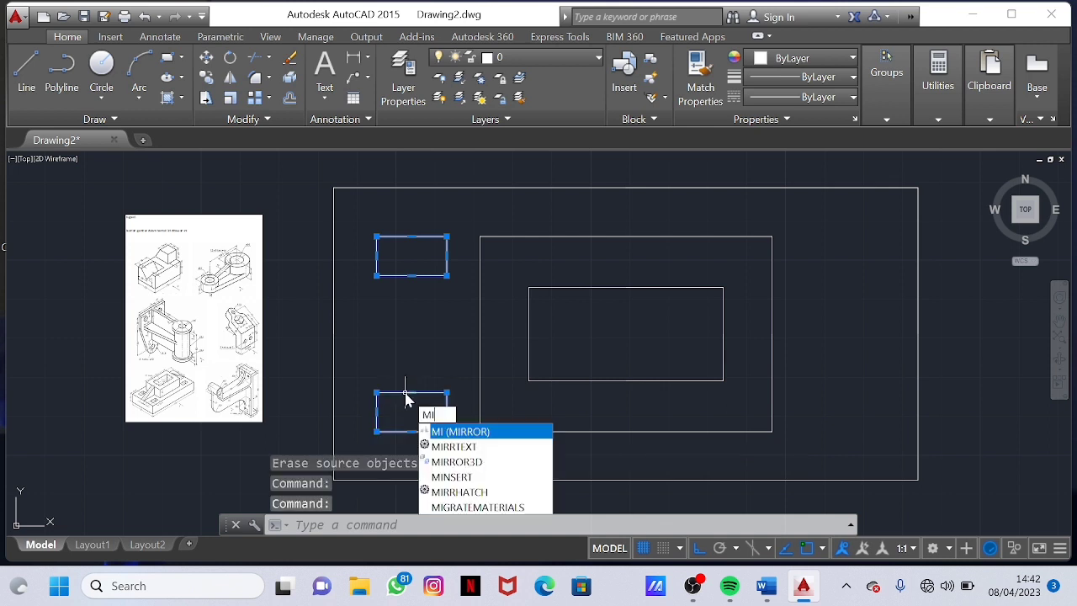
key("Return")
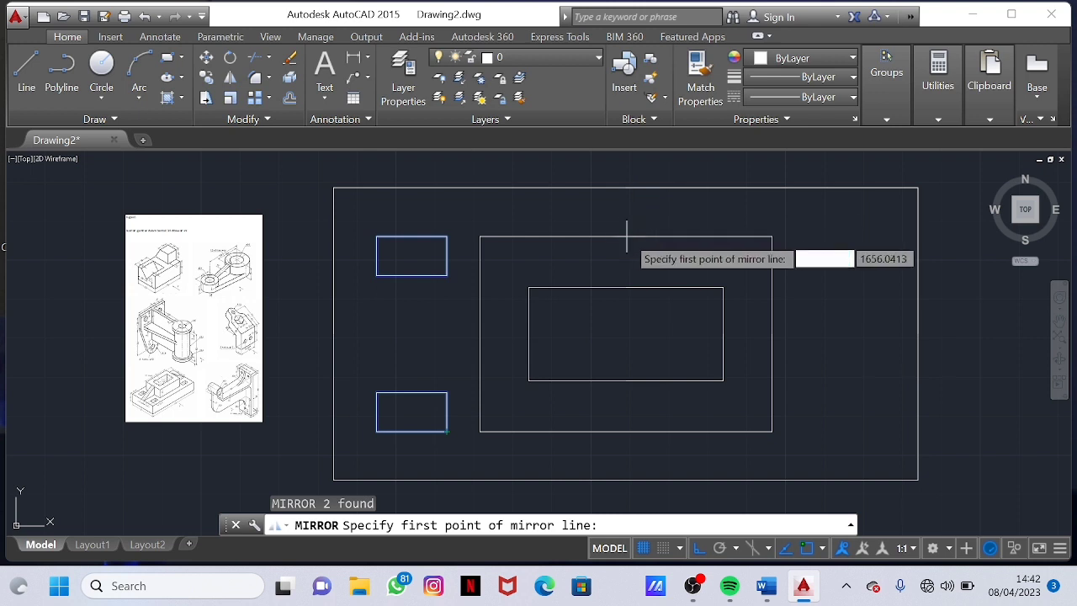
left_click(627, 236)
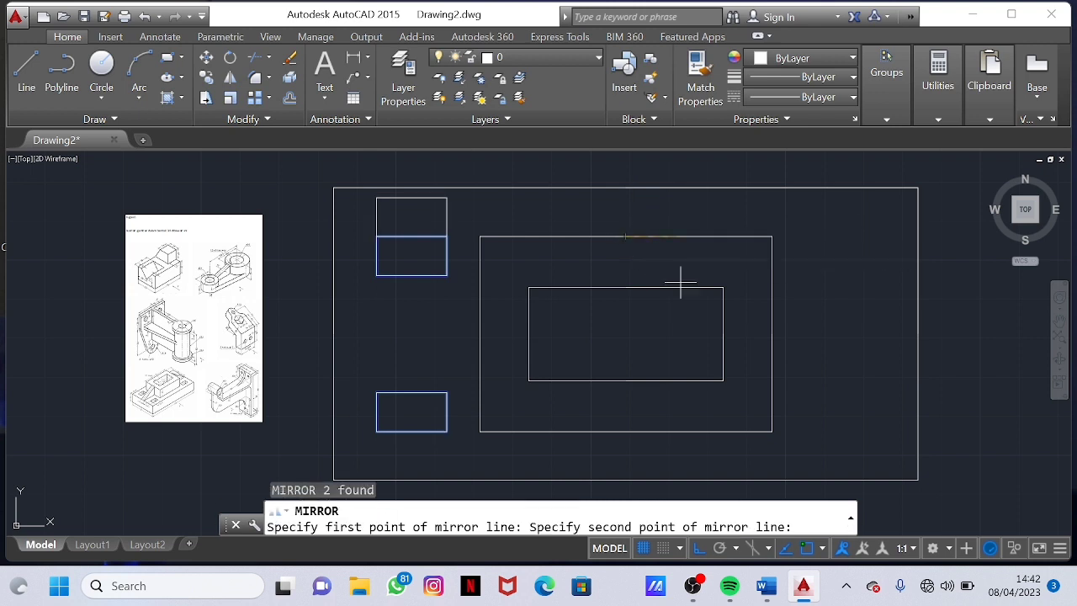
left_click(621, 313)
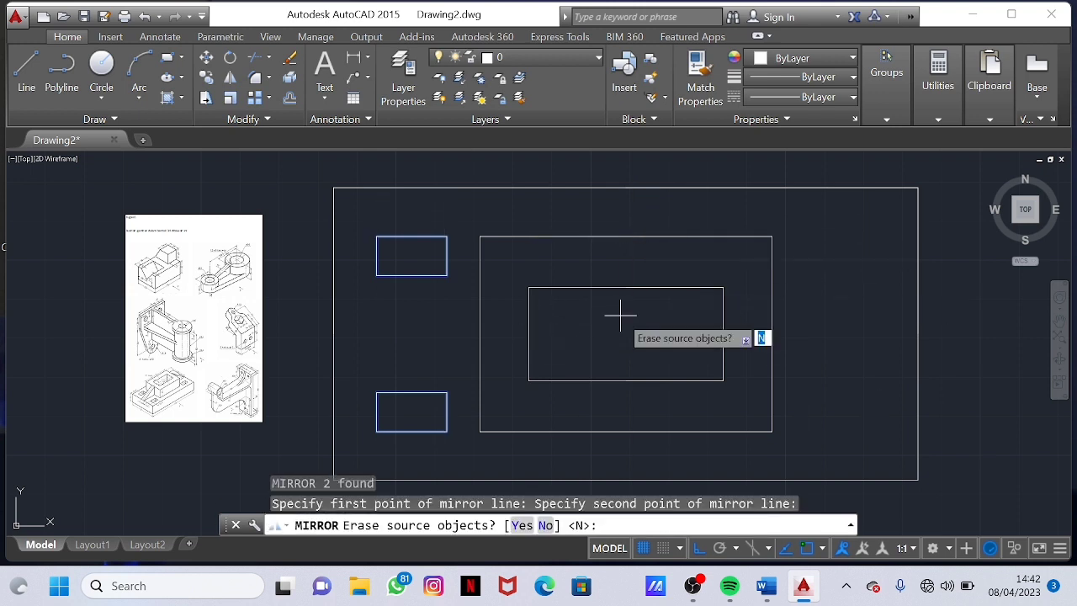
type("n")
key("Return")
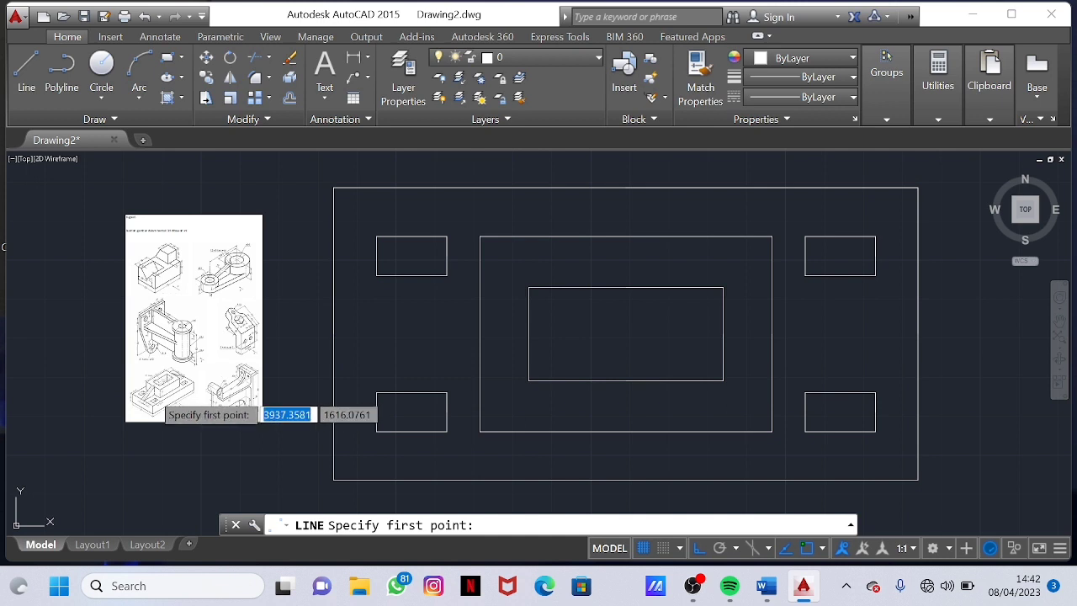
Step: Draw two parallel horizontal lines joining the outer border to the middle rectangle on the left
left_click(479, 335)
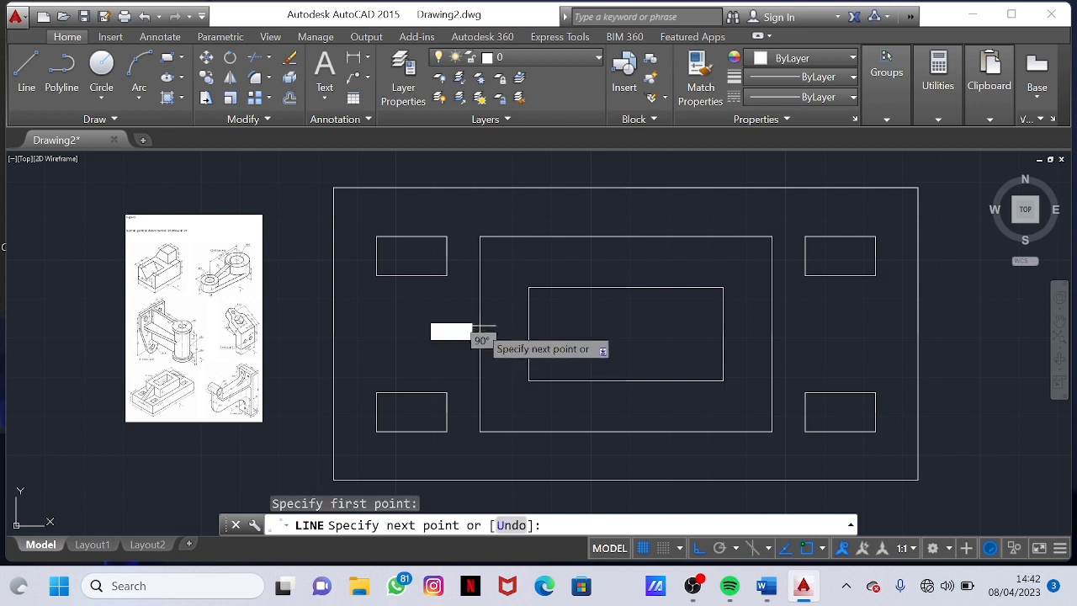
type("5")
key("Return")
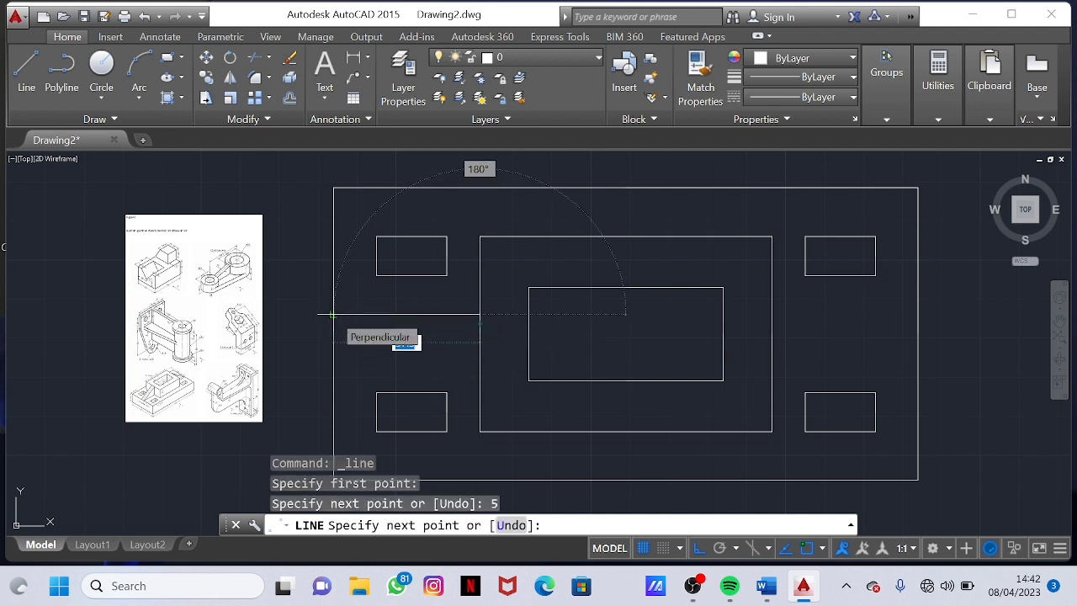
left_click(333, 314)
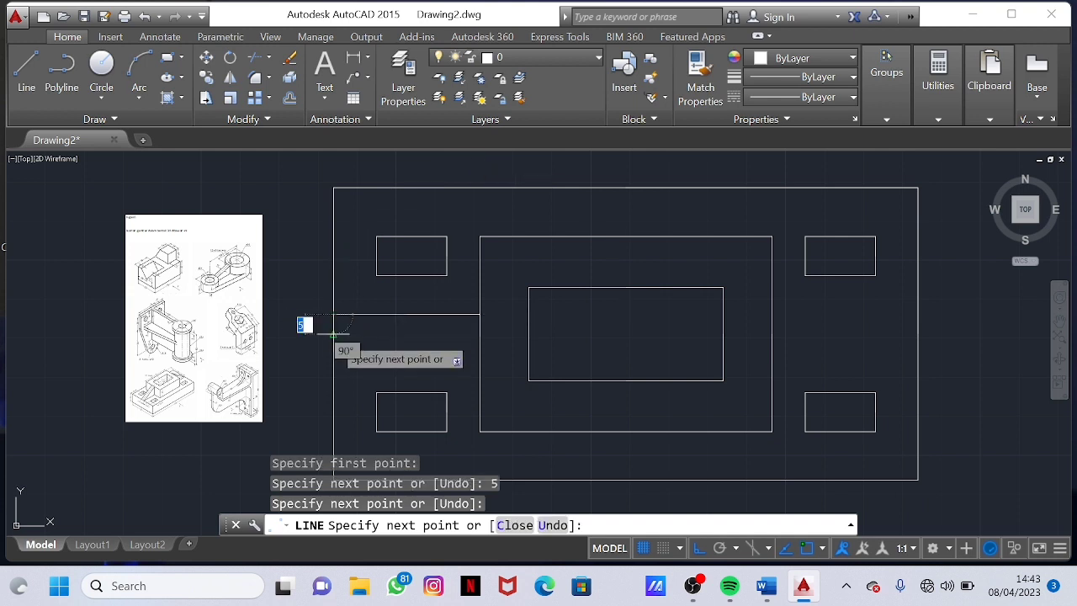
type("10")
key("Return")
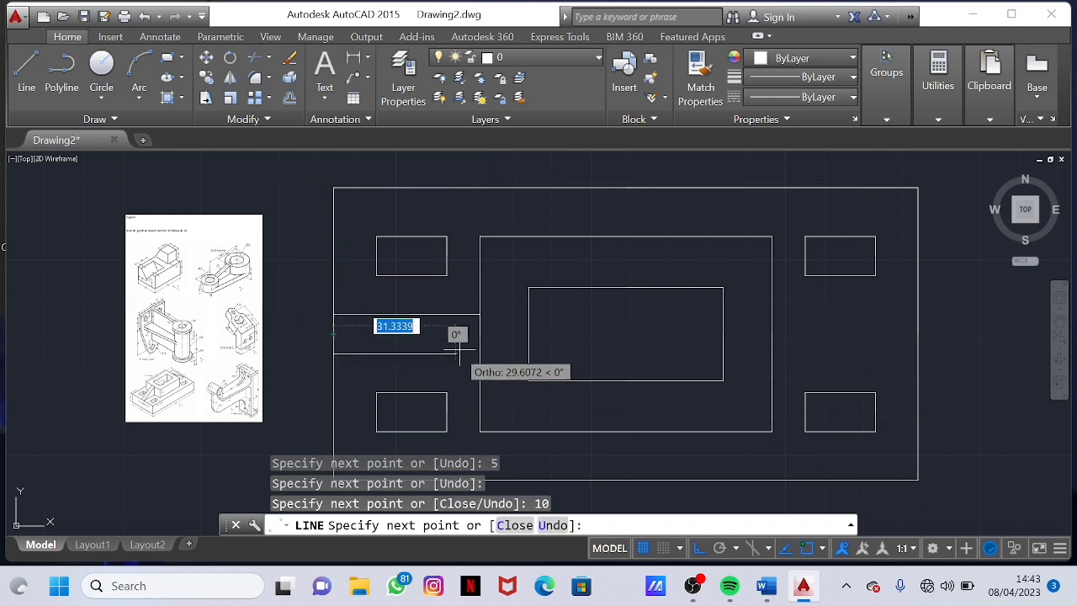
left_click(479, 354)
key("Escape")
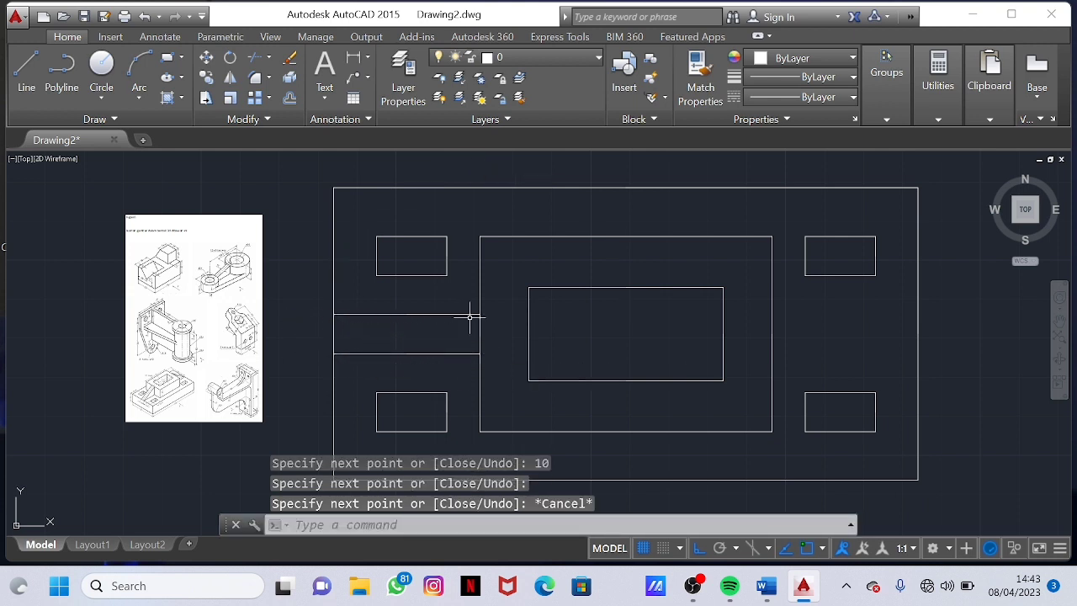
Step: Mirror the two lines to the right about the vertical centre line, keeping originals
left_click(448, 313)
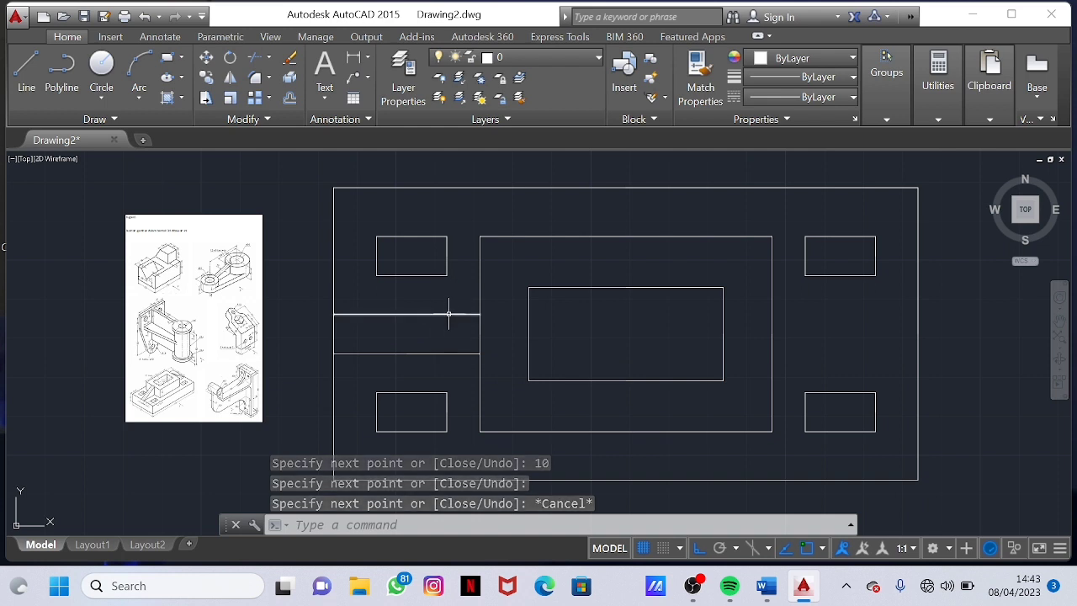
left_click(432, 353)
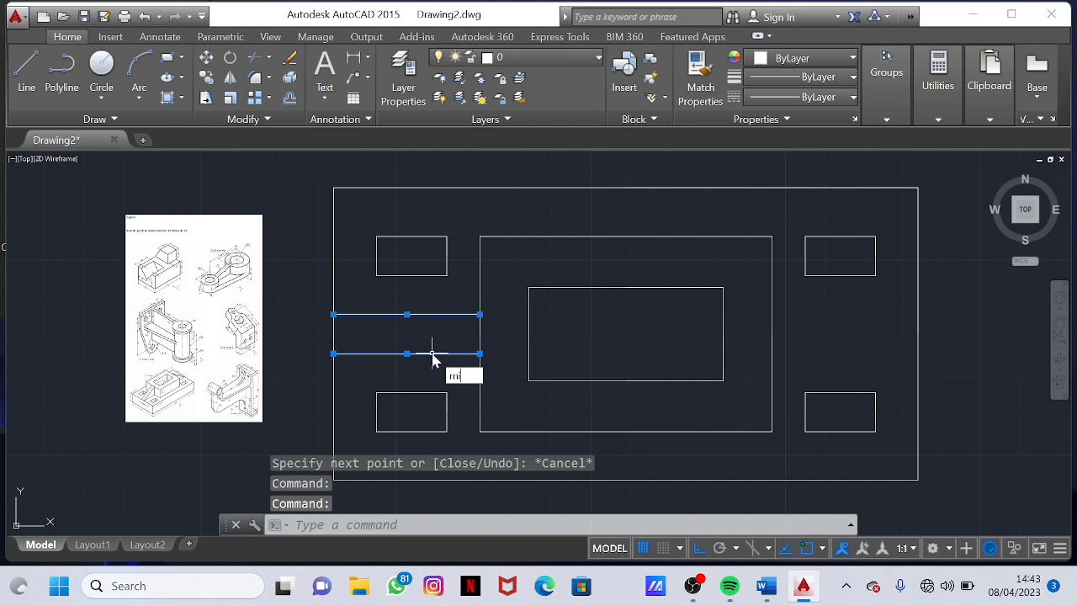
key("Return")
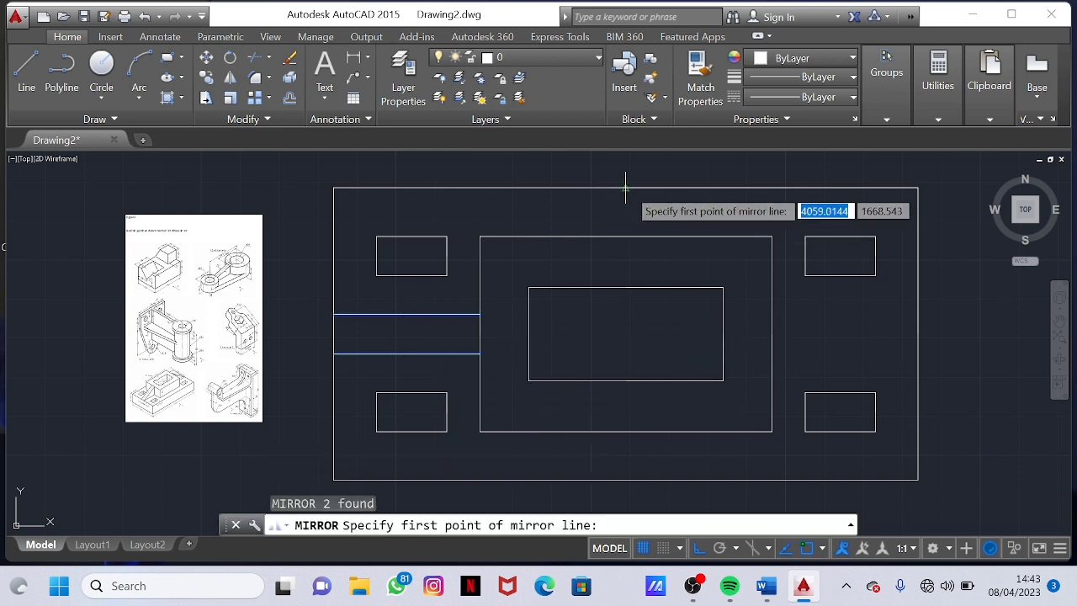
left_click(625, 187)
left_click(621, 241)
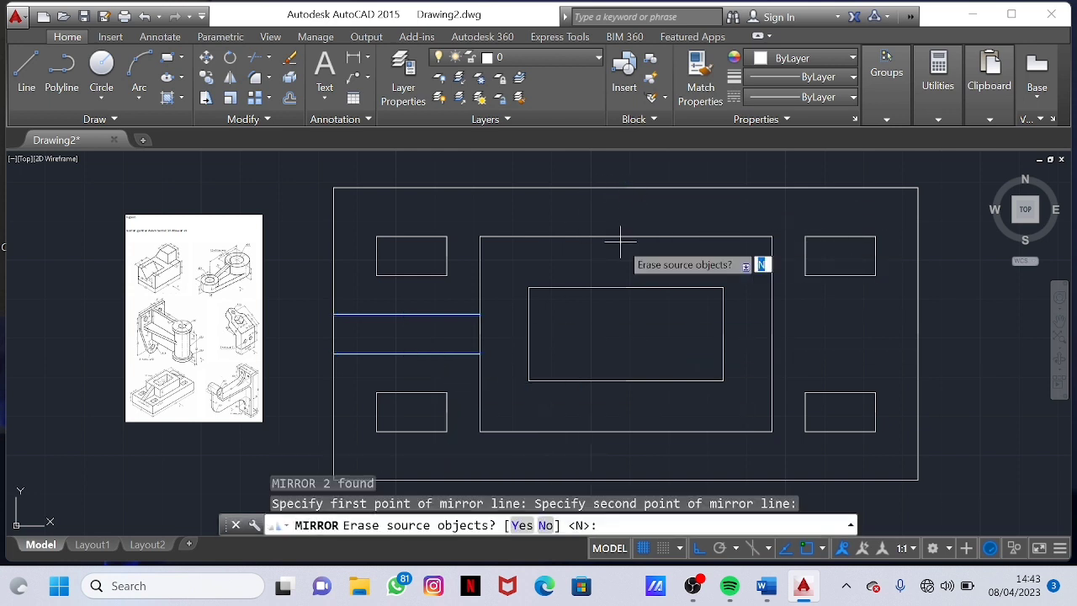
type("n")
key("Return")
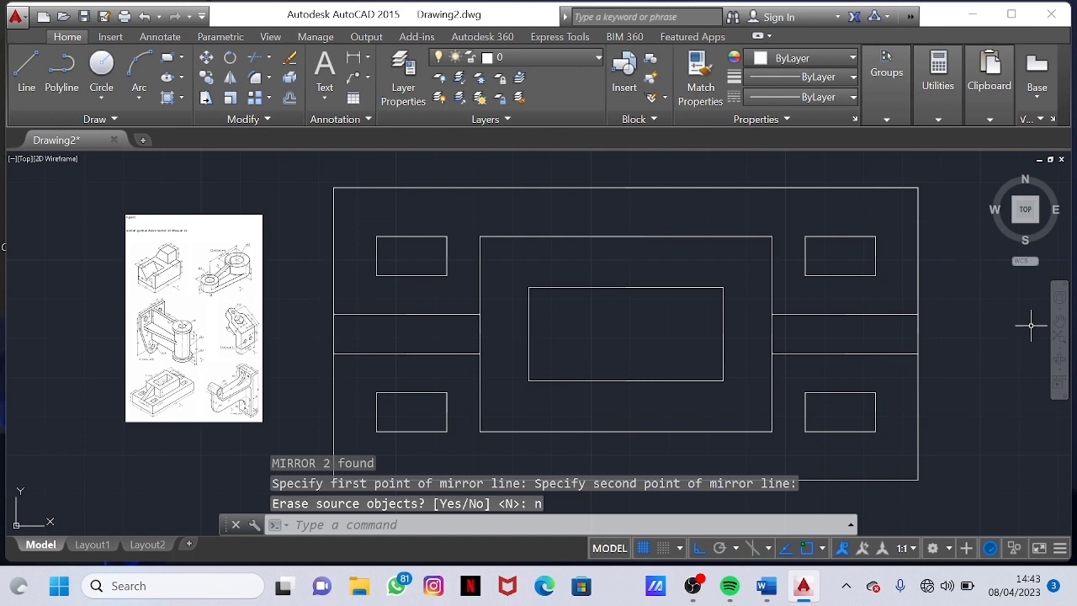
Step: Tilt the view slightly and press-pull the ring around the central rectangle up 50
left_click(1060, 338)
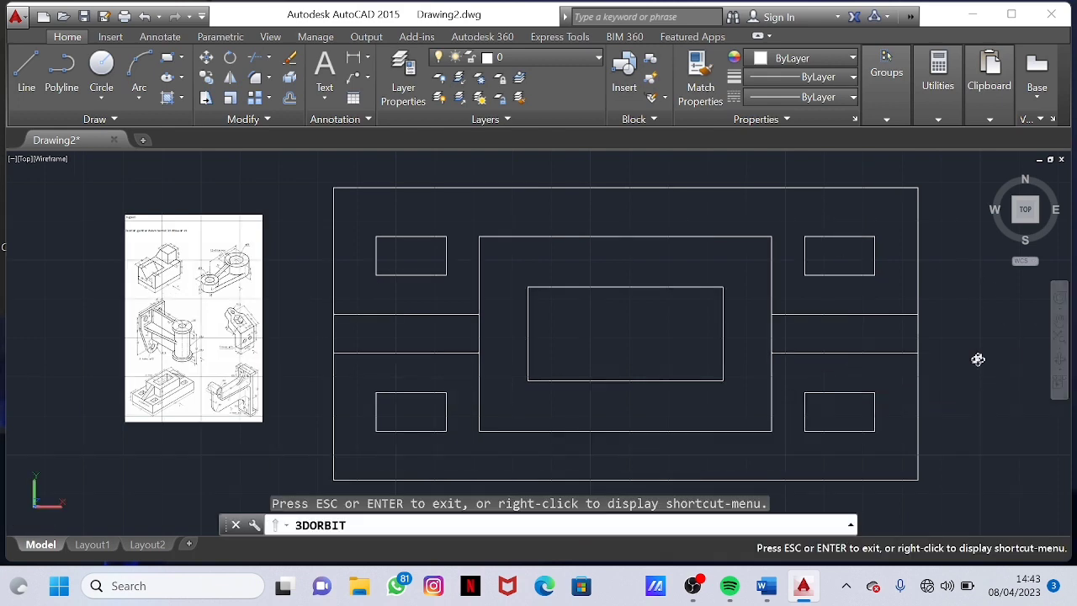
left_click_drag(970, 363, 971, 333)
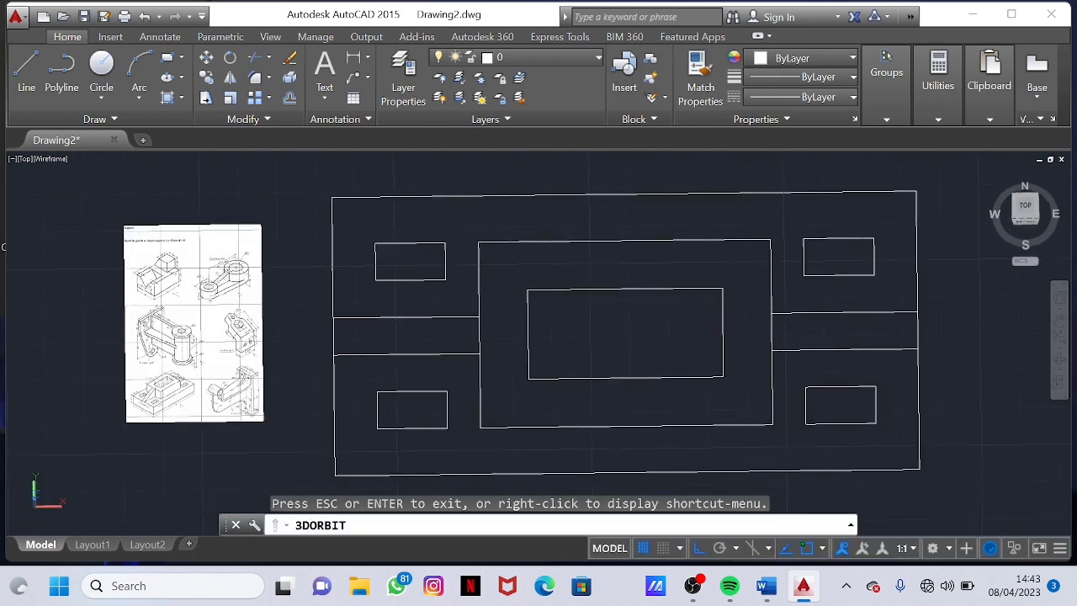
key("Escape")
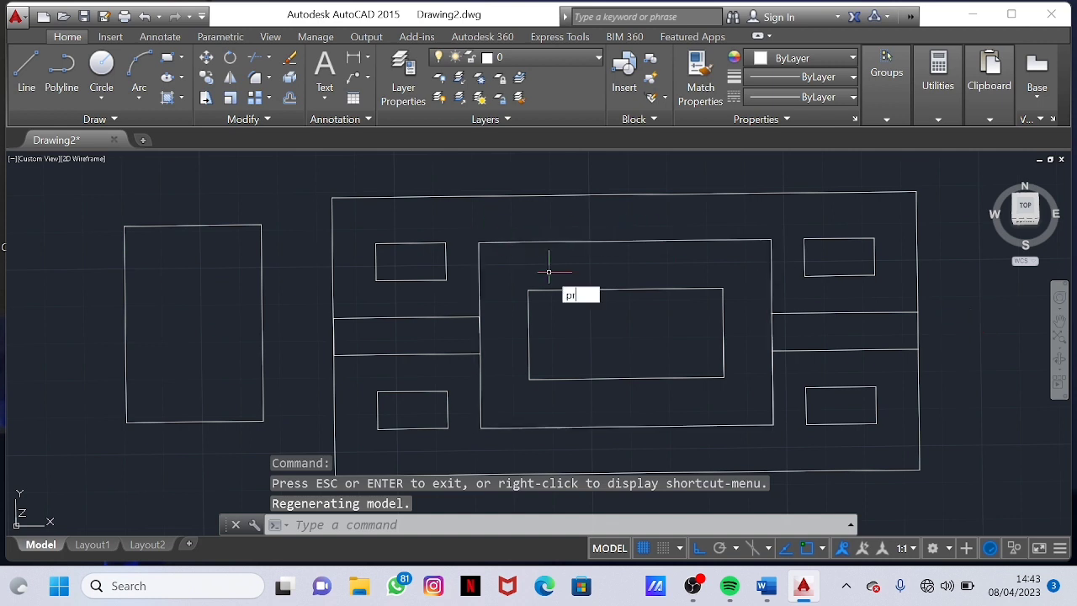
type("e")
key("Down")
key("Return")
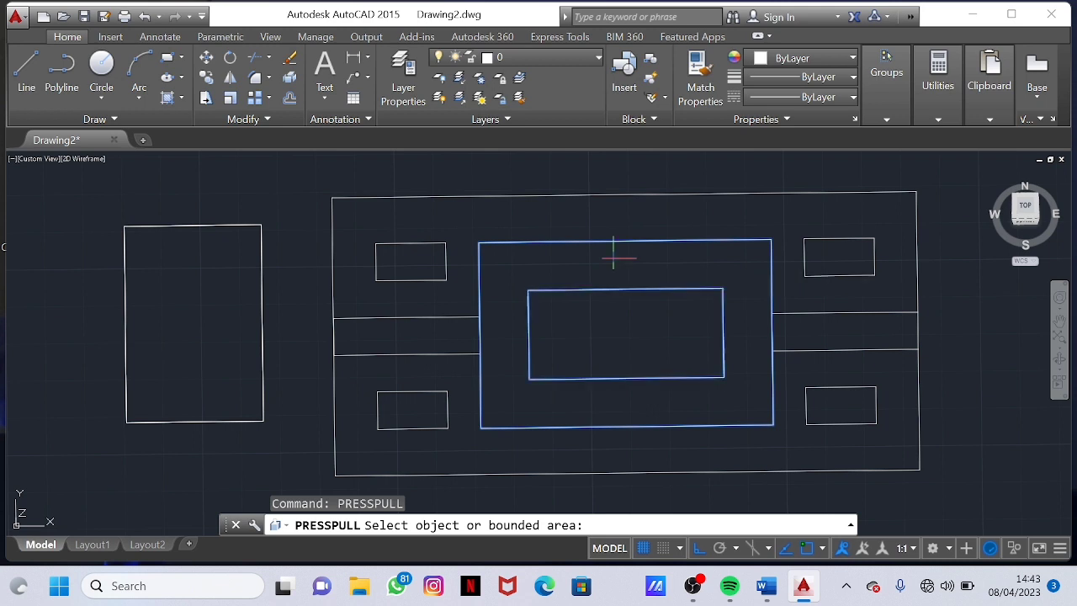
left_click(614, 257)
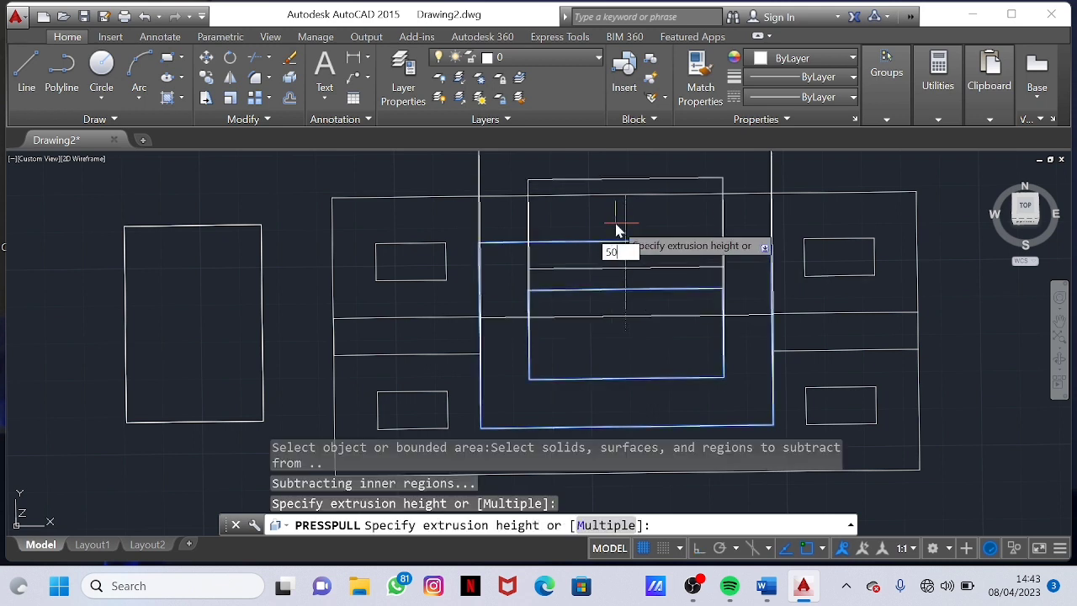
key("Return")
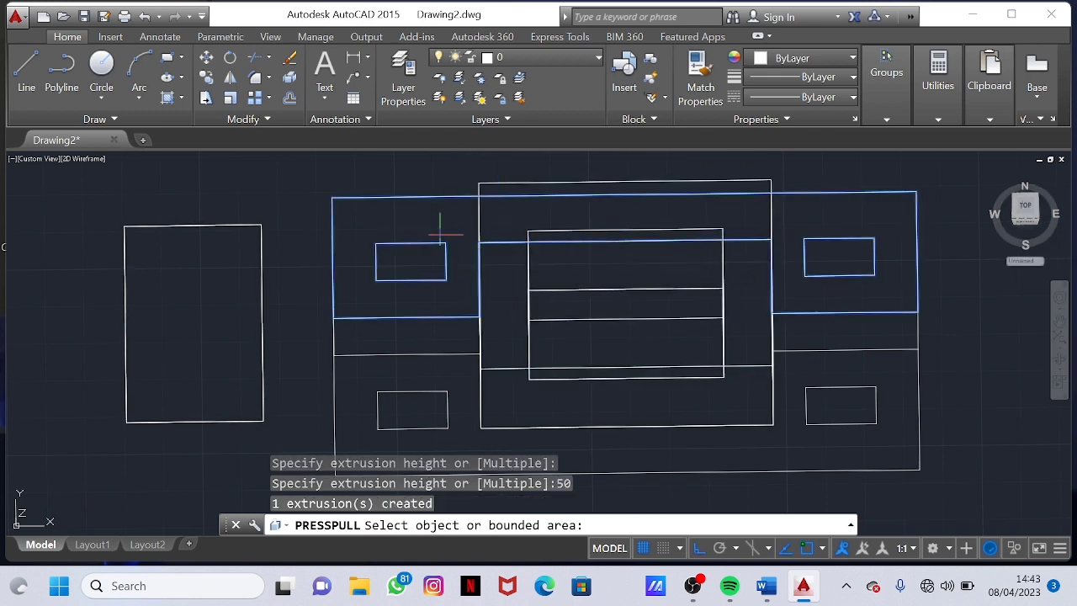
Step: Press-pull the upper and lower slotted bands 25 and the left and right strips 50
left_click(439, 236)
key("Return")
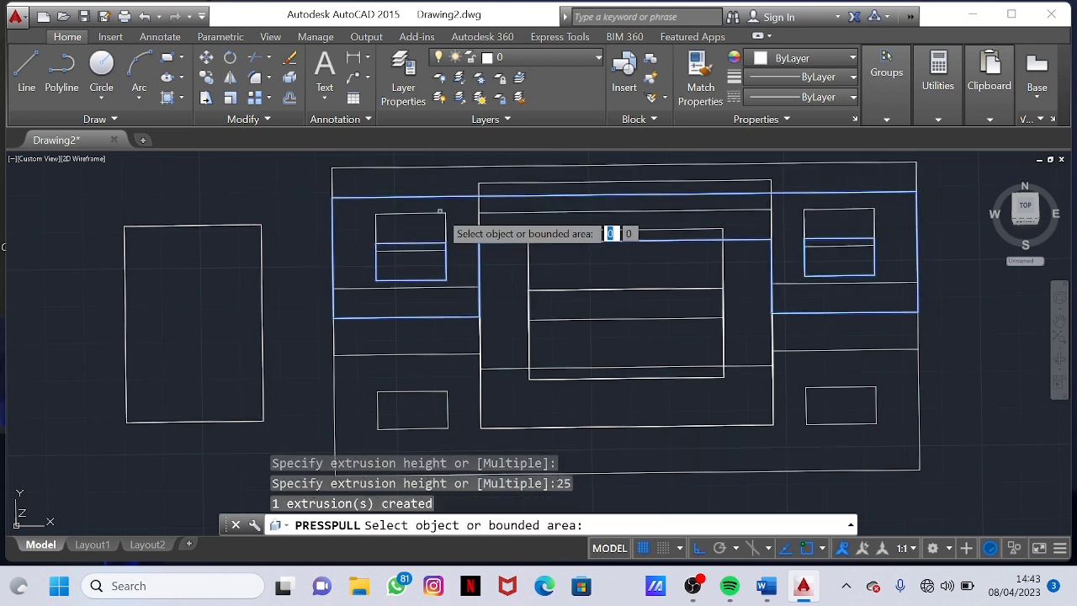
left_click(430, 338)
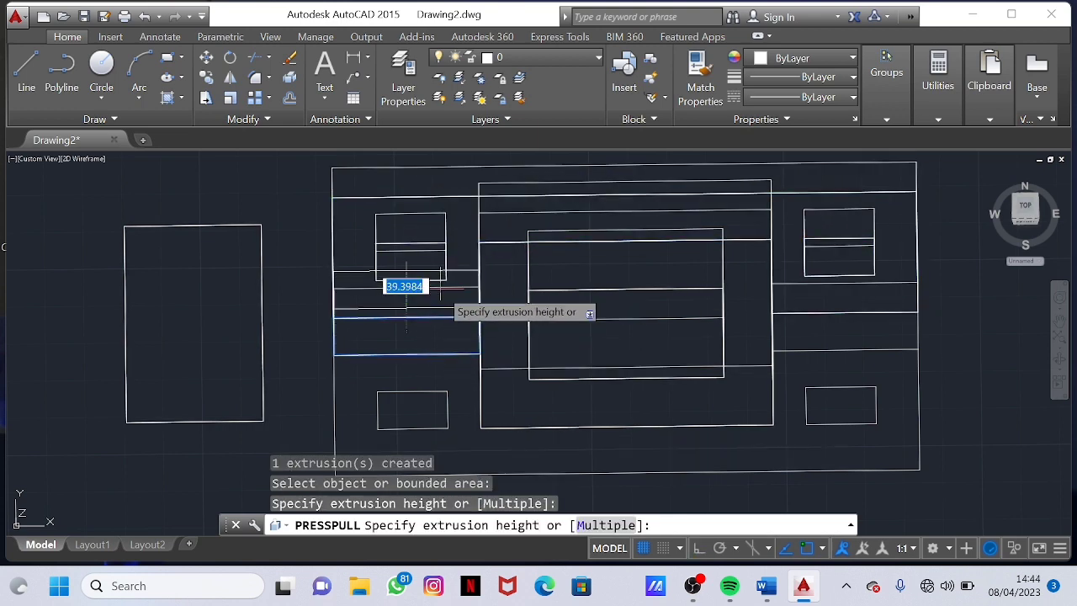
type("0")
key("Return")
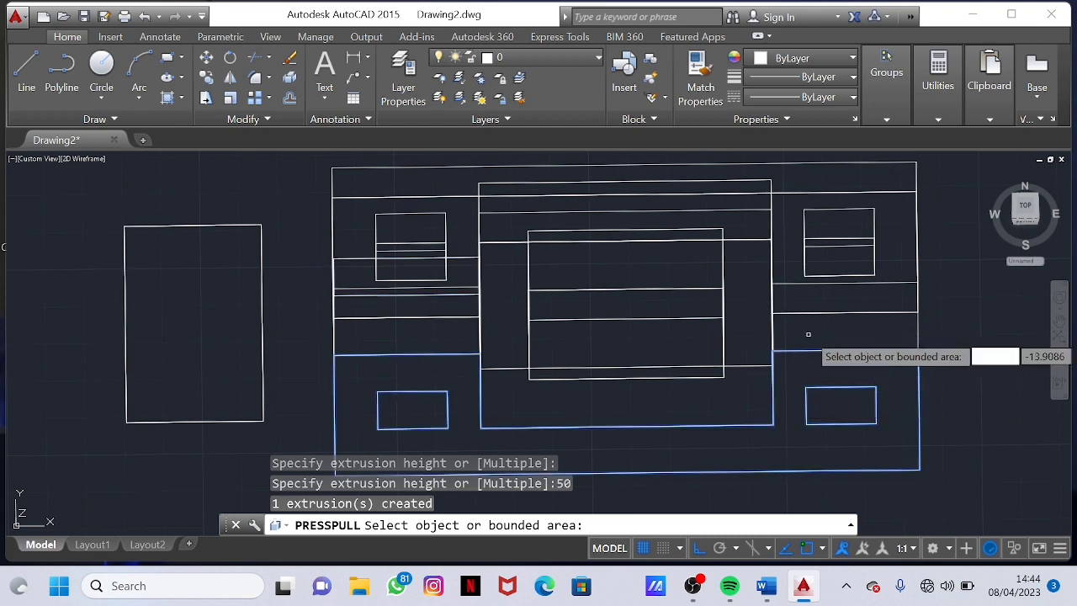
left_click(839, 318)
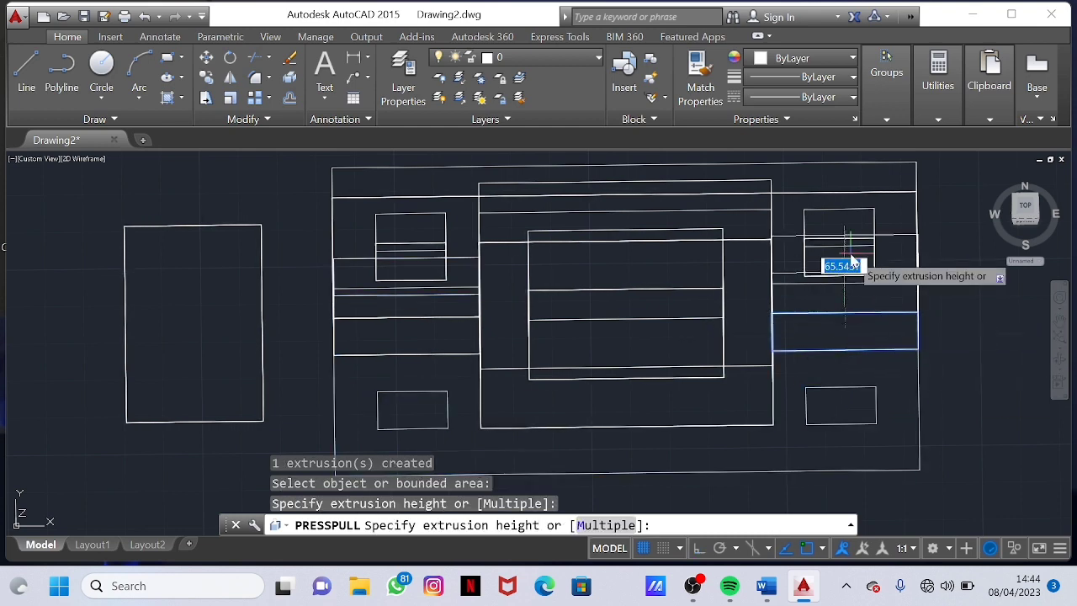
key("Return")
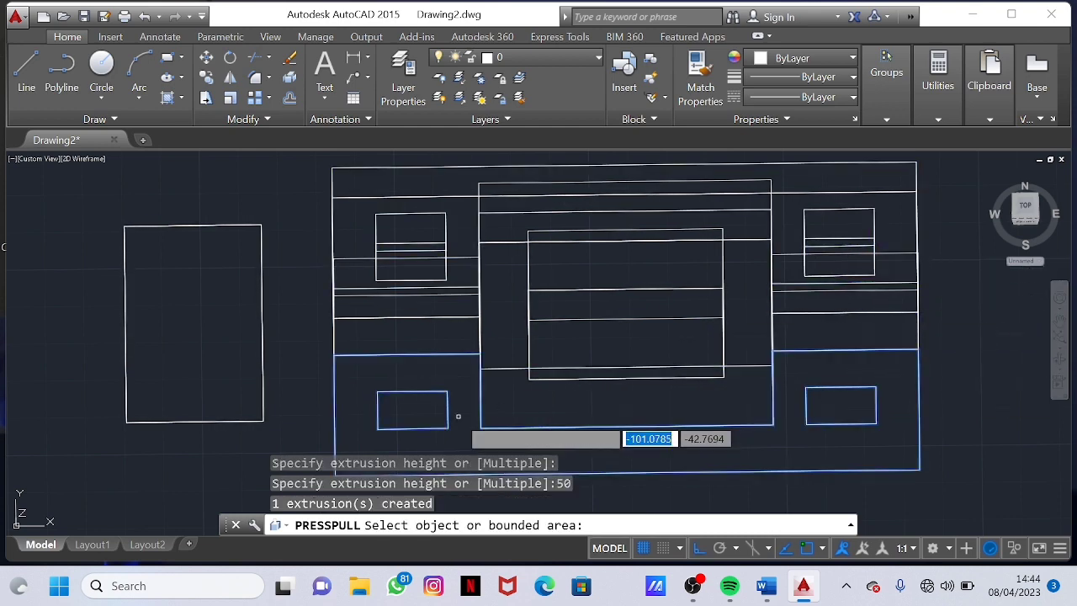
left_click(458, 406)
type("25")
key("Return")
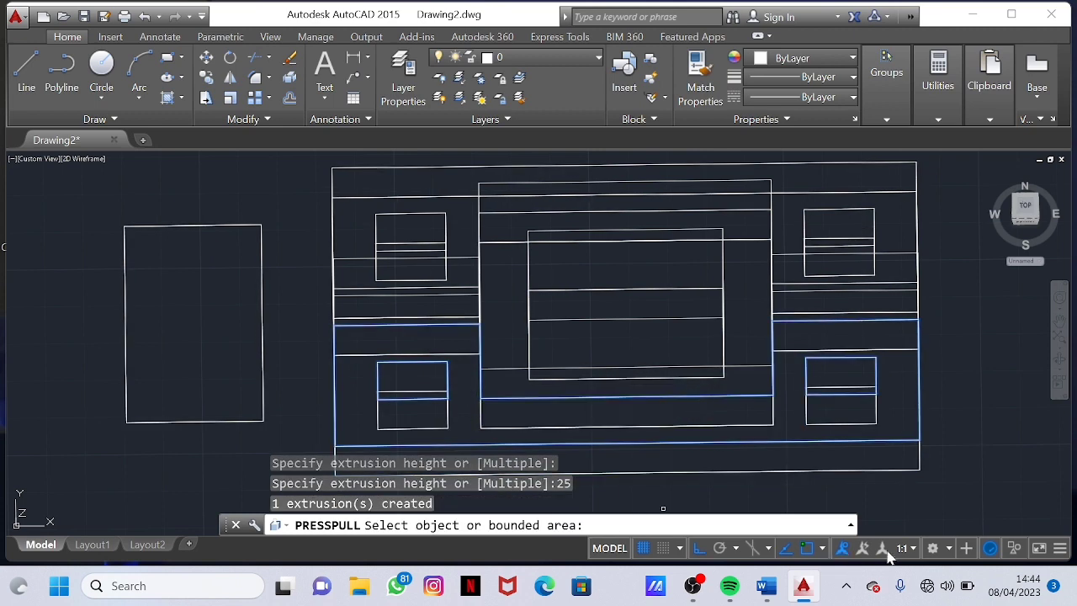
left_click(949, 551)
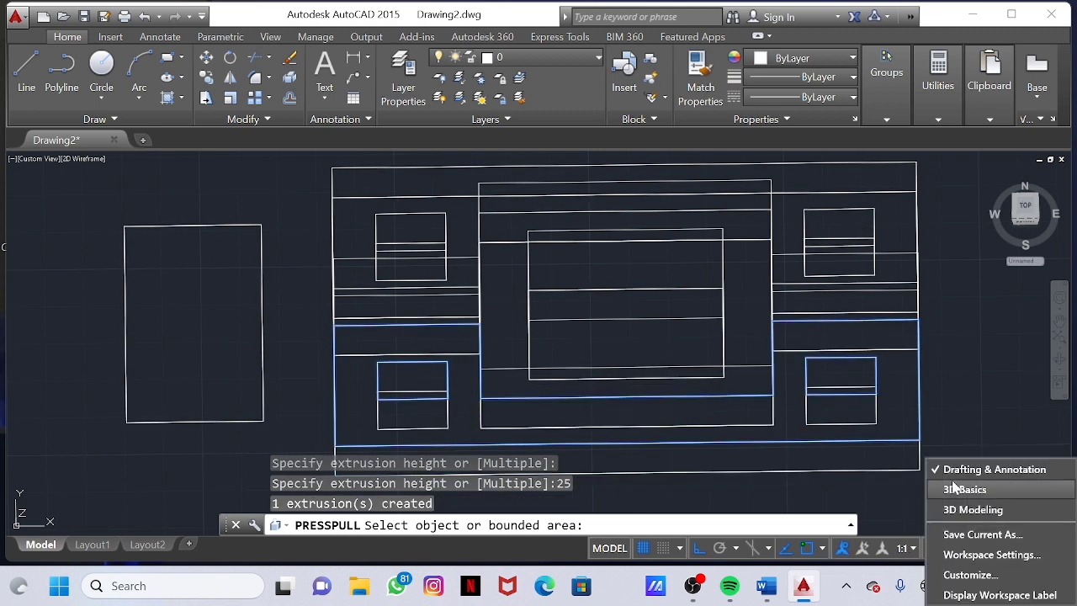
Step: Cancel press-pull and switch to the 3D Basics workspace
key("Escape")
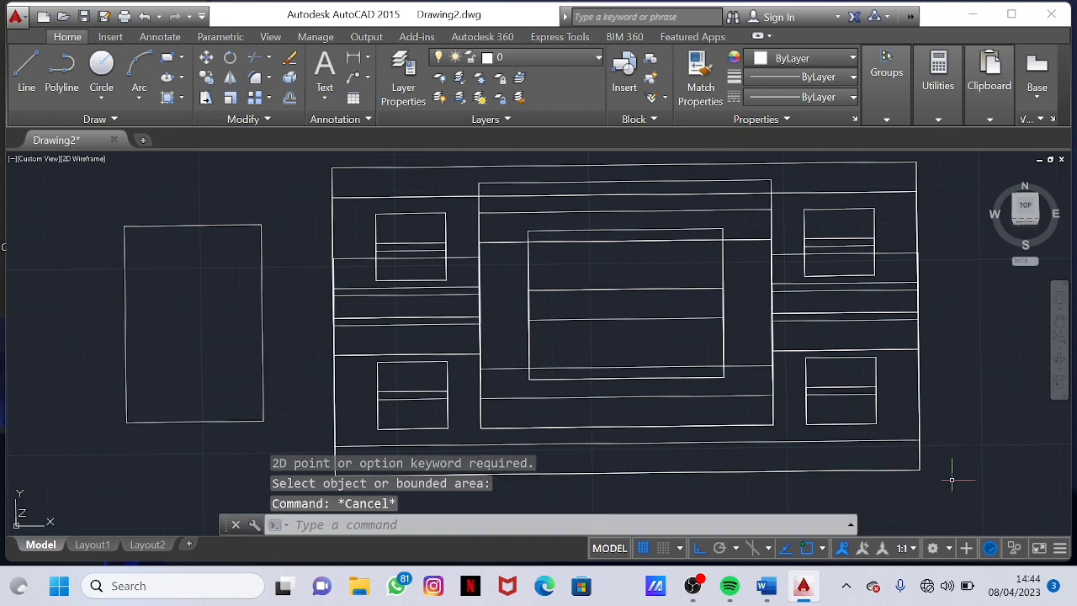
left_click(933, 547)
left_click(960, 505)
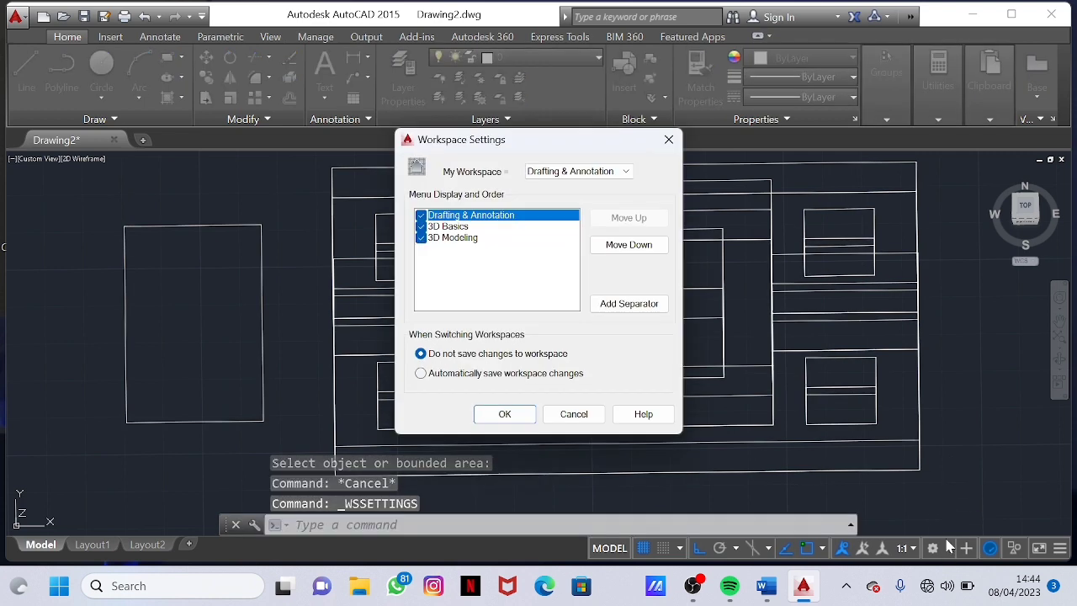
left_click(668, 140)
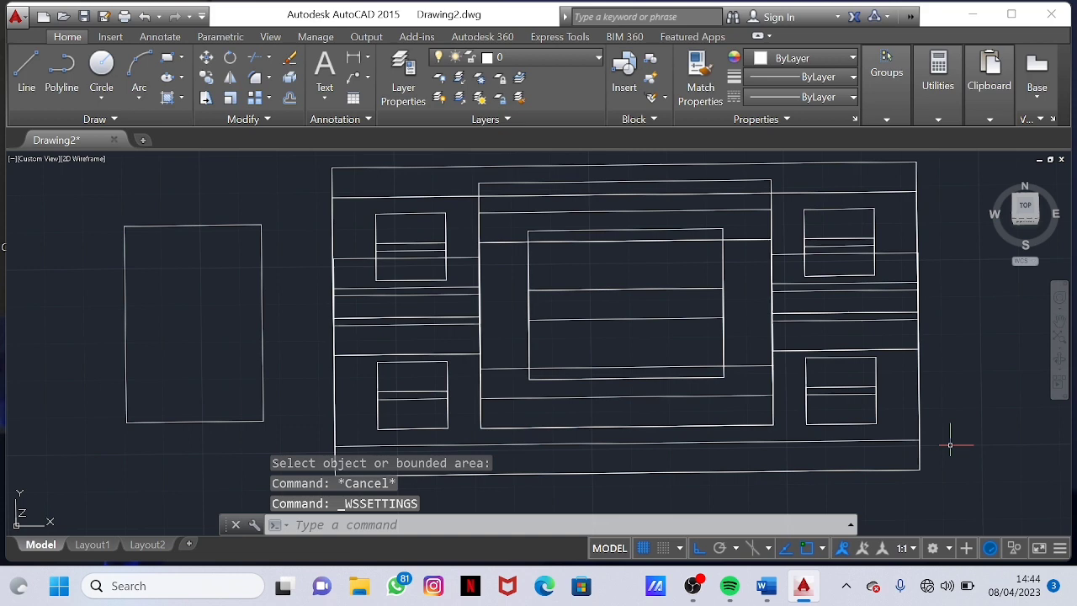
left_click(949, 551)
left_click(956, 496)
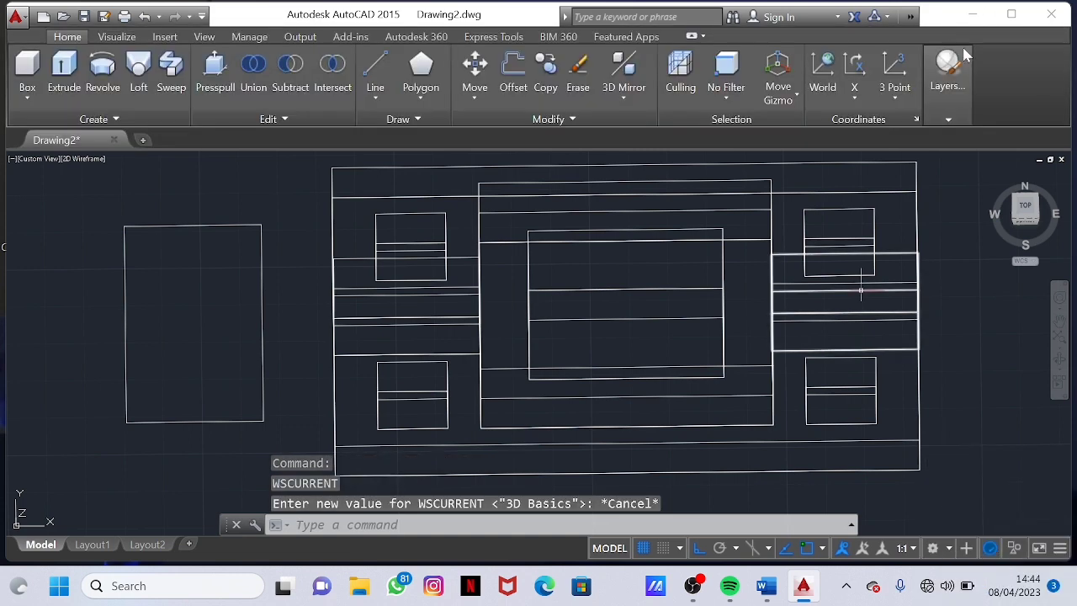
mouse_move(948, 74)
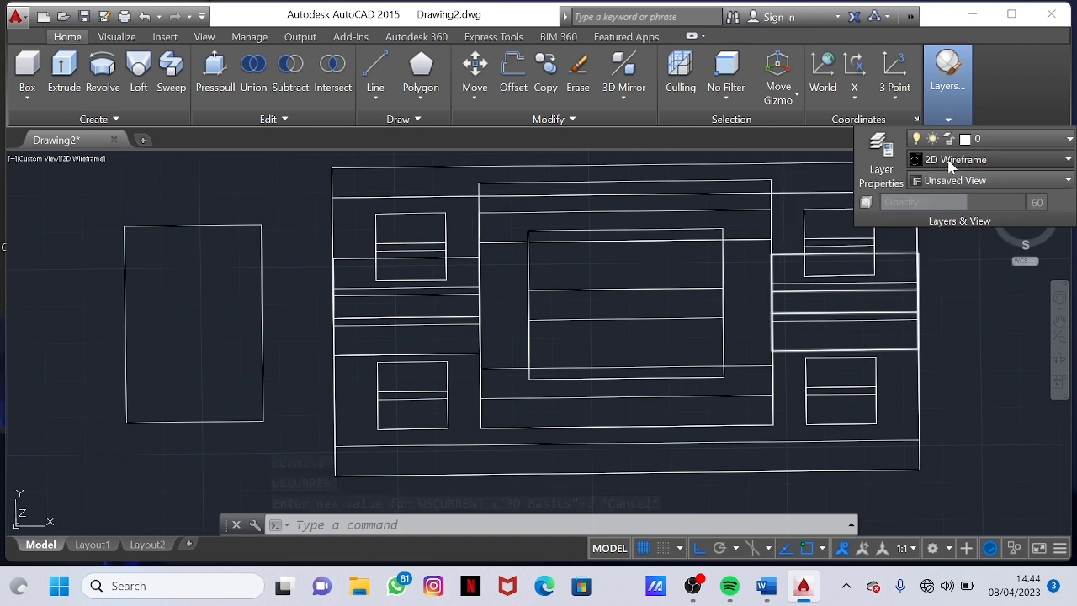
Step: Apply the Shades of Gray visual style and orbit to an angled isometric view
left_click(950, 162)
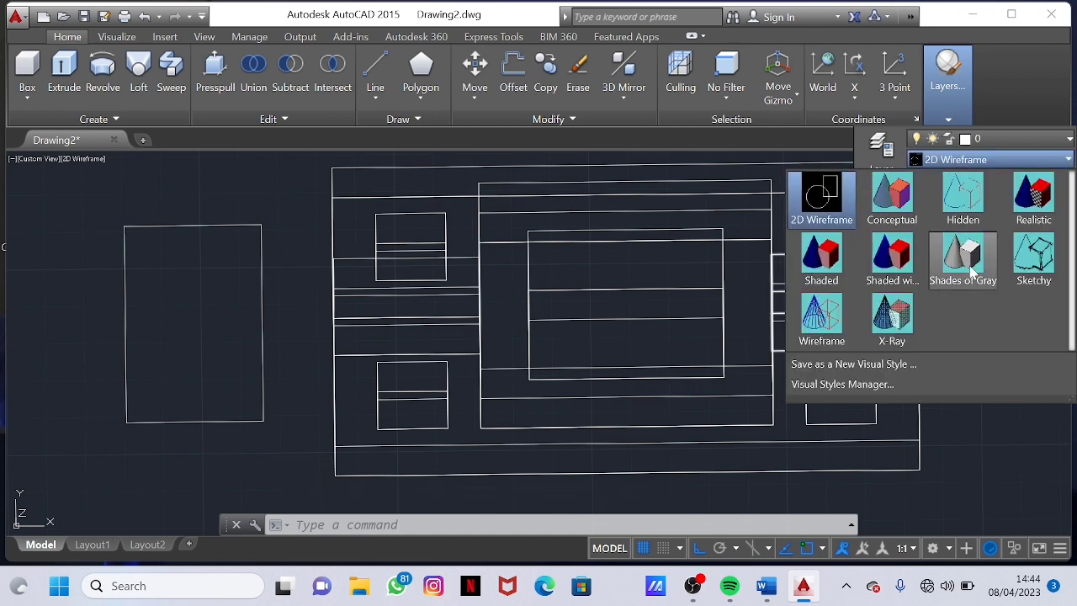
left_click(972, 271)
left_click(622, 335)
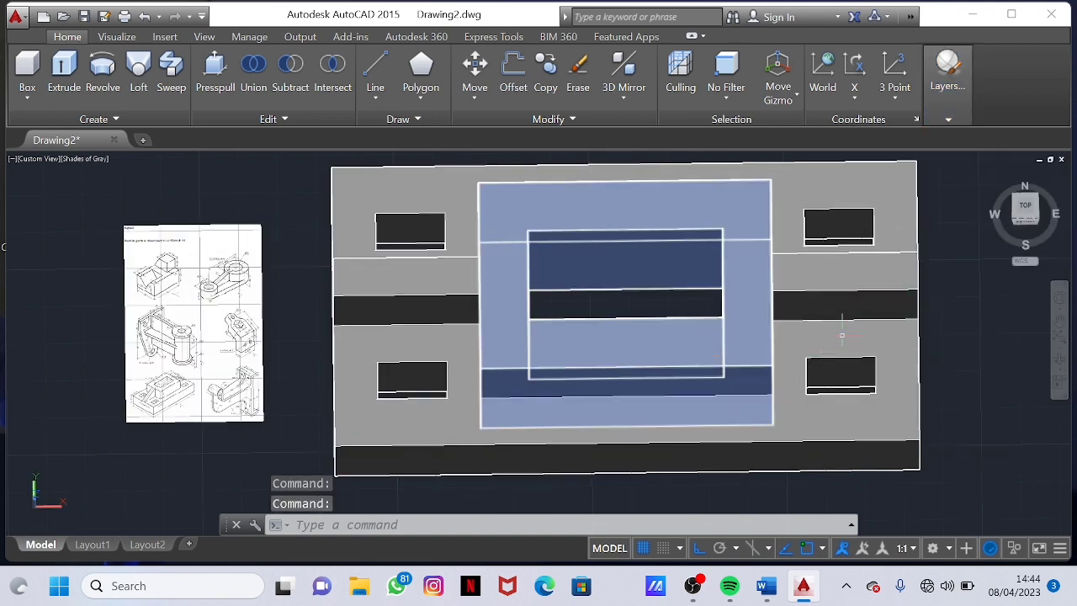
left_click(1060, 360)
mouse_move(960, 360)
left_mouse_down()
mouse_move(957, 320)
mouse_move(994, 310)
left_mouse_up()
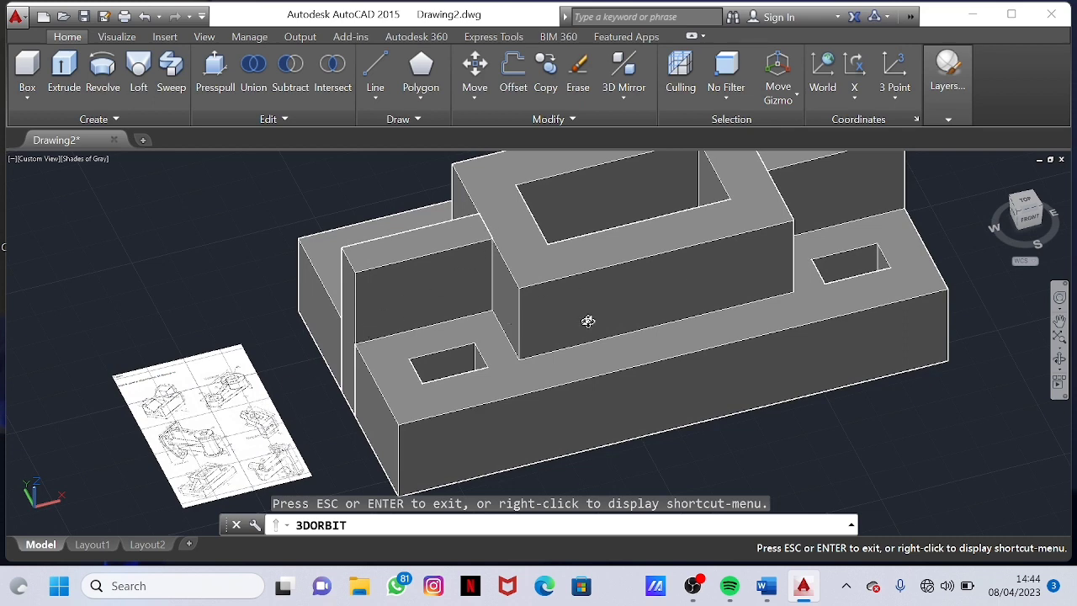
left_click_drag(543, 344, 542, 321)
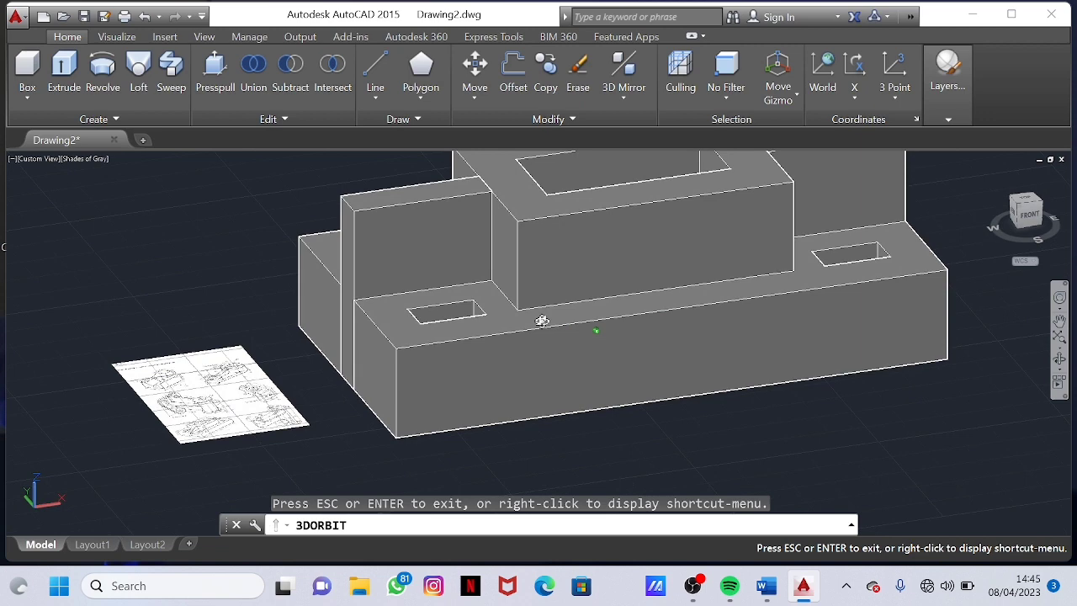
left_click(375, 69)
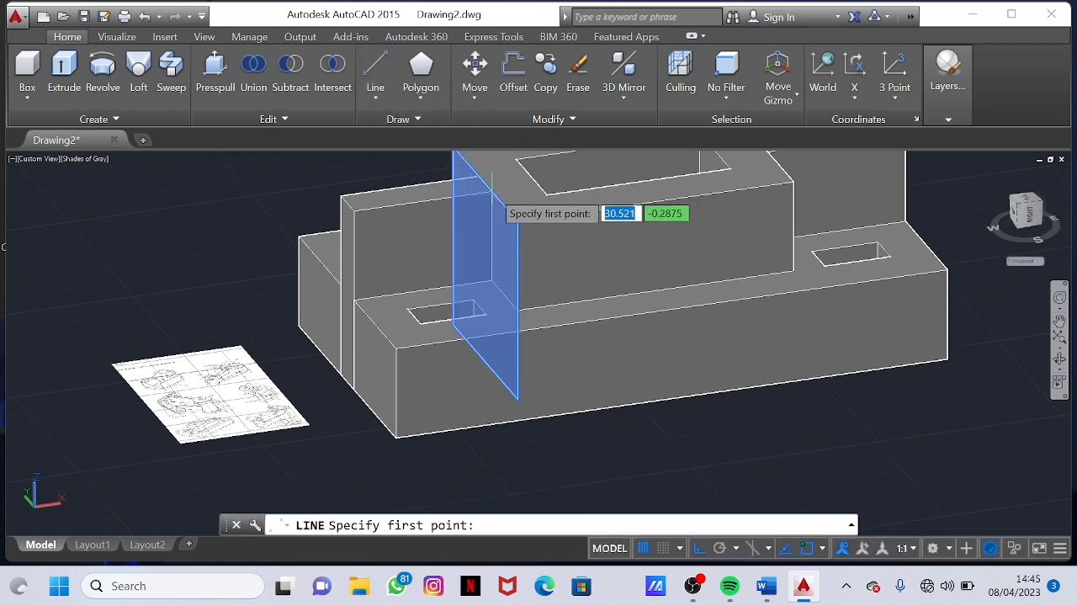
Step: Draw a diagonal across the left block's face and press-pull the upper triangle away to slope it
left_click(492, 189)
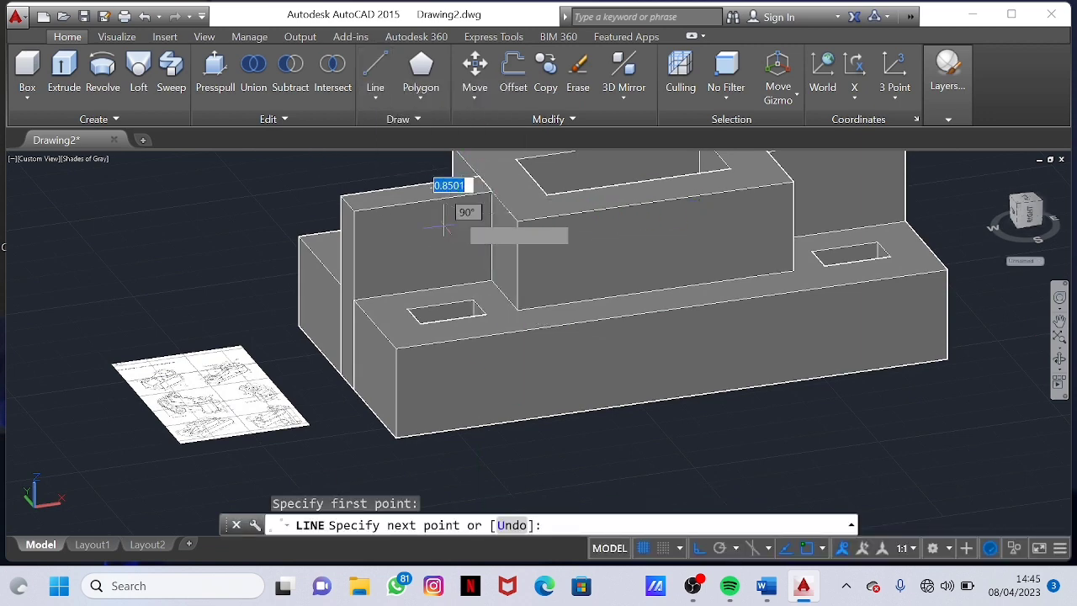
left_click(355, 298)
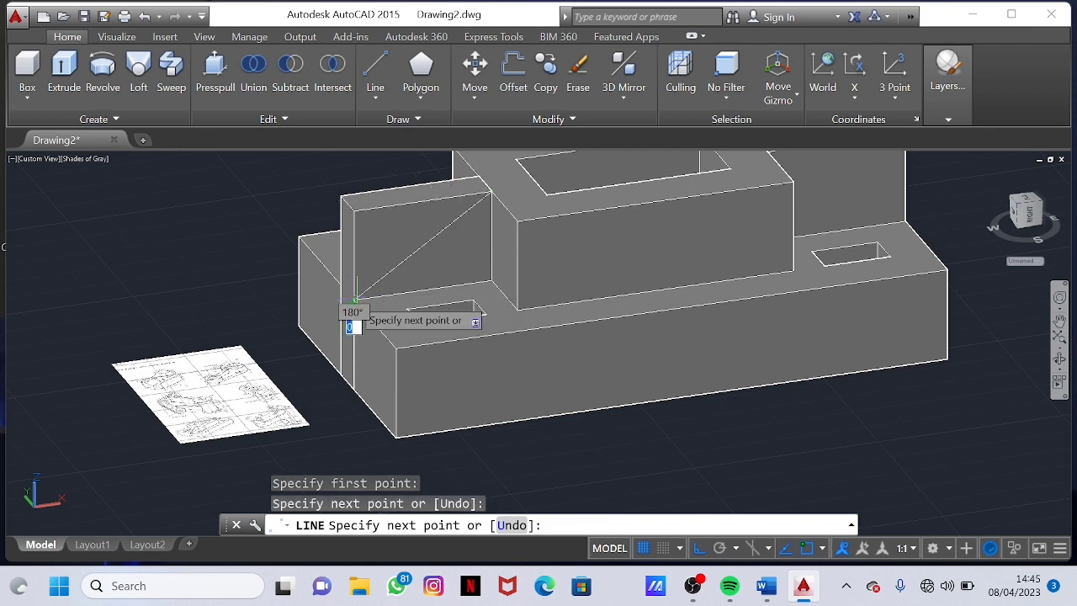
key("Escape")
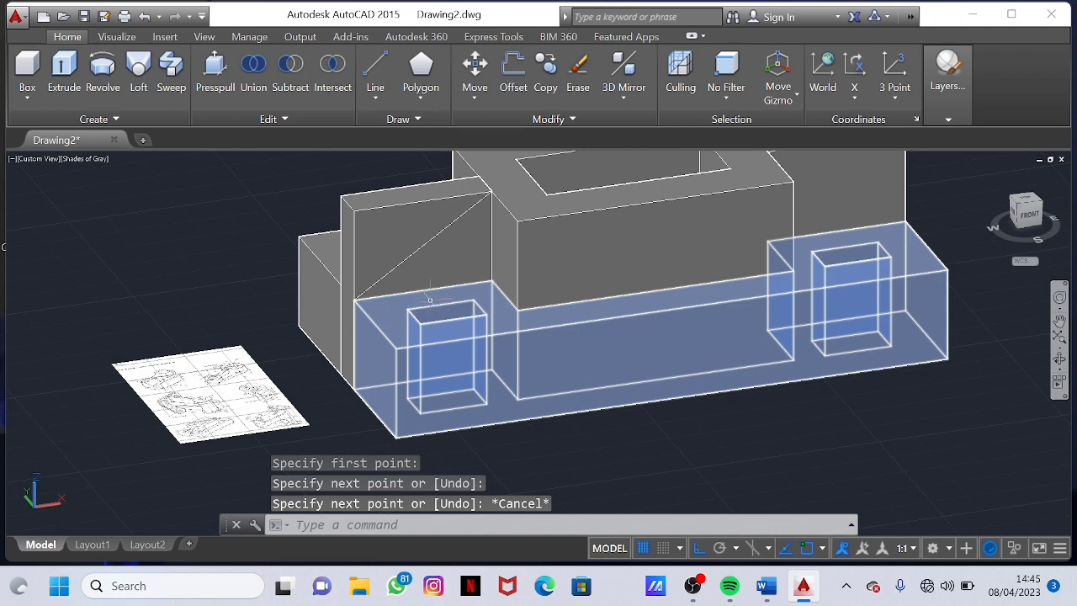
type("p")
left_click(476, 355)
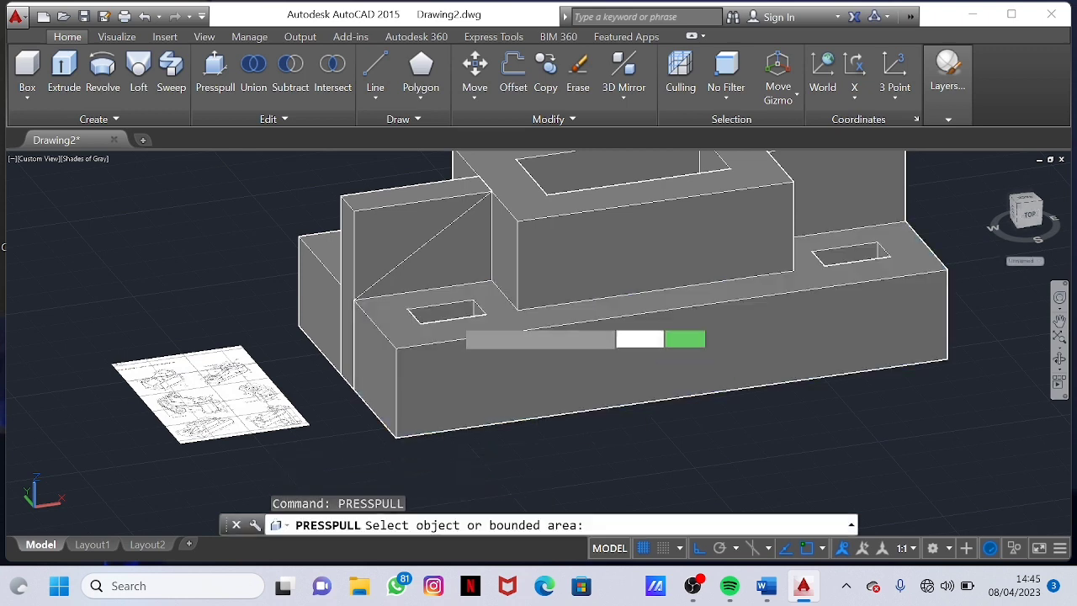
left_click(373, 235)
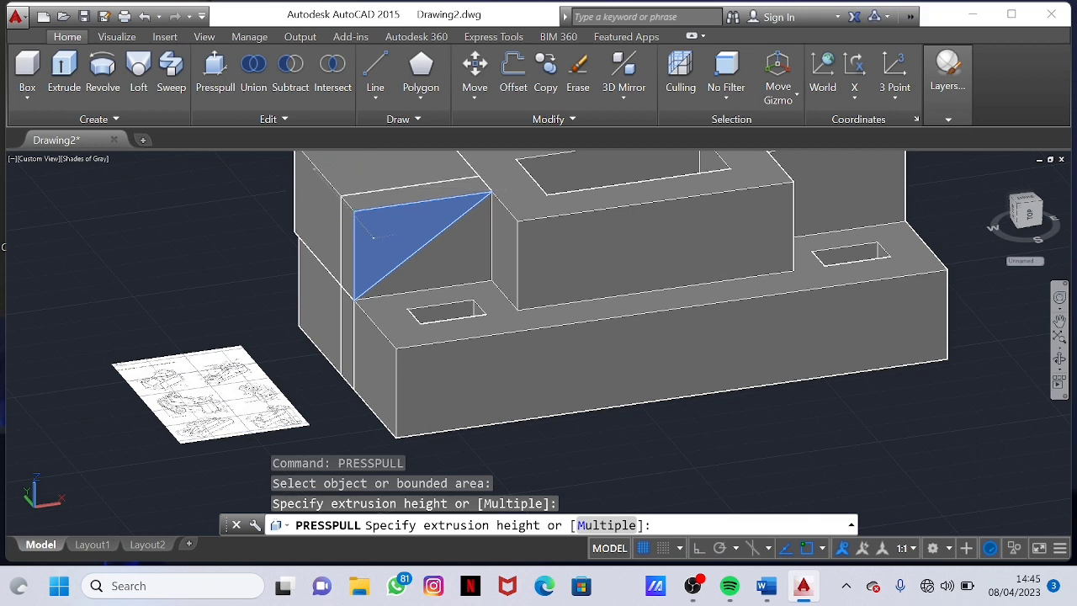
left_click(373, 235)
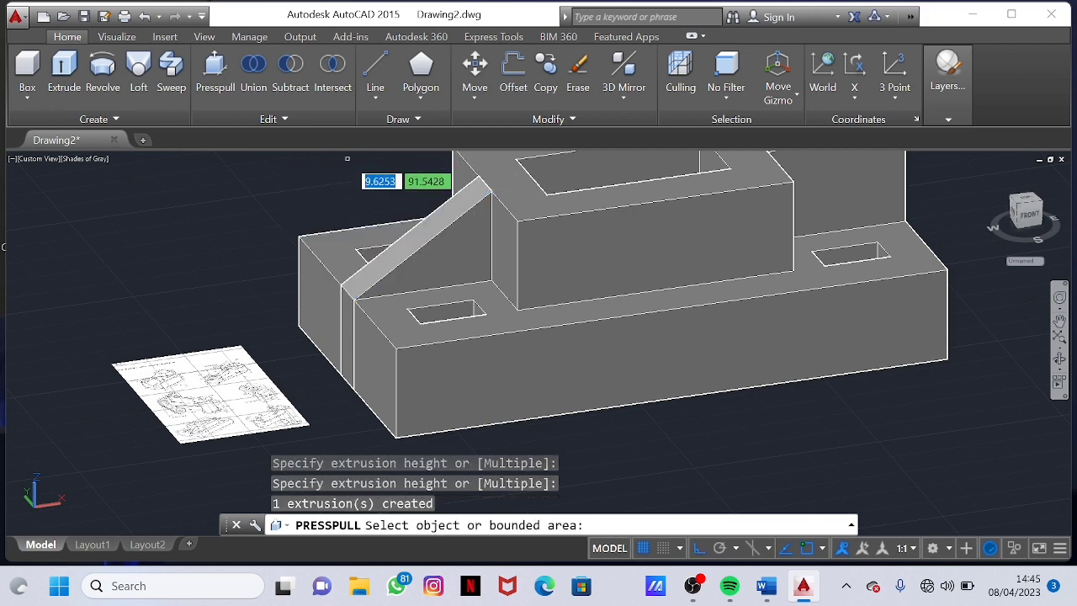
left_click(1059, 358)
Step: Undo a stray press-pull and orbit the bracket to a raised front-corner view
left_click_drag(1023, 331, 661, 172)
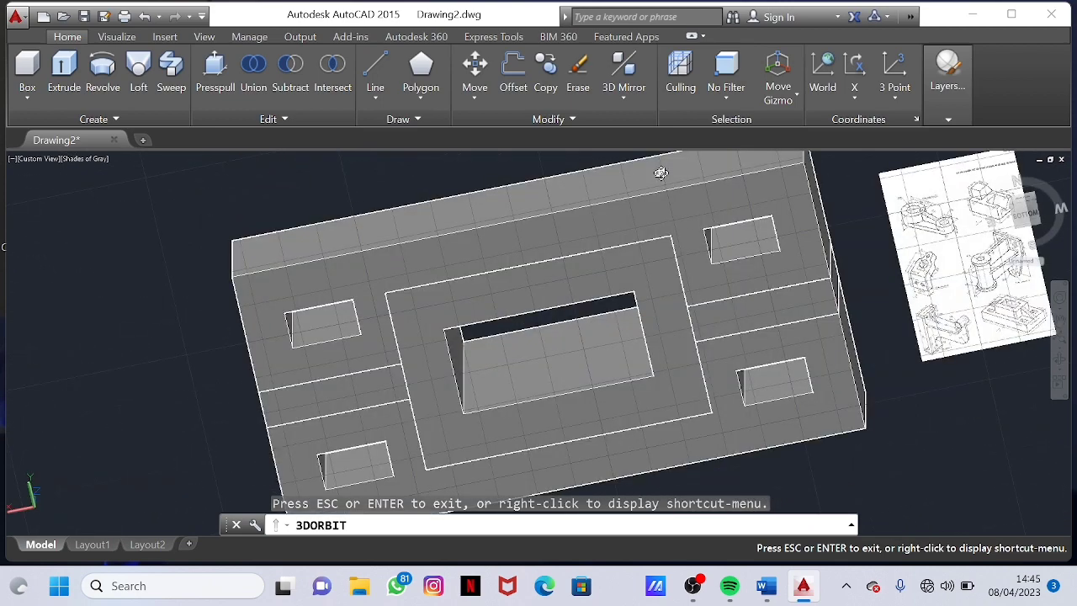
key("Escape")
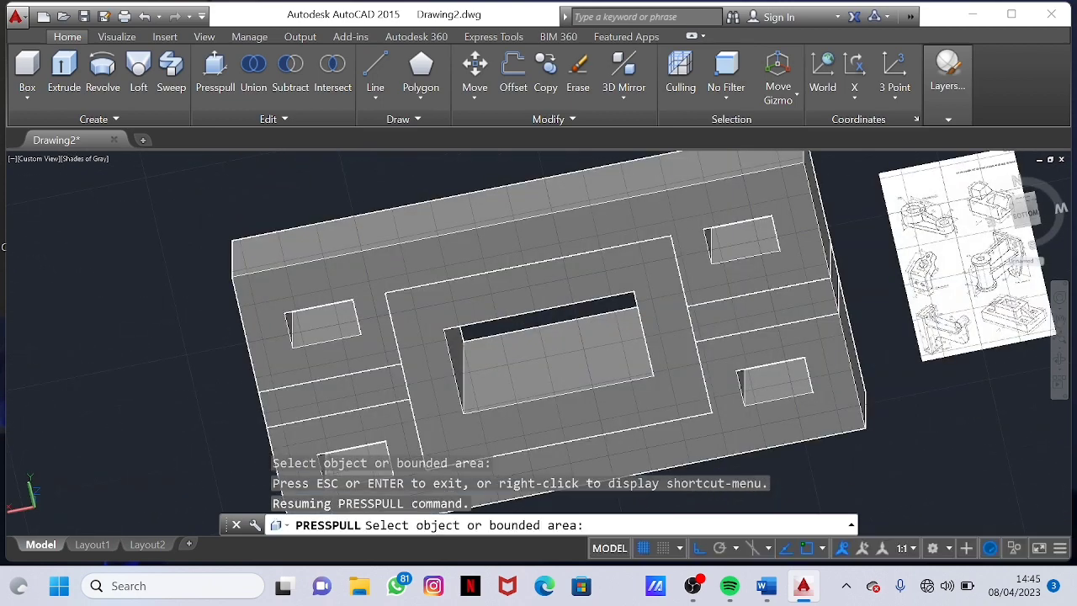
key("ctrl+z")
key("ctrl+z")
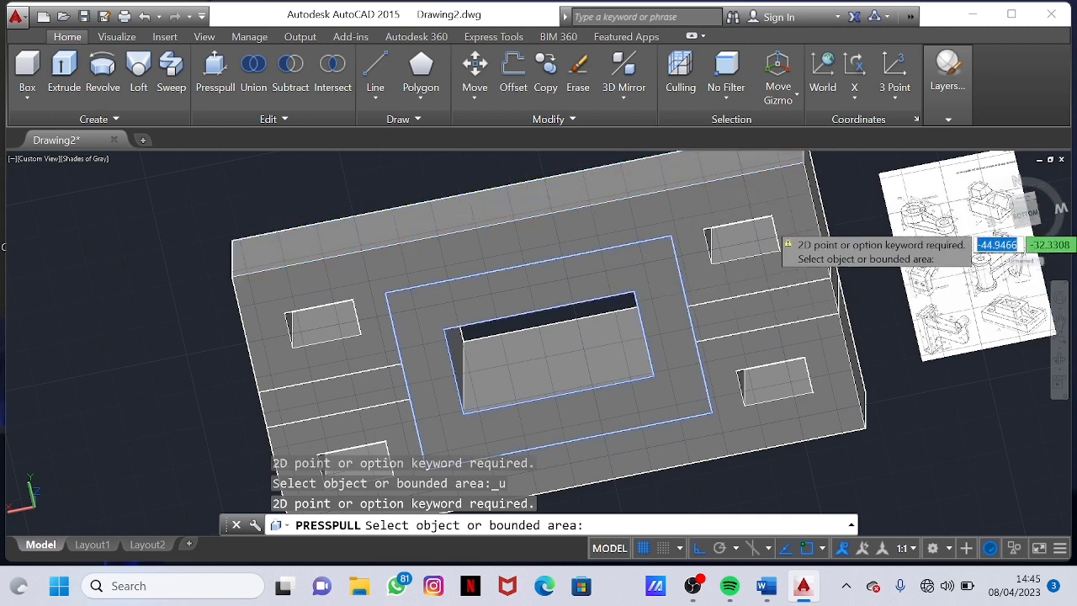
left_click(1061, 361)
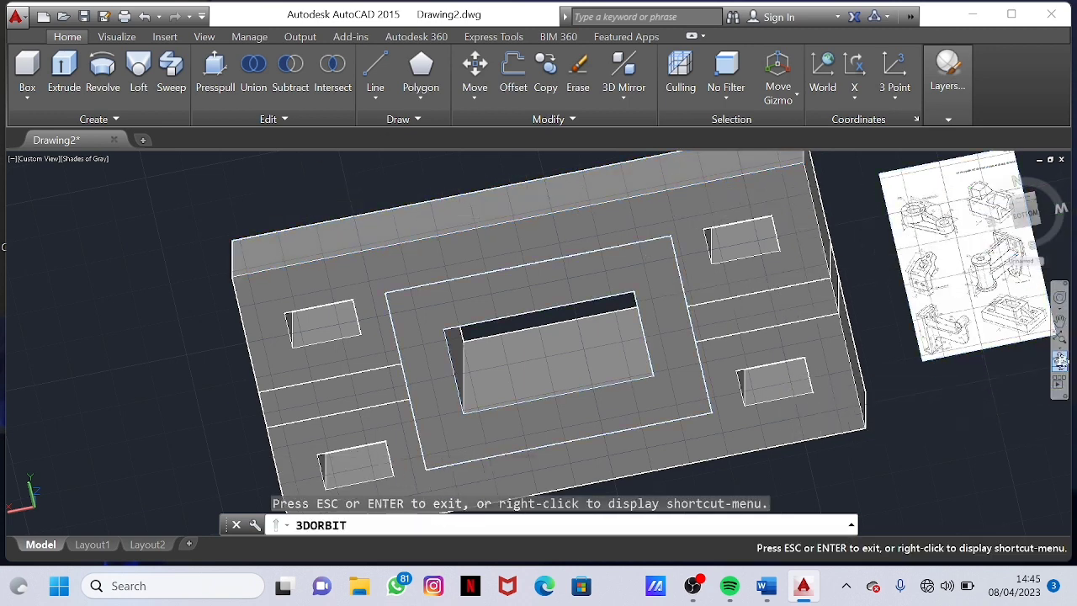
mouse_move(975, 333)
left_mouse_down()
mouse_move(1026, 453)
mouse_move(824, 380)
left_mouse_up()
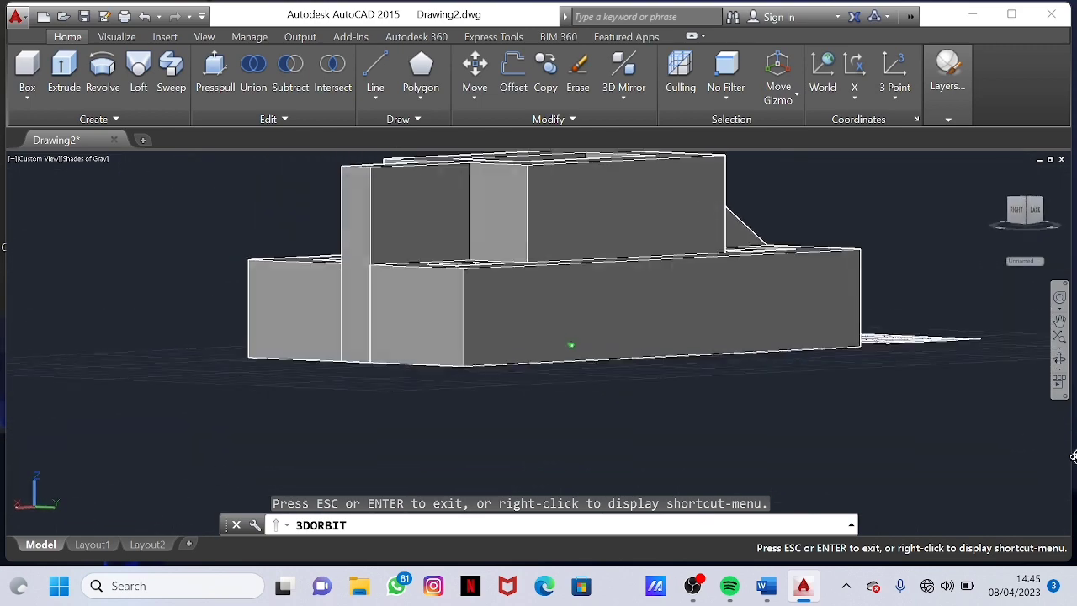
left_click_drag(399, 316, 590, 343)
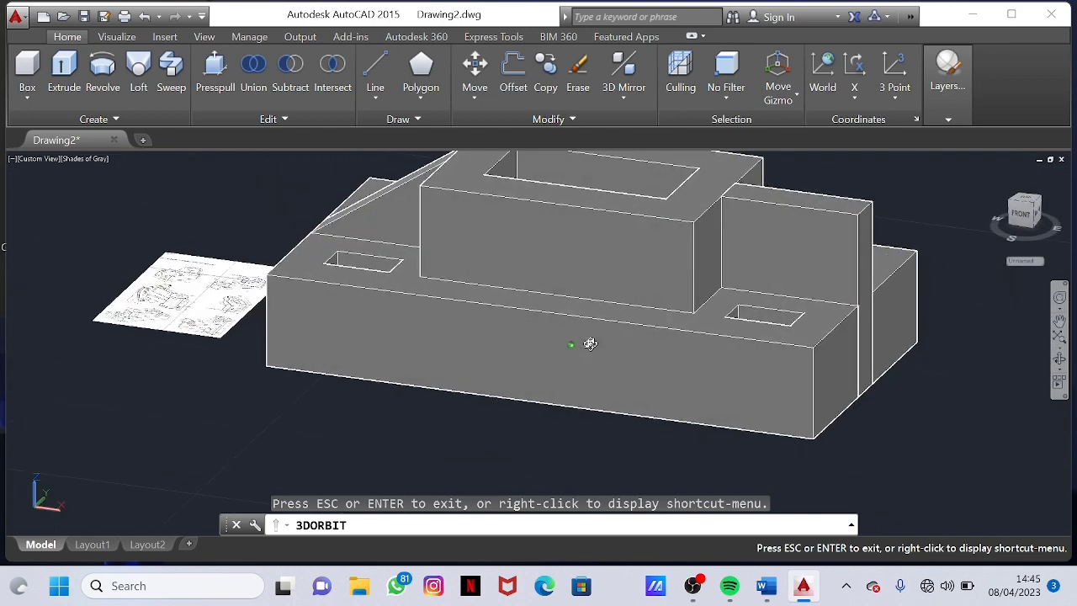
left_click(376, 74)
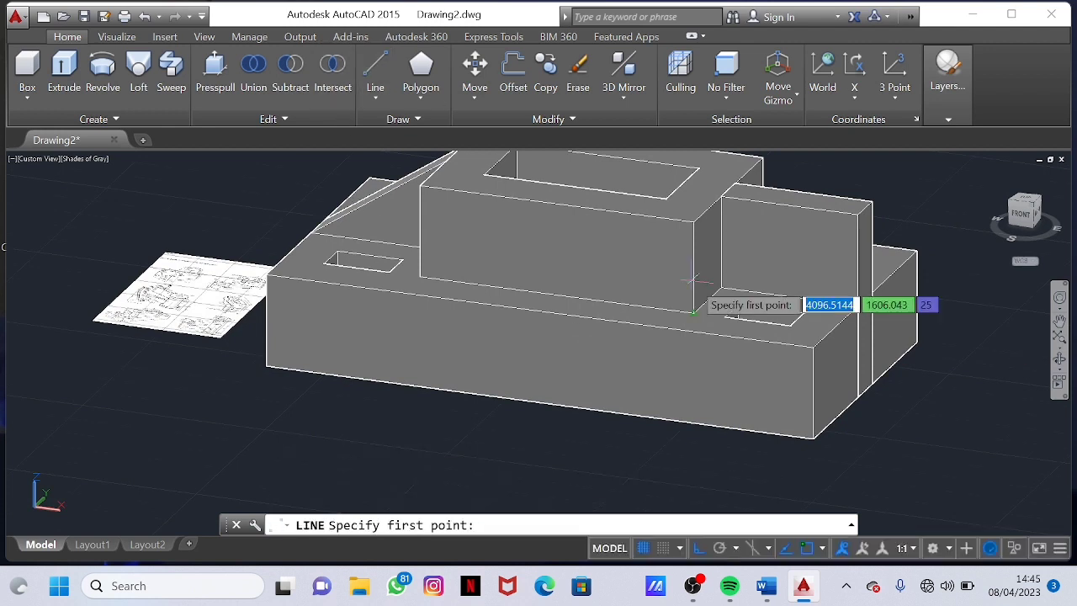
Step: Place two trial lines from the same corner point and cancel each one
left_click(721, 196)
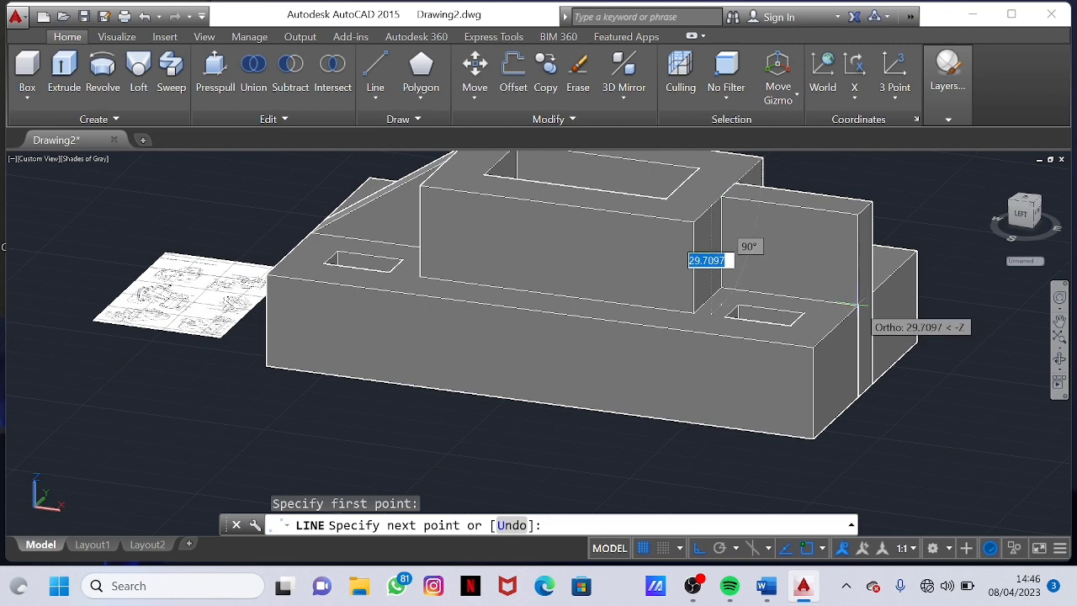
left_click(859, 305)
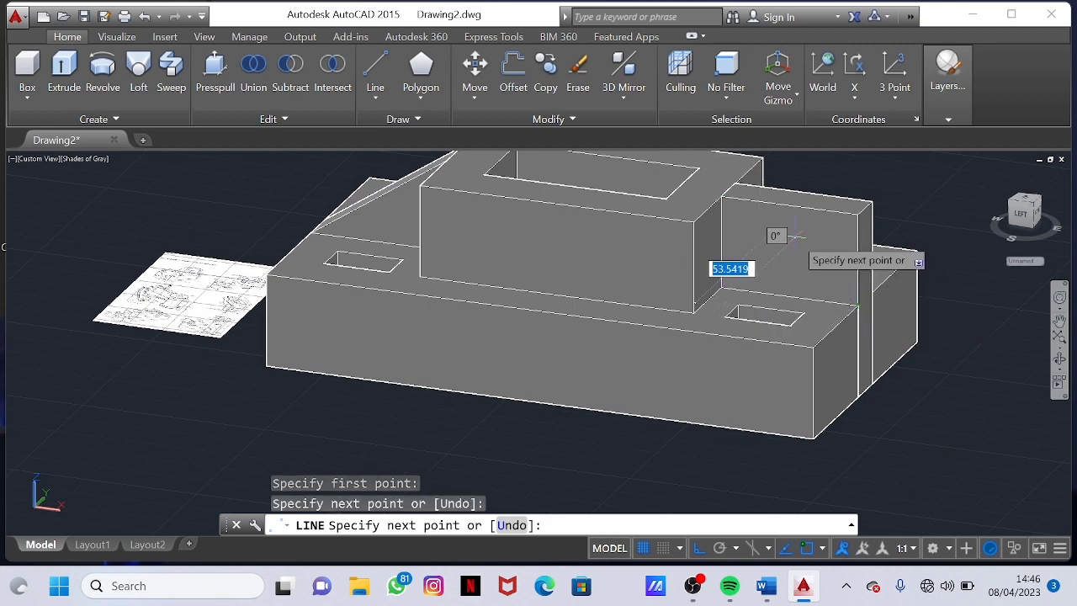
key("Escape")
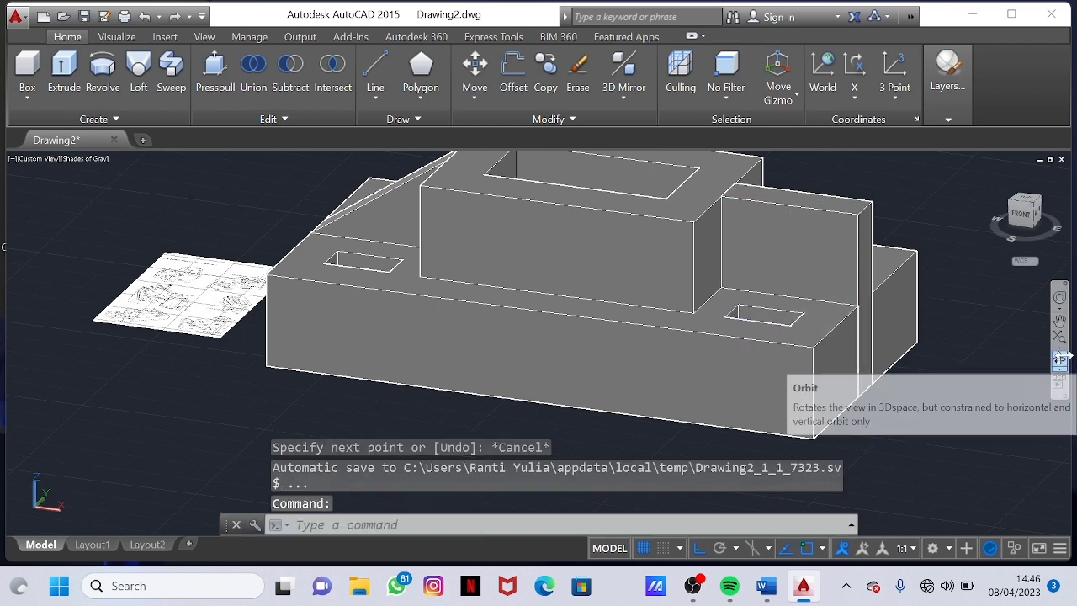
left_click(375, 72)
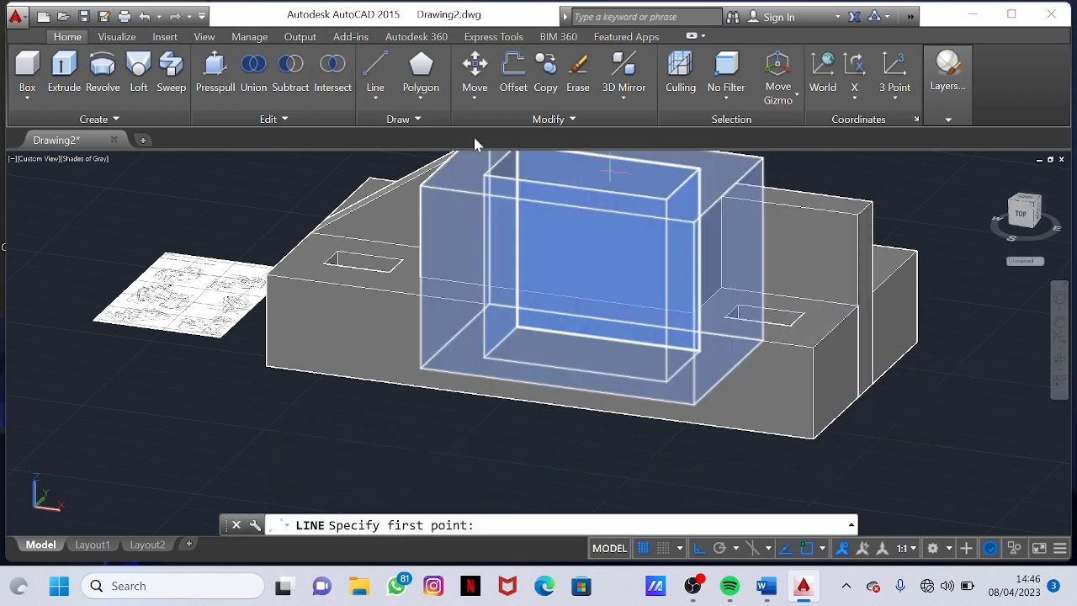
left_click(721, 196)
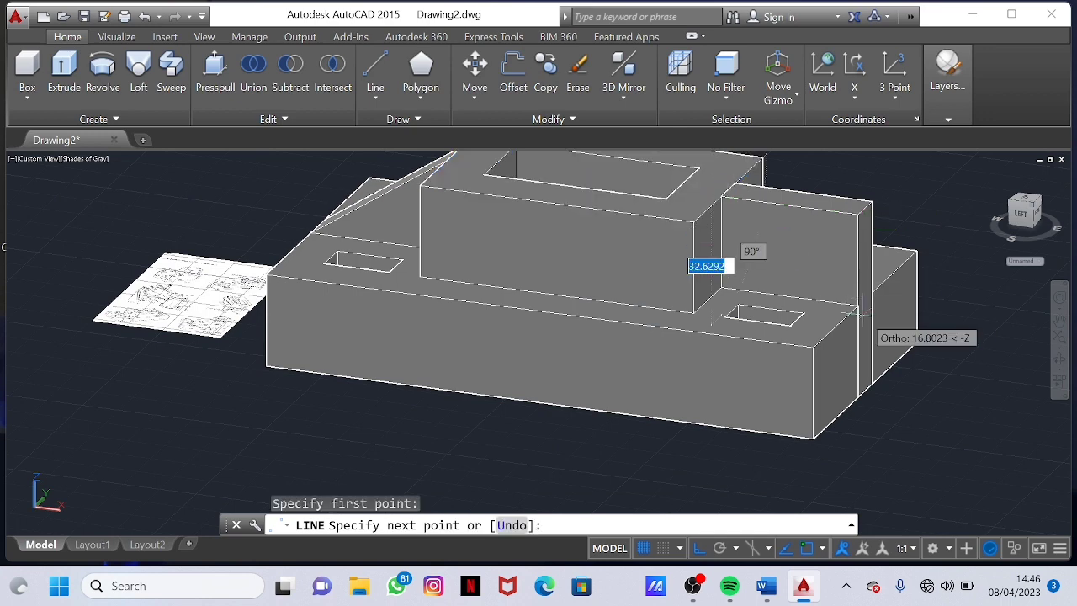
left_click(858, 301)
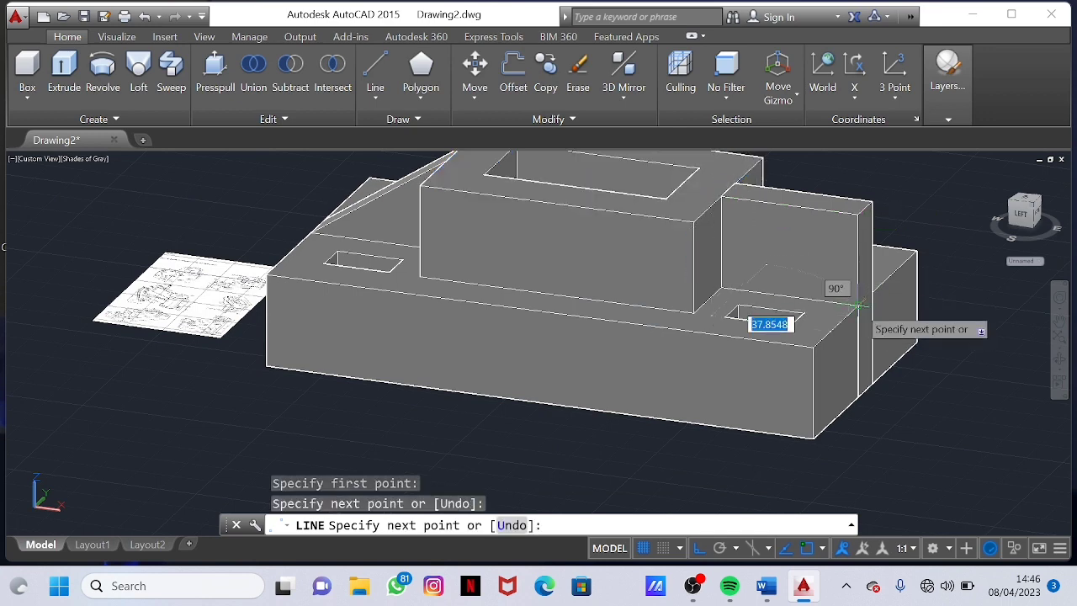
key("Escape")
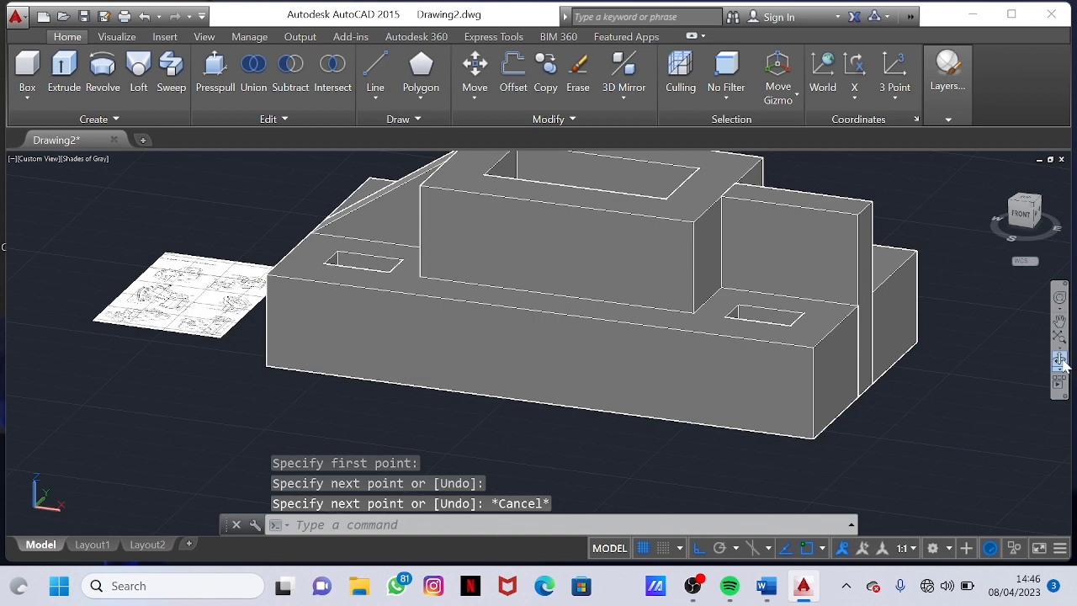
Step: Orbit the bracket round to view it from the back
left_click(1061, 360)
left_click_drag(942, 343, 736, 308)
key("Escape")
Step: With Ortho off, draw a diagonal guide line across the left block face from its corner
left_click(376, 66)
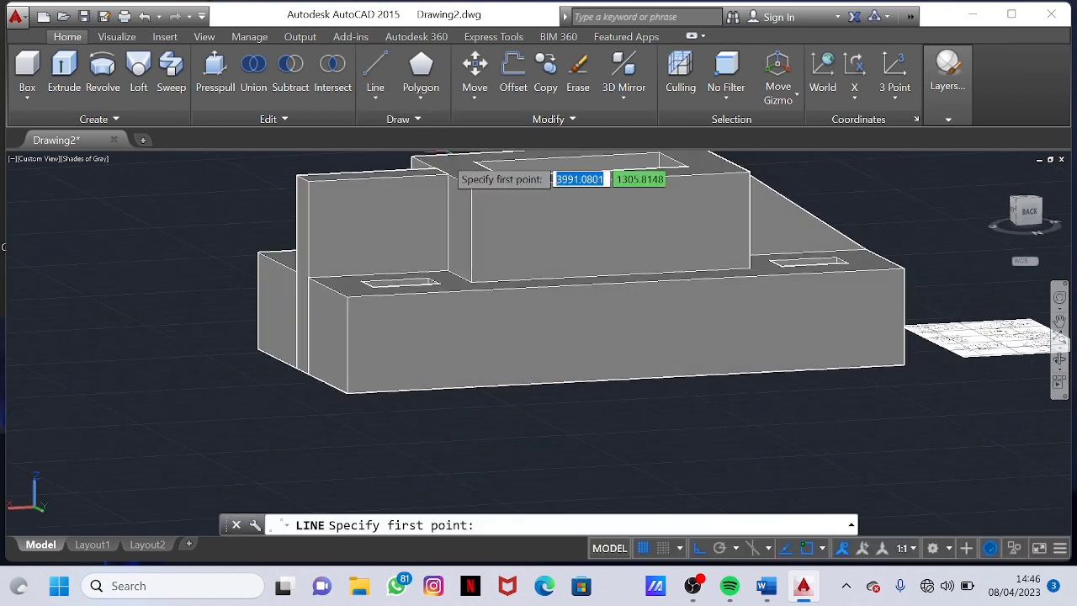
left_click(439, 172)
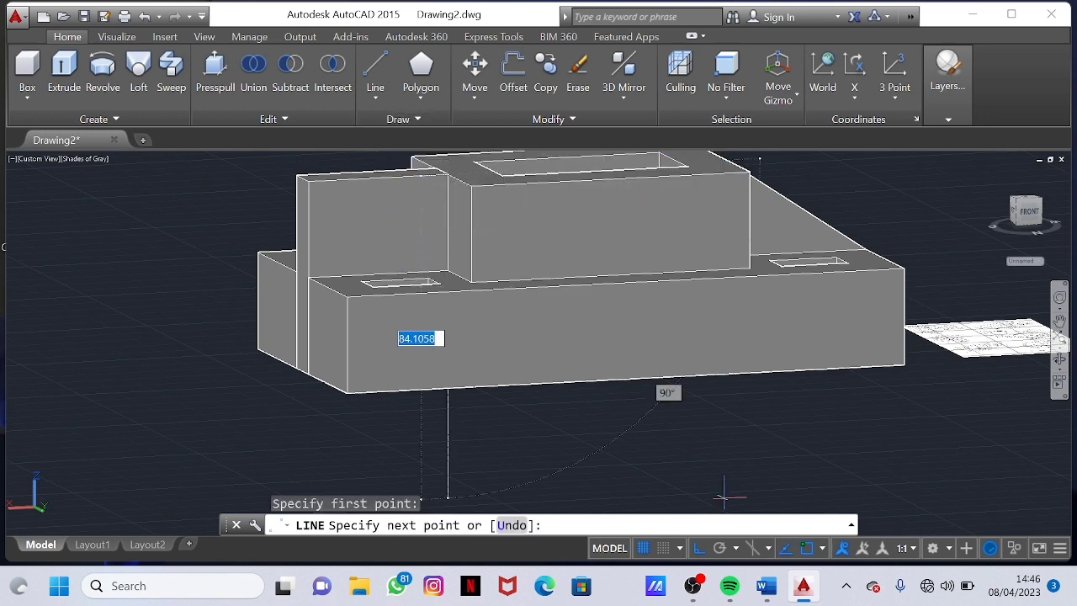
left_click(701, 550)
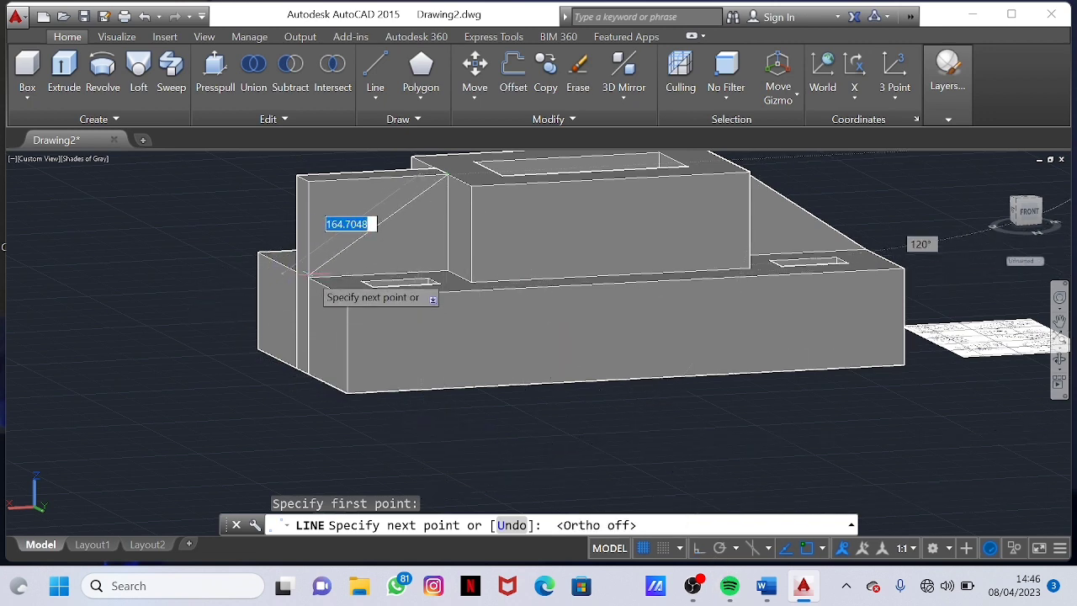
scroll(310, 276, "up", 2)
scroll(308, 278, "up", 1)
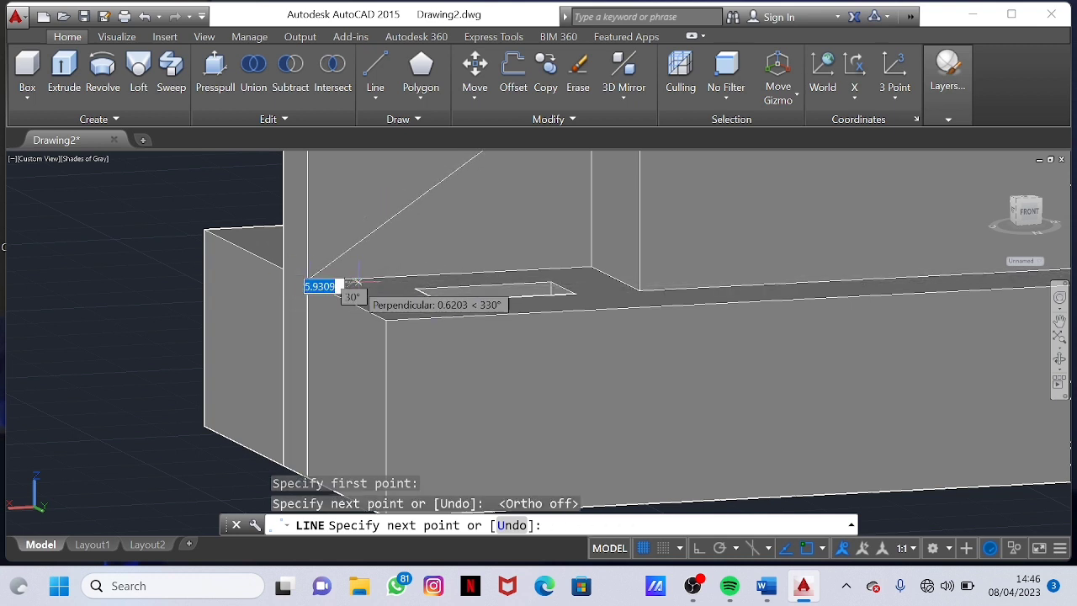
key("Escape")
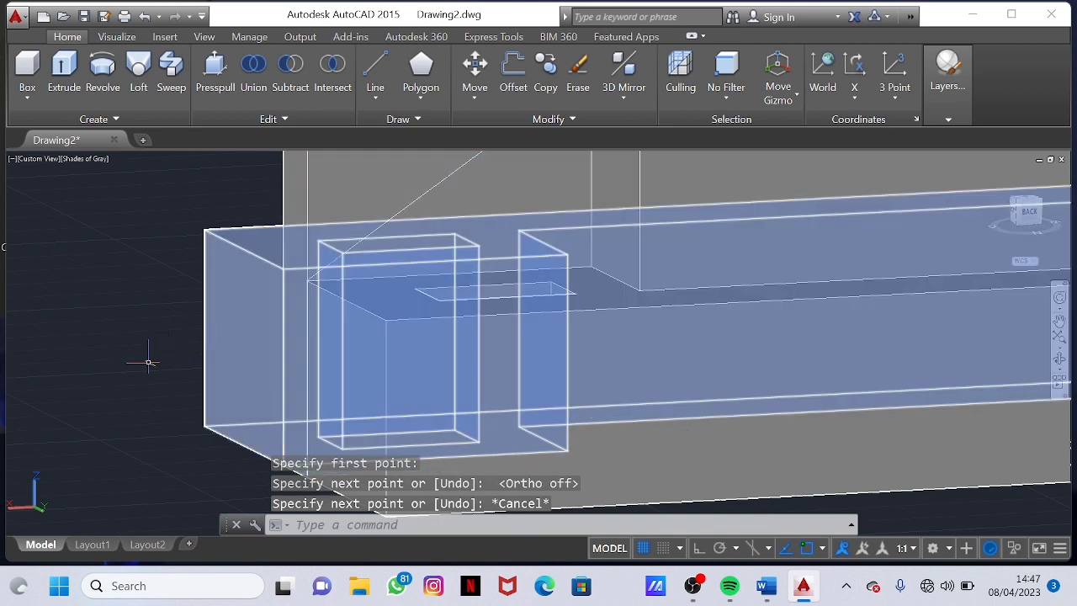
type("PR")
Step: Press-pull the left block face to extrude it
key("Down")
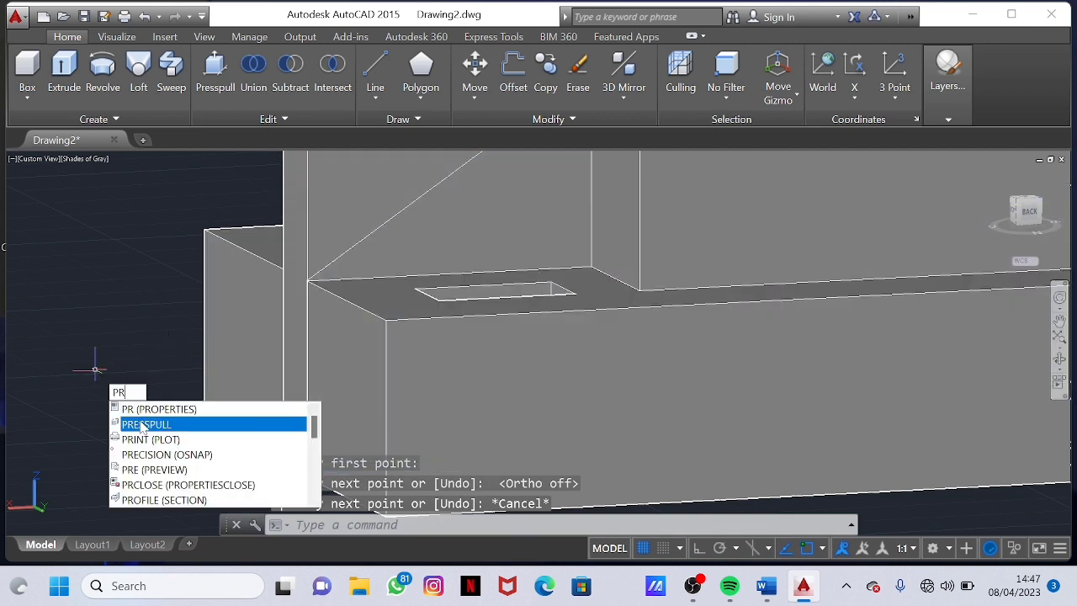
key("Return")
scroll(300, 226, "down", 5)
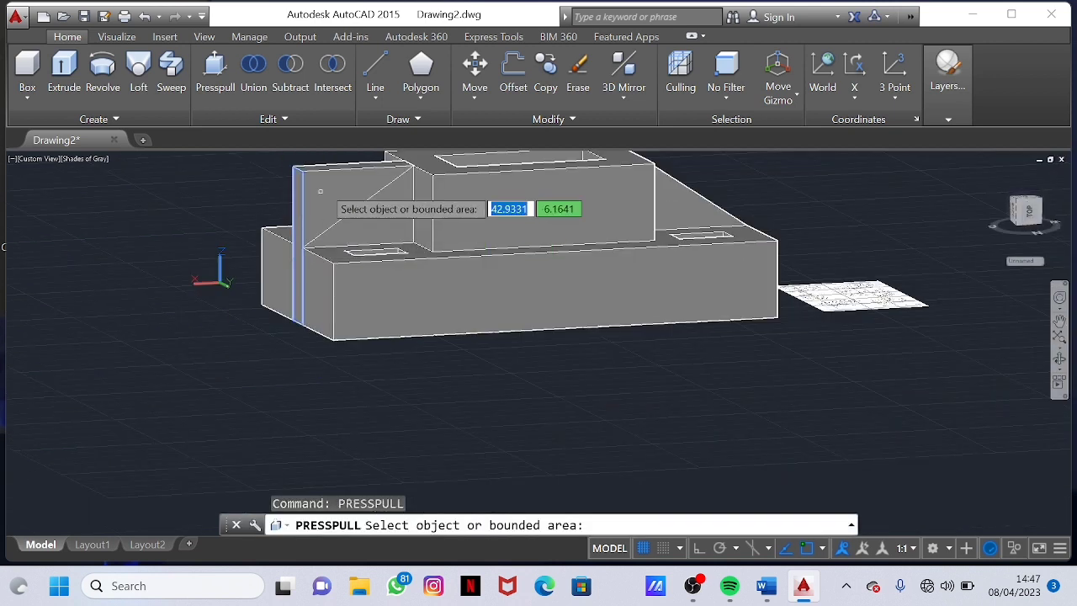
left_click(343, 172)
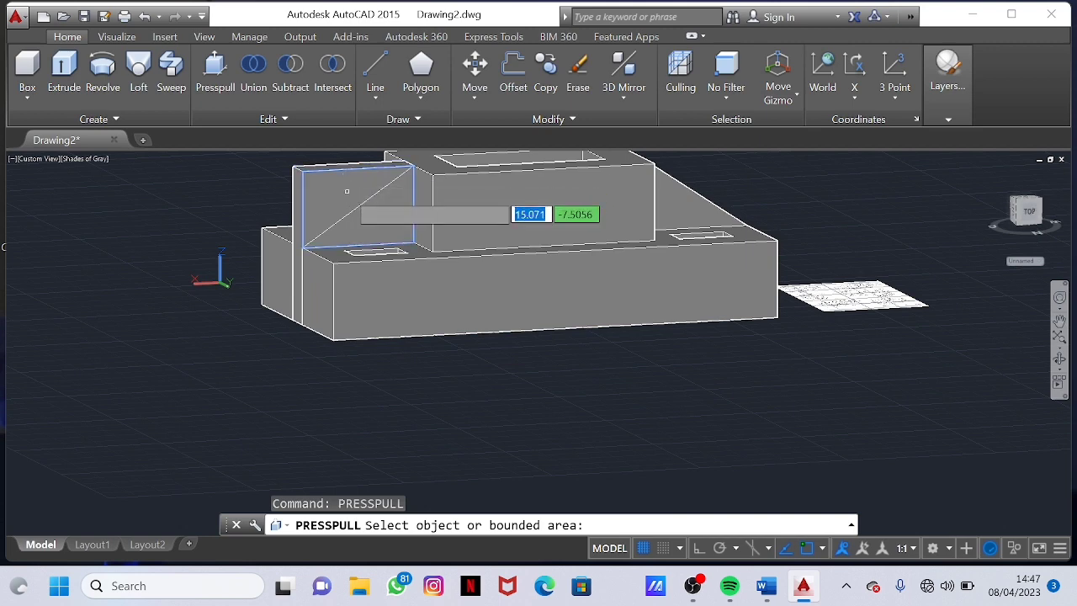
left_click(354, 204)
key("Return")
Step: Erase the diagonal guide line and orbit the model to a new angle
left_click(359, 208)
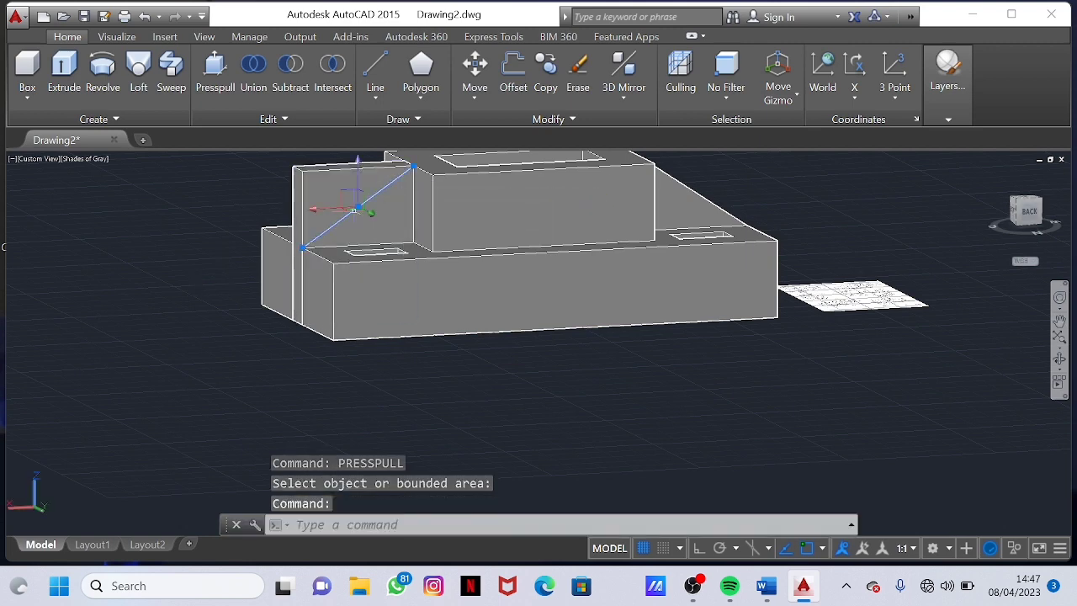
key("Delete")
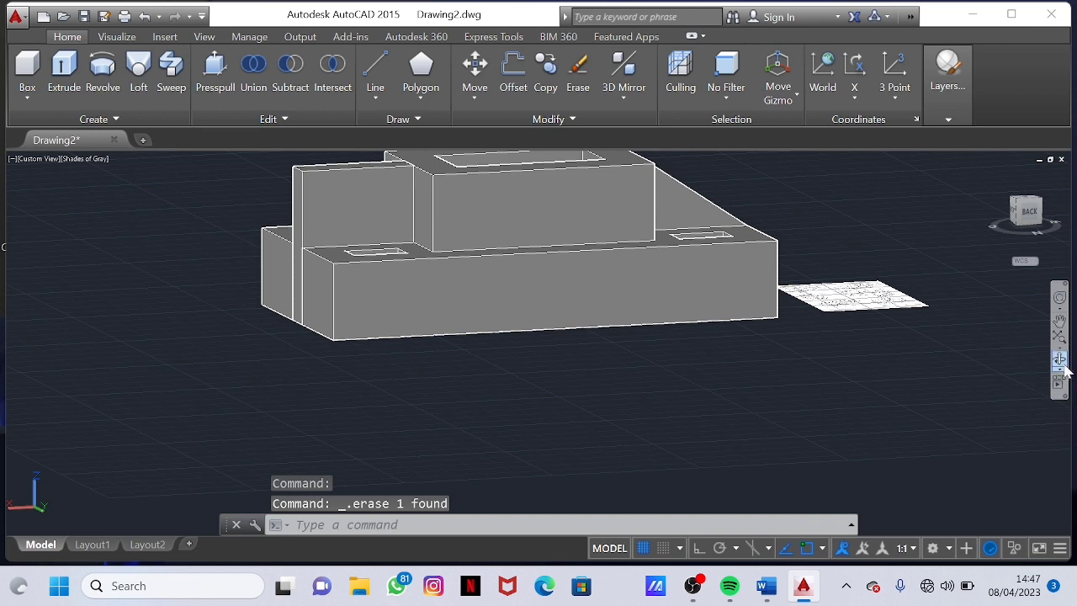
left_click(1059, 359)
left_click_drag(699, 401, 730, 408)
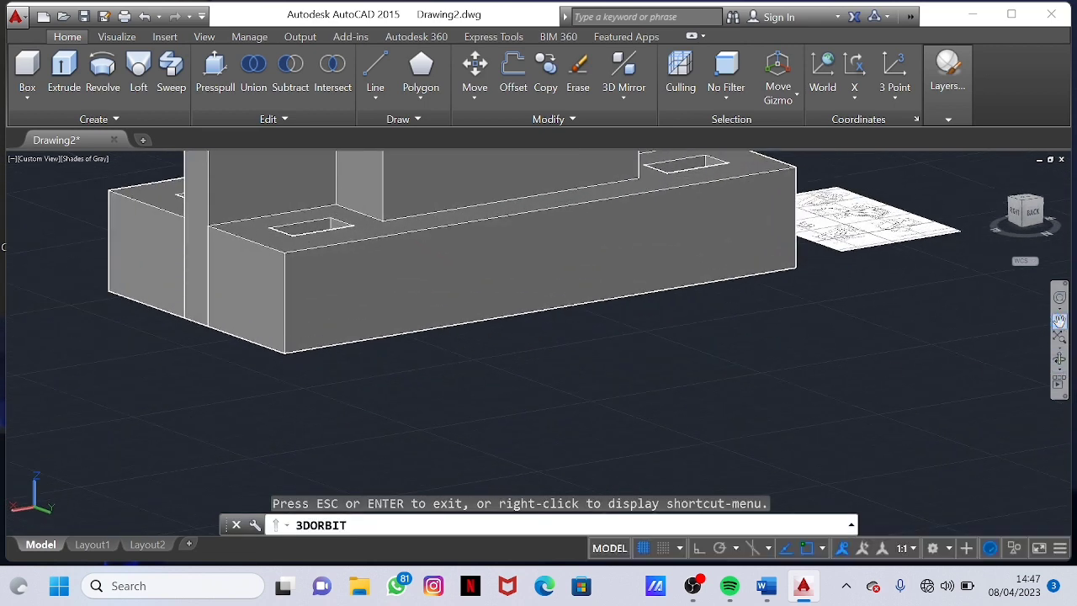
Step: Draw a diagonal guide line on the left block from its top corner to the lower corner
left_click(1060, 322)
left_click_drag(676, 328, 698, 435)
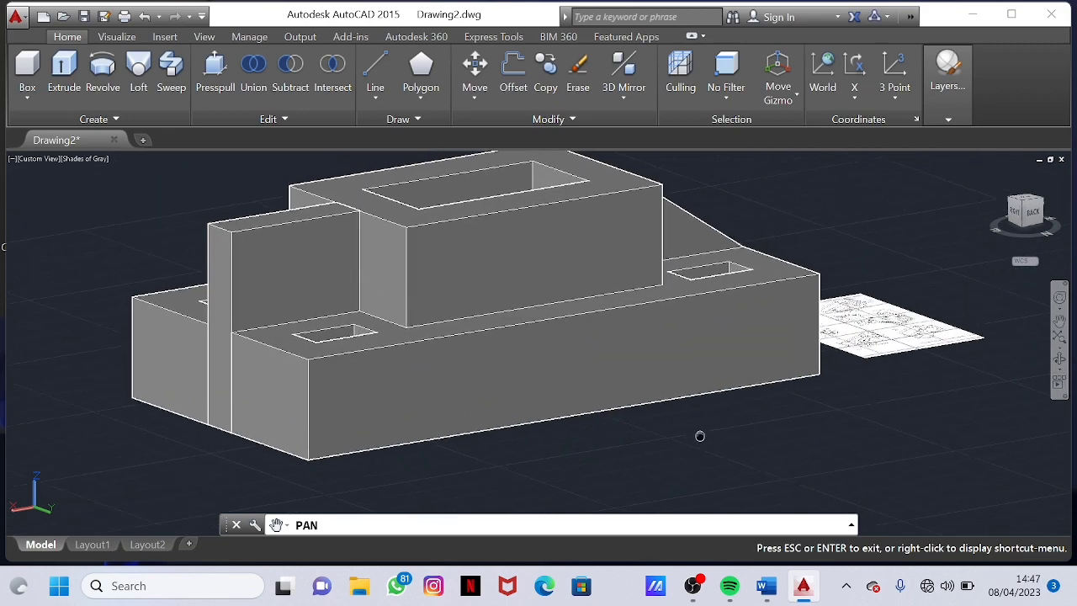
scroll(700, 435, "up", 2)
left_click(375, 68)
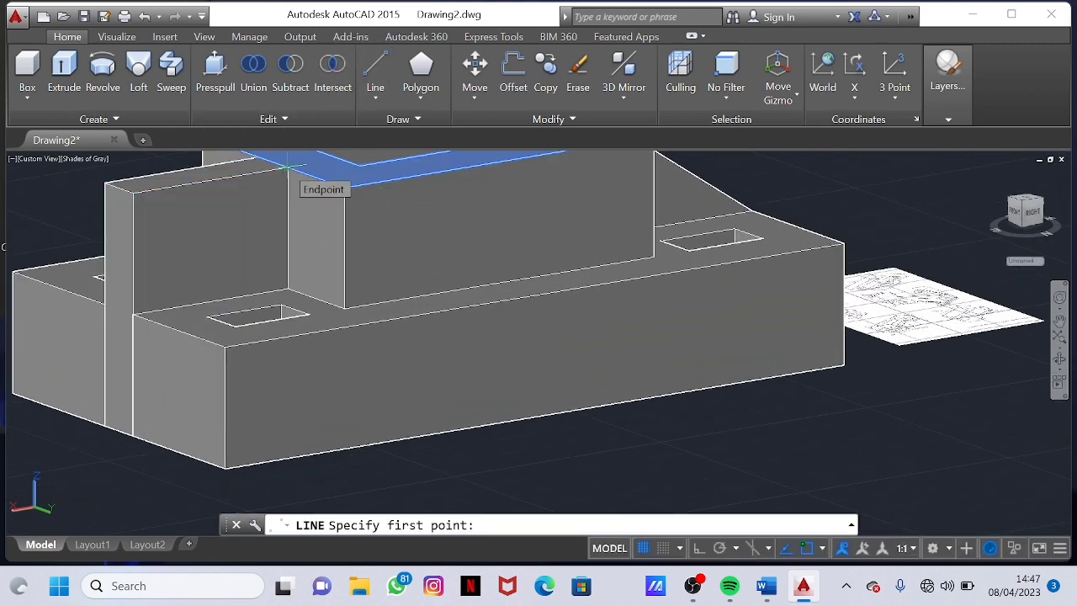
left_click(286, 168)
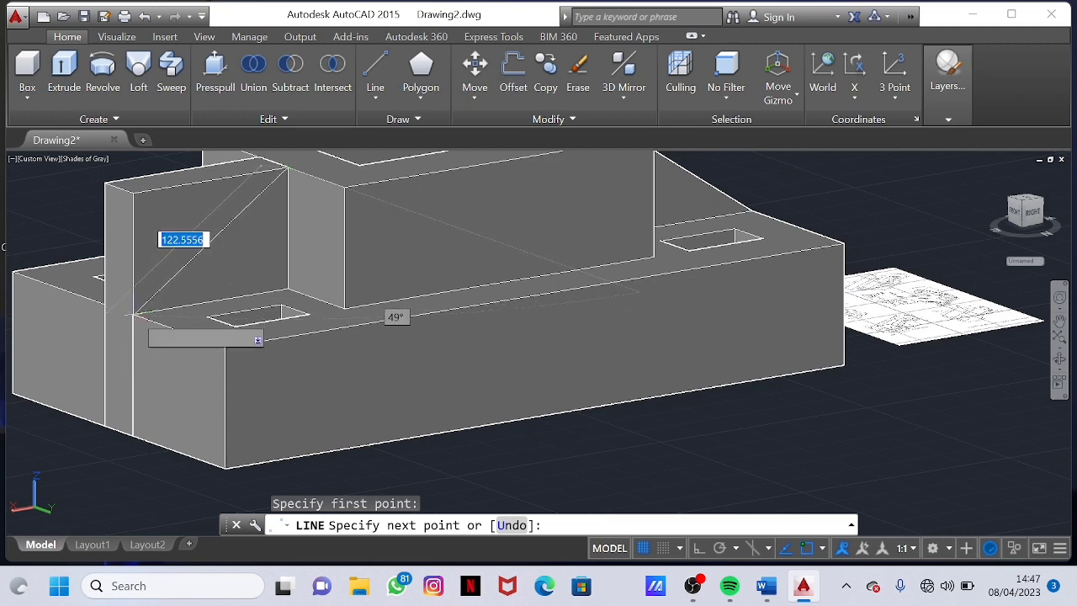
left_click(132, 315)
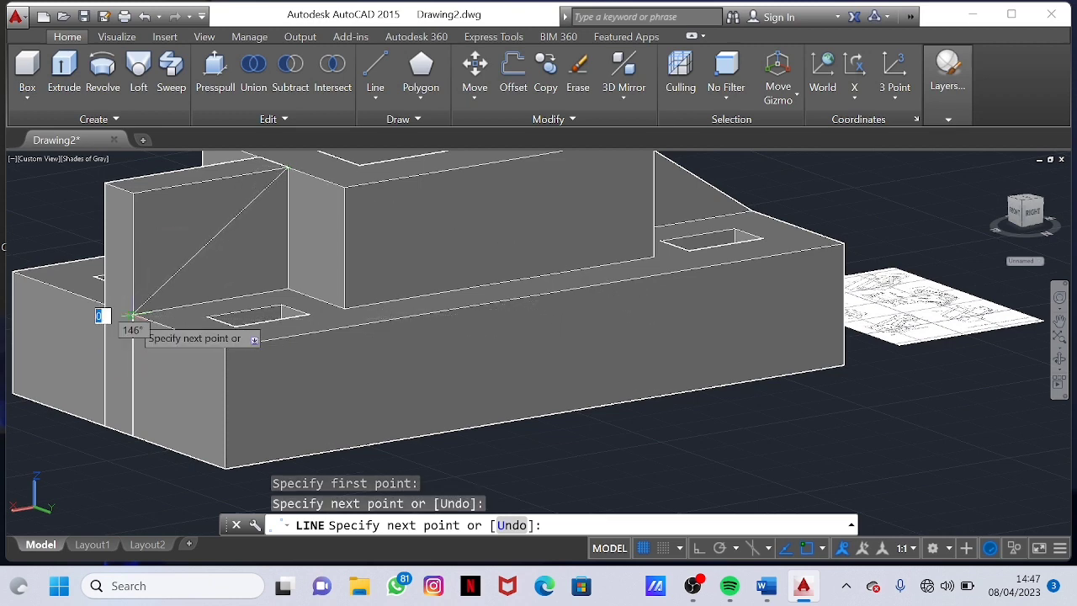
key("Escape")
Step: Press-pull the left block's front face, then erase the diagonal guide line
type("P")
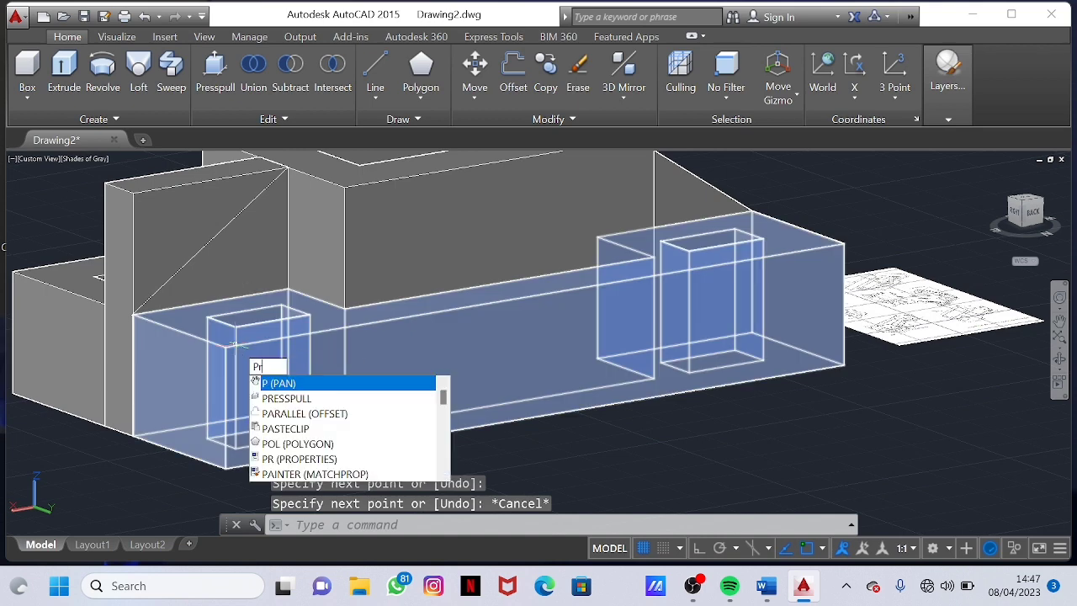
type("RE")
left_click(286, 398)
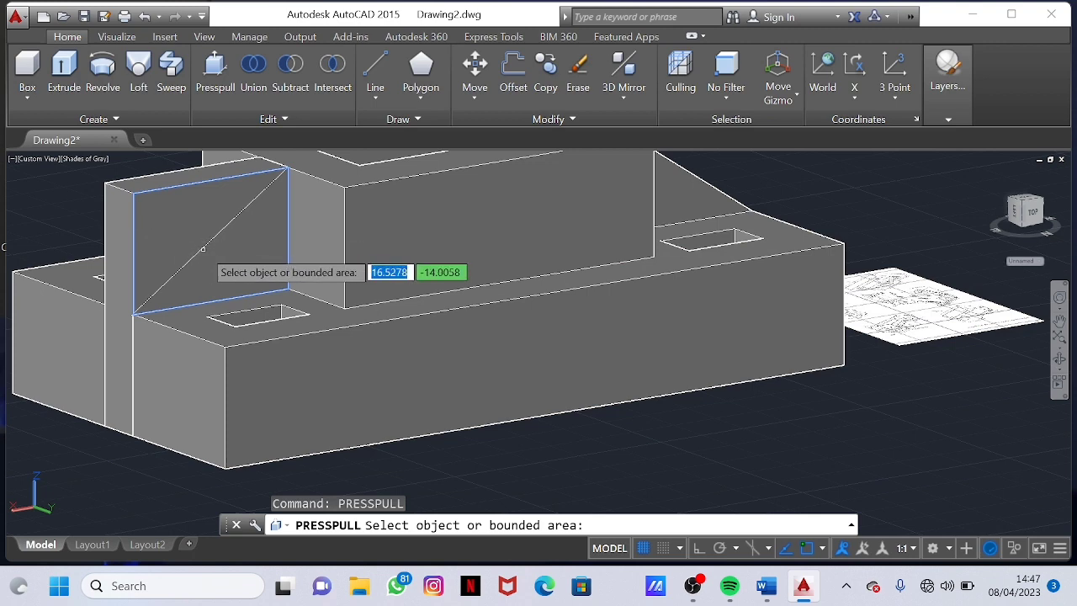
left_click(226, 189)
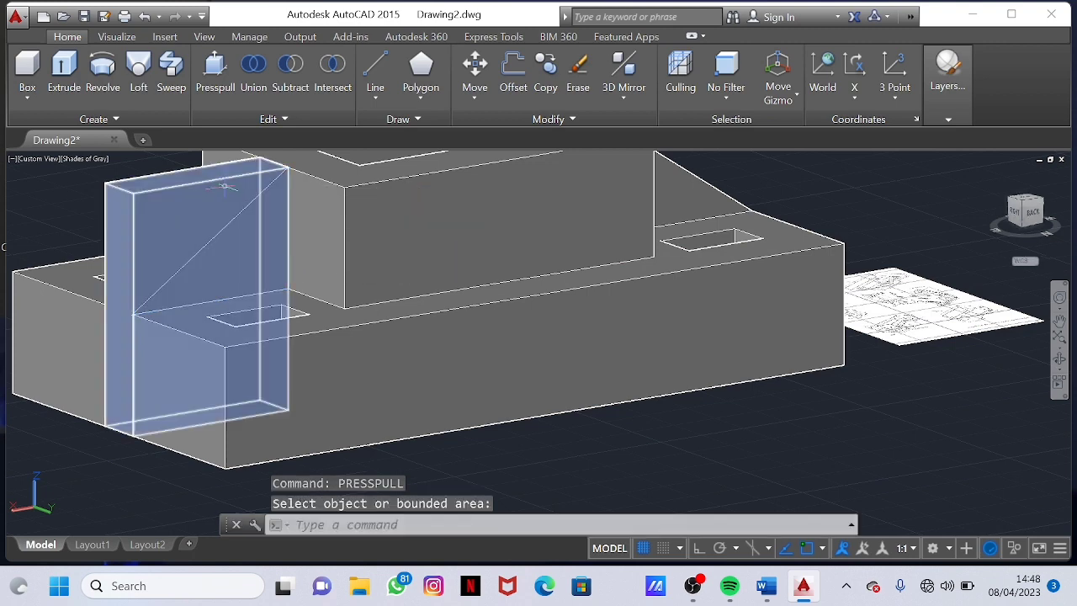
left_click(256, 203)
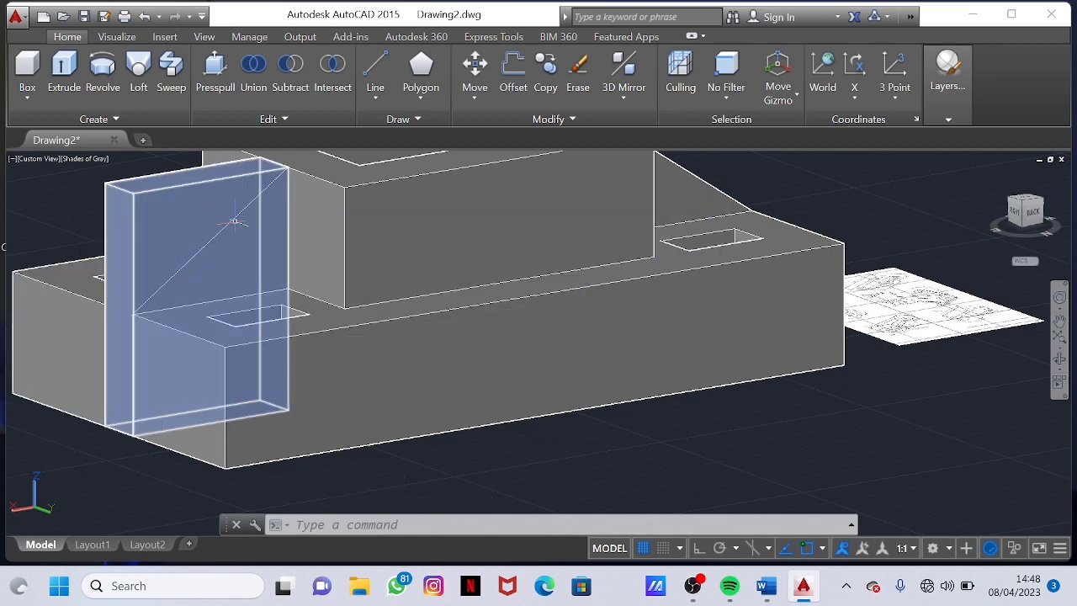
key("Escape")
key("Delete")
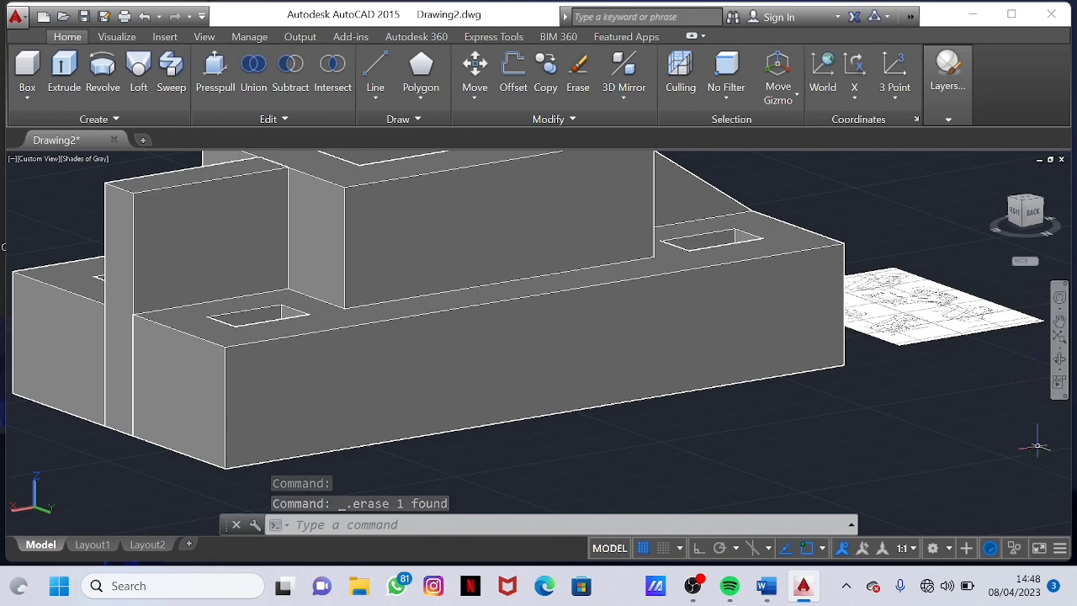
Step: Orbit the model past its underside to a tilted view
left_click(1059, 360)
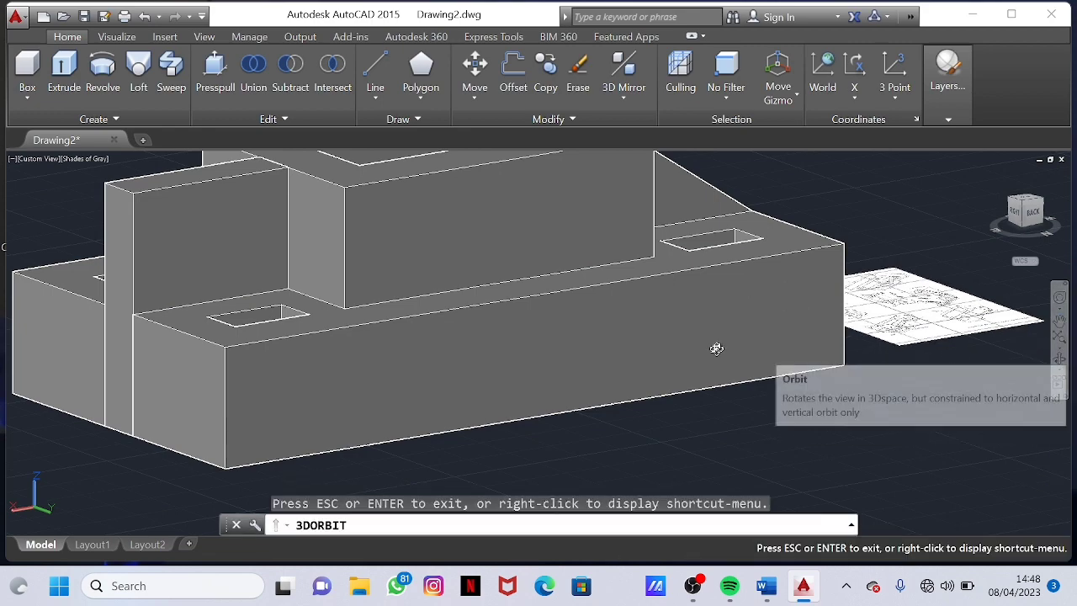
mouse_move(716, 348)
left_mouse_down()
mouse_move(760, 362)
mouse_move(750, 337)
mouse_move(360, 110)
left_mouse_up()
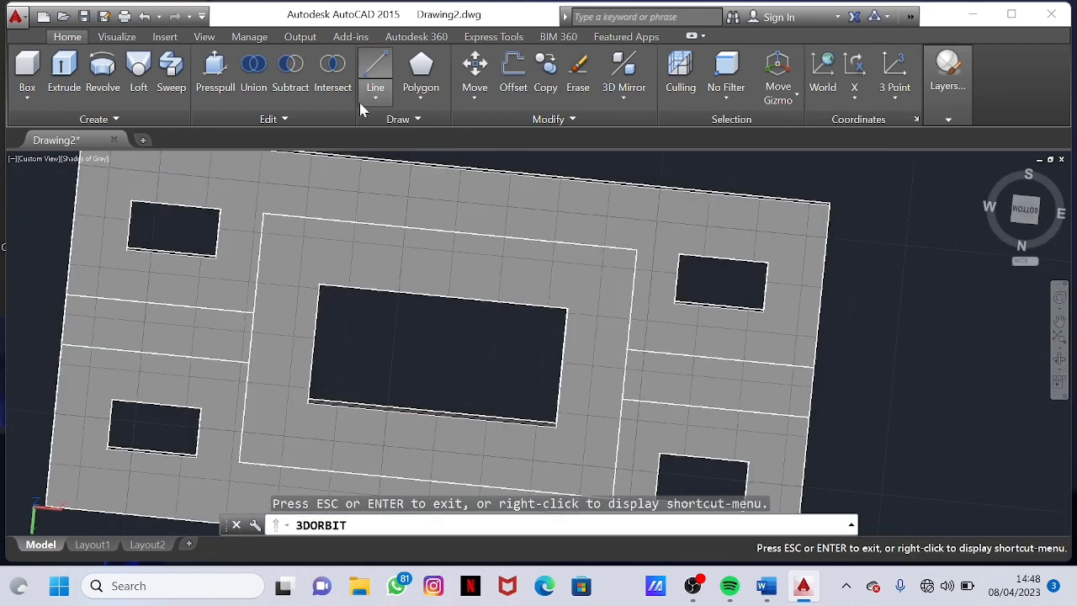
mouse_move(325, 253)
left_mouse_down()
mouse_move(437, 310)
mouse_move(544, 290)
mouse_move(565, 373)
mouse_move(601, 424)
mouse_move(661, 413)
mouse_move(694, 438)
mouse_move(728, 443)
left_mouse_up()
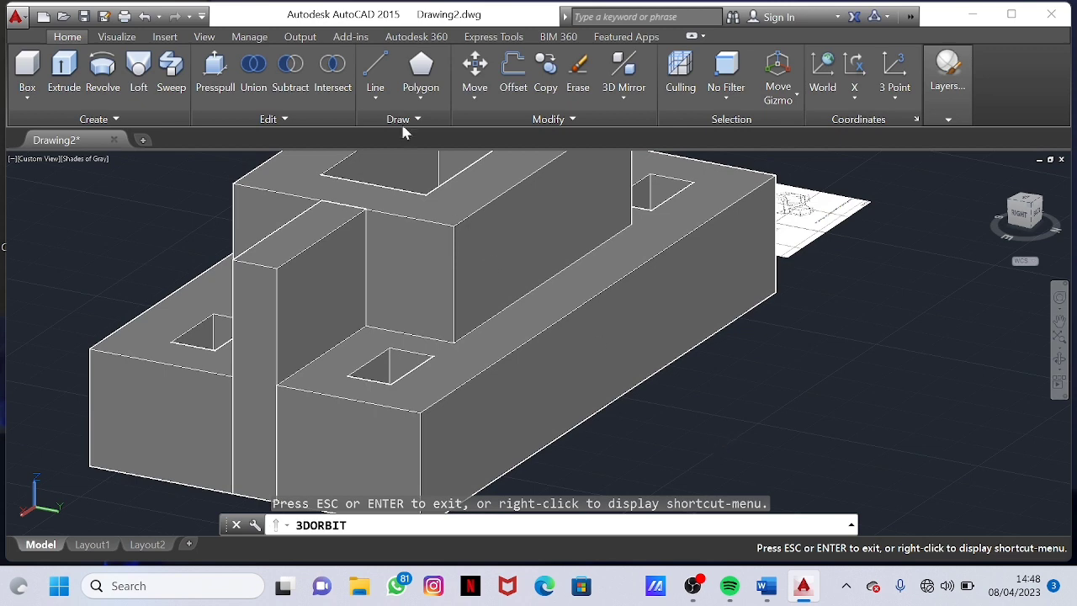
Step: Draw a diagonal line across the side face from its bottom corner to its top corner
left_click(375, 72)
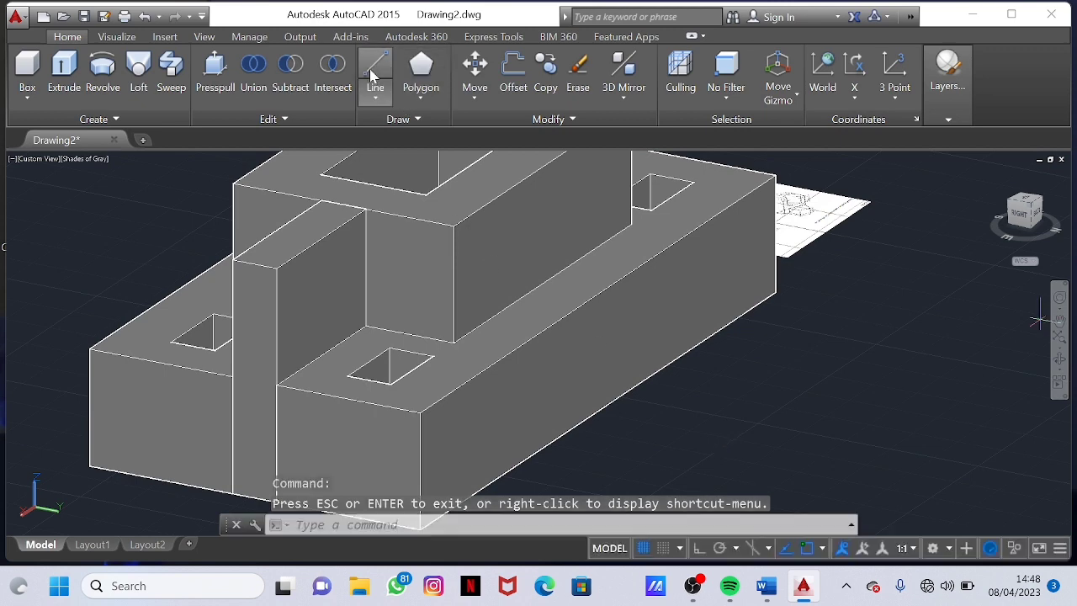
left_click(277, 386)
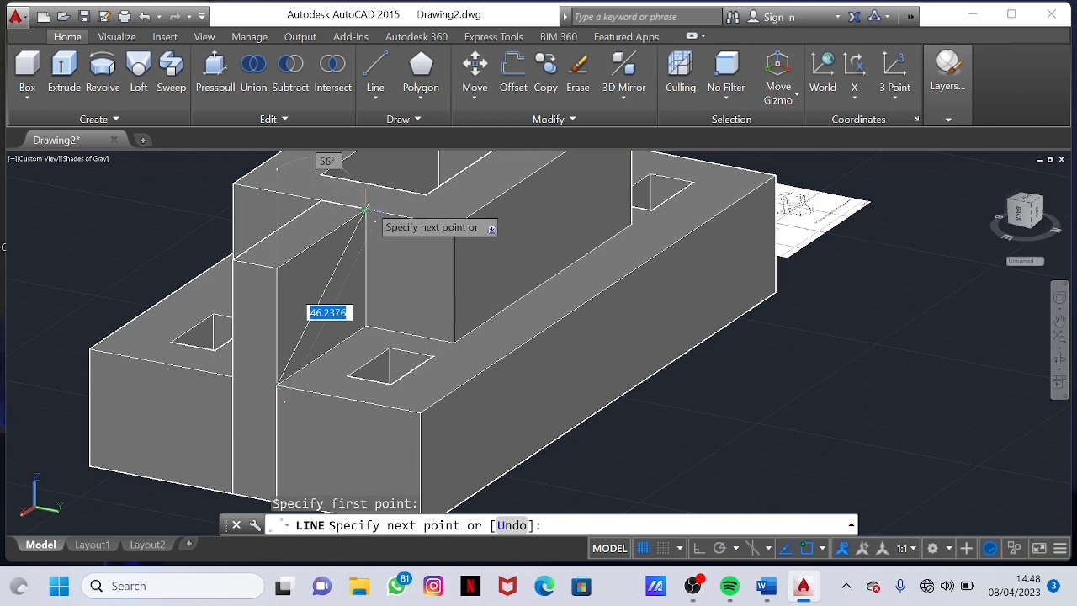
left_click(366, 208)
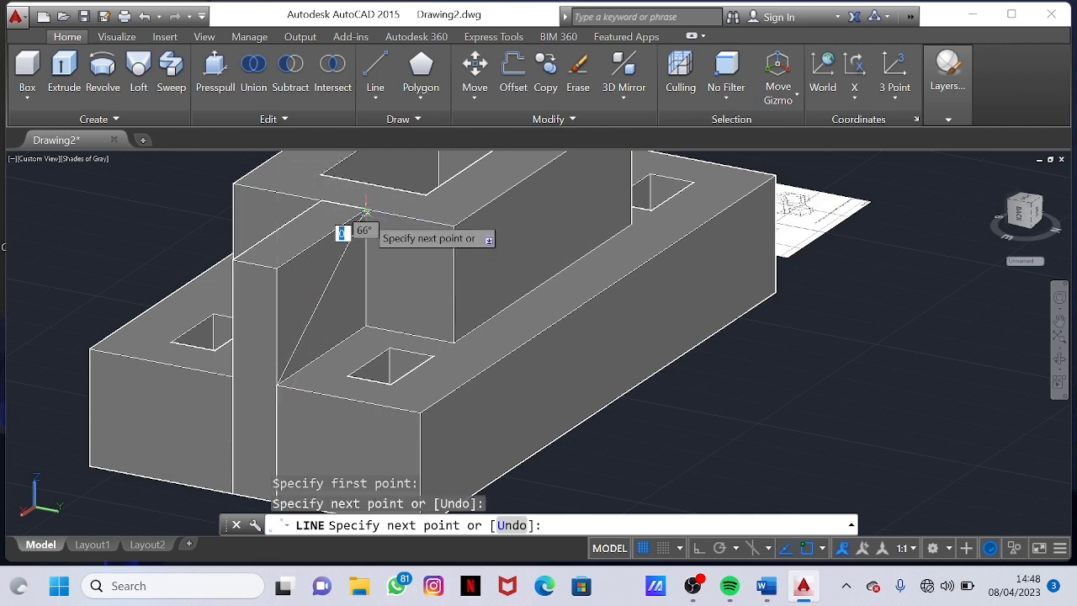
key("Escape")
Step: Press-pull the triangular area into a sloped rib, then orbit toward the back
type("p")
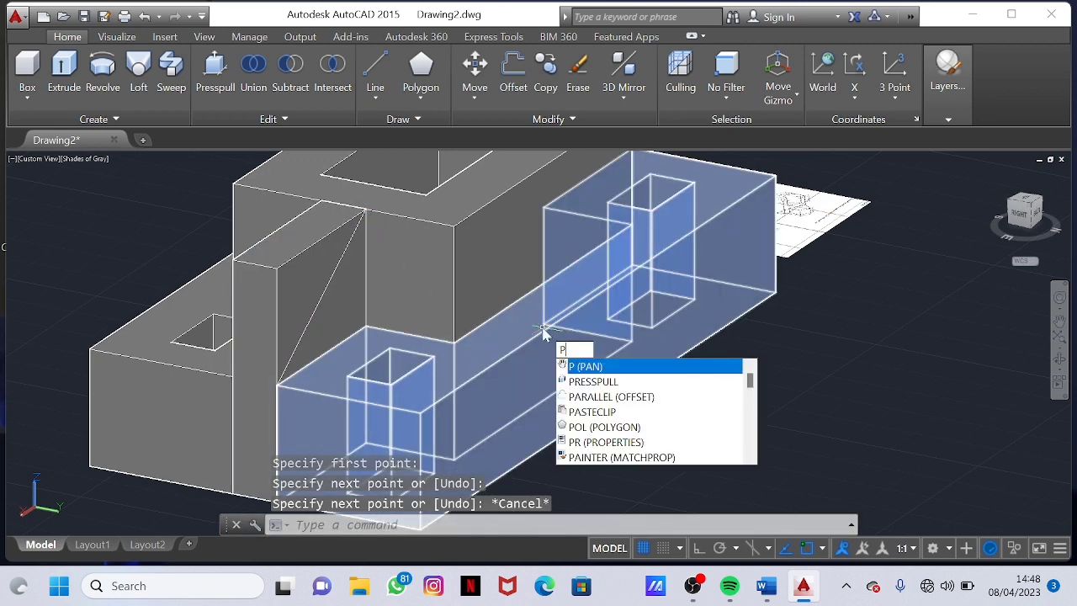
key("Down")
key("Return")
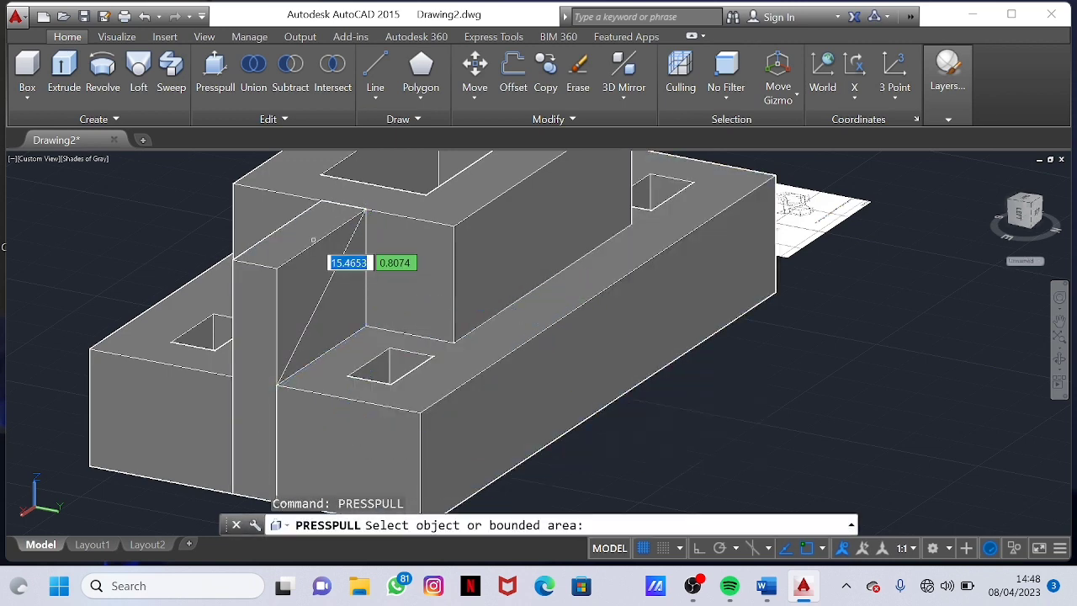
left_click(306, 261)
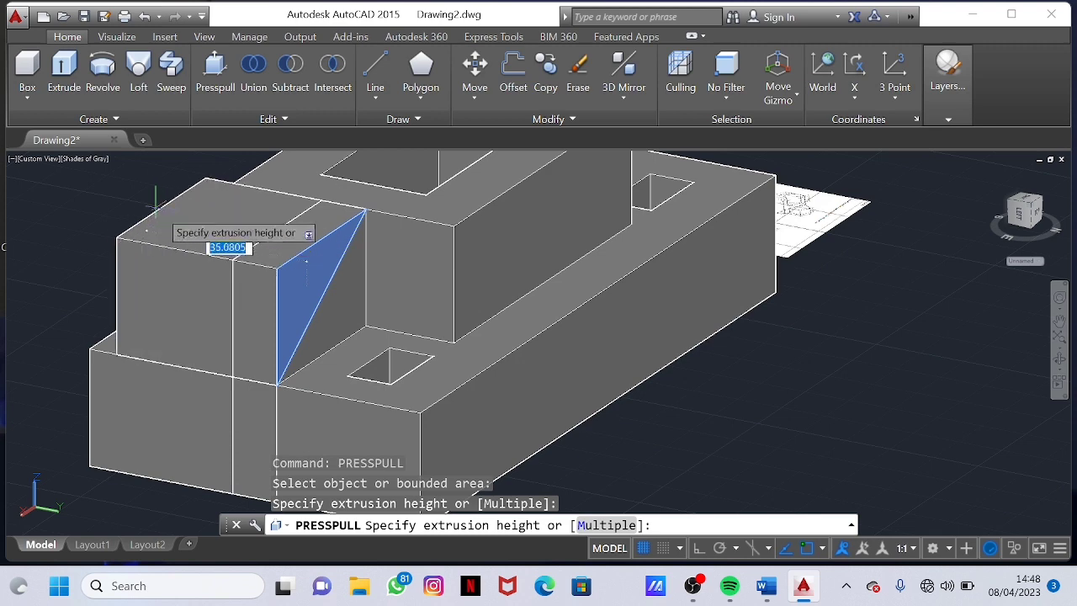
left_click(116, 192)
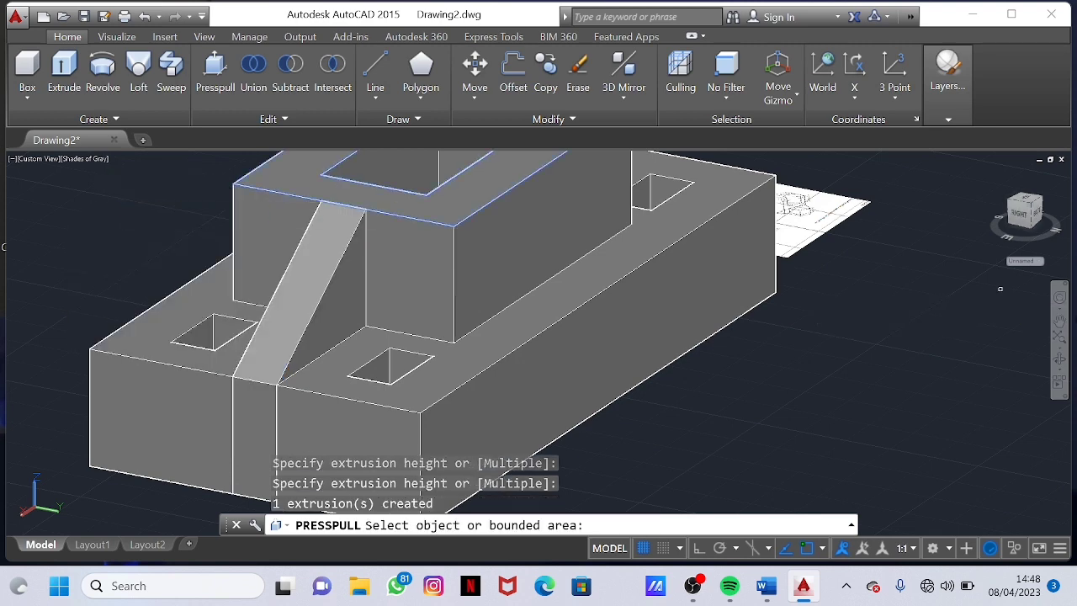
left_click(1059, 356)
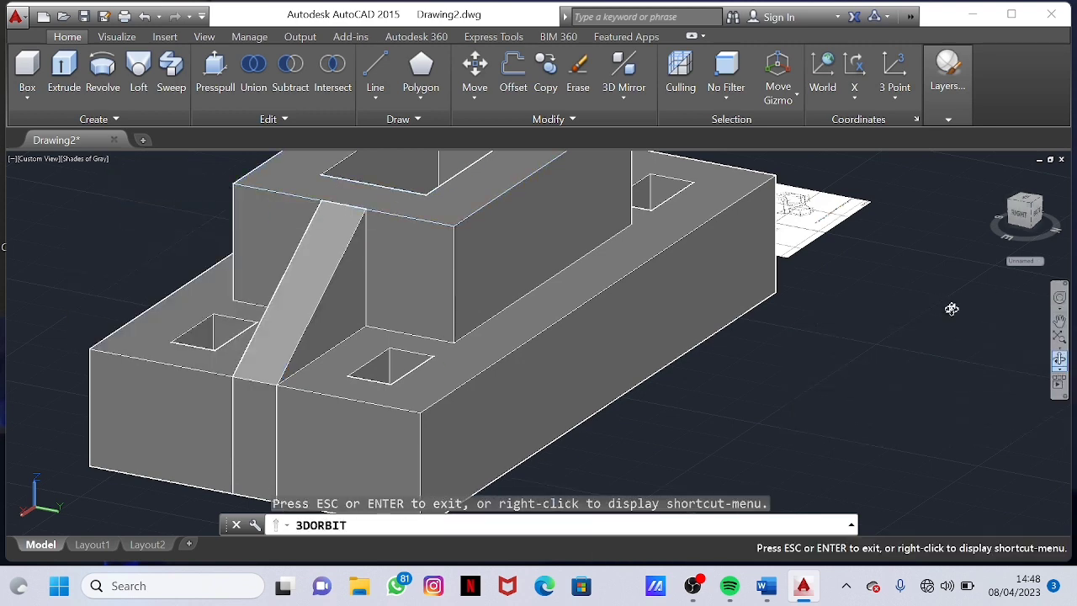
mouse_move(952, 308)
left_mouse_down()
mouse_move(940, 339)
mouse_move(878, 361)
mouse_move(842, 320)
mouse_move(861, 391)
mouse_move(822, 379)
mouse_move(824, 351)
mouse_move(882, 345)
mouse_move(811, 344)
mouse_move(771, 371)
mouse_move(842, 440)
mouse_move(859, 429)
mouse_move(813, 397)
mouse_move(826, 380)
left_mouse_up()
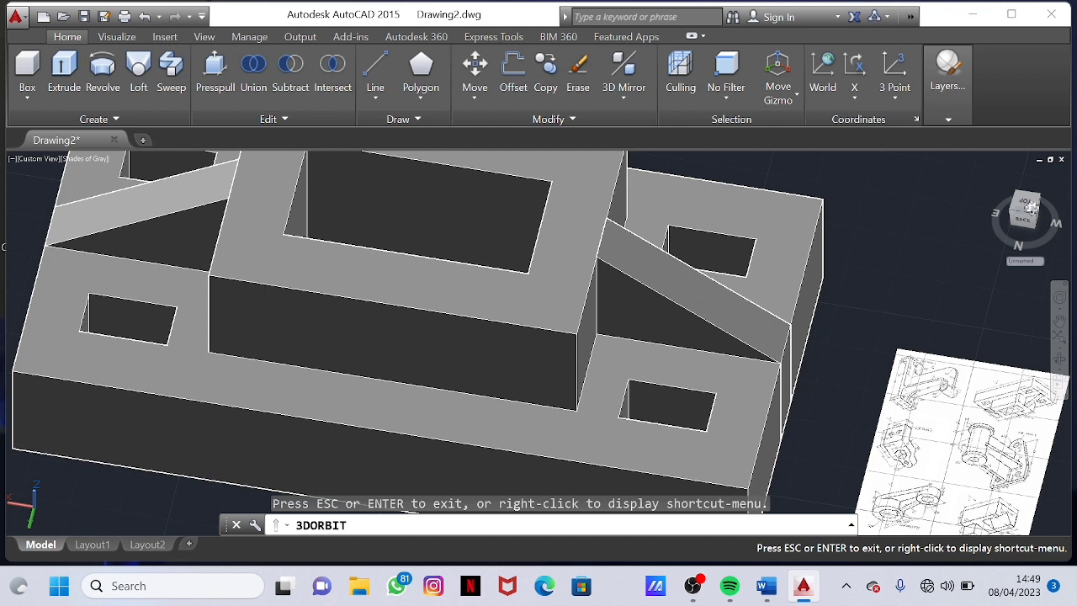
Step: Exit the orbit and stop the OBS screen recording
key("Escape")
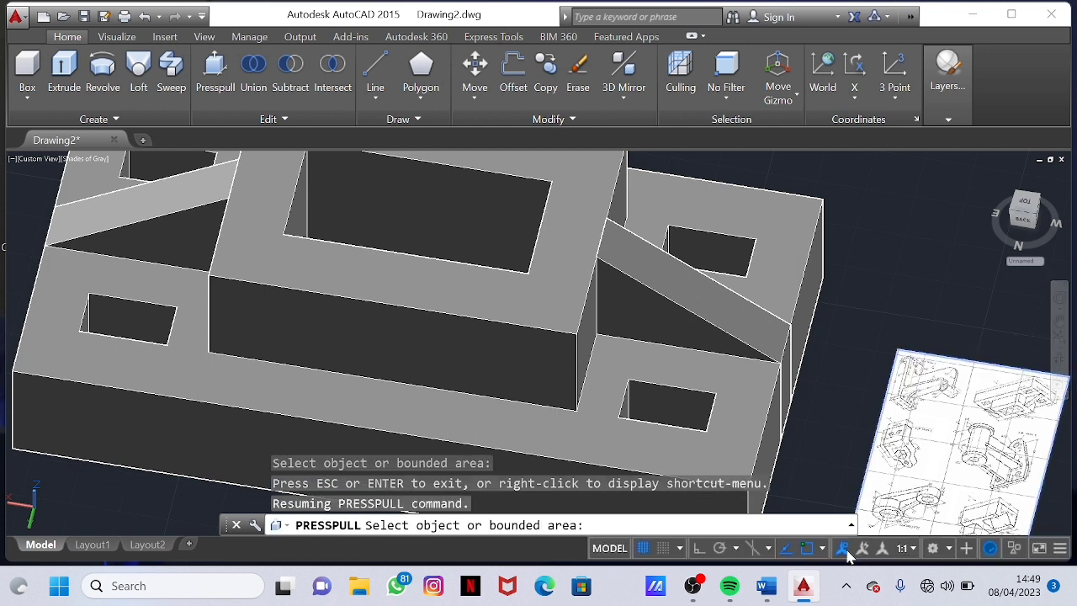
mouse_move(693, 586)
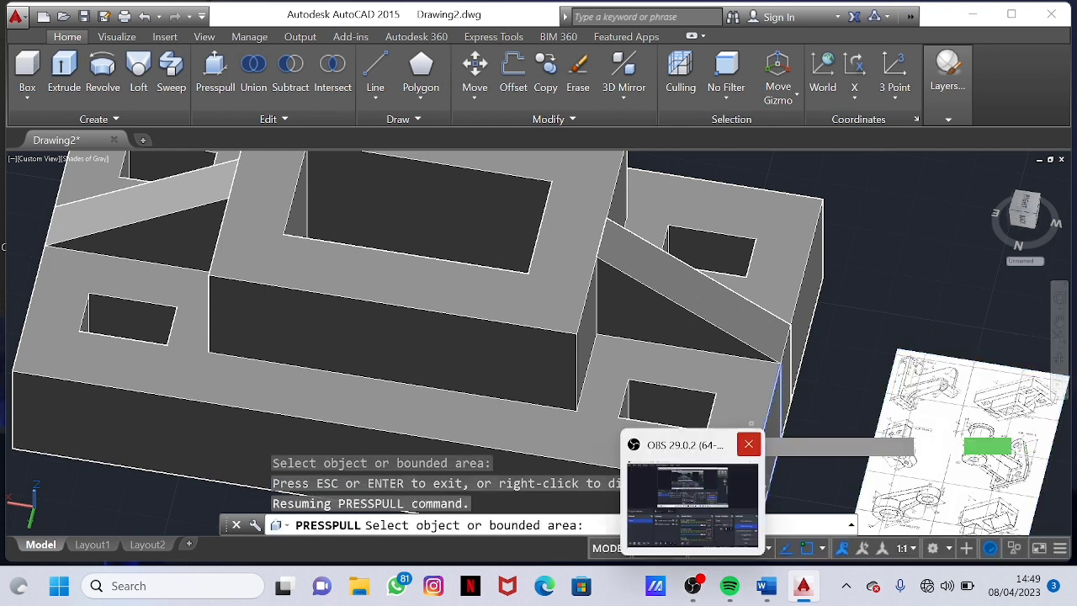
left_click(707, 538)
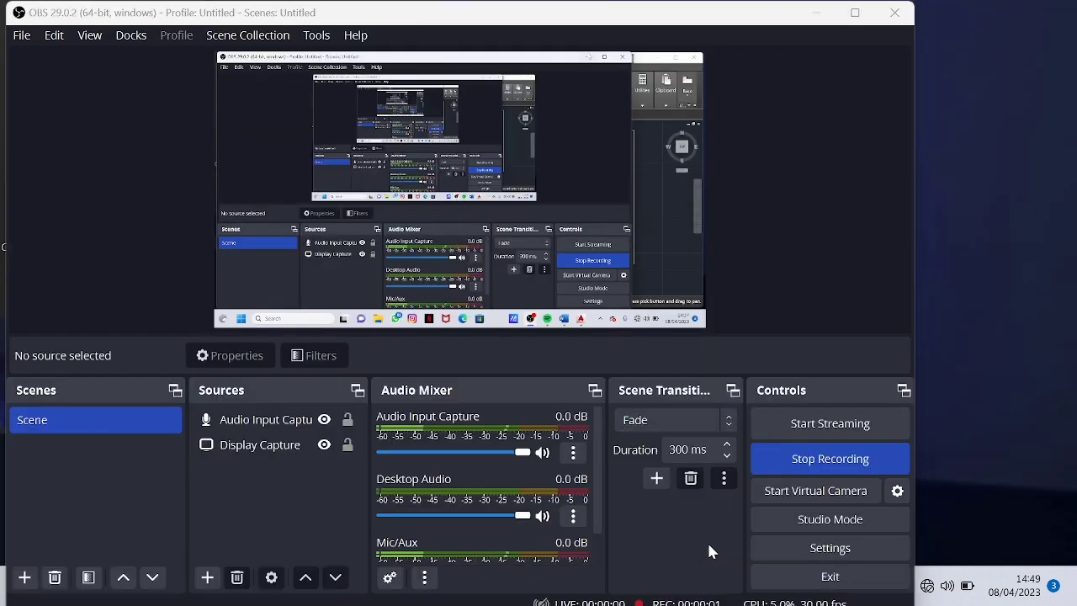
left_click(814, 463)
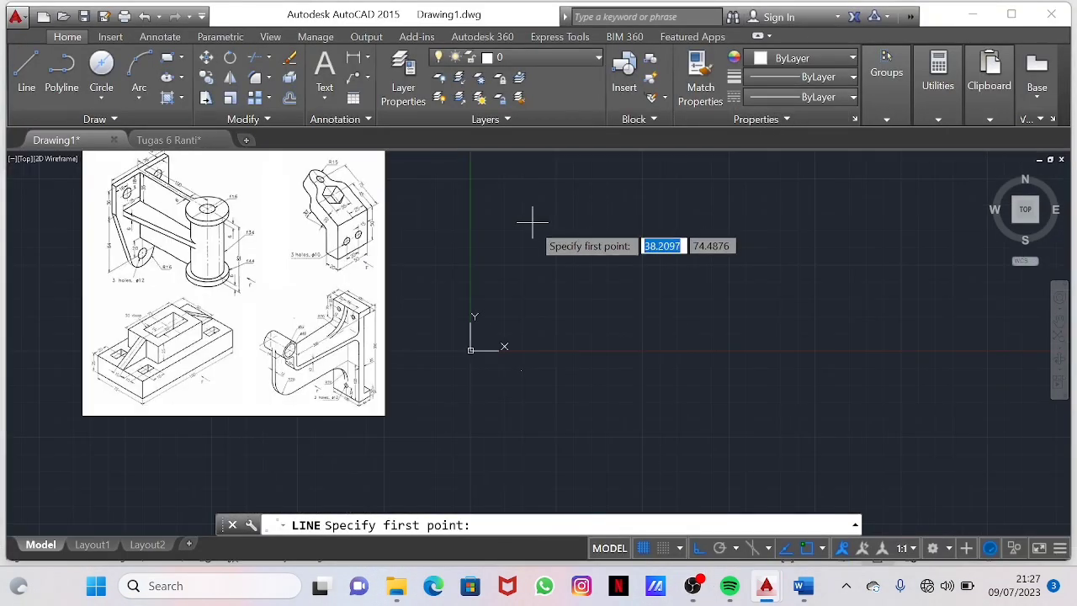
Step: Draw a 100-unit horizontal line in the new drawing
scroll(218, 193, "up", 2)
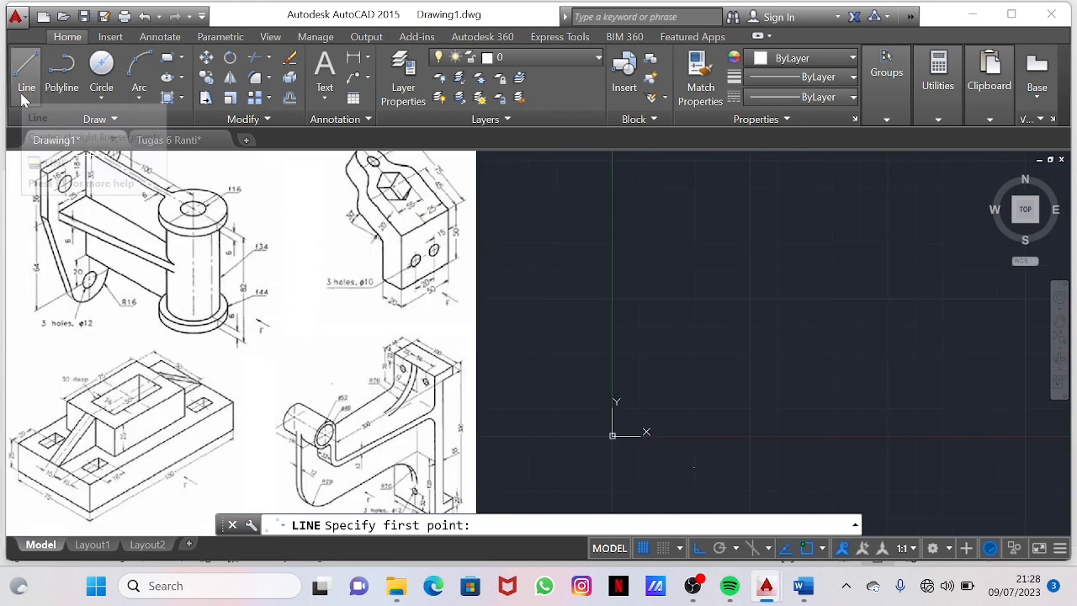
left_click(711, 331)
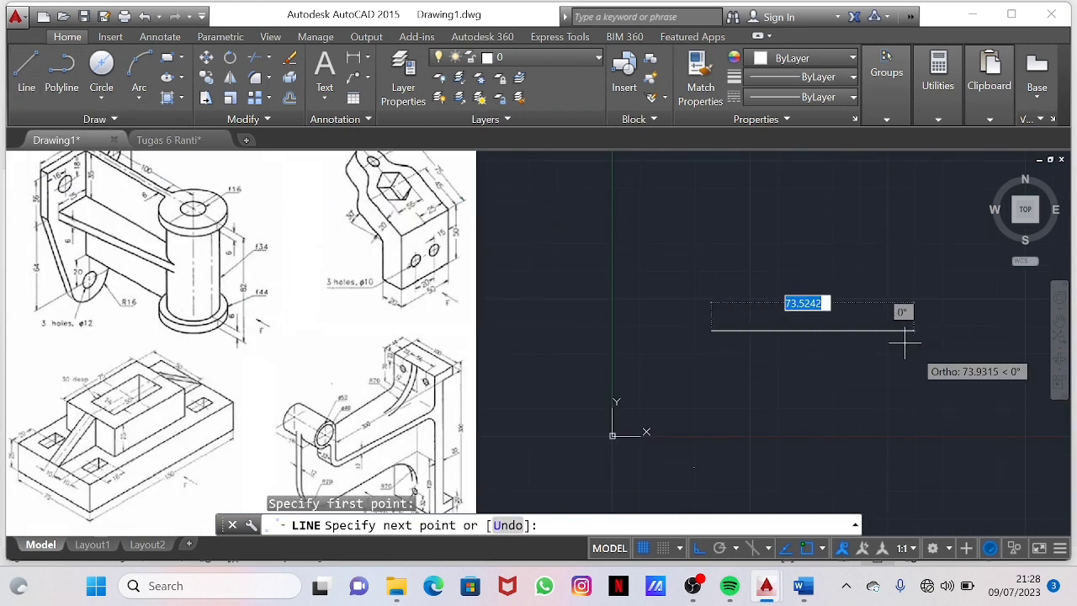
type("100")
key("Return")
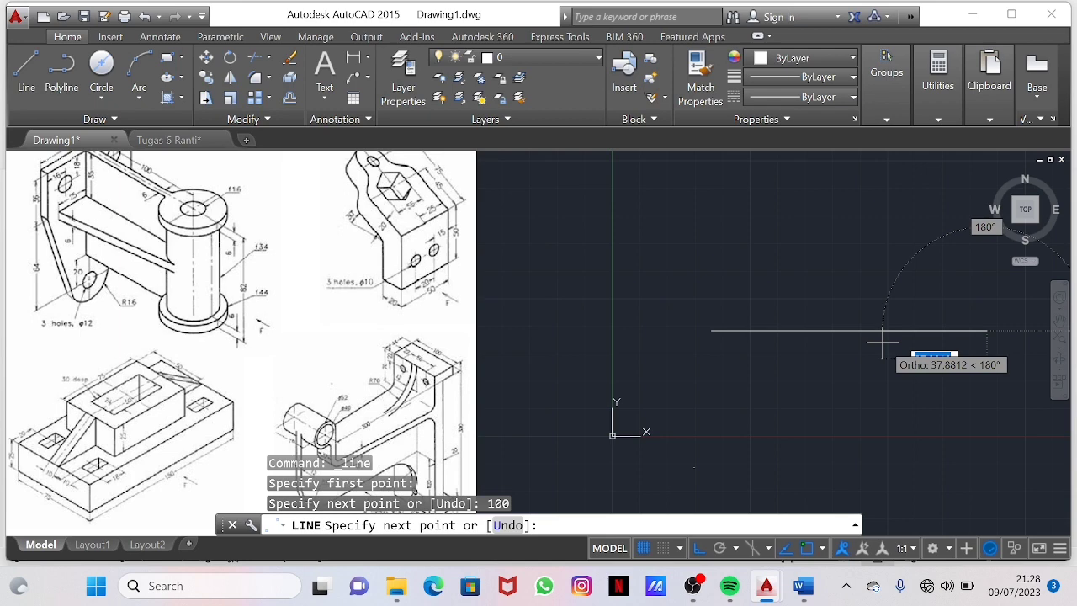
key("Escape")
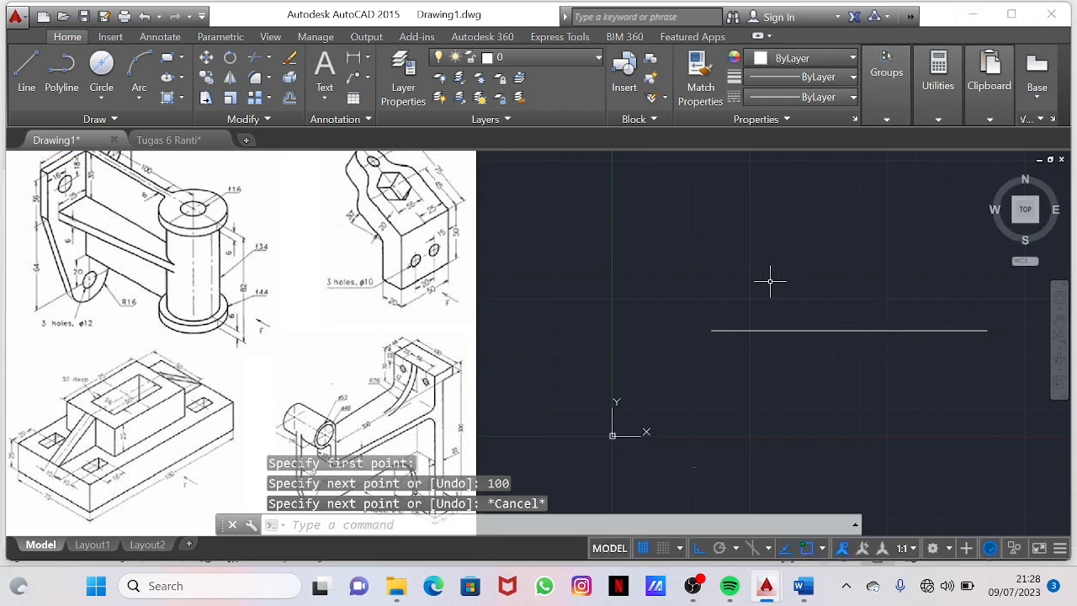
Step: Pan the view left and start the CIRCLE command
middle_click_drag(770, 281, 591, 272)
type("c")
key("Return")
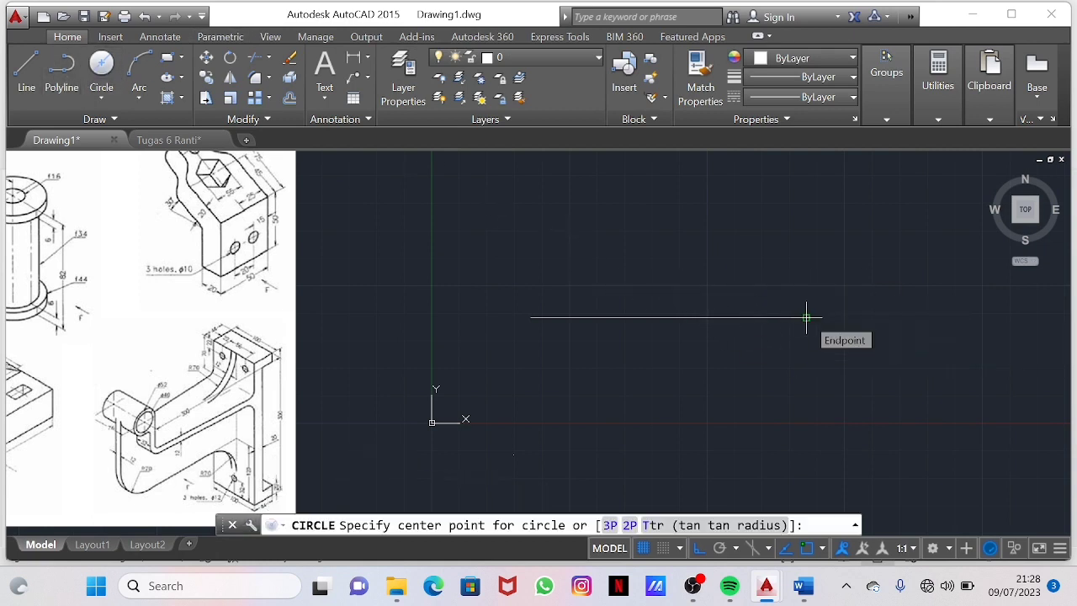
Step: Draw concentric circles of diameter 16, 34 and 44 at the line's right endpoint
left_click(807, 318)
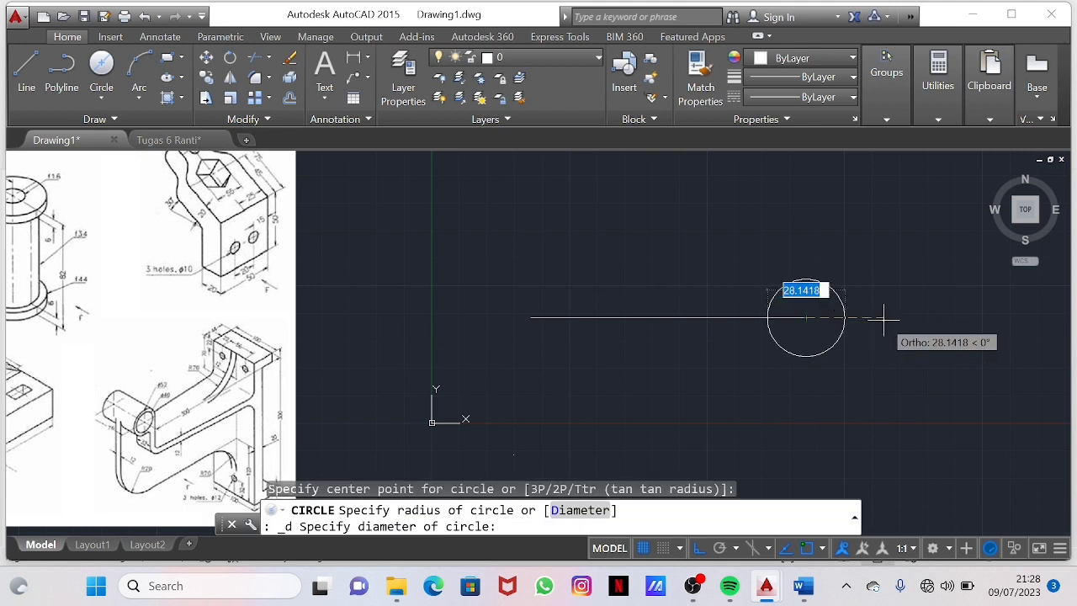
type("16")
key("Return")
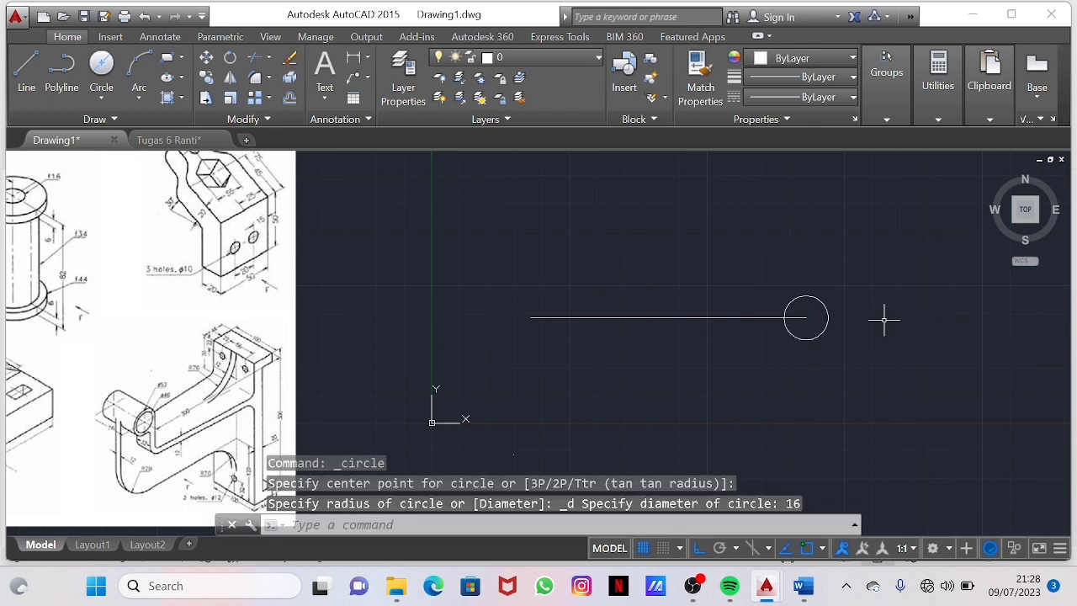
left_click(122, 67)
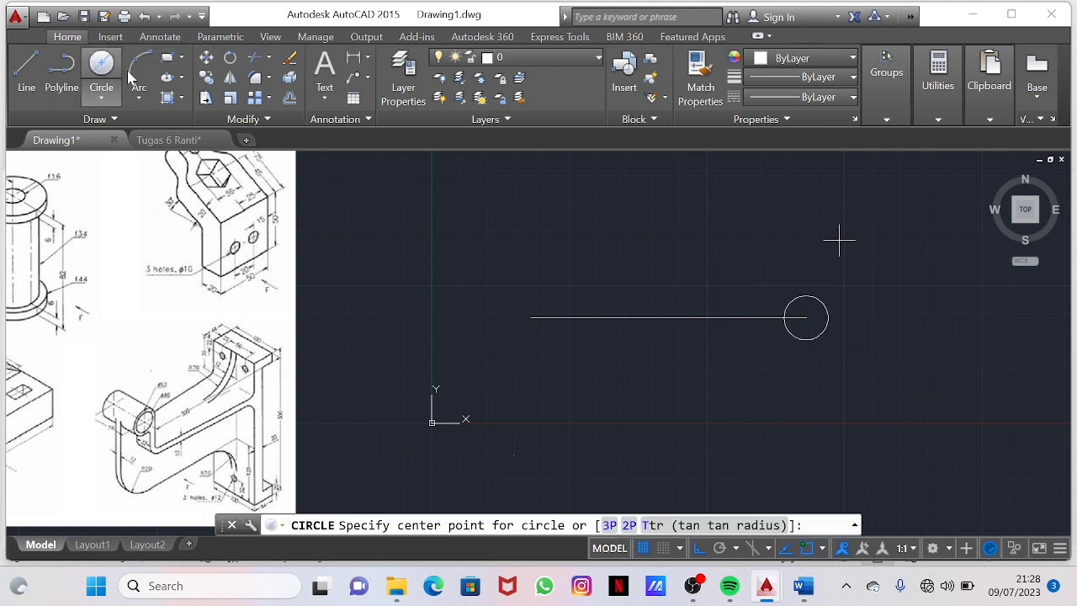
left_click(806, 318)
key("Return")
key("Return")
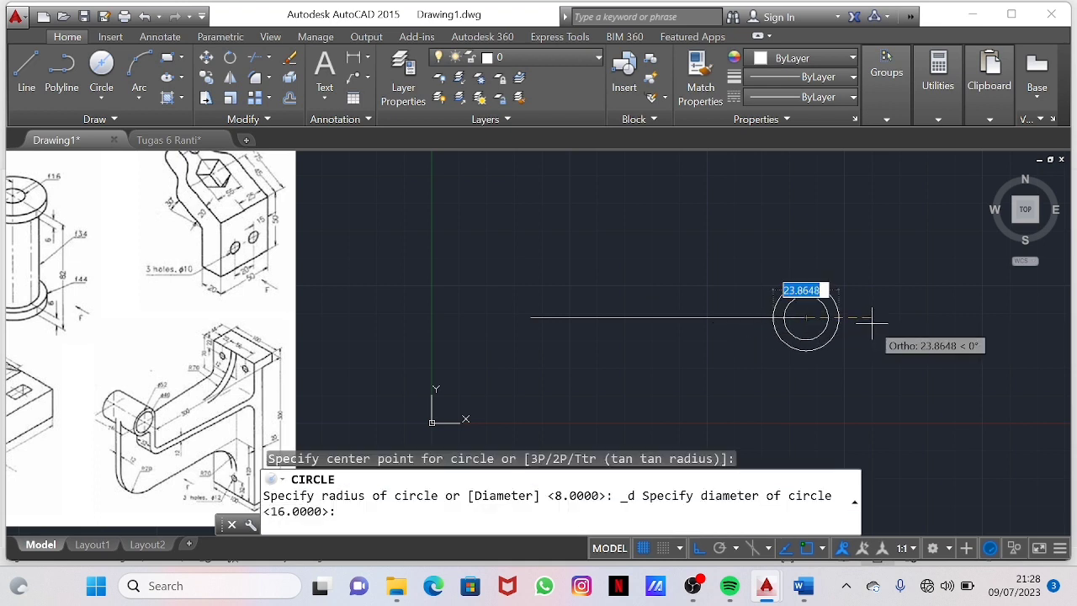
key("Return")
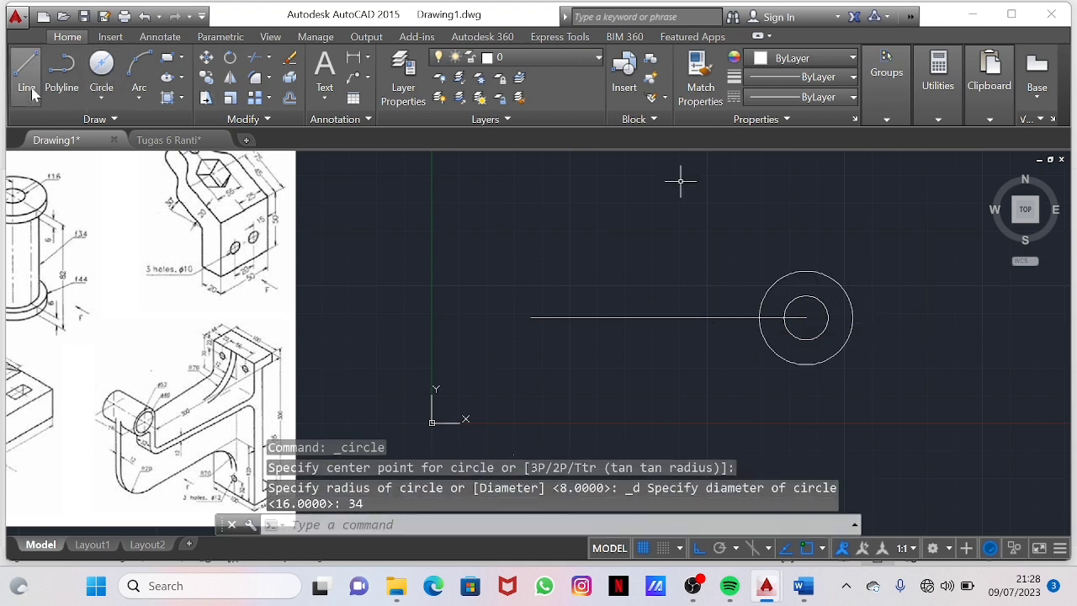
left_click(101, 67)
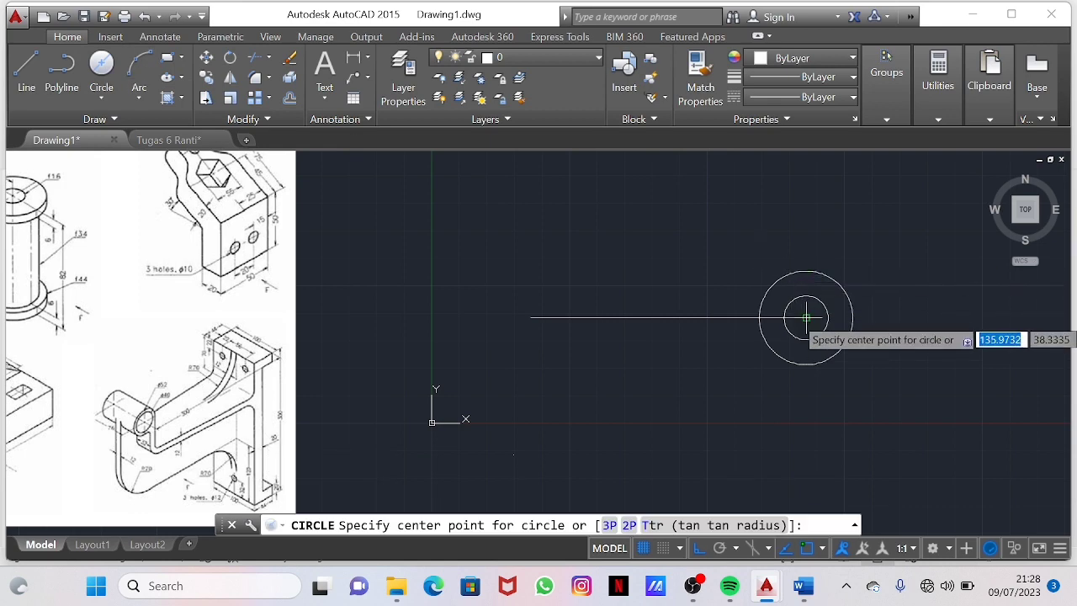
left_click(807, 318)
key("Return")
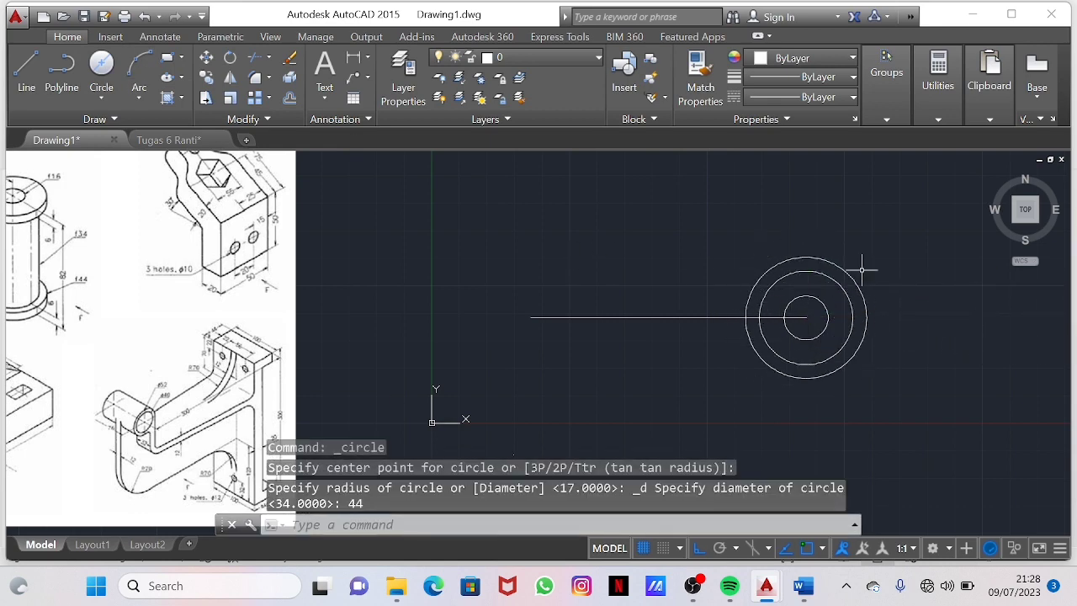
Step: Hide the horizontal construction line with Isolate > Hide Objects
left_click(796, 317)
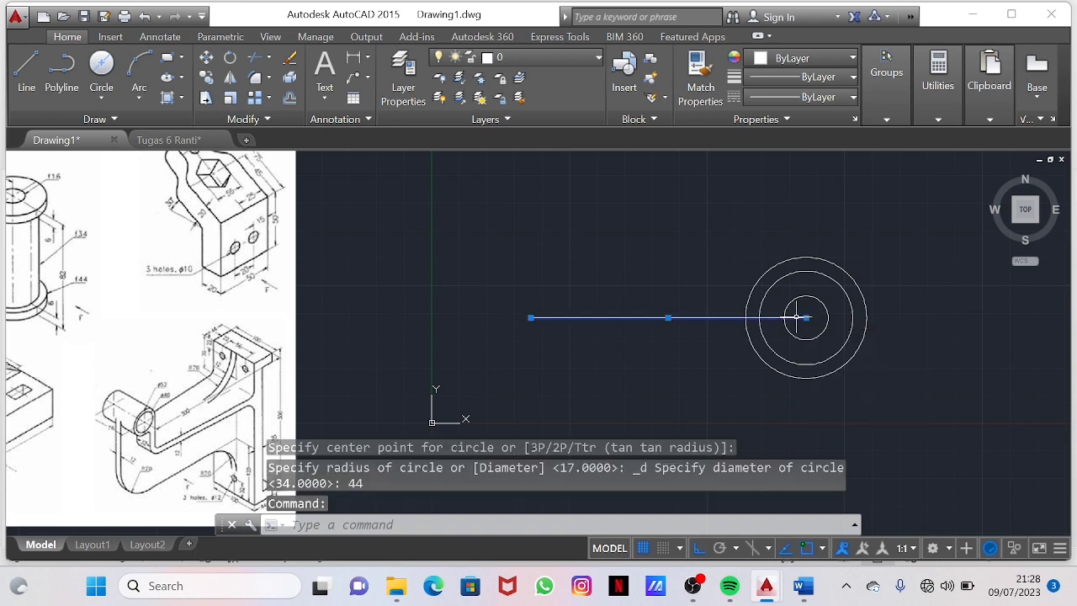
right_click(796, 319)
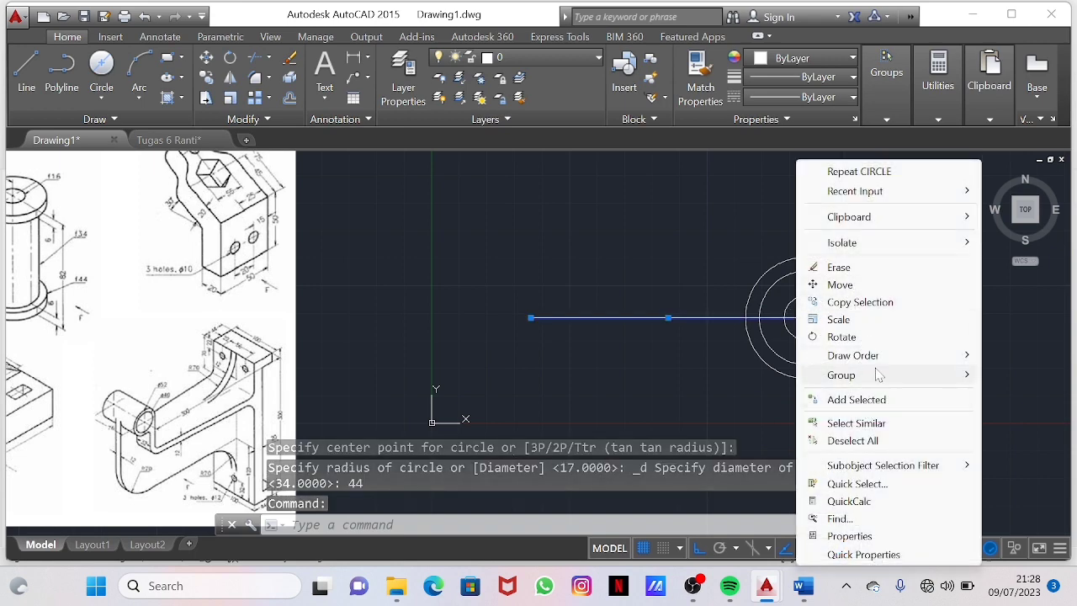
mouse_move(843, 242)
left_click(705, 259)
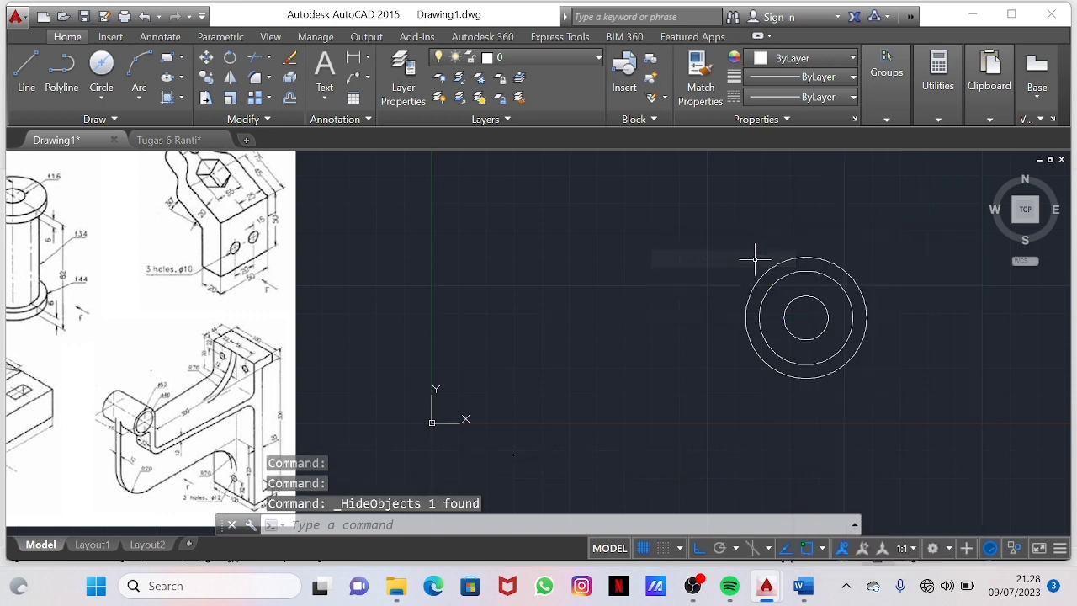
scroll(512, 271, "down", 2)
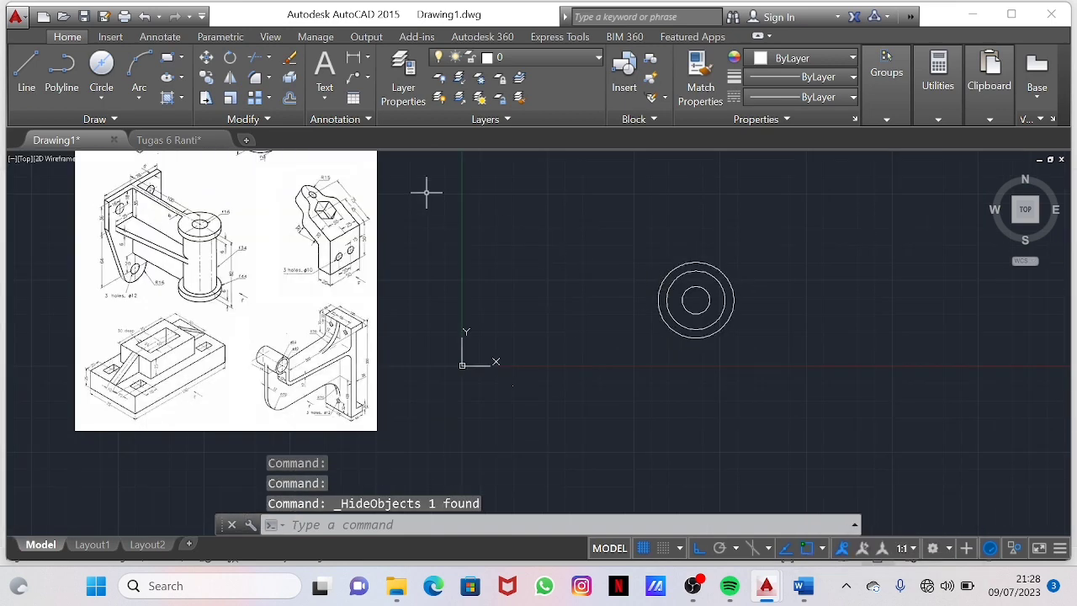
Step: Draw a 100-unit vertical line
type("l")
key("Return")
left_click(860, 243)
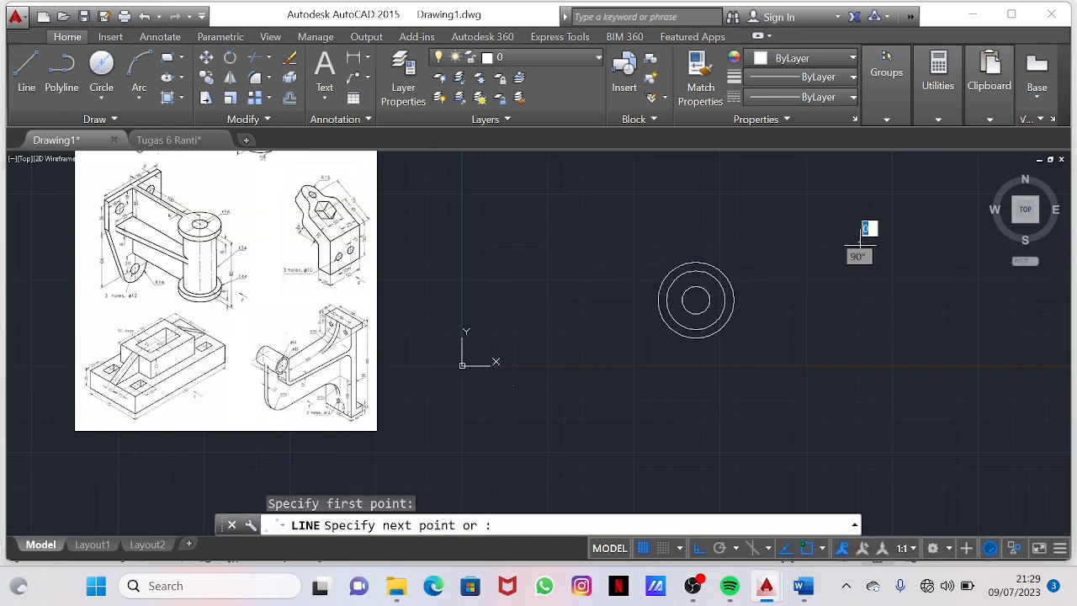
type("100")
key("Return")
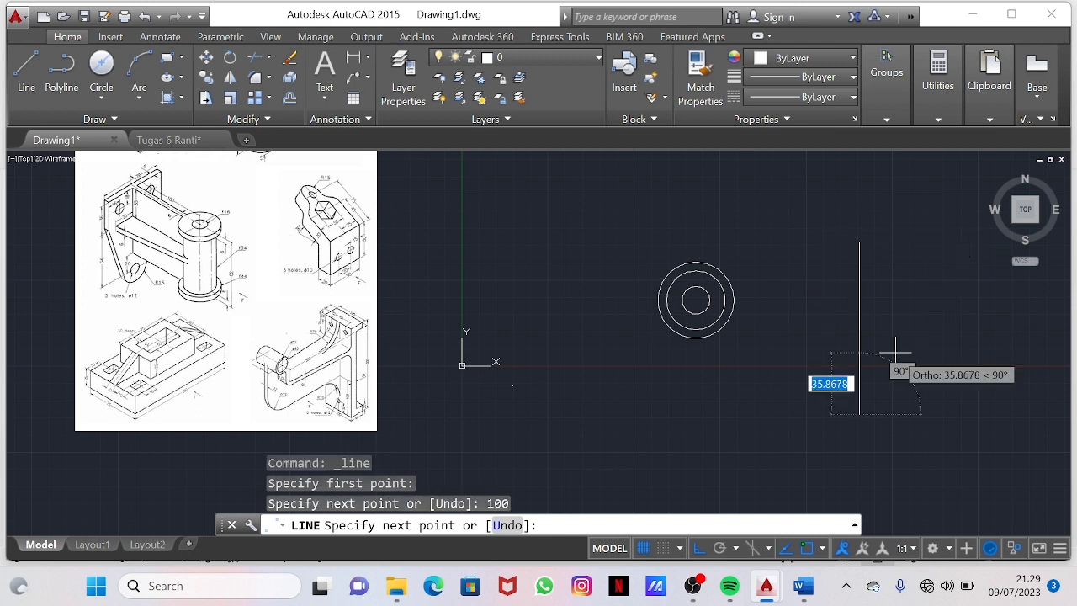
Step: Add concentric 32- and 12-diameter circles at the vertical line's lower end
left_click(101, 76)
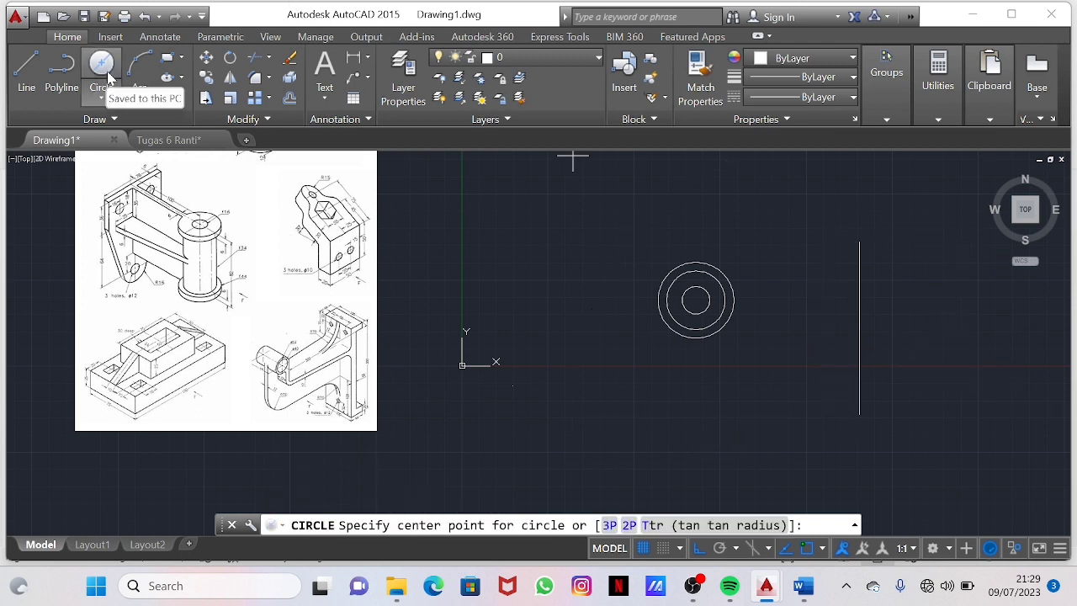
left_click(858, 414)
type("32")
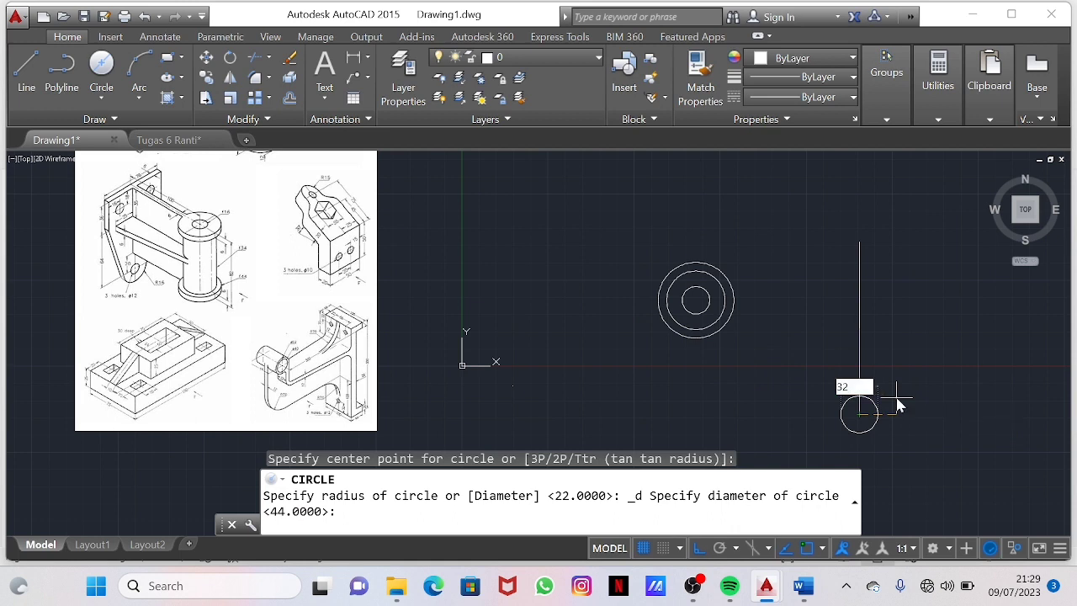
key("Return")
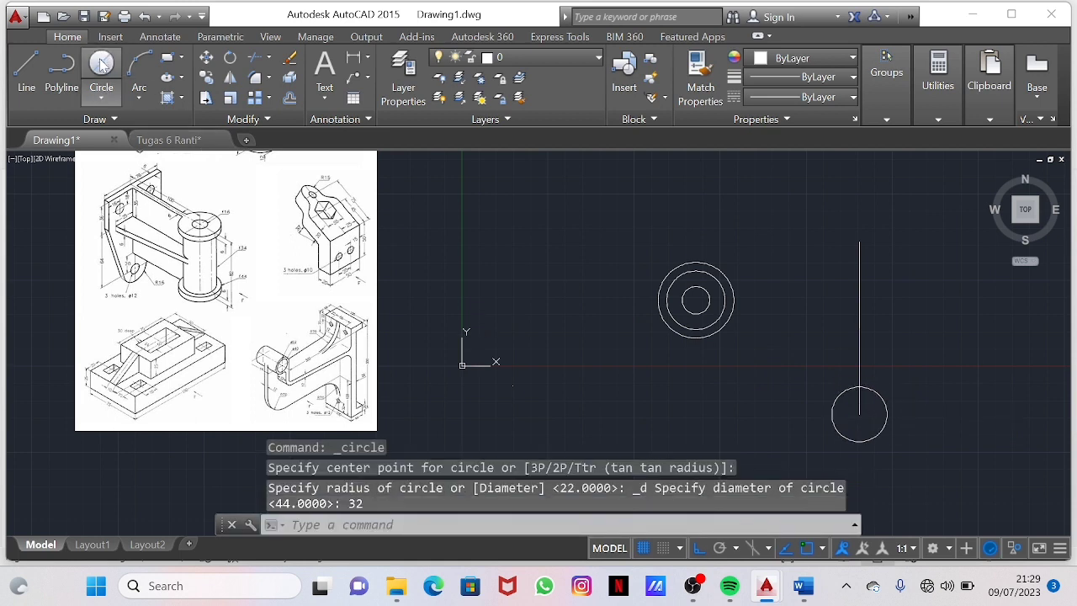
left_click(101, 66)
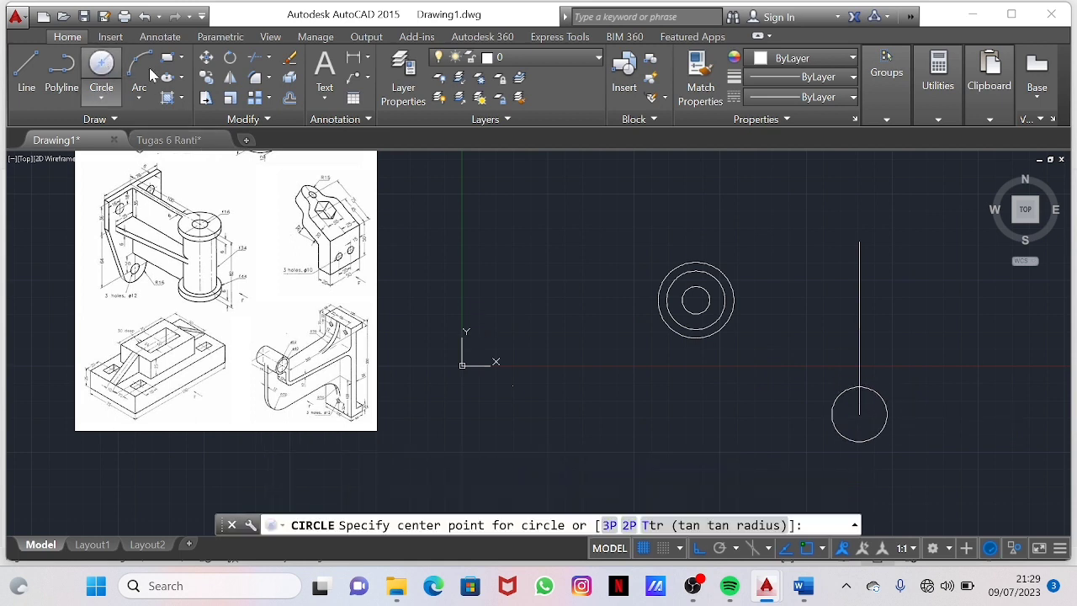
left_click(860, 412)
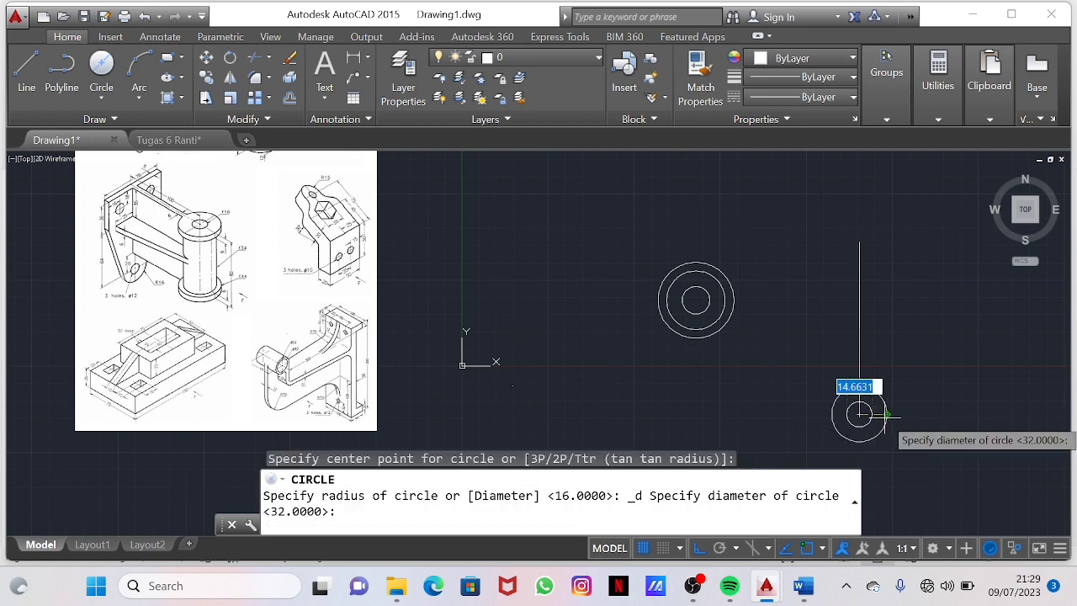
key("Return")
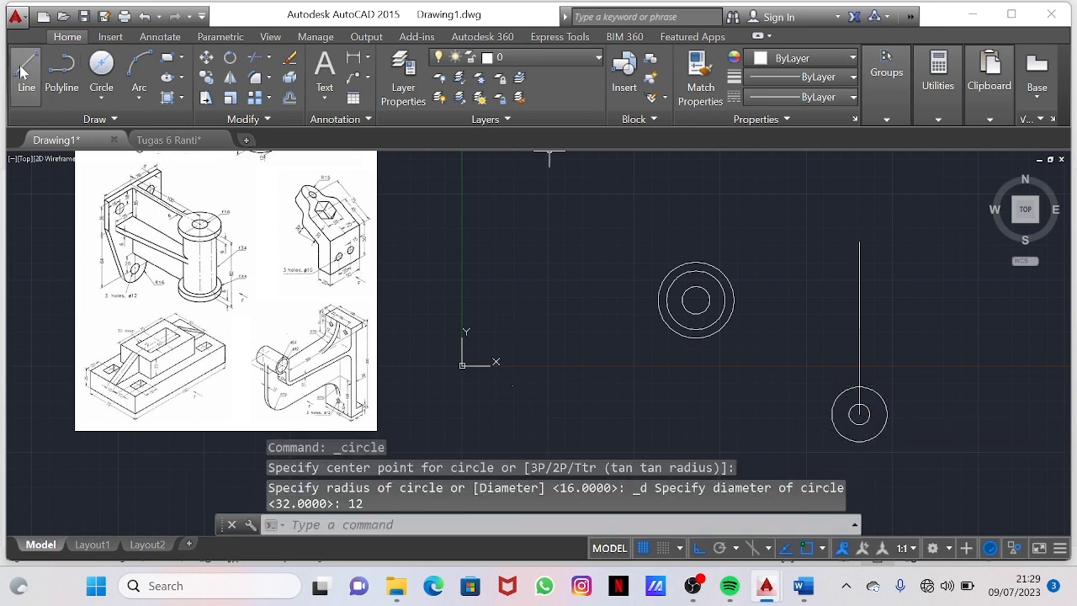
left_click(21, 71)
Step: From the vertical line's top, draw 38 left, 36 down, then a line tangent to the 32 circle
left_click(859, 242)
type("3")
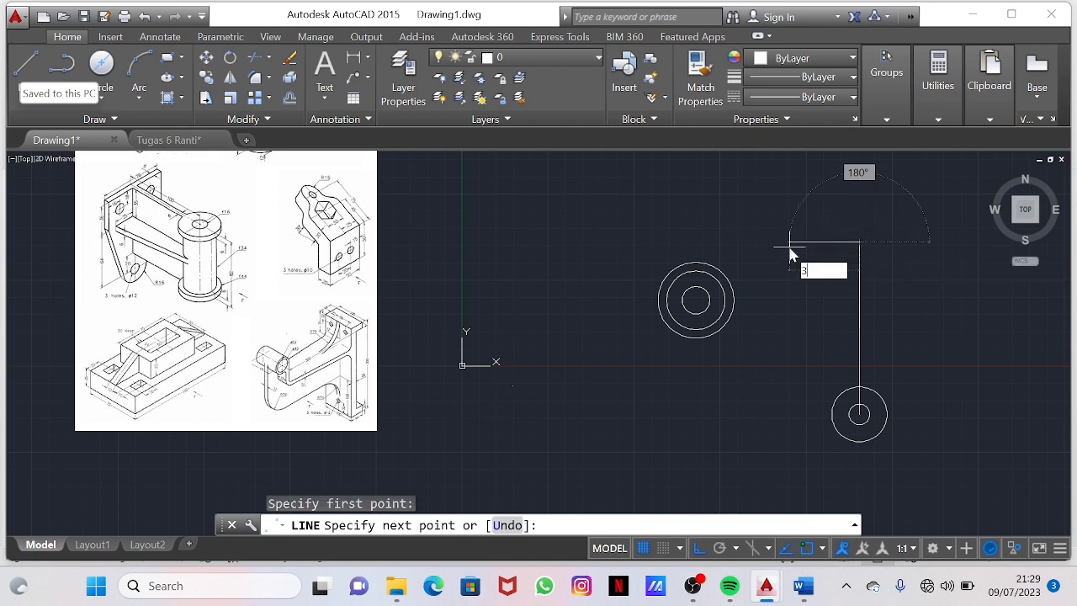
type("8")
key("Return")
type("36")
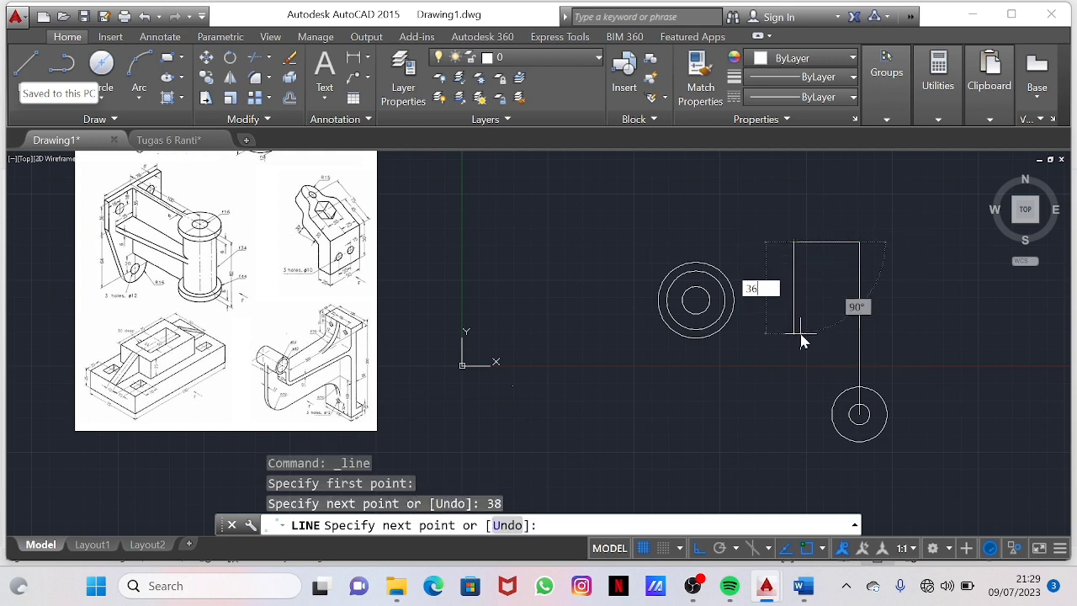
key("Return")
type("tan")
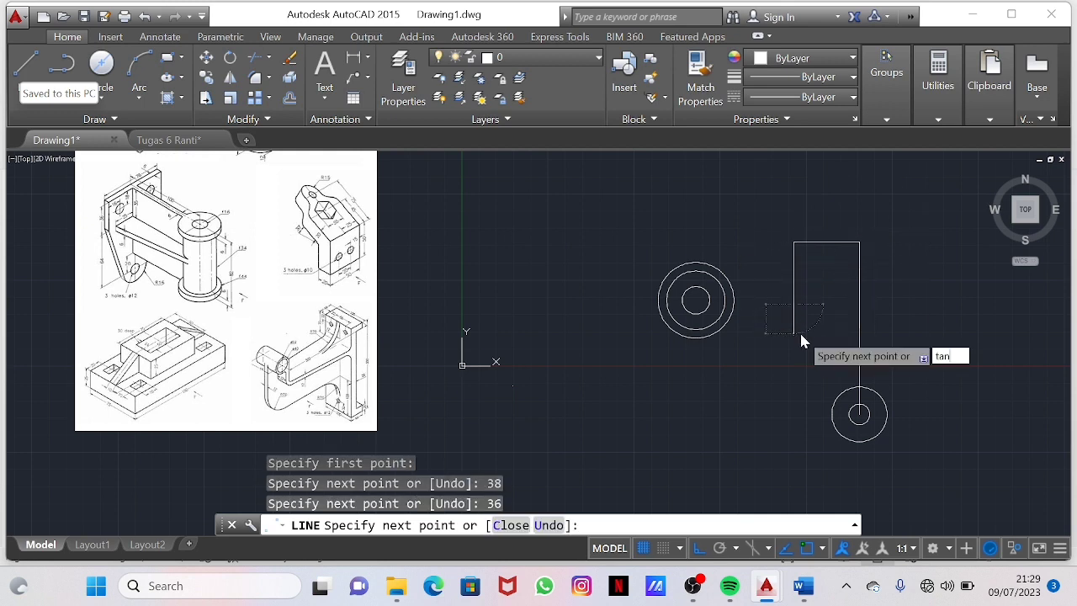
key("Return")
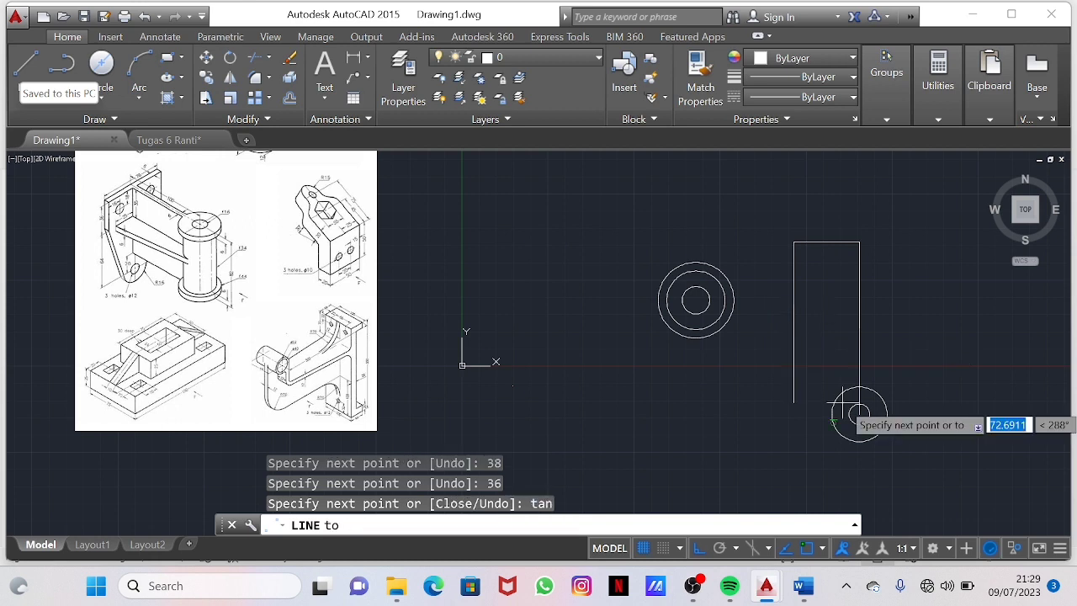
left_click(859, 412)
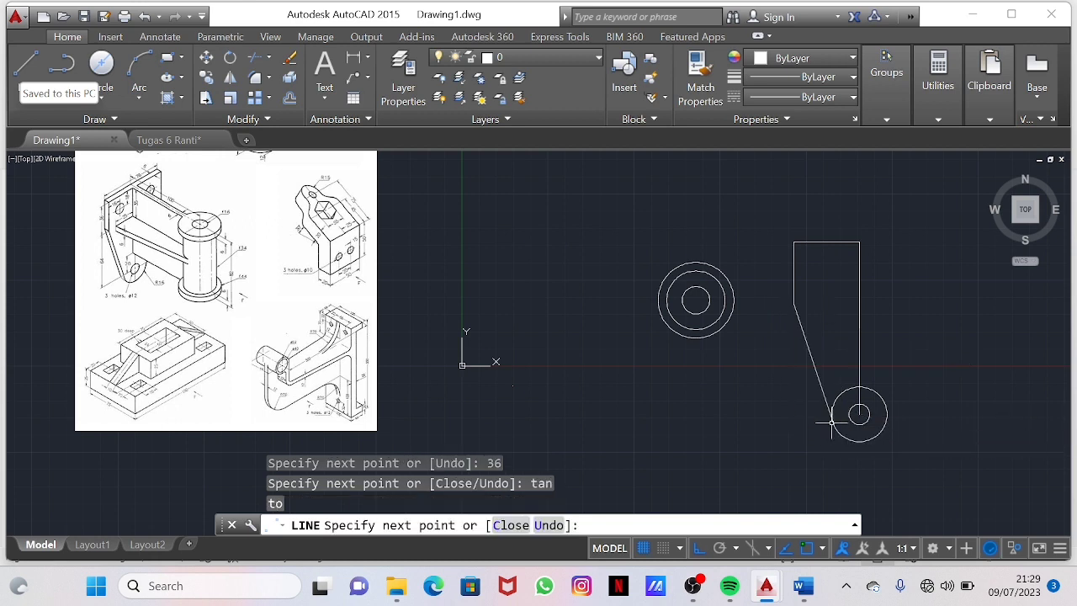
key("Escape")
Step: Window-select the three new lines for mirroring
left_click(829, 230)
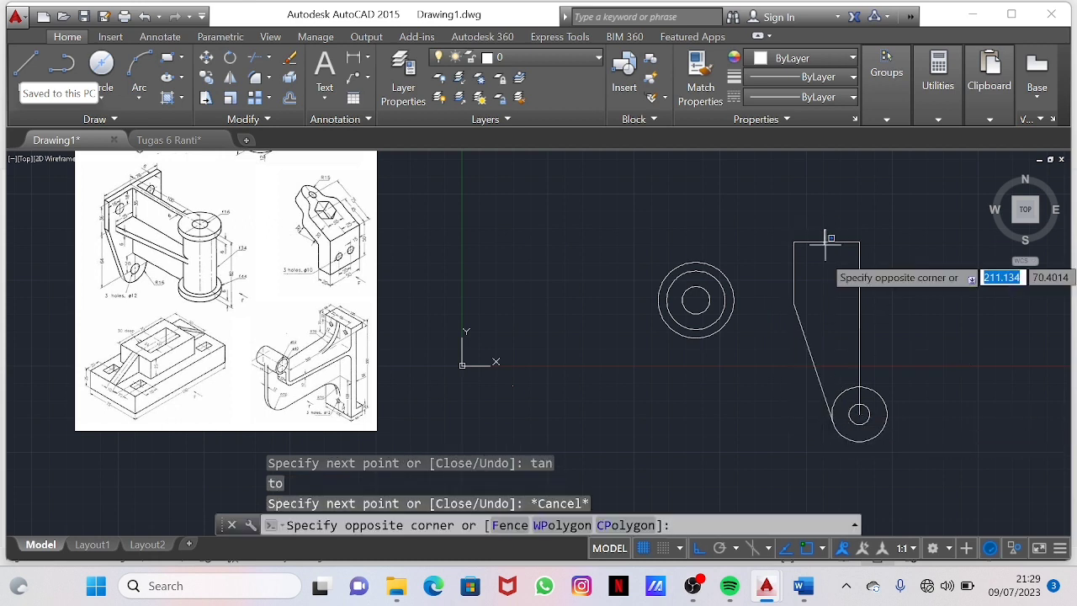
left_click(785, 360)
left_click(230, 77)
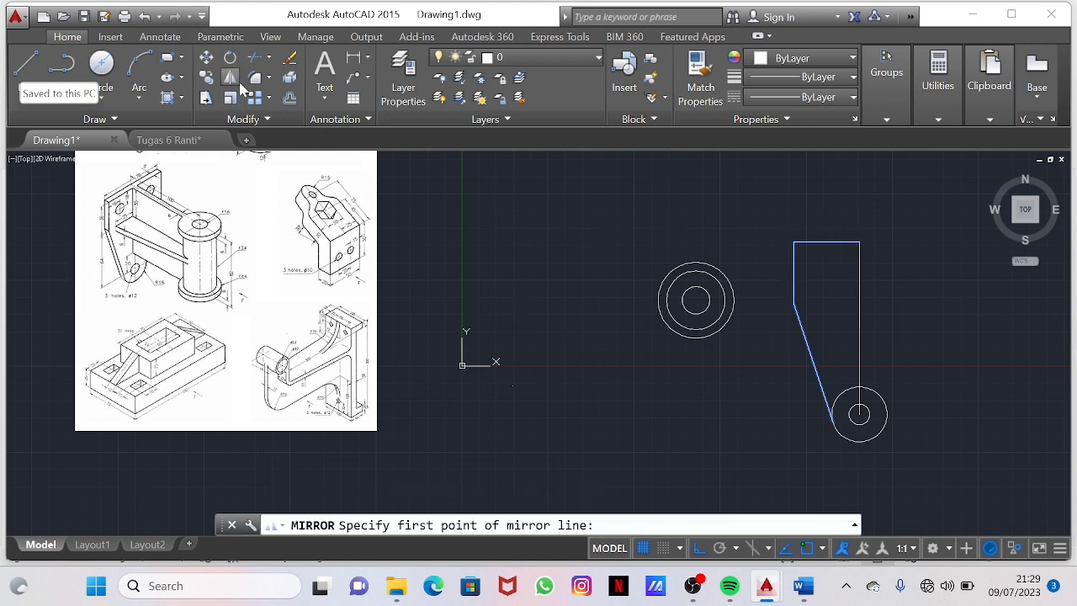
Step: Mirror the three lines about the vertical line, keeping the originals
key("Return")
left_click(859, 243)
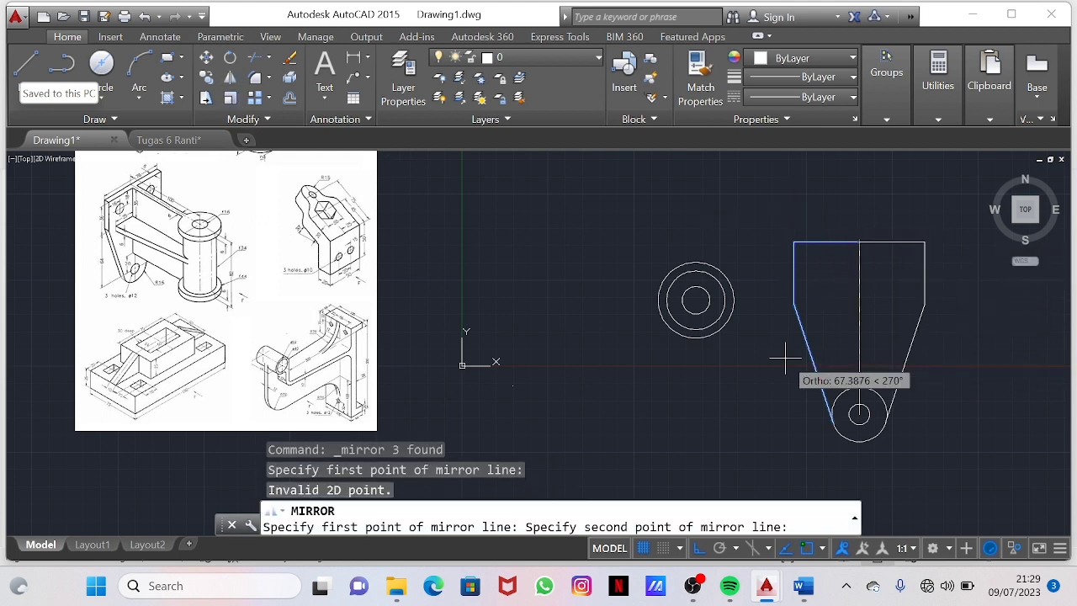
left_click(859, 413)
key("Return")
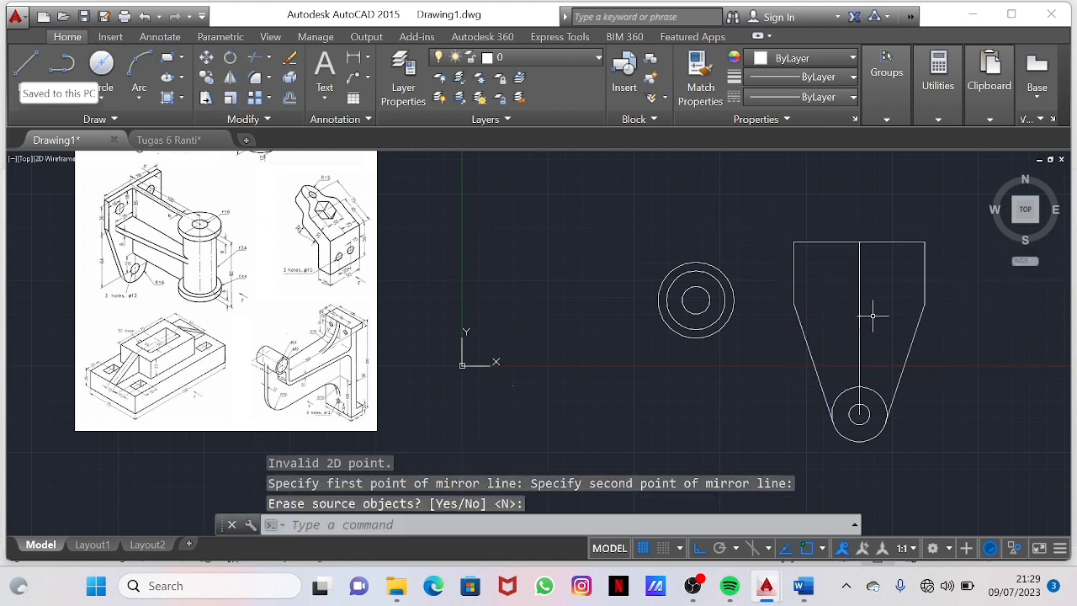
Step: Erase the vertical centre line and trim the 32 circle's inner arc
key("Return")
left_click(860, 318)
key("Delete")
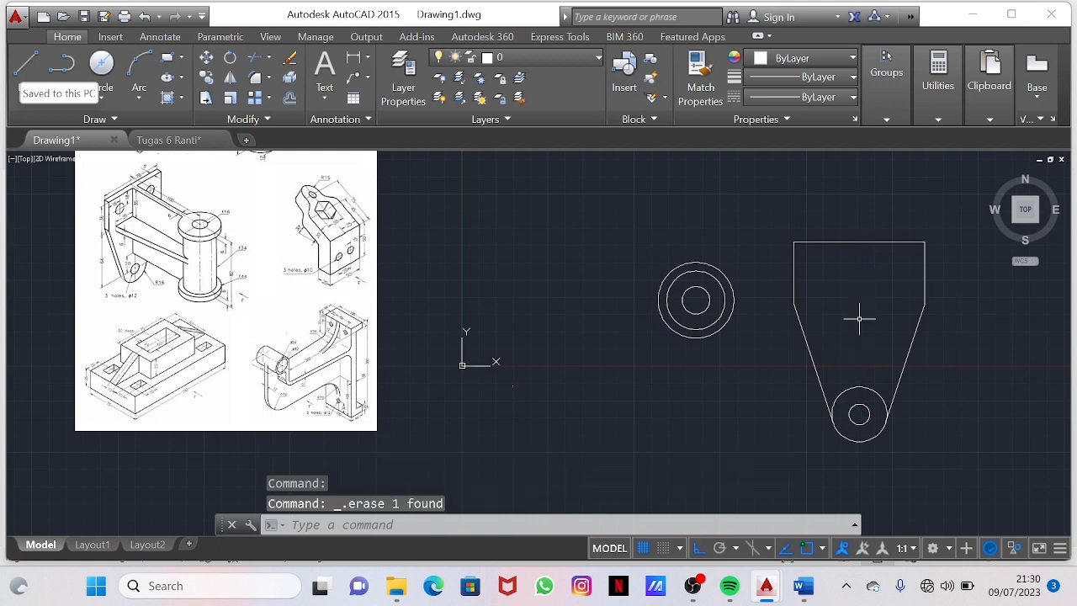
type("tr")
key("Return")
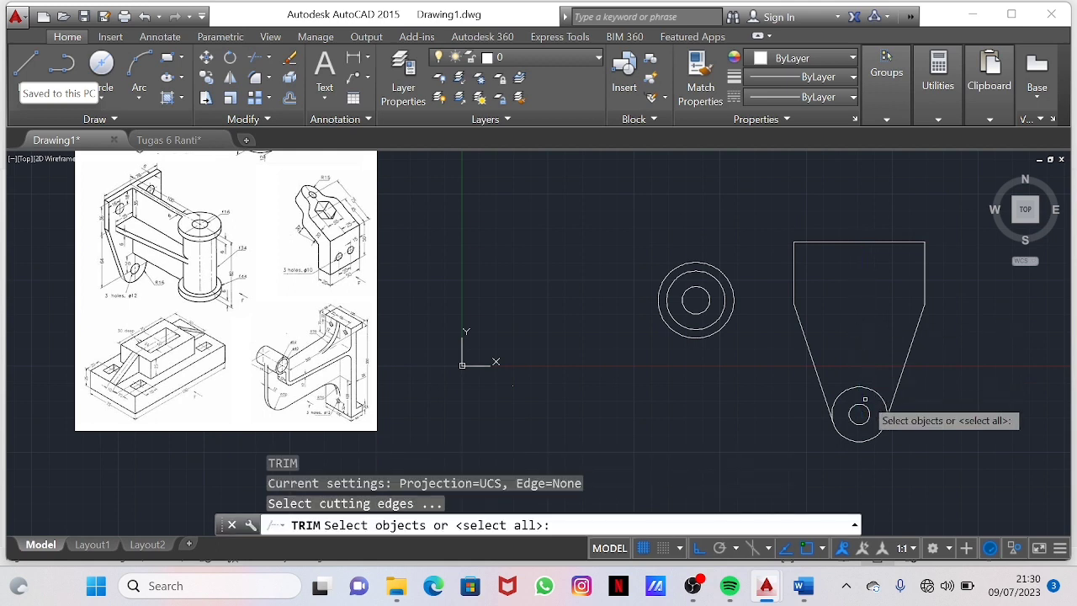
key("Return")
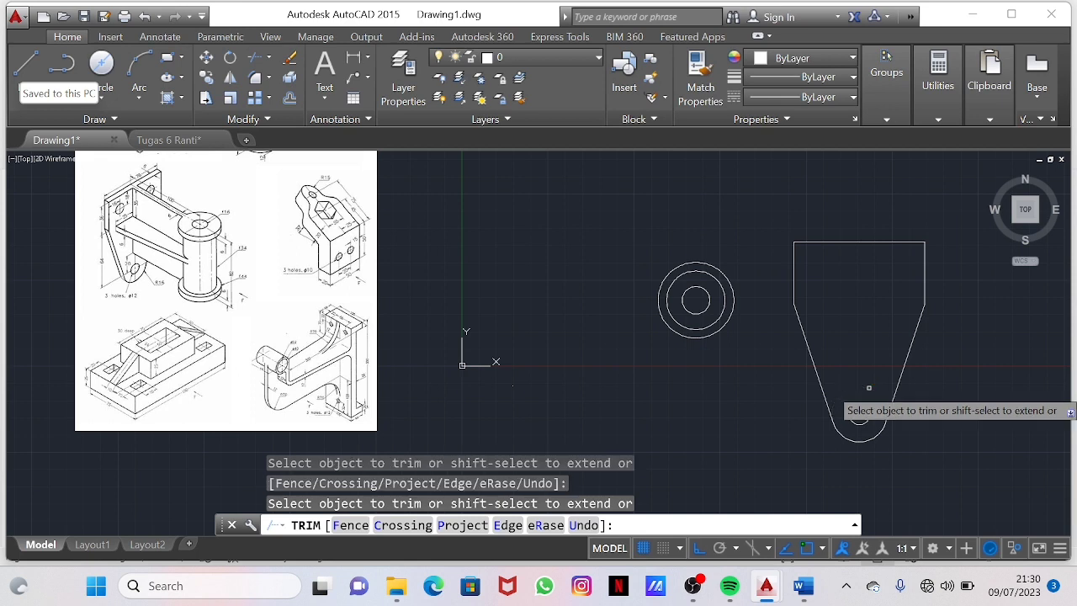
key("Escape")
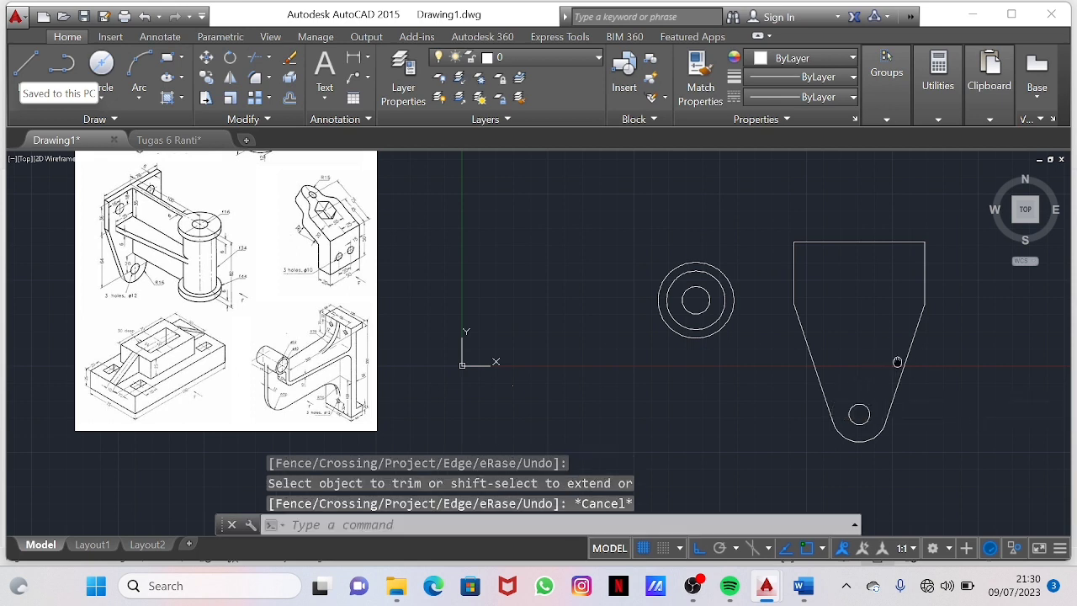
middle_click_drag(897, 362, 698, 373)
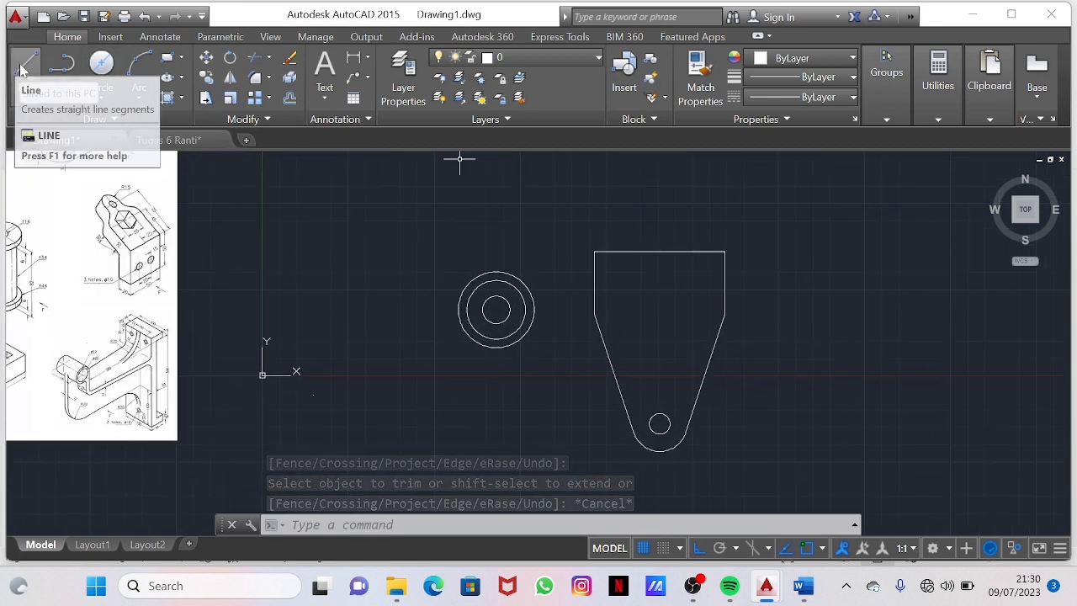
Step: Draw a 100-unit vertical line to the right of the plate
left_click(24, 65)
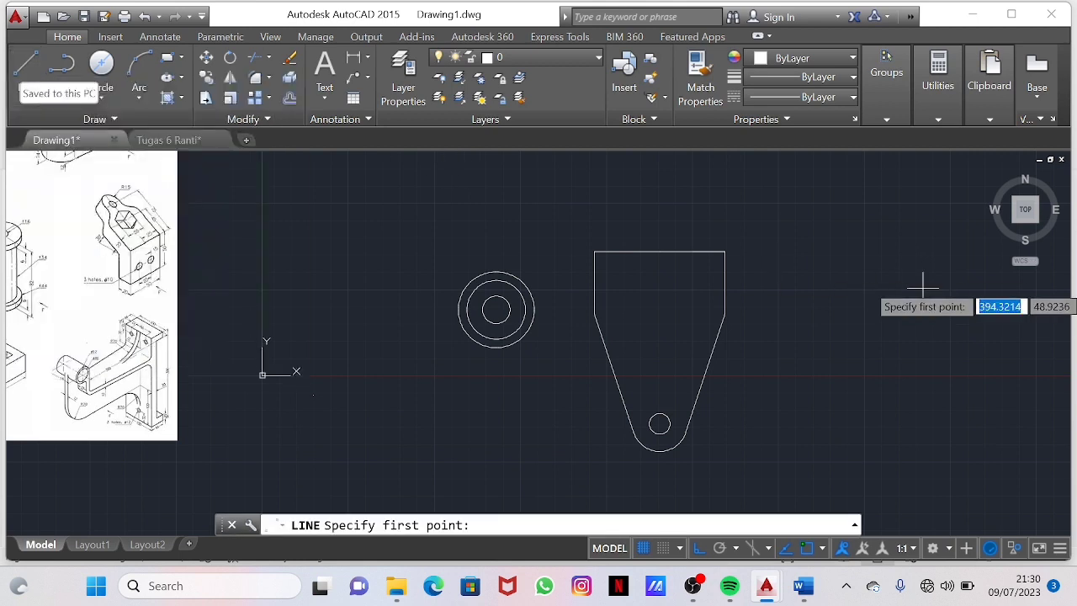
left_click(891, 264)
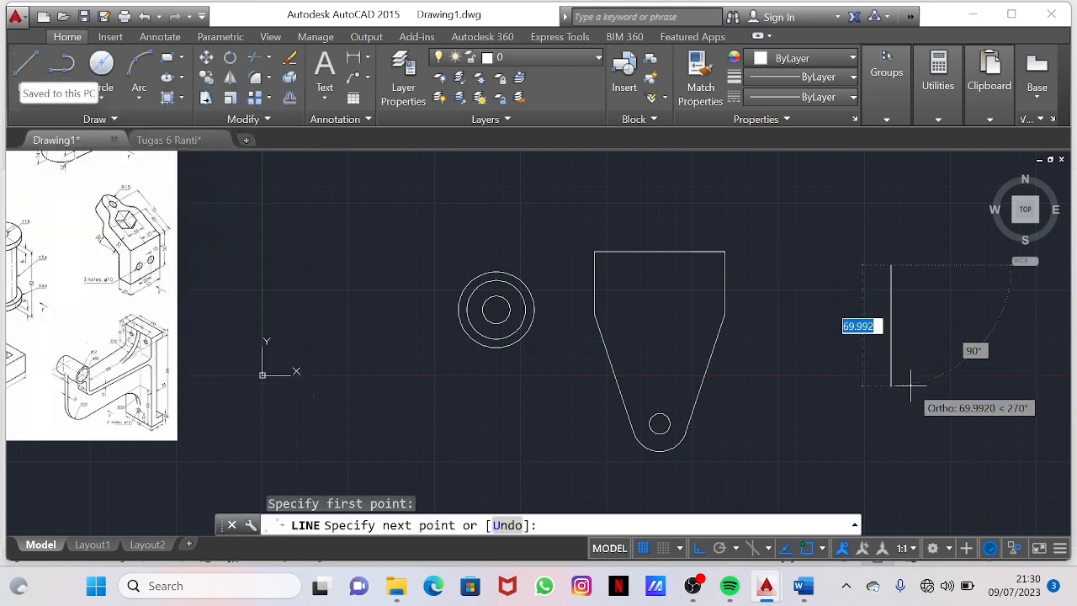
type("00")
key("Return")
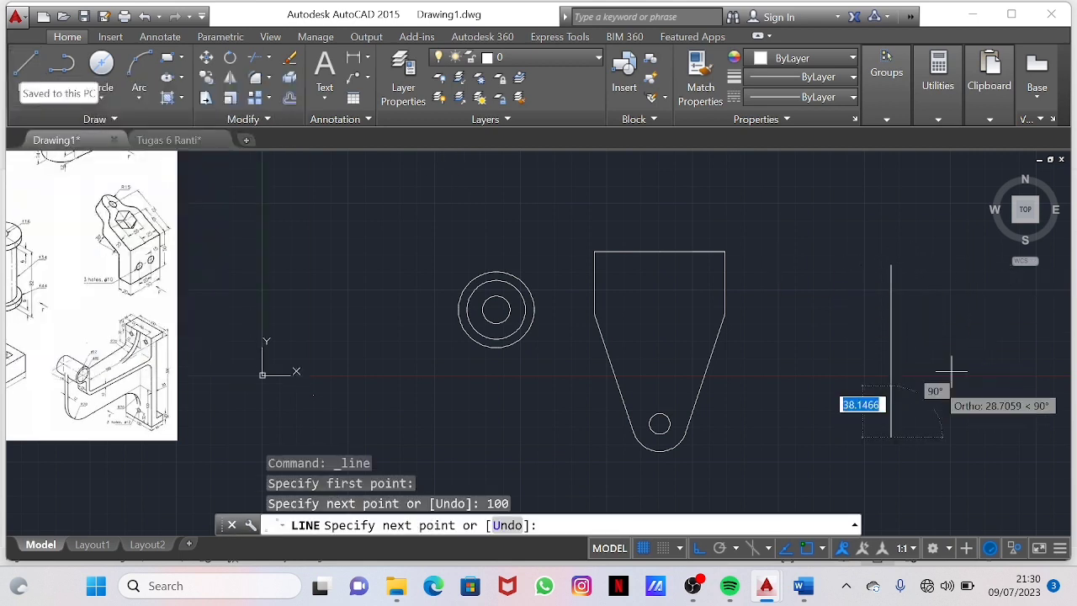
key("Escape")
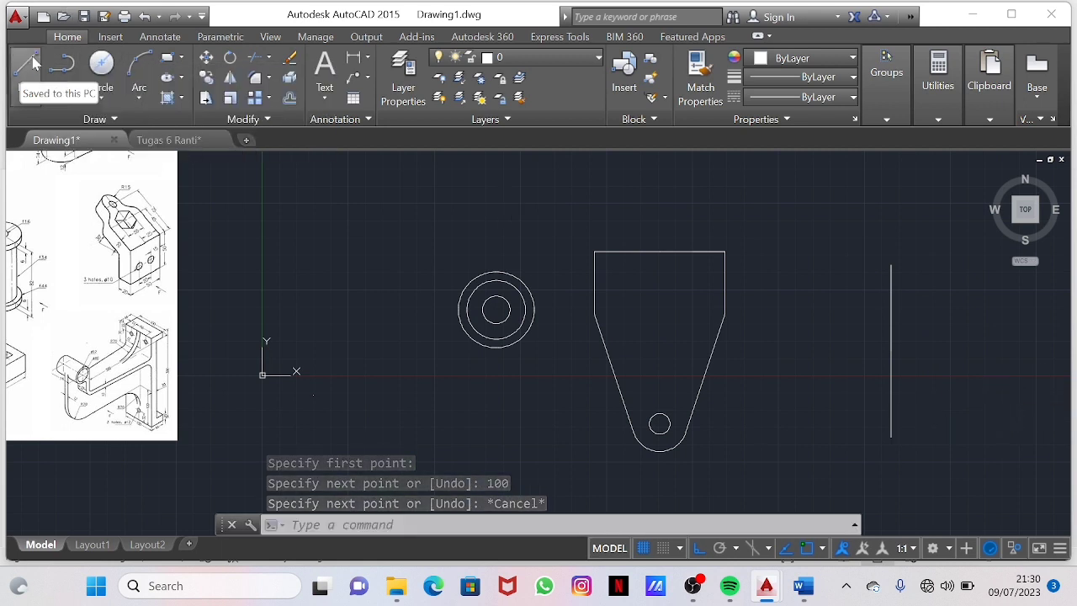
key("Return")
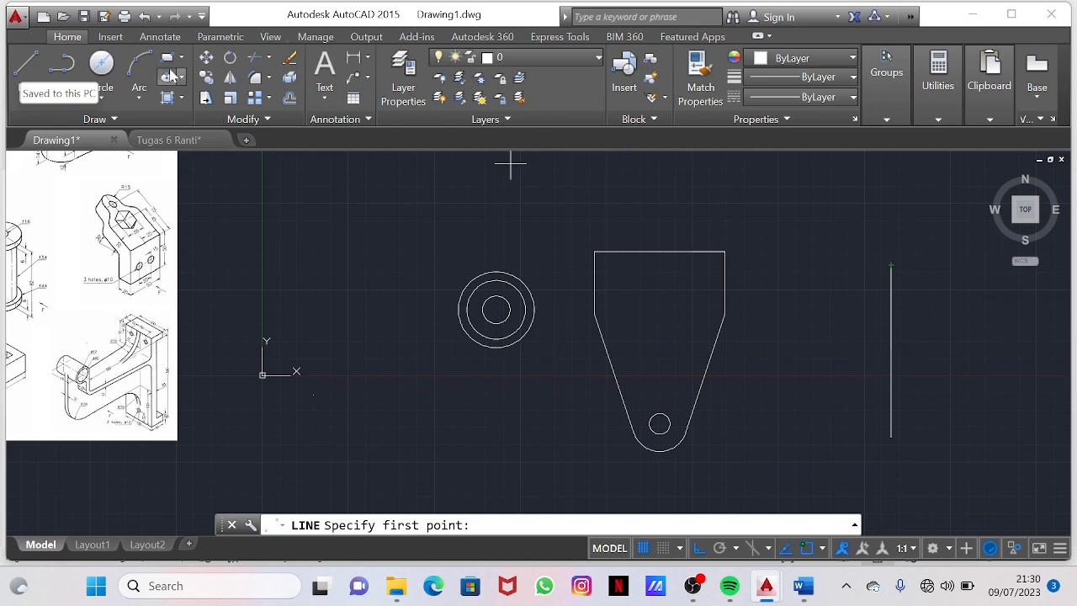
Step: Draw a 34-diameter circle centred on the new line's lower endpoint
left_click(101, 63)
middle_click_drag(769, 396, 726, 342)
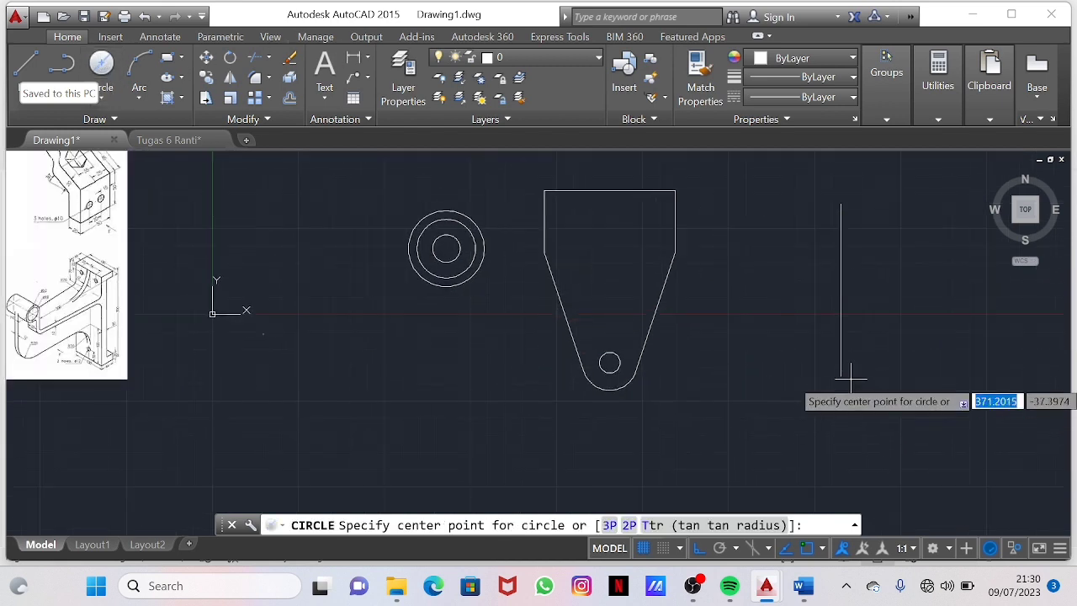
left_click(840, 377)
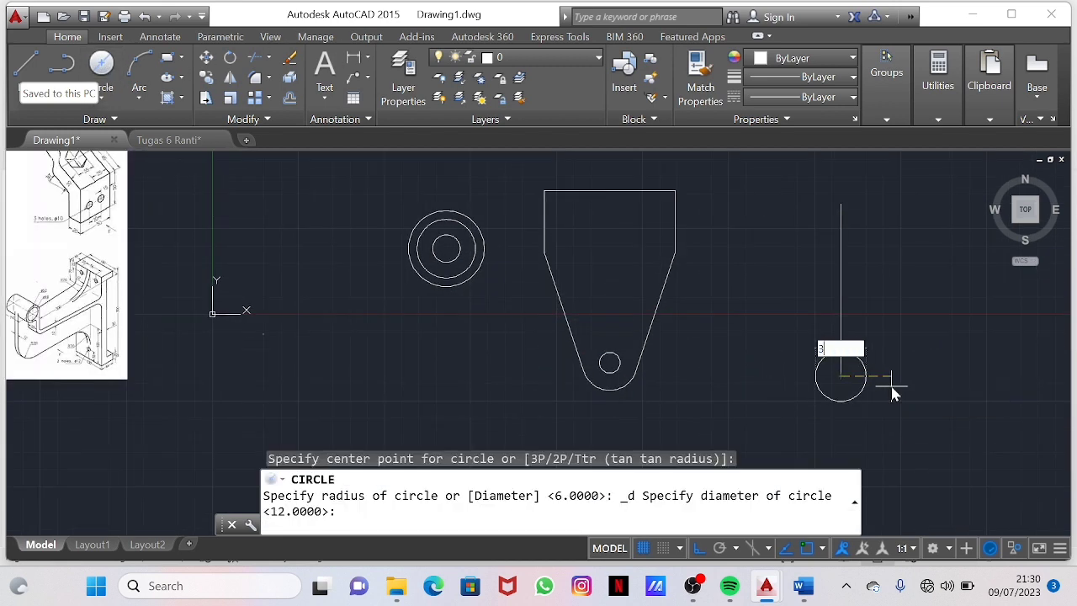
type("4")
key("Return")
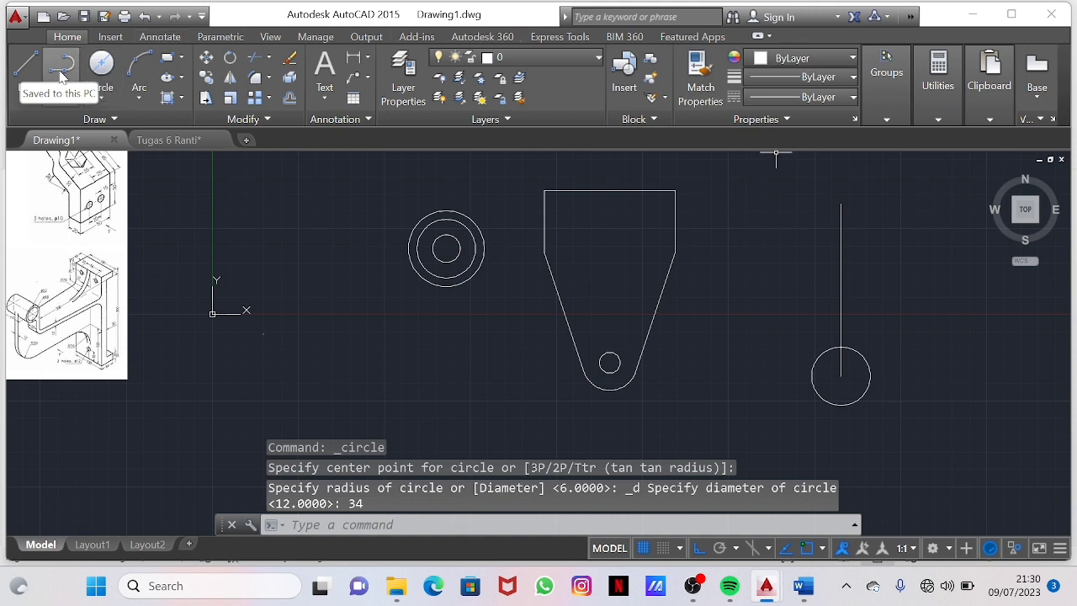
left_click(33, 68)
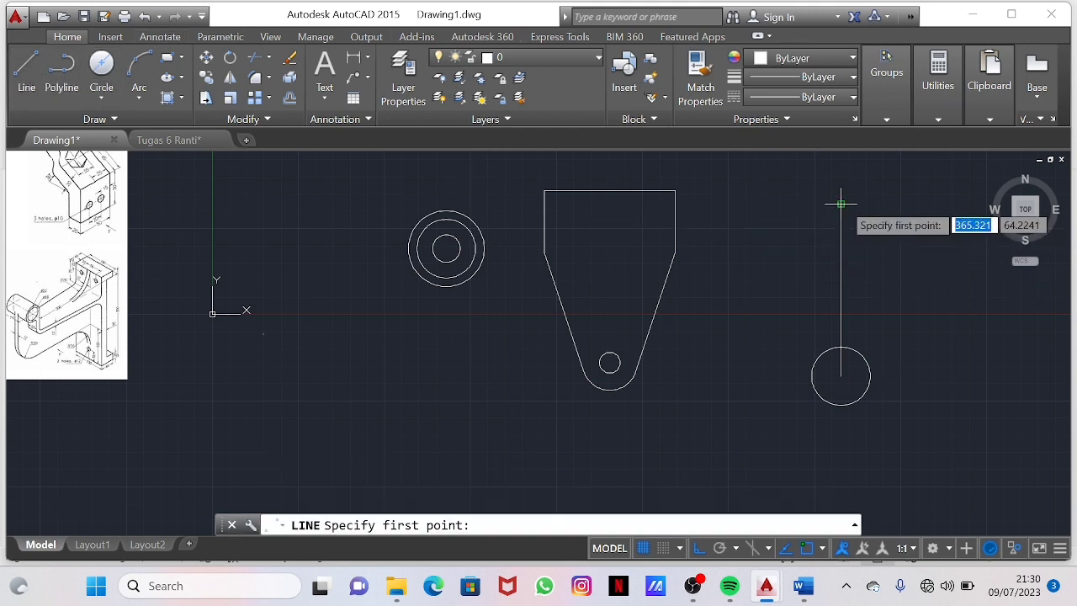
Step: From the vertical line's top, draw a 28-unit edge leftward, then a line tangent to the circle
scroll(283, 216, "up", 3)
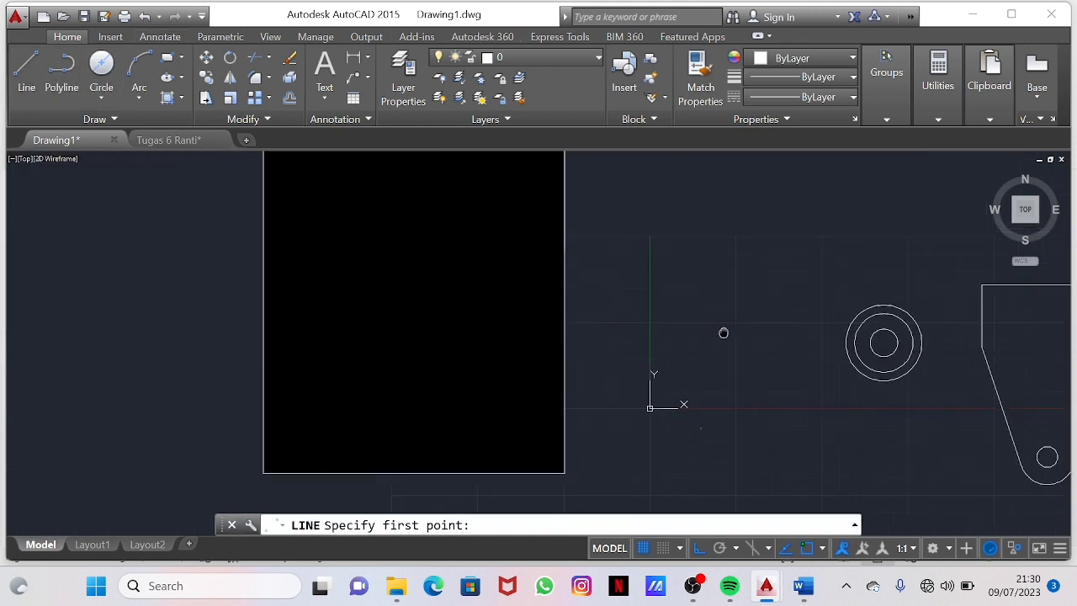
mouse_move(722, 331)
middle_mouse_down()
mouse_move(459, 290)
mouse_move(453, 359)
middle_mouse_up()
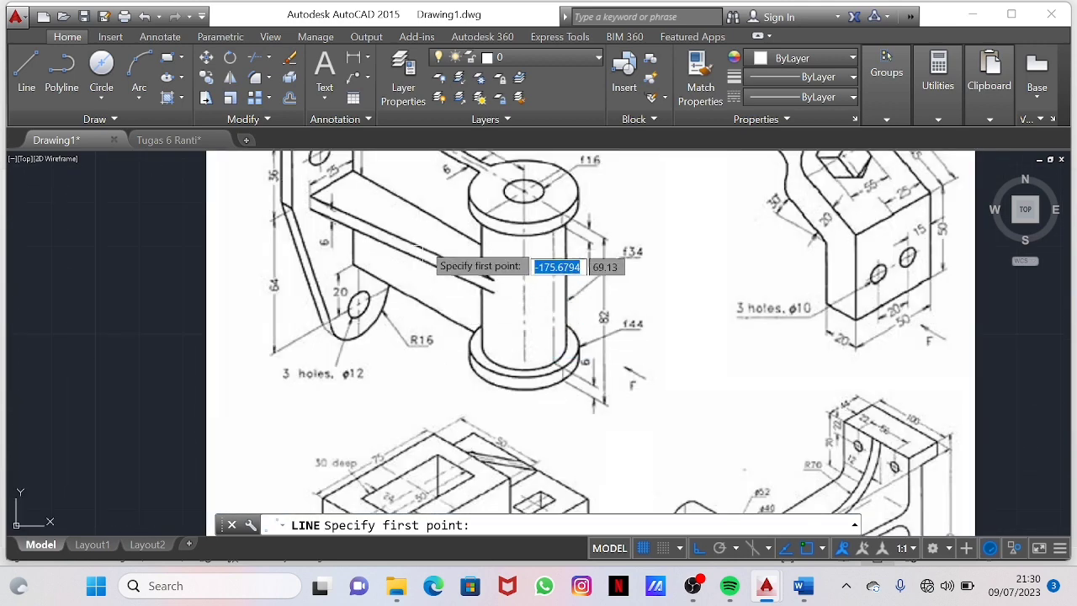
middle_click_drag(437, 259, 392, 318)
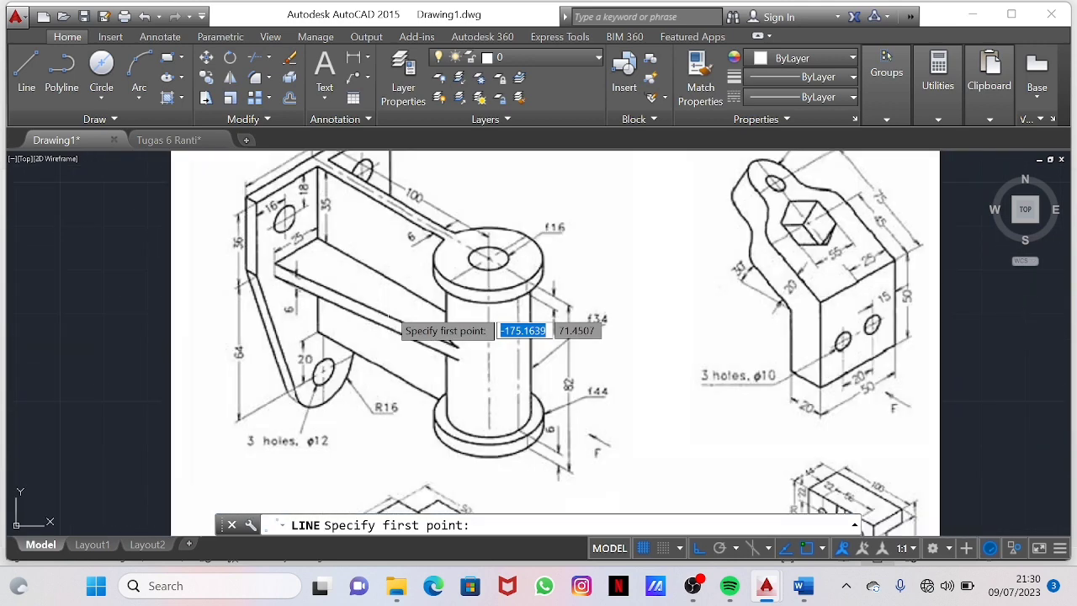
scroll(389, 308, "down", 5)
scroll(782, 349, "up", 3)
middle_click_drag(530, 322, 356, 283)
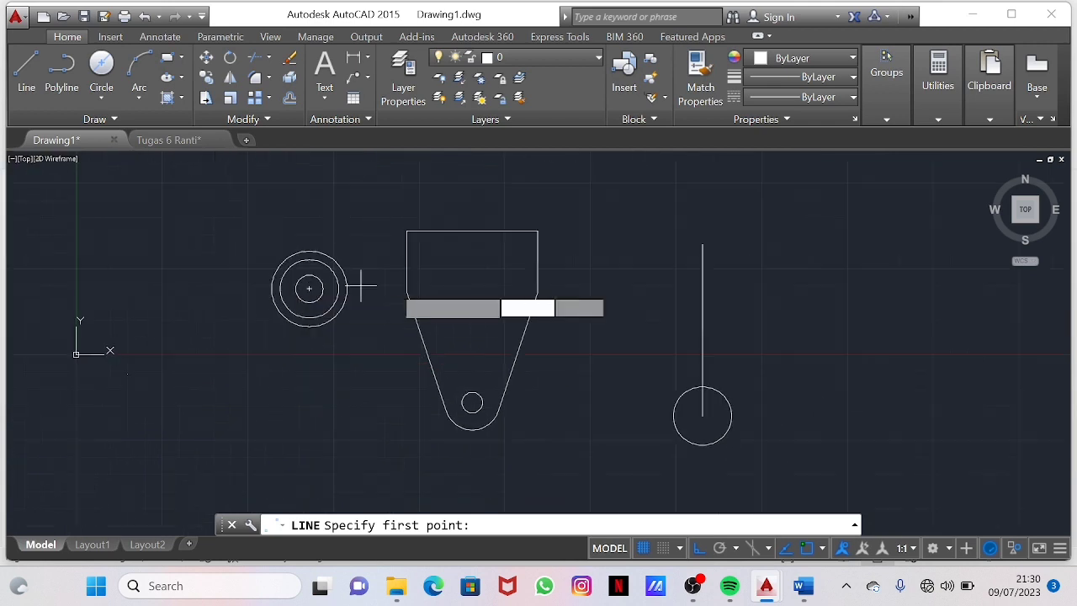
left_click(703, 244)
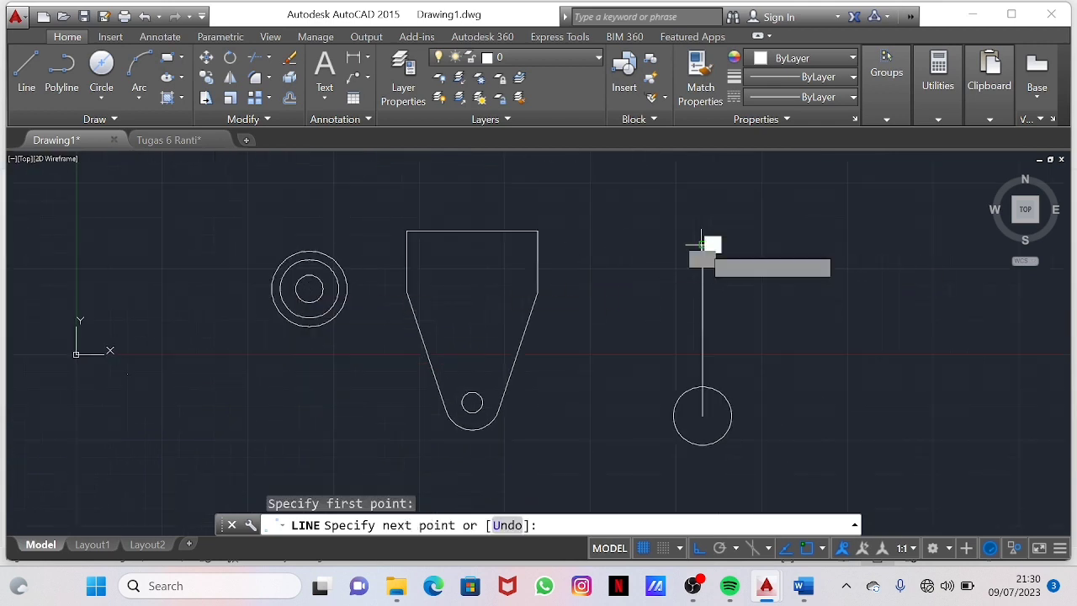
type("28")
key("Return")
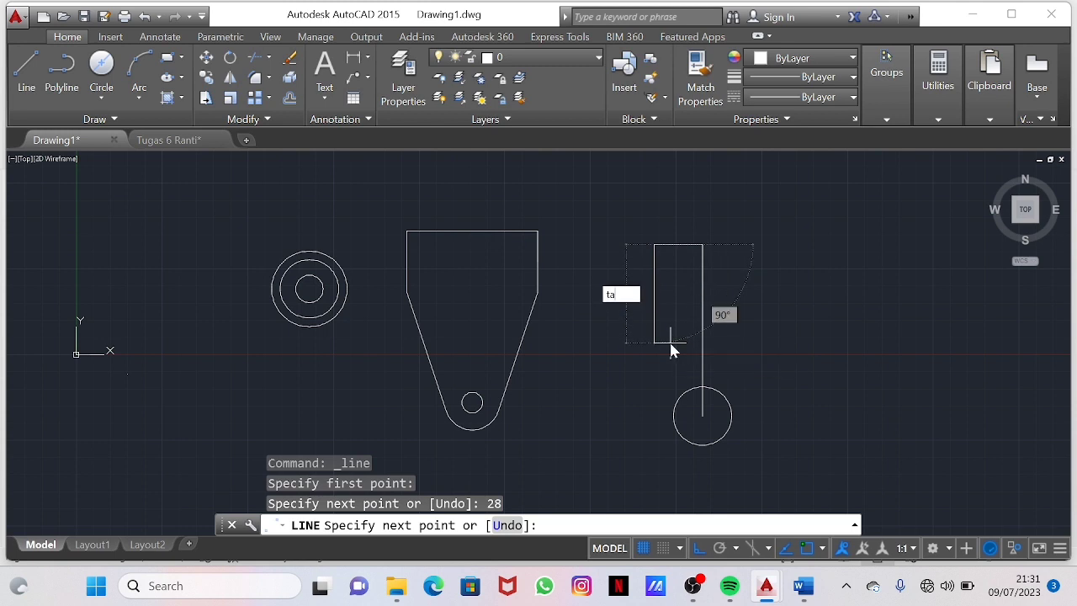
type("n")
key("Return")
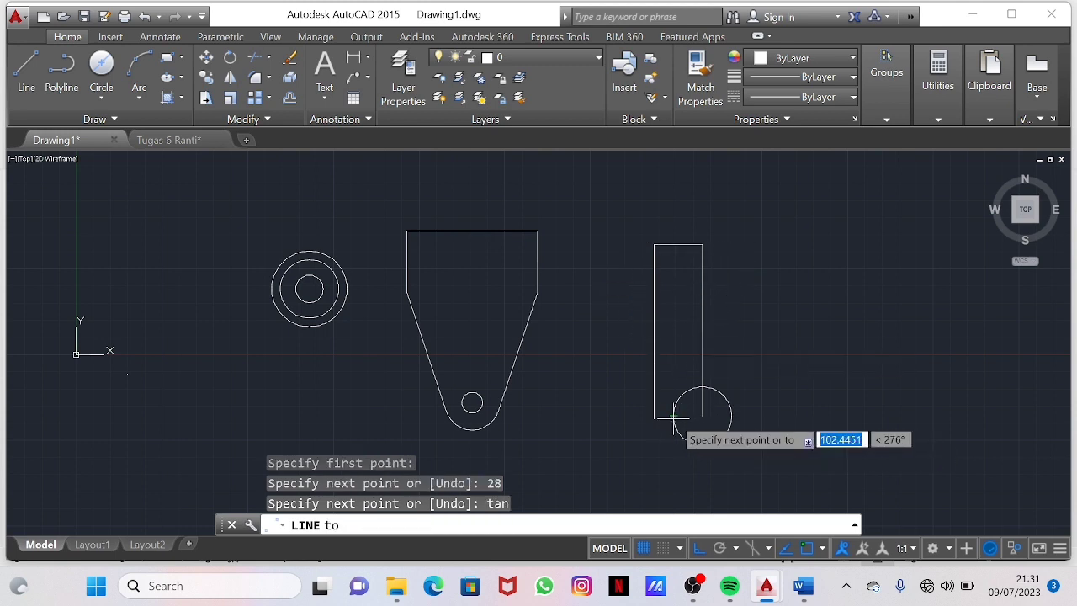
left_click(686, 415)
key("Escape")
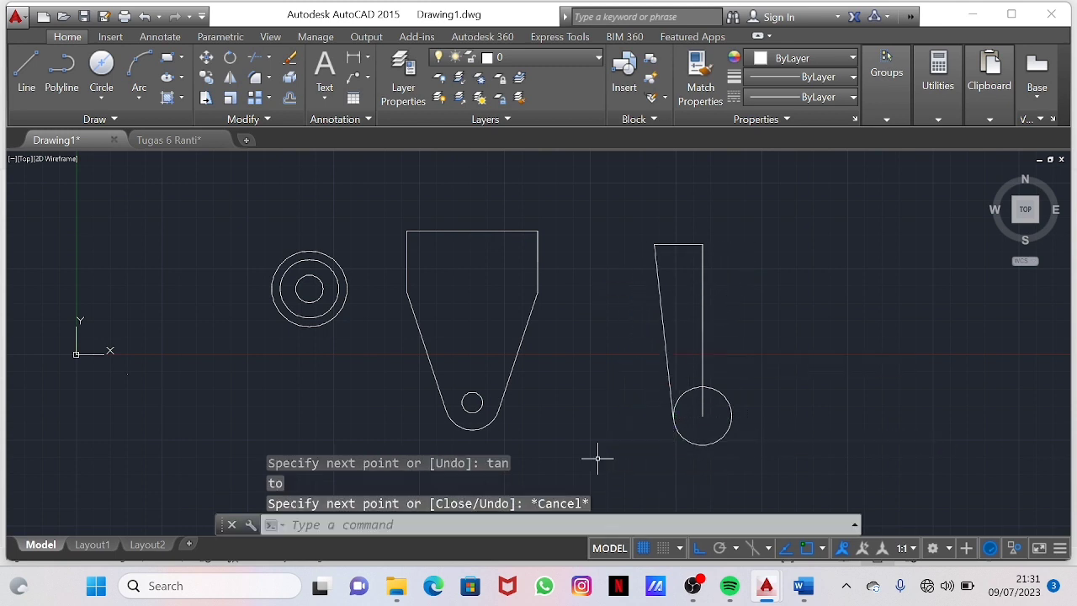
Step: Mirror the top and slanted lines about the vertical line, keeping the originals
left_click(687, 229)
left_click(620, 320)
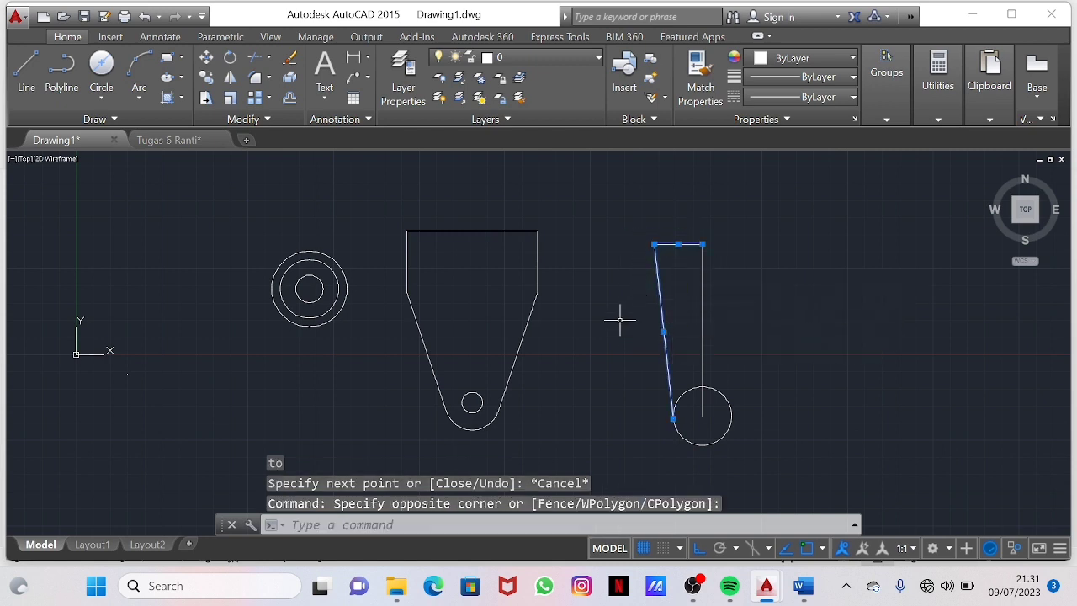
left_click(228, 77)
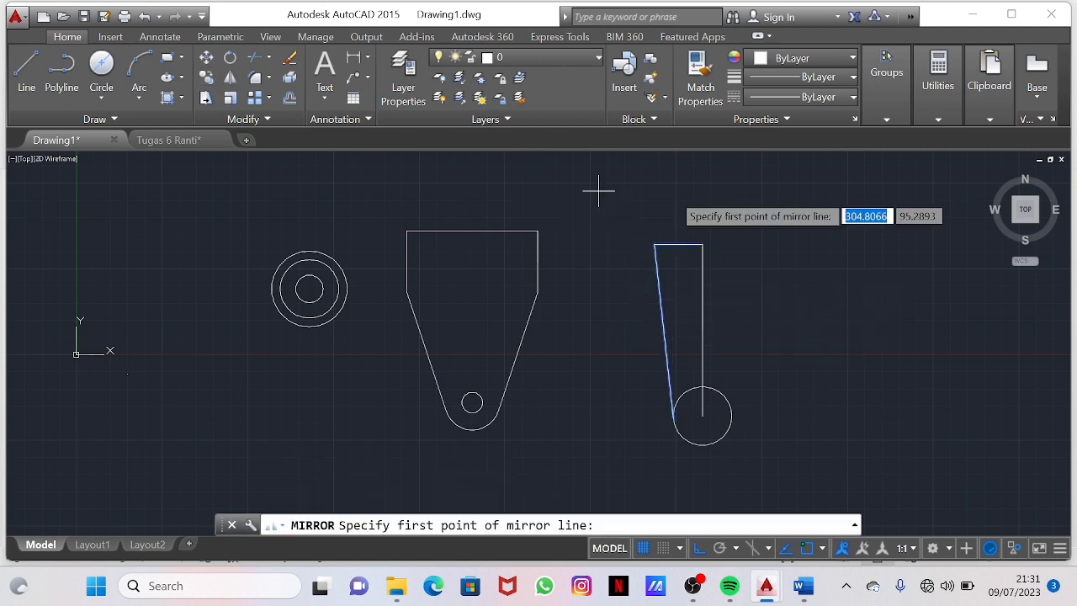
key("Return")
left_click(703, 244)
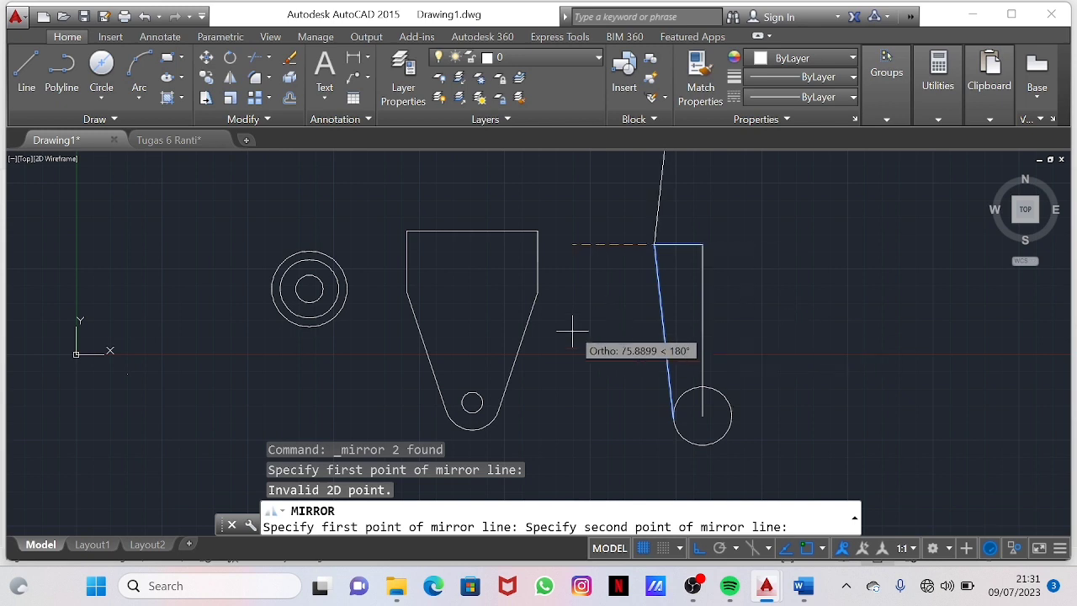
left_click(616, 370)
key("Return")
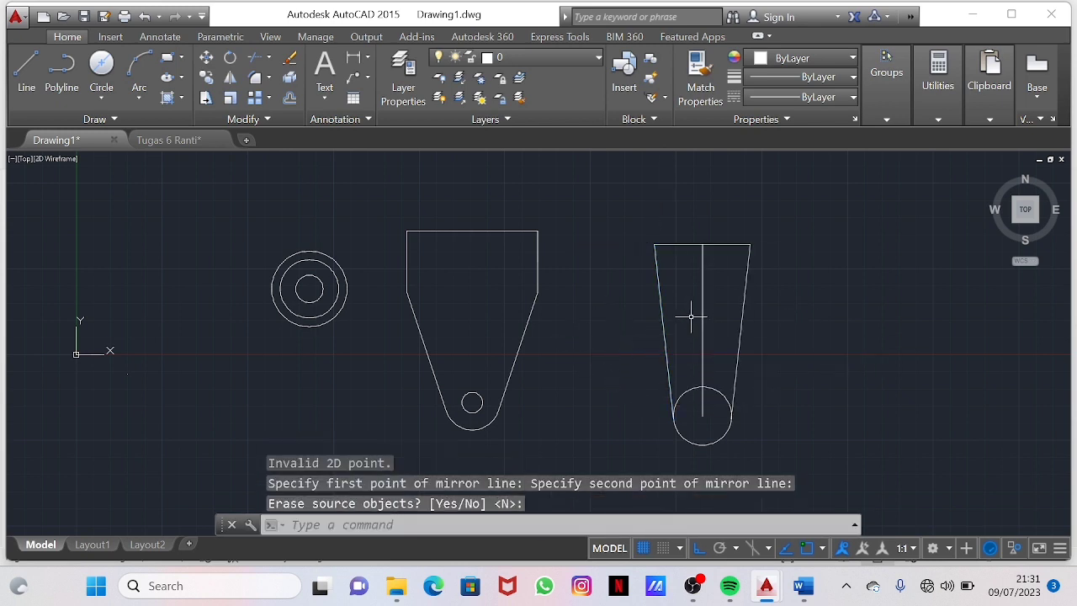
Step: Erase the vertical centre line of the second arm outline
key("Return")
left_click(703, 308)
key("Delete")
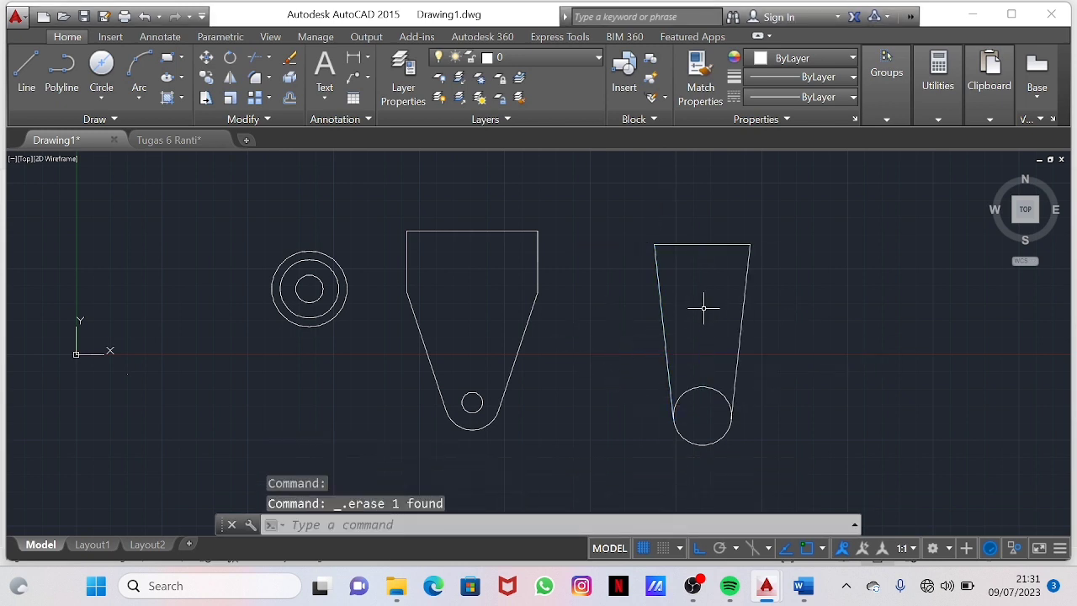
scroll(706, 309, "down", 2)
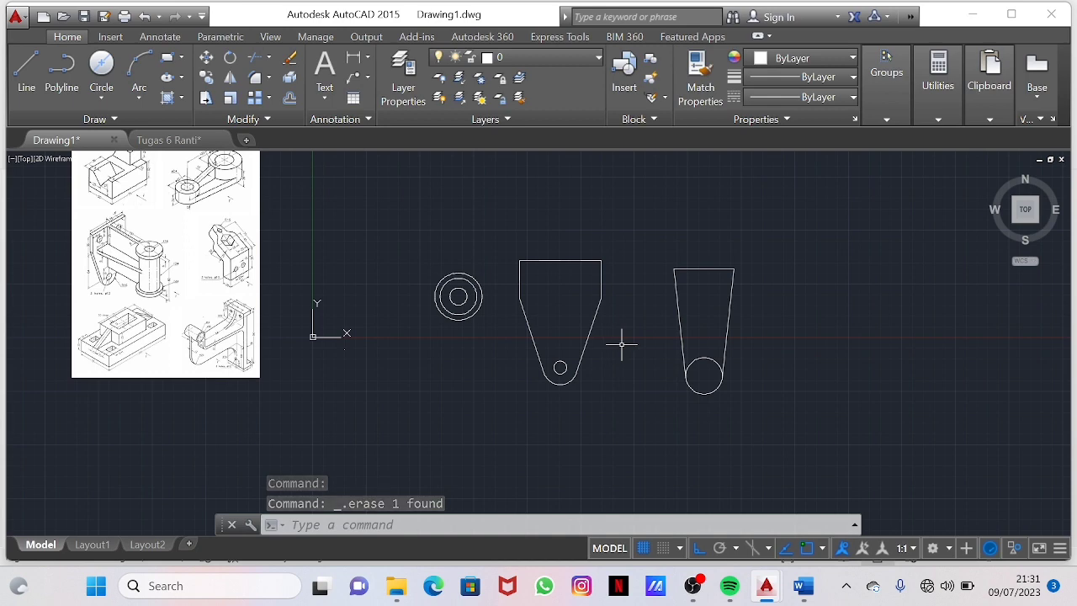
middle_click_drag(626, 341, 633, 342)
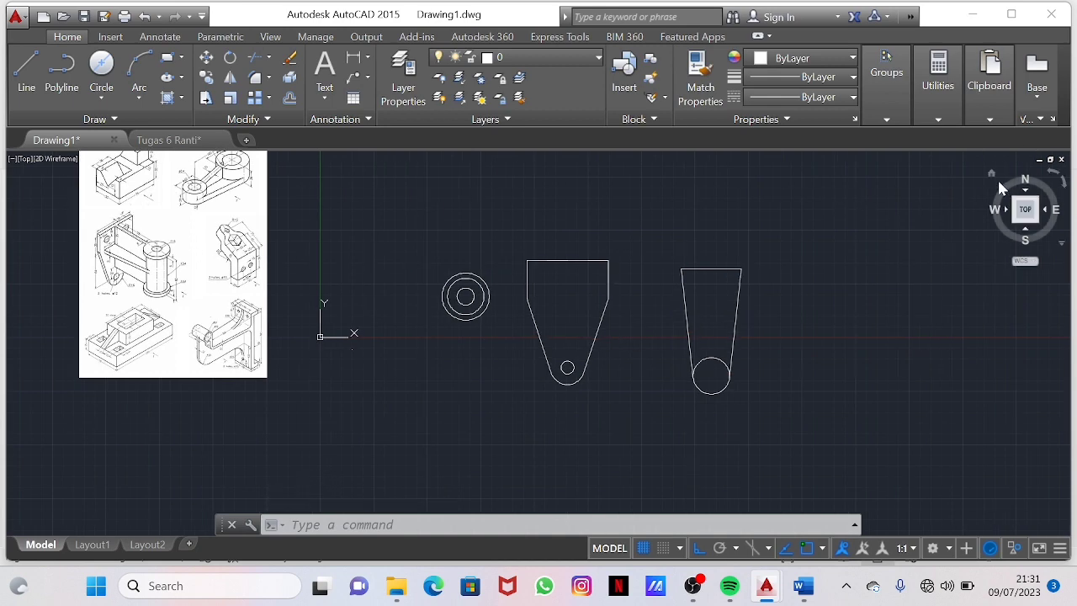
Step: Switch to an isometric view of the concentric circles and start PRESSPULL
left_click(992, 174)
scroll(613, 339, "up", 5)
scroll(640, 335, "up", 2)
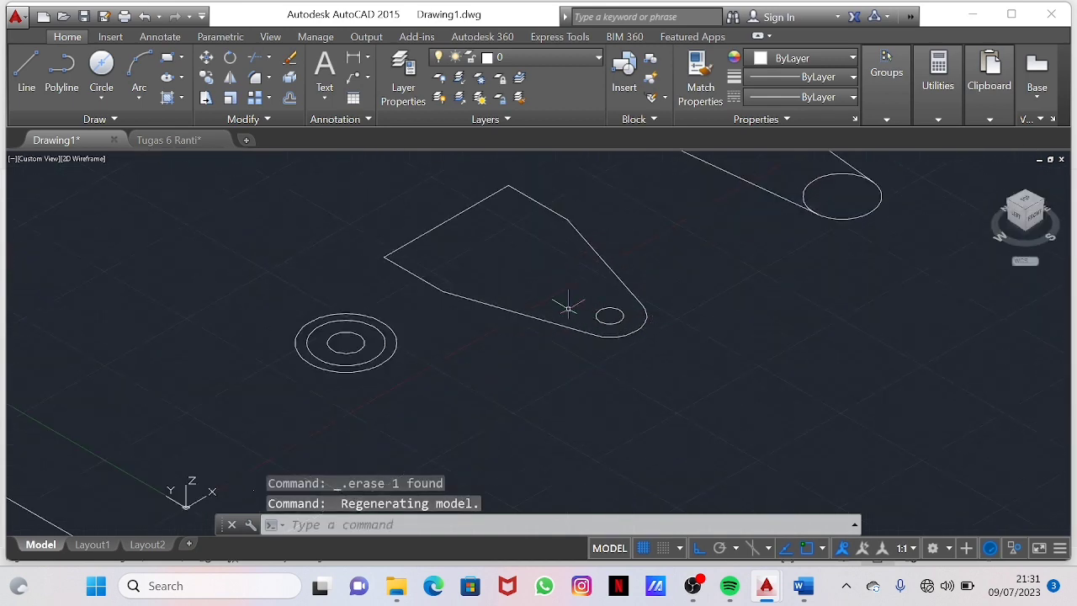
middle_click_drag(570, 306, 578, 356)
type("r")
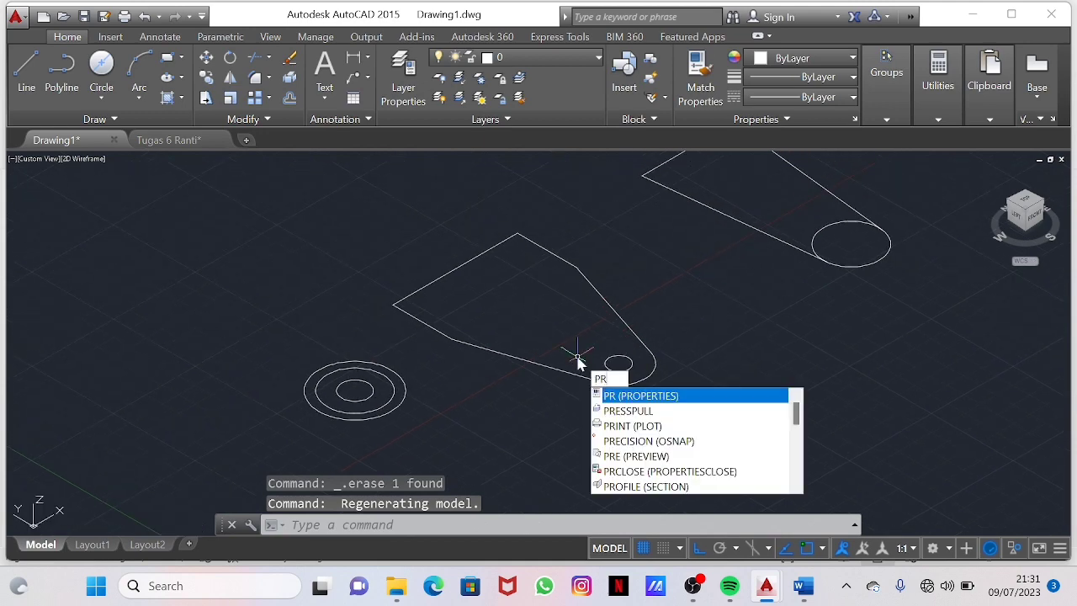
type("e")
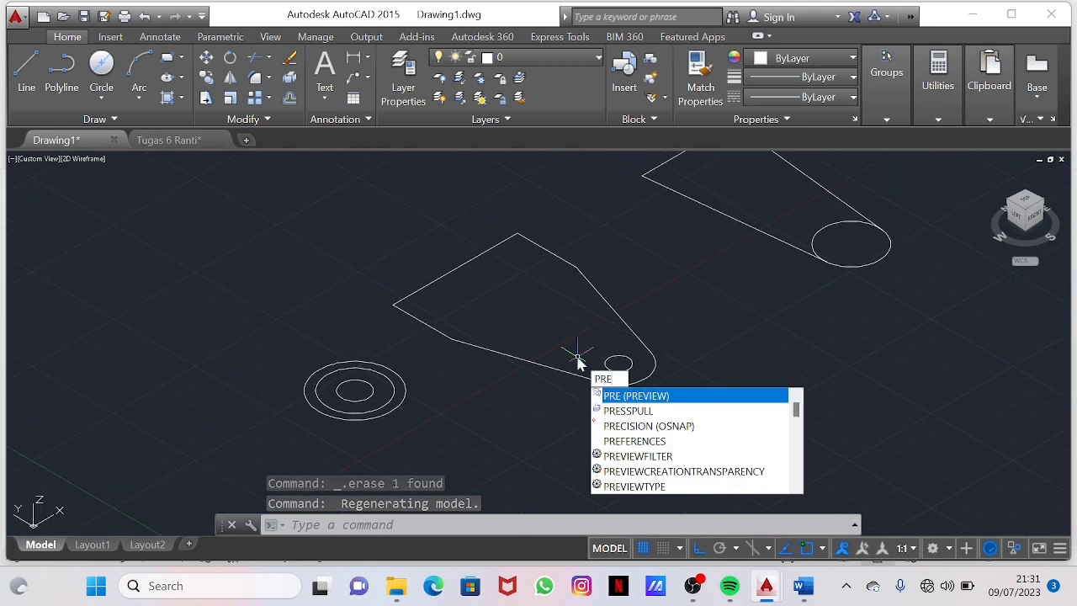
type("s")
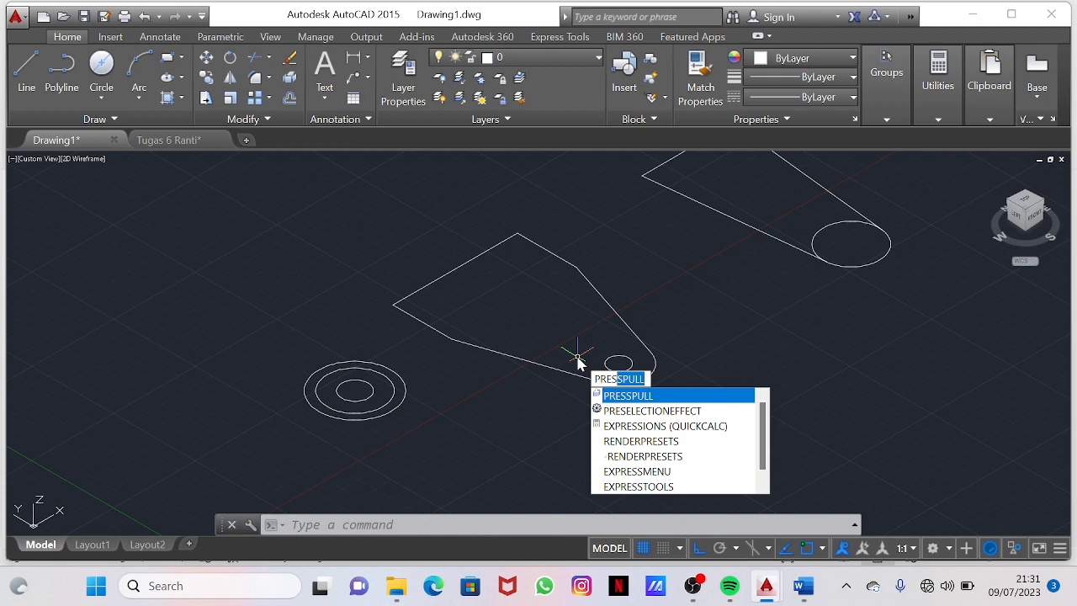
key("Return")
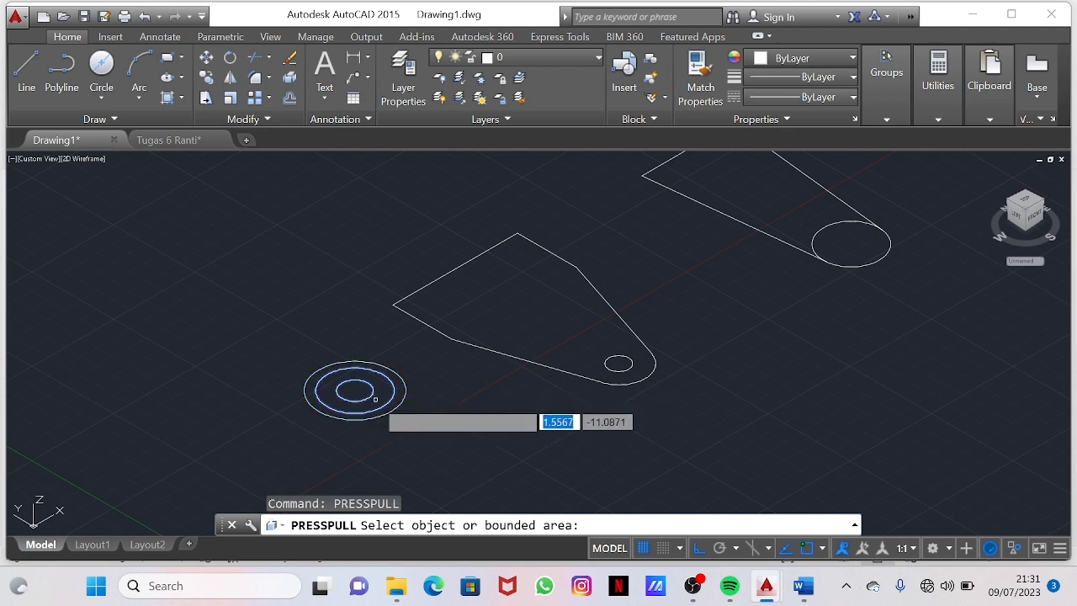
scroll(376, 401, "down", 2)
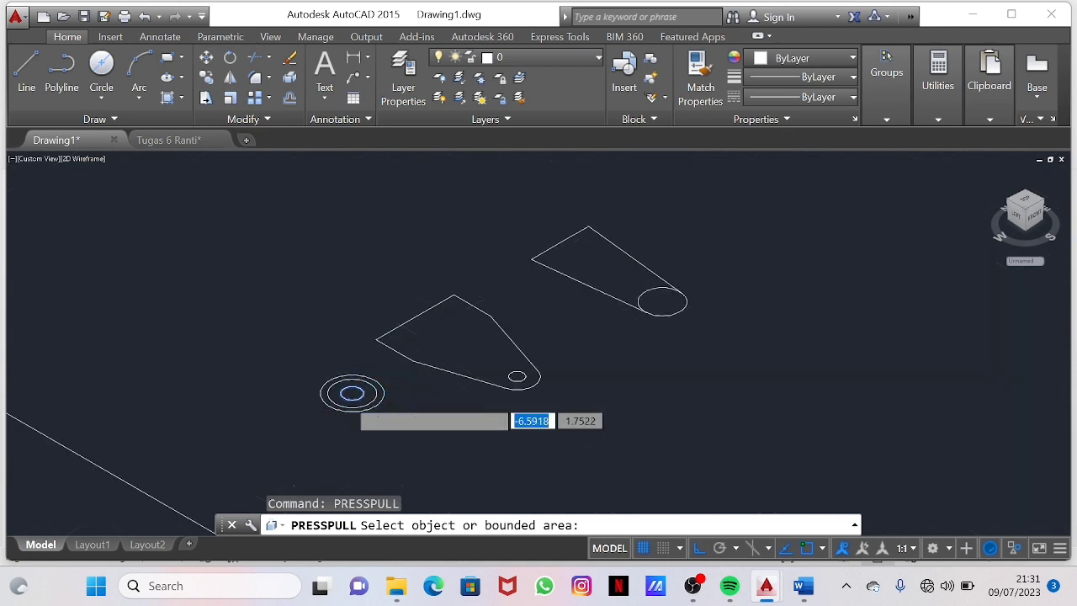
scroll(379, 420, "down", 2)
middle_click_drag(354, 437, 480, 355)
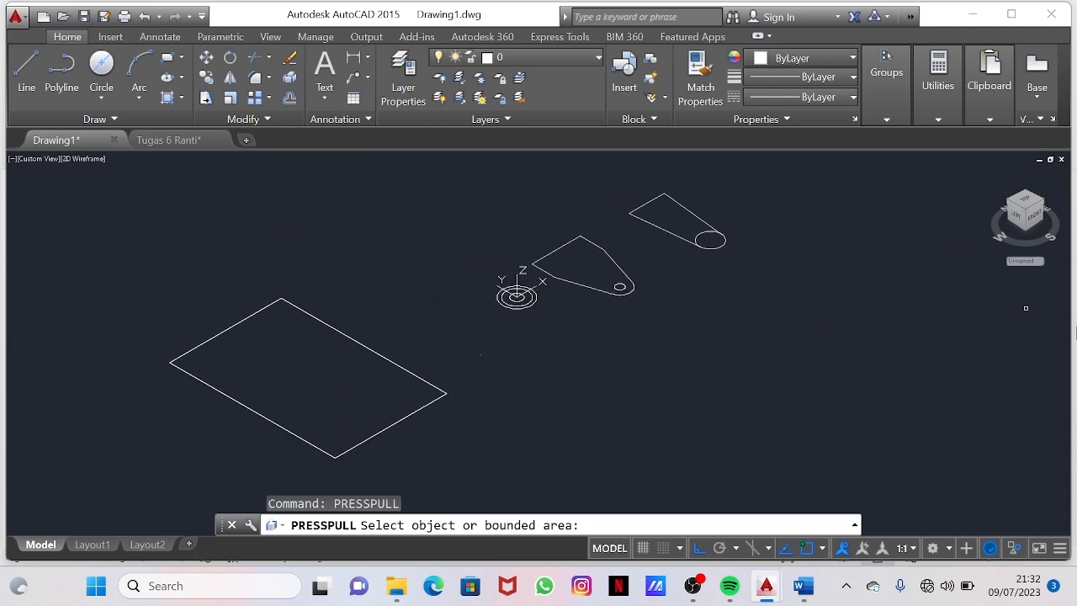
Step: Extrude the inner ring area 82 units tall and the outer ring 6 units
left_click(1025, 204)
scroll(471, 438, "up", 2)
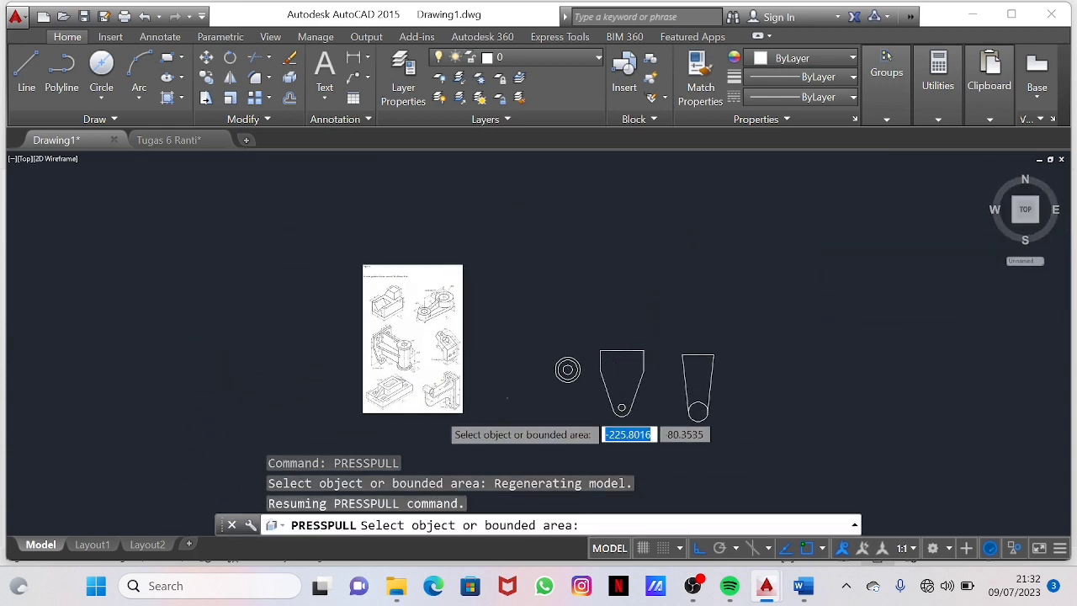
scroll(420, 395, "up", 2)
scroll(400, 353, "up", 2)
scroll(404, 339, "up", 2)
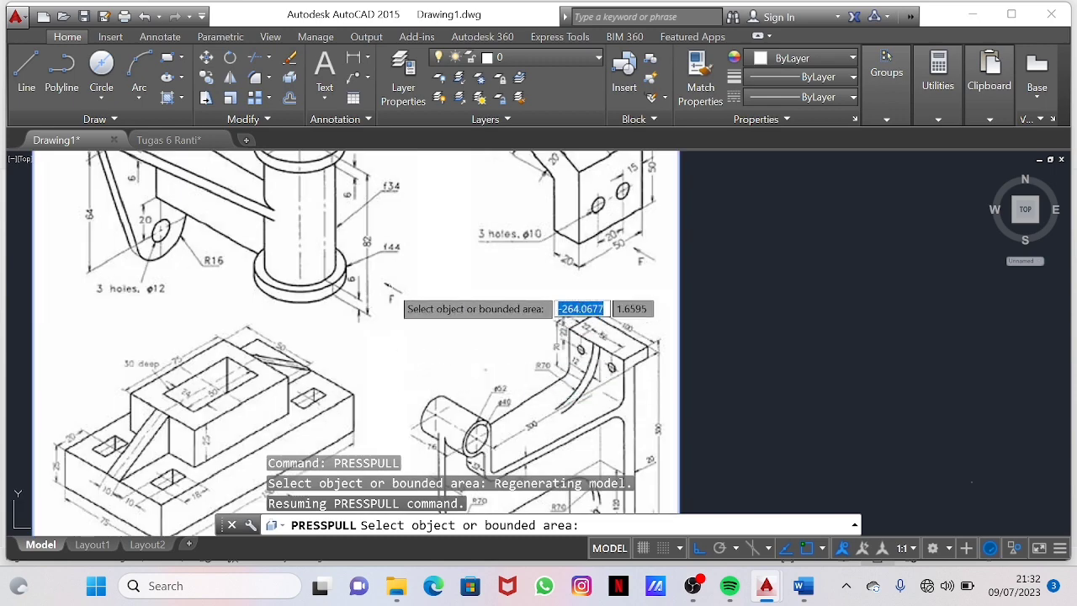
scroll(1000, 294, "up", 2)
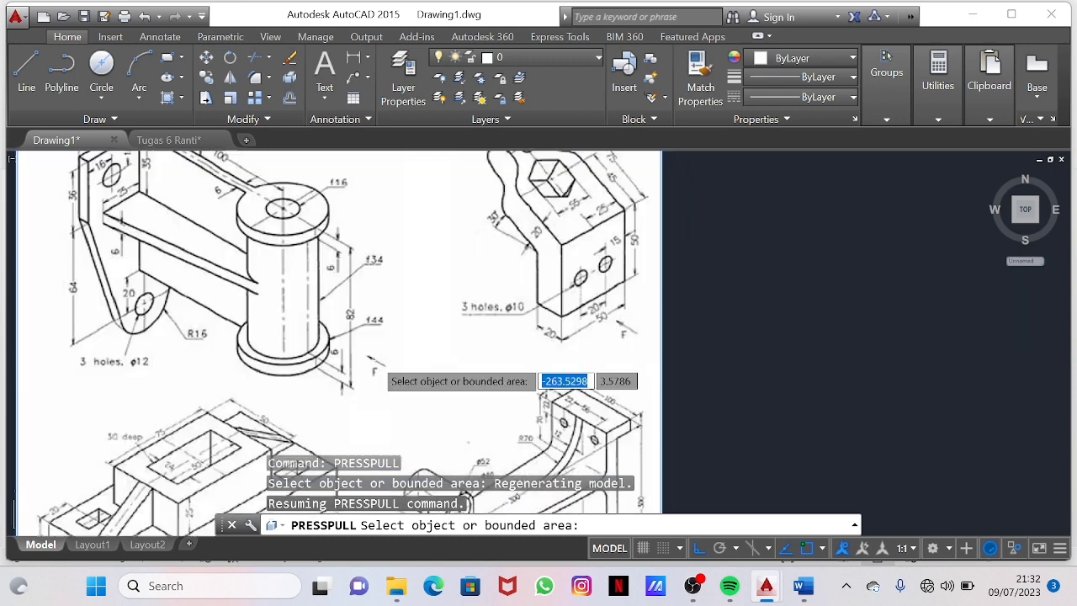
scroll(1022, 343, "down", 2)
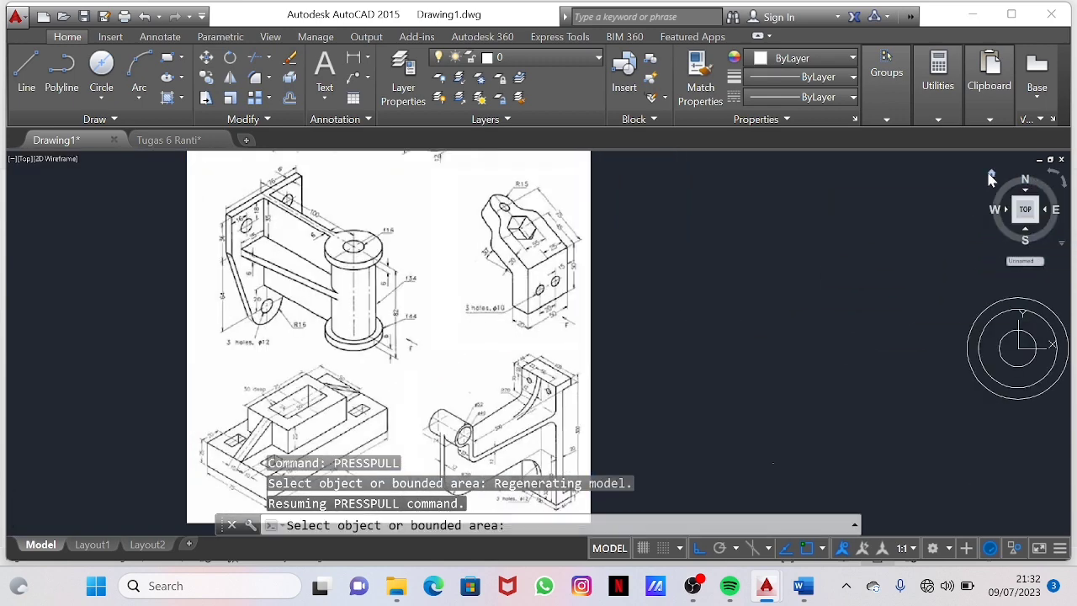
middle_click_drag(1018, 345, 644, 326, "shift")
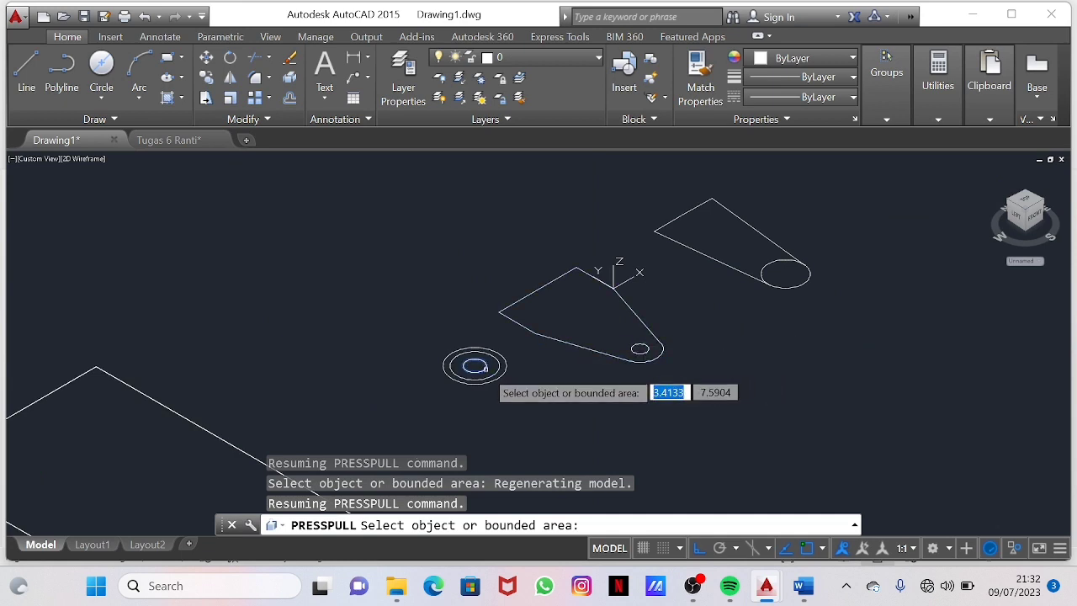
left_click(475, 366)
type("82")
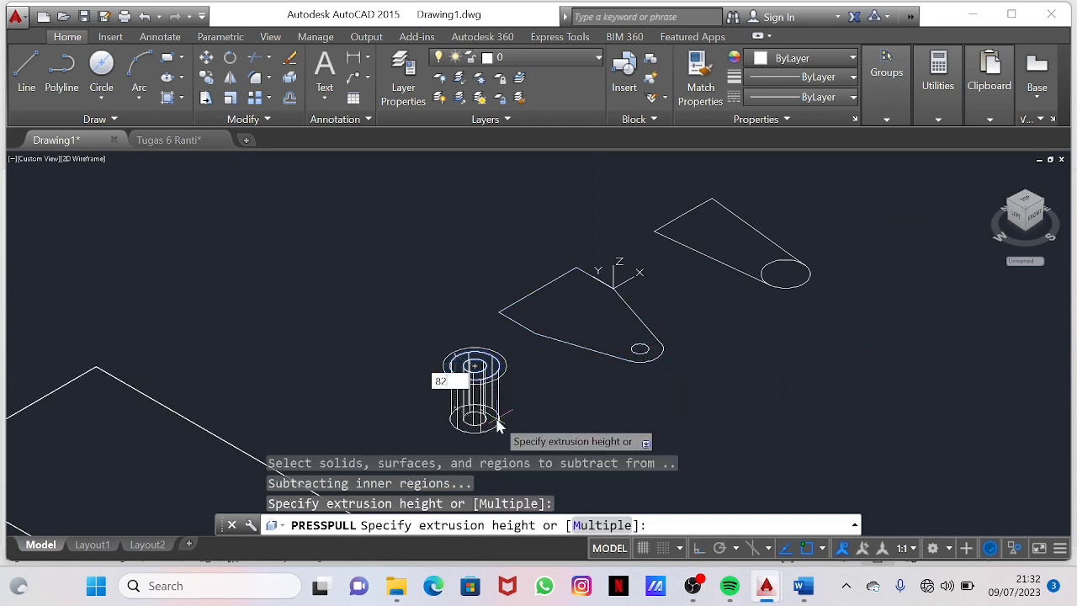
key("Return")
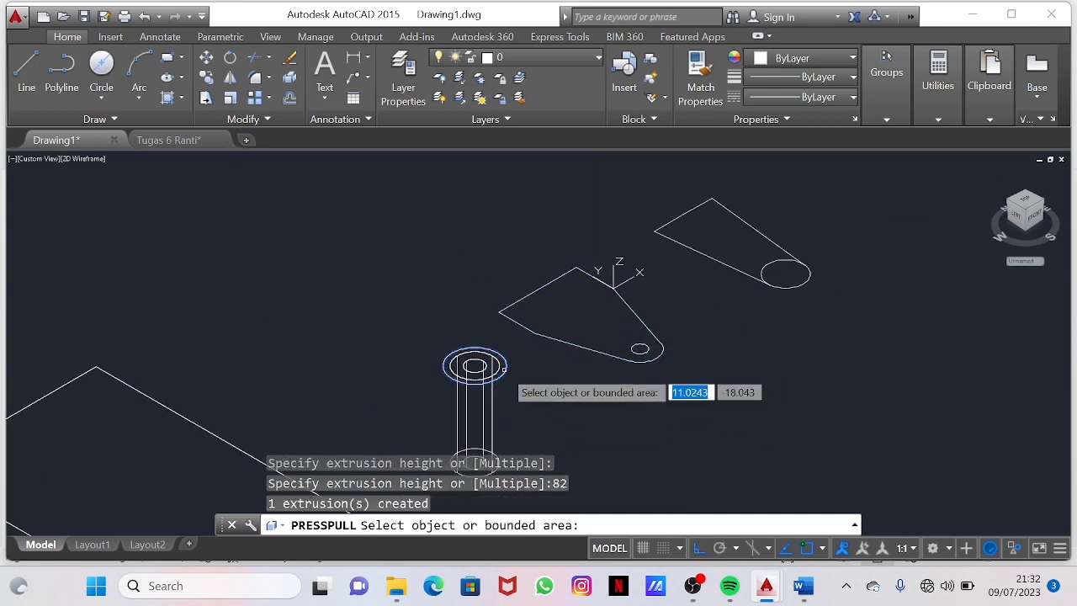
left_click(492, 367)
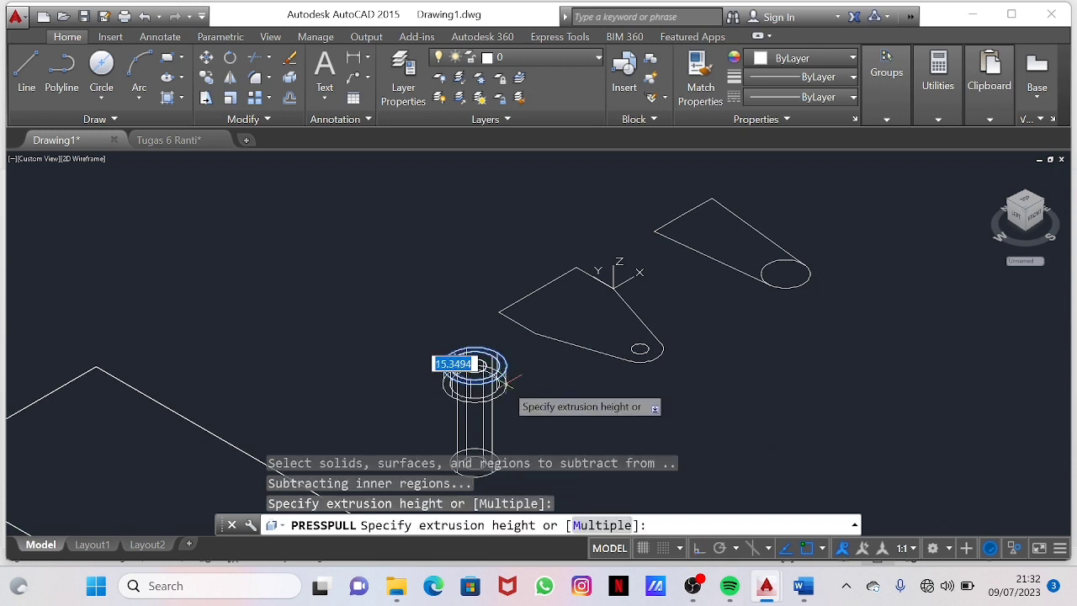
type("6")
key("Return")
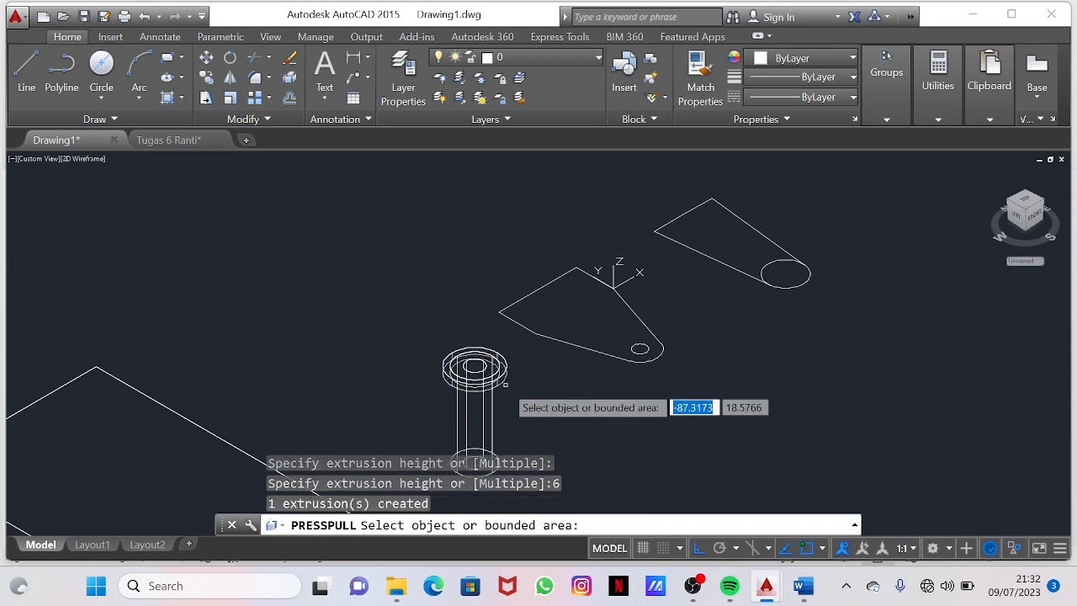
Step: Copy the 6-unit top ring to the cylinder's other end
type("co")
key("Return")
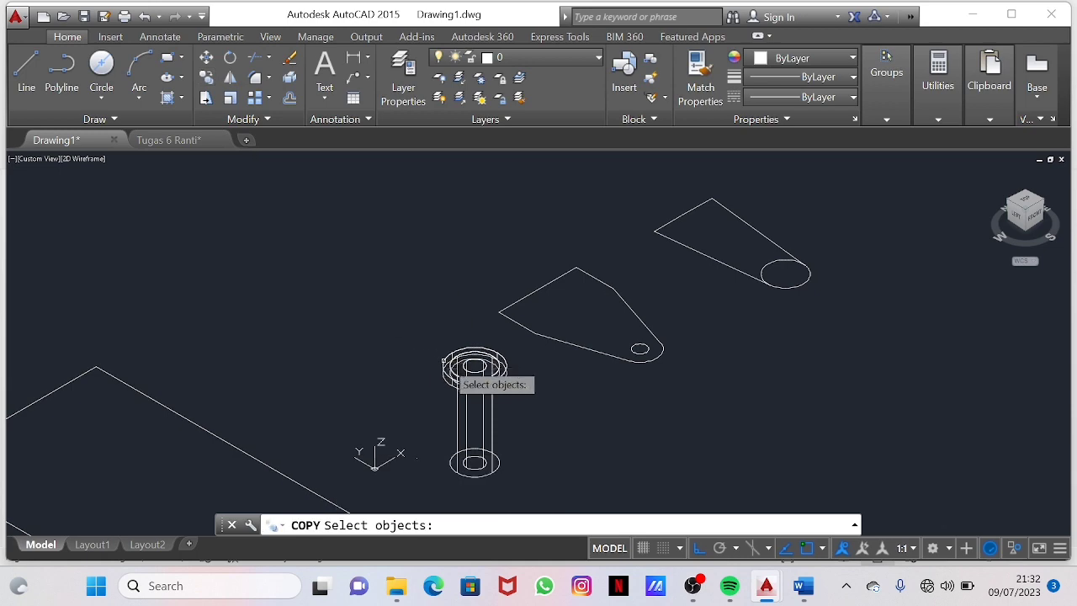
left_click(474, 367)
key("Return")
scroll(474, 367, "up", 2)
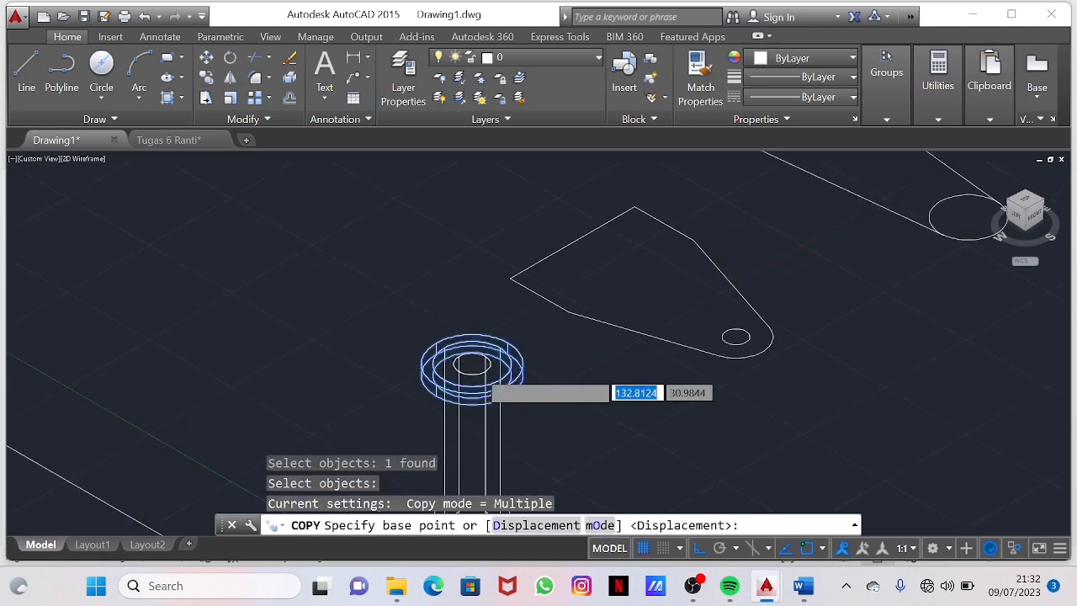
scroll(467, 362, "up", 3)
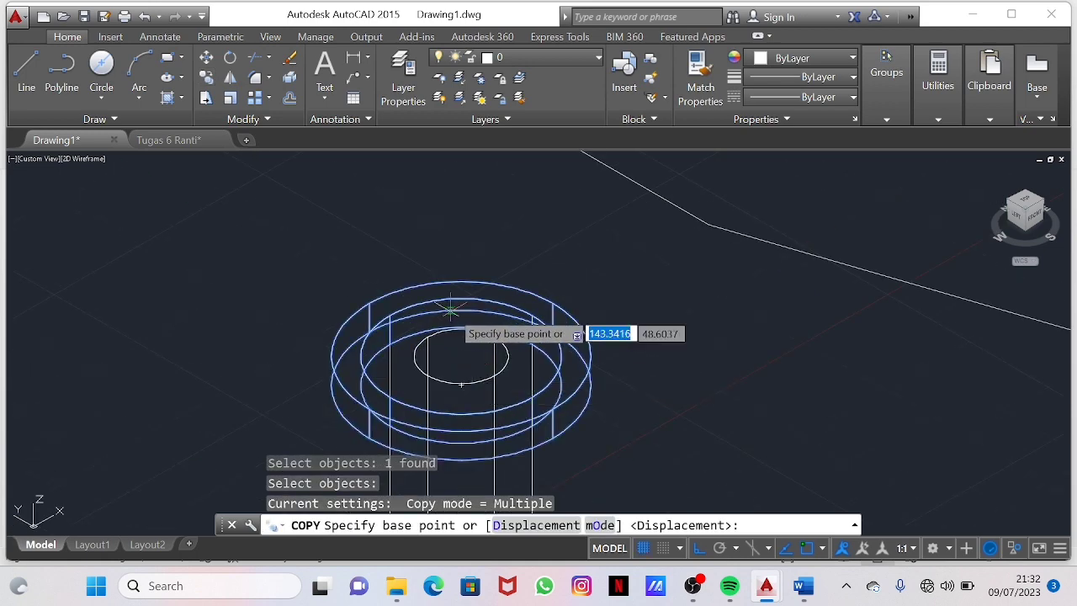
left_click(461, 357)
middle_click_drag(461, 356, 178, 294, "shift")
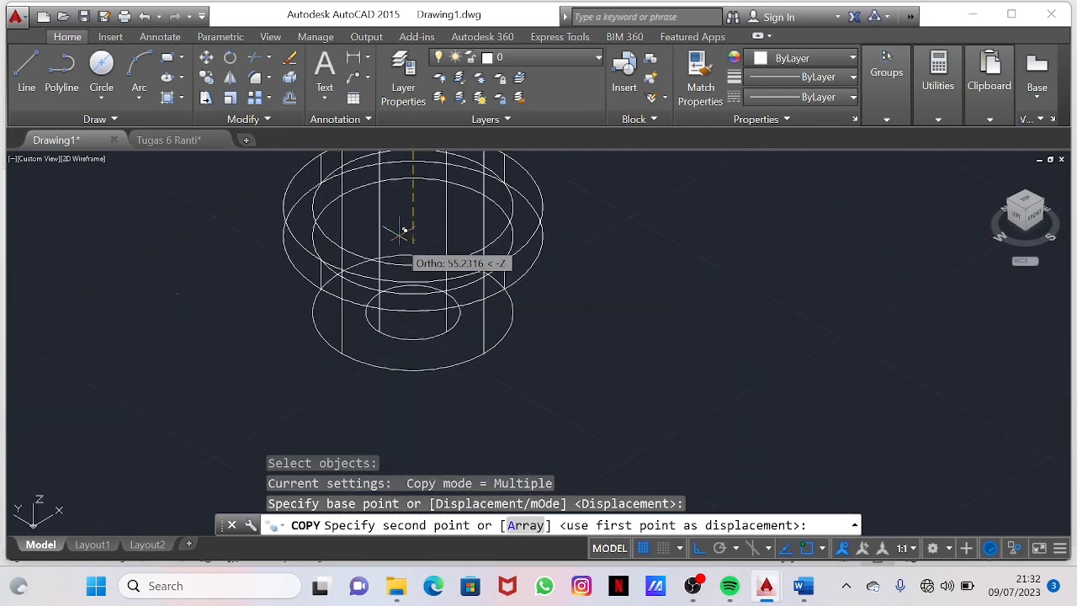
left_click(415, 308)
key("Escape")
Step: Bring the flat plate outline with its small hole into view for press-pulling
scroll(539, 266, "down", 2)
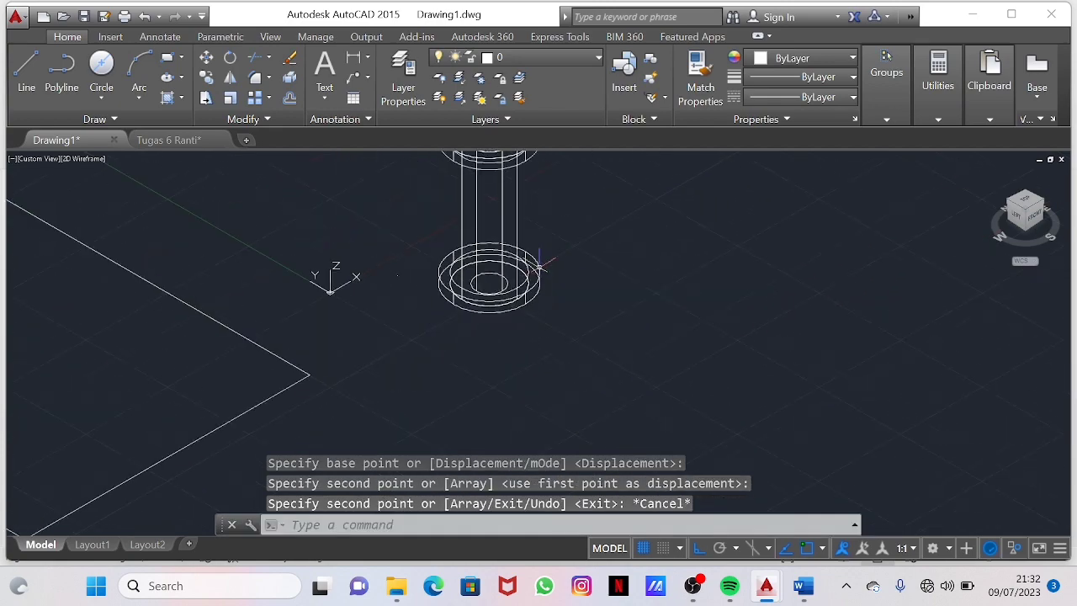
mouse_move(539, 266)
middle_mouse_down()
mouse_move(505, 356)
mouse_move(541, 180)
middle_mouse_up()
middle_click_drag(553, 221, 521, 268)
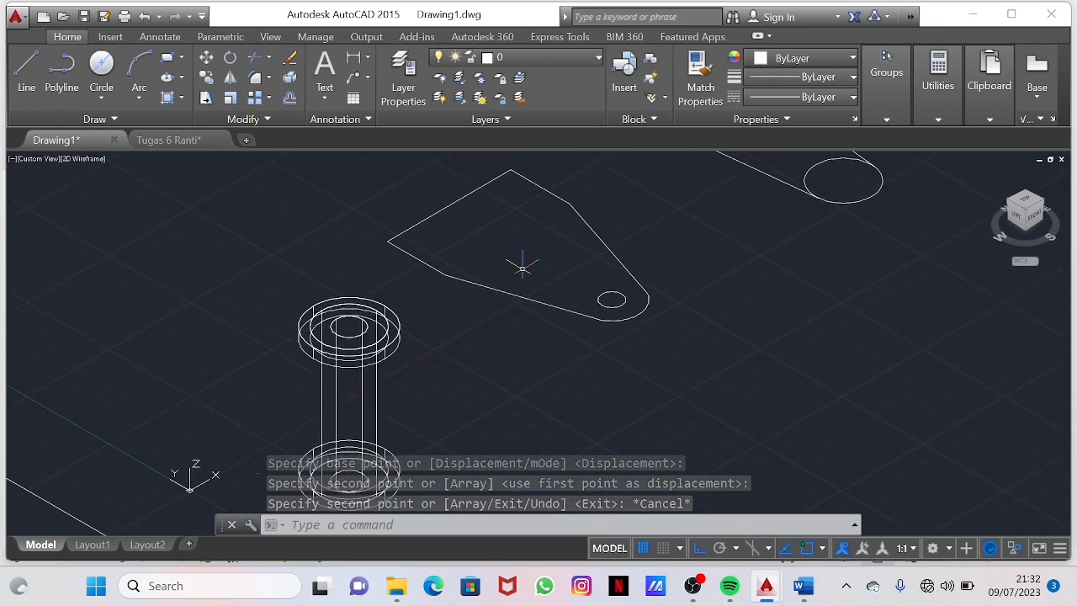
type("pres")
key("Return")
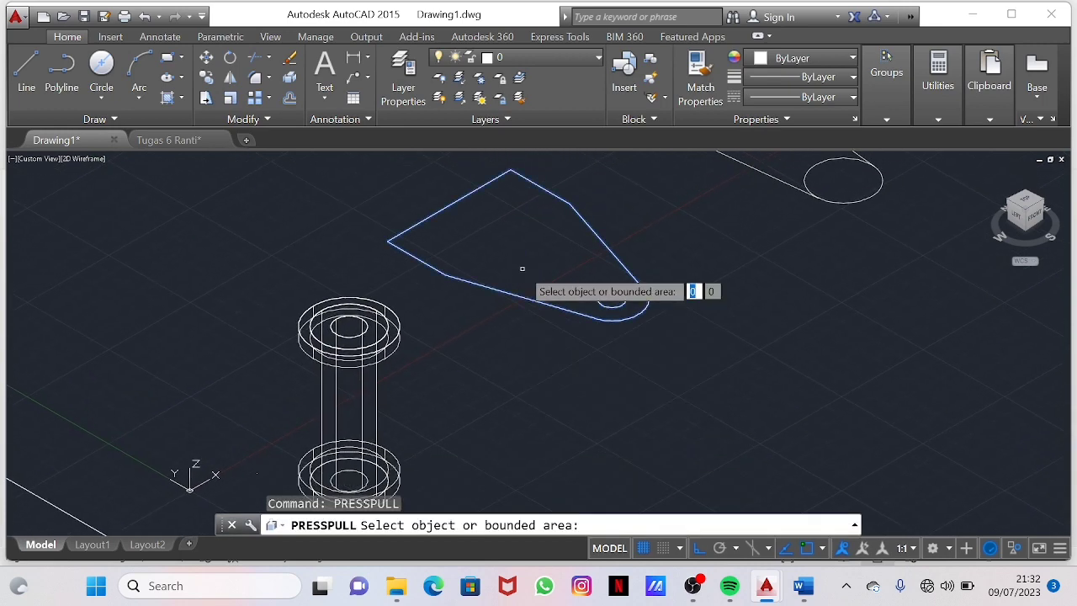
Step: Press-pull the holed plate outline to 6 units thick
left_click(521, 268)
type("6")
key("Return")
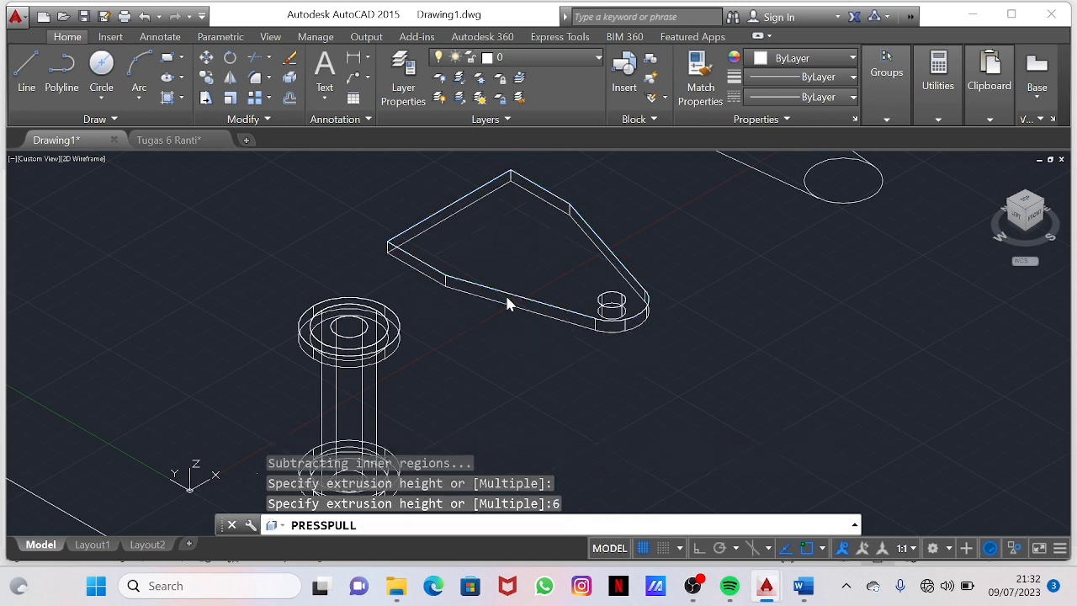
middle_click_drag(769, 224, 642, 425)
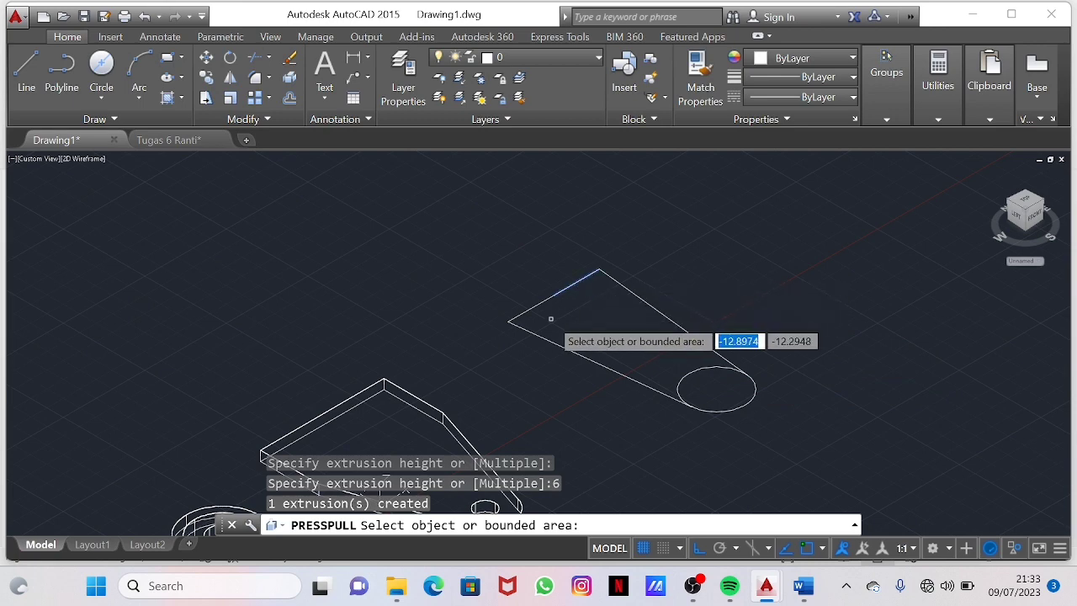
key("Return")
Step: Join the second outline's four lines into one polyline
type("jo")
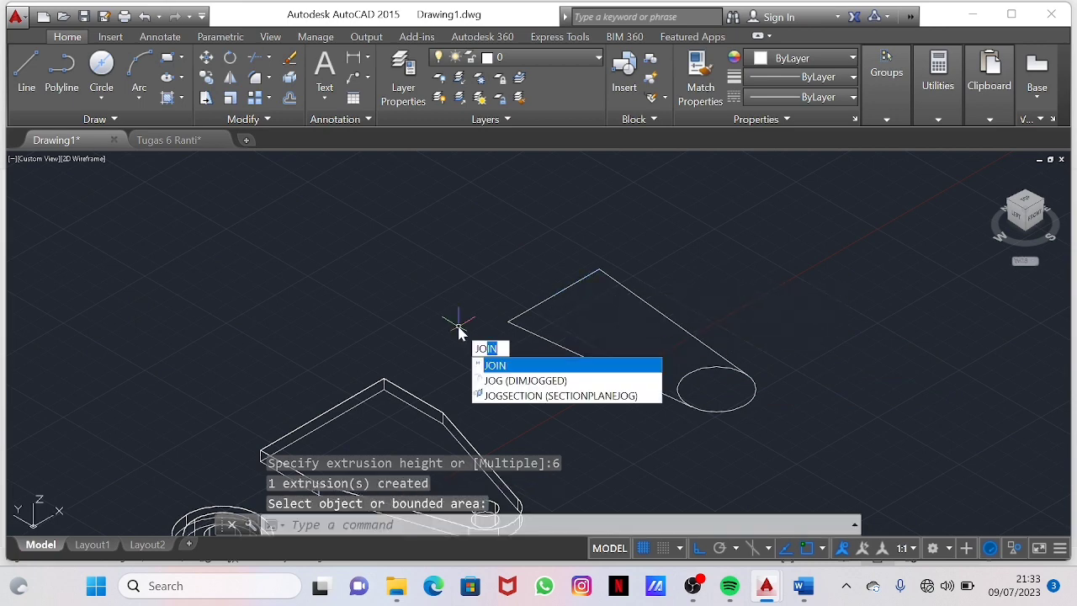
key("Return")
left_click(640, 260)
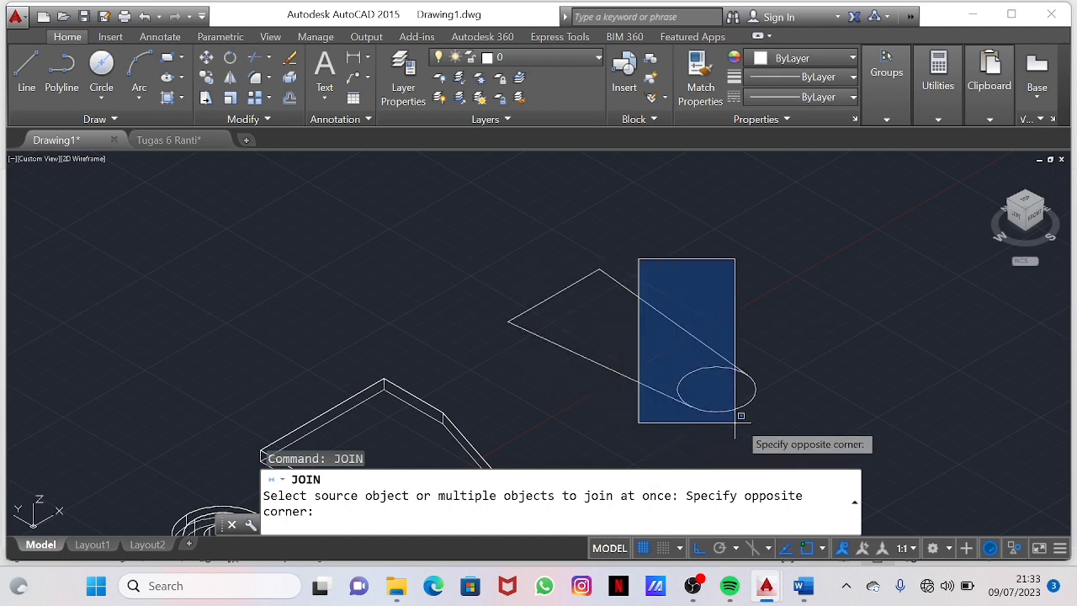
left_click(535, 363)
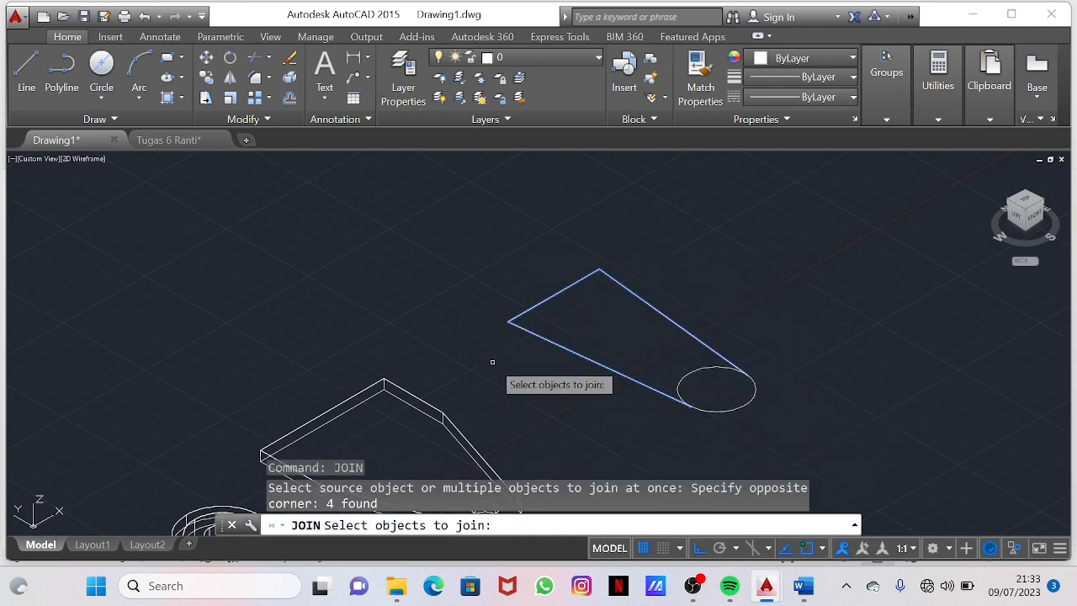
key("Return")
Step: Press-pull the joined second outline to 6 units thick
type("press")
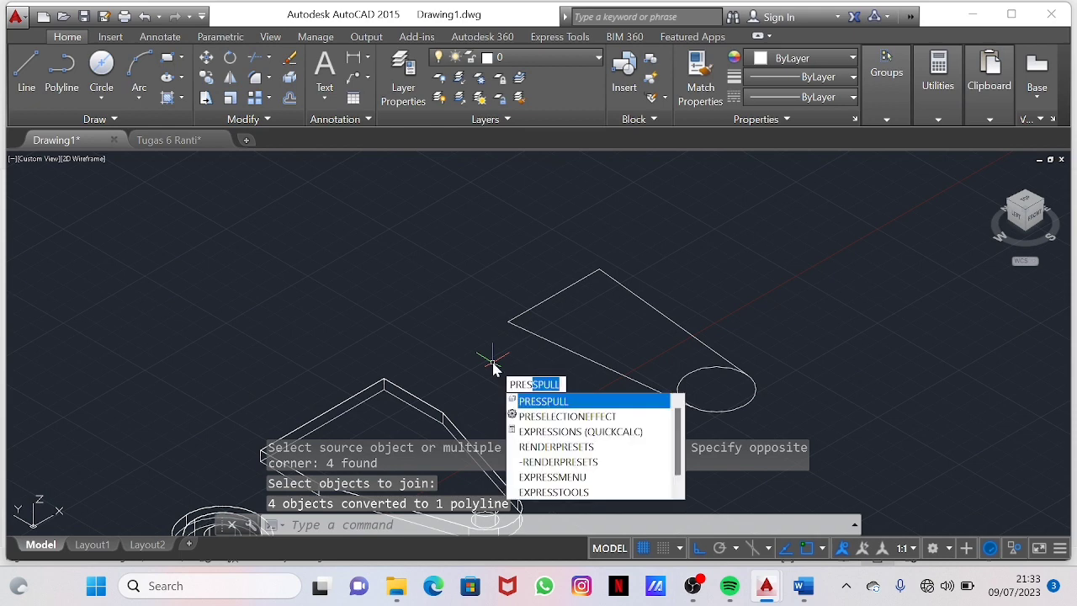
key("Return")
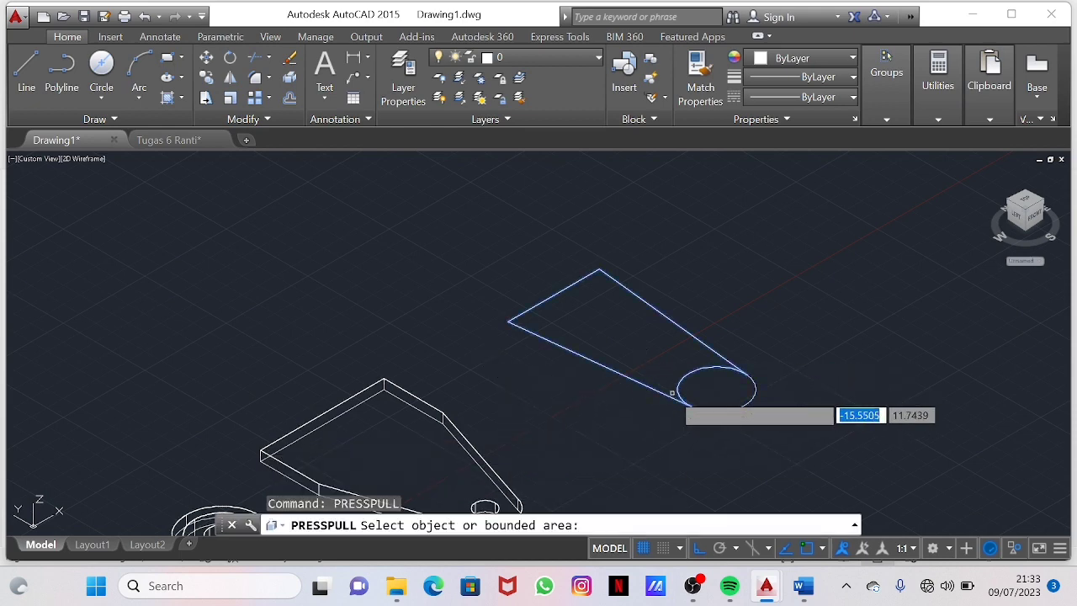
left_click(673, 393)
key("Return")
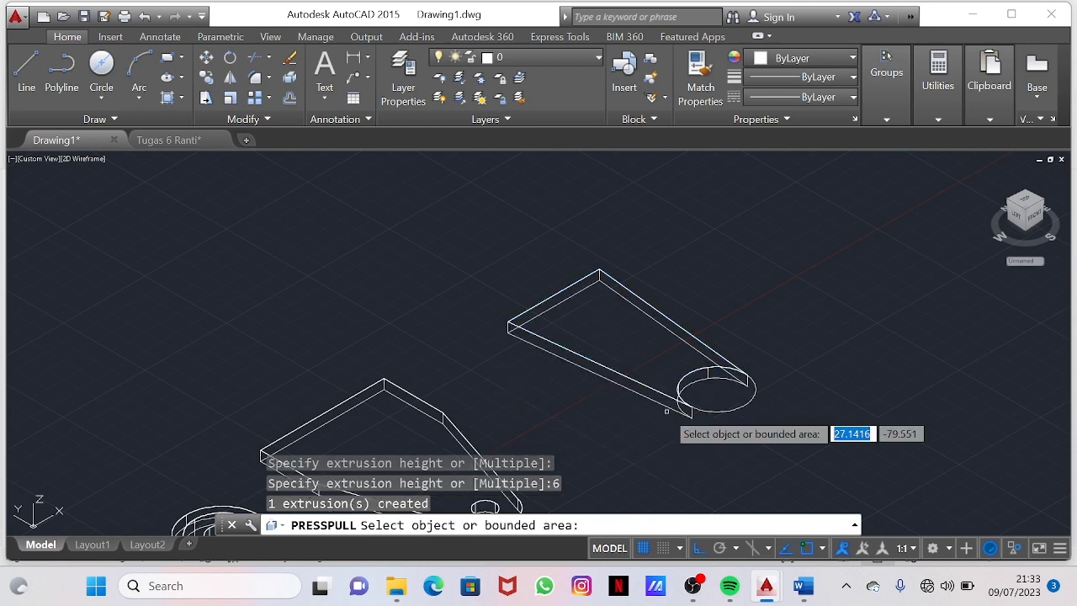
key("Return")
scroll(605, 293, "down", 2)
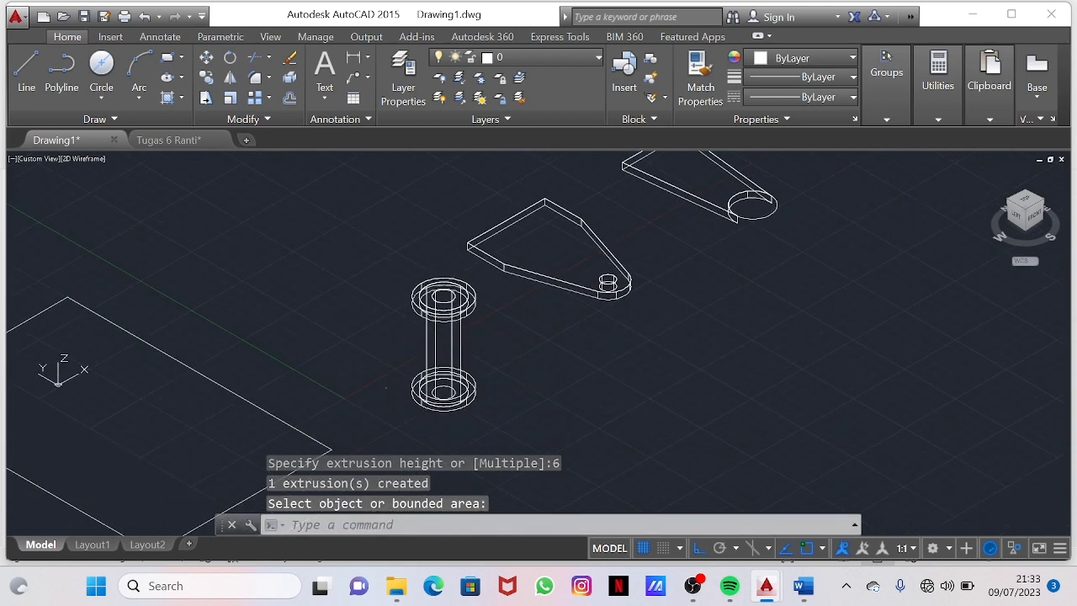
middle_click_drag(589, 320, 605, 293)
left_click(599, 266)
type("3D")
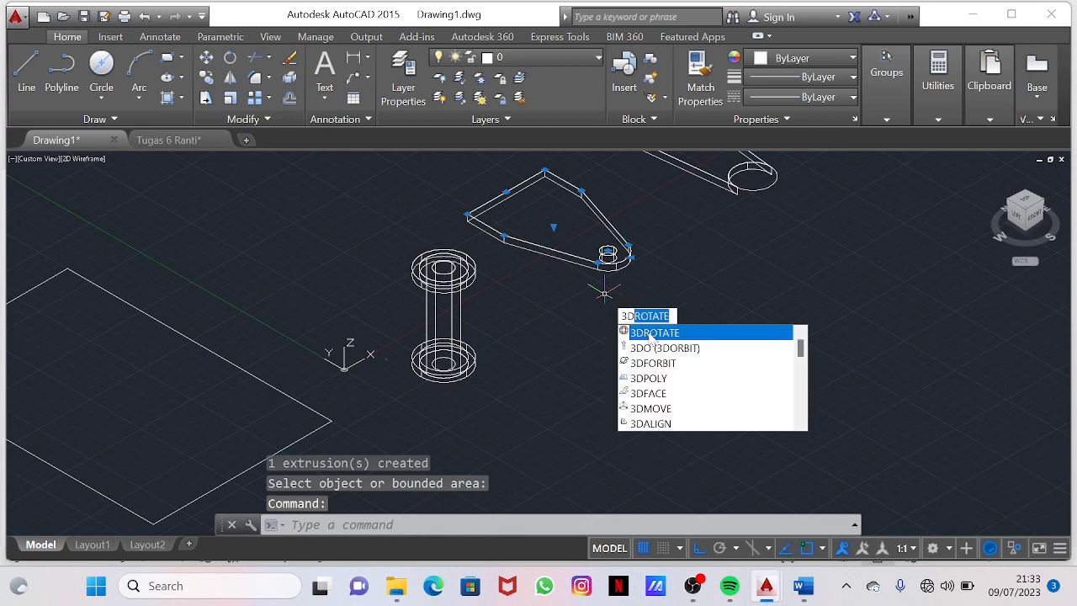
Step: Rotate the holed plate 90° in 3D so it turns vertical
left_click(652, 337)
left_click(559, 217)
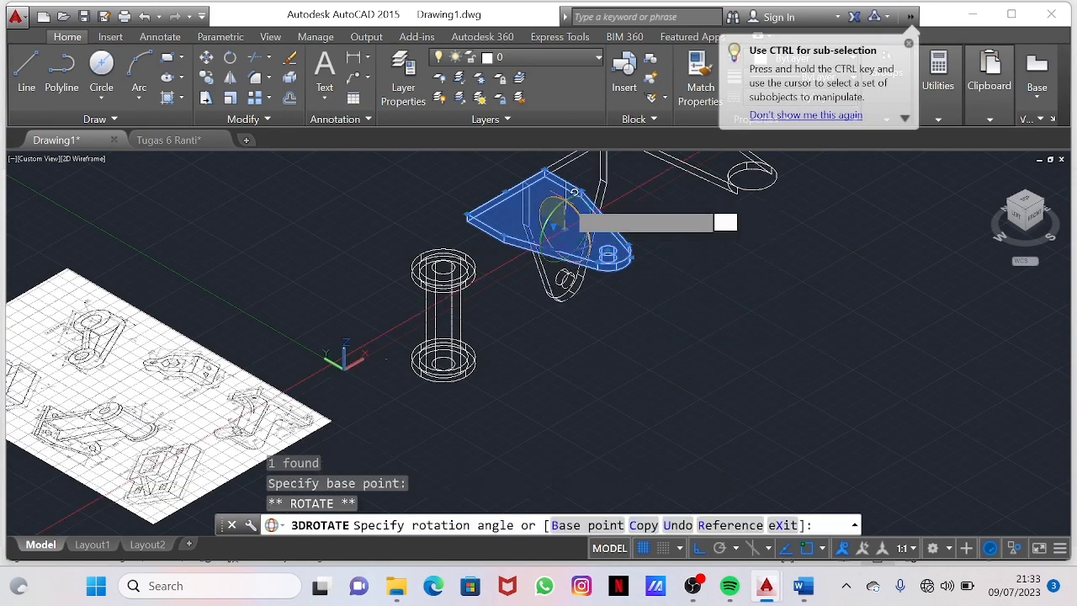
type("90")
key("Return")
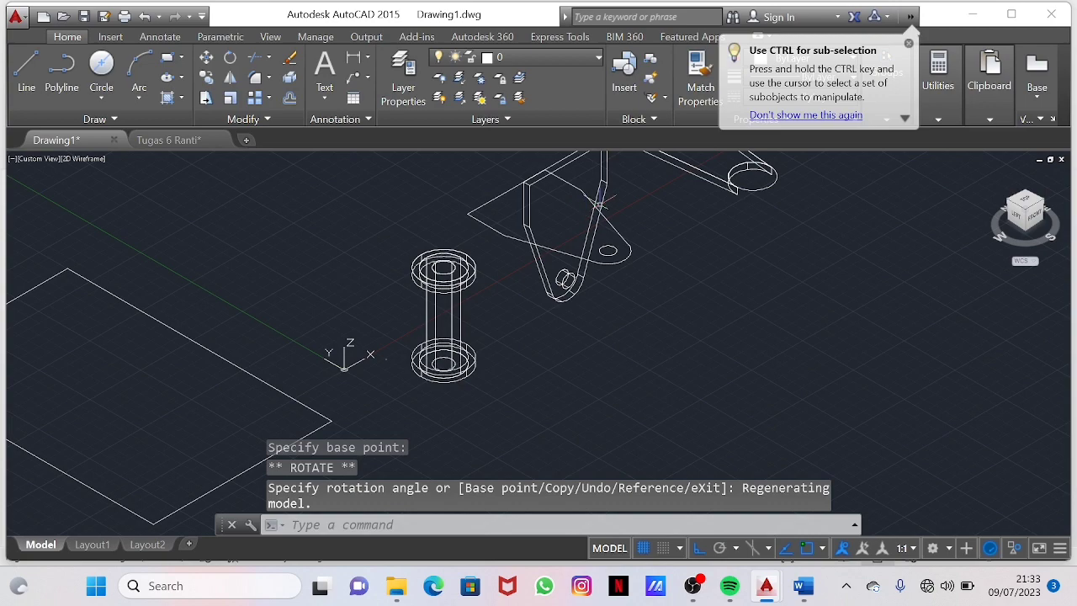
Step: Rotate the plate again about a second axis so it stands upright
left_click(600, 202)
type("3d")
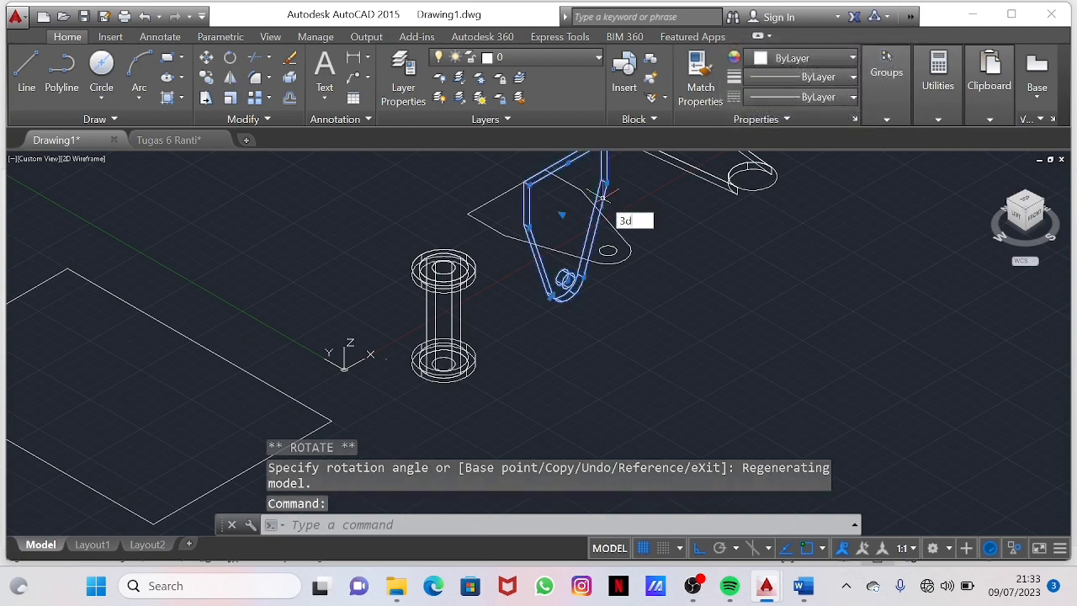
type("rotate")
key("Return")
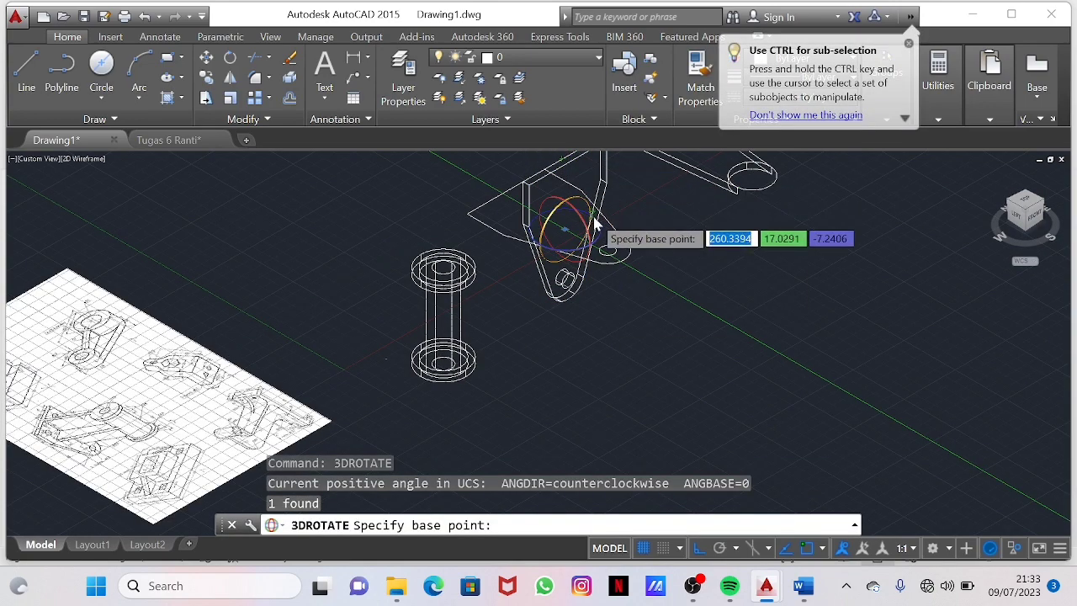
left_click(594, 223)
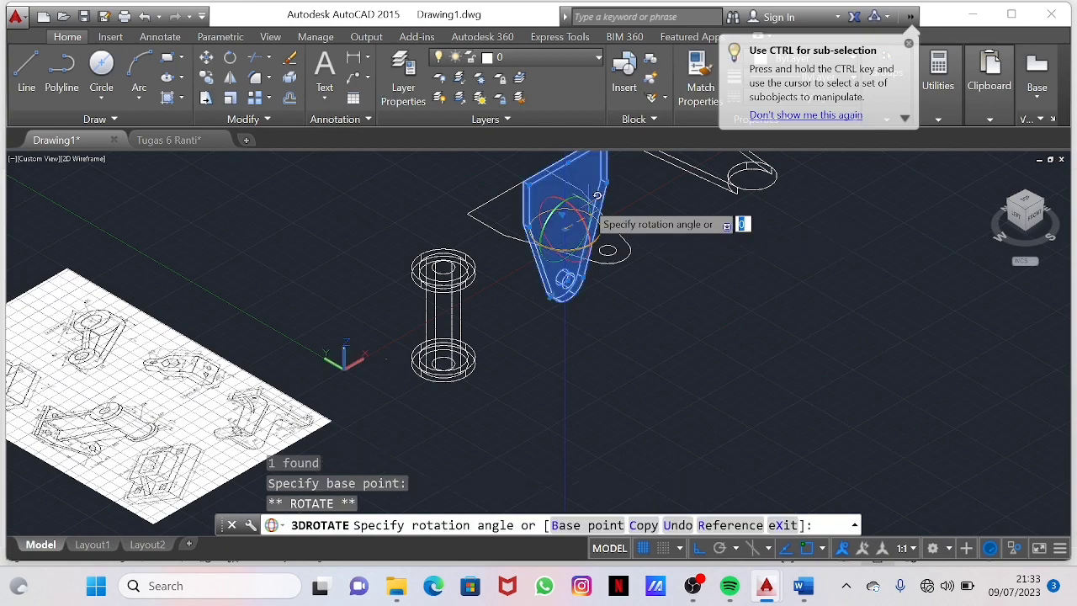
left_click(436, 171)
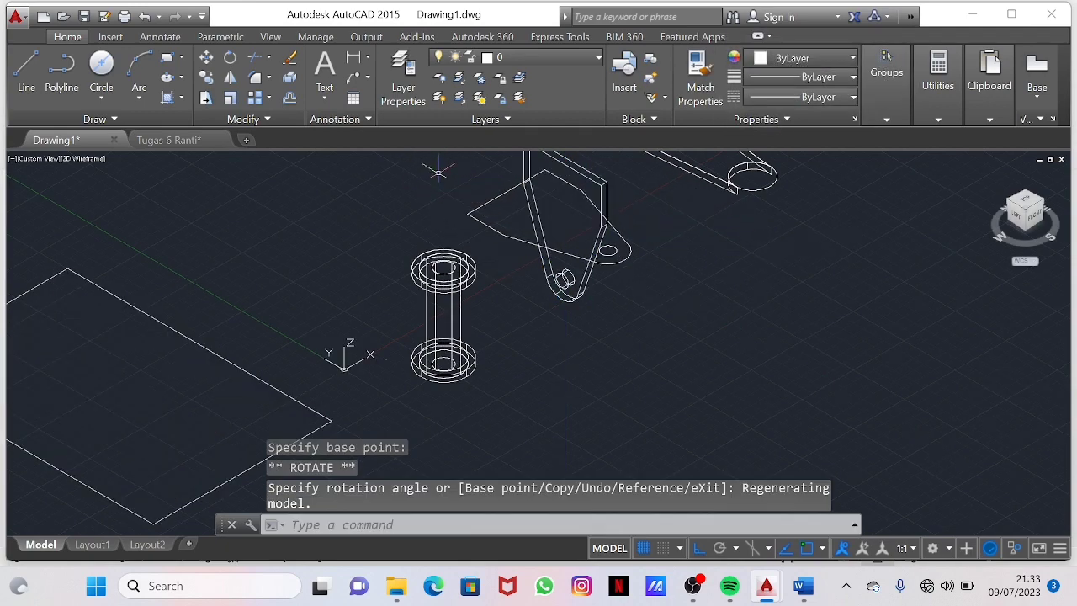
left_click(206, 58)
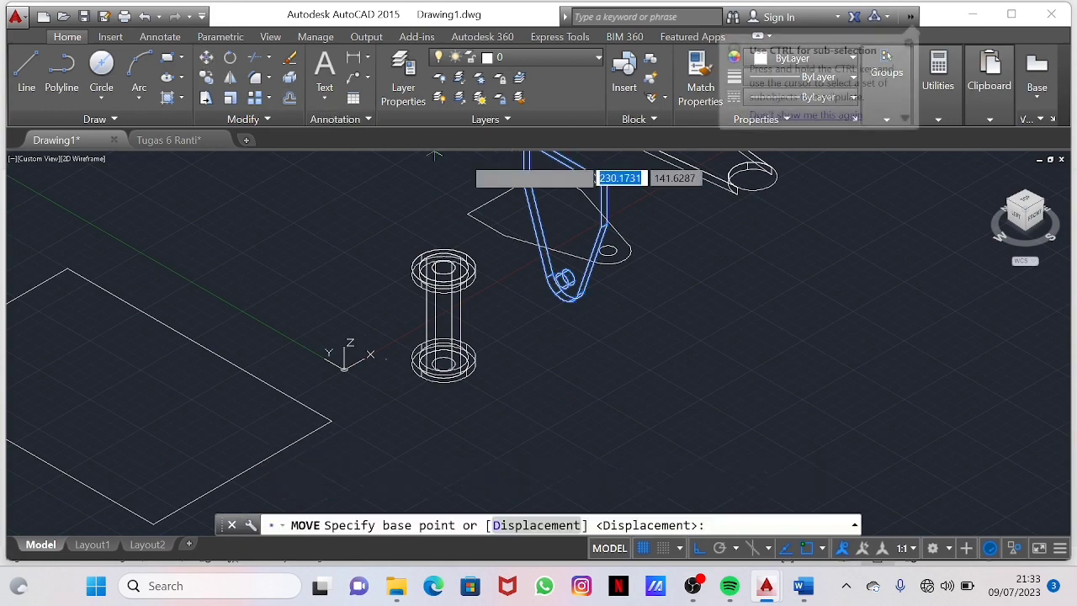
Step: Cancel the pending move and end object isolation so all parts show
left_click(563, 159)
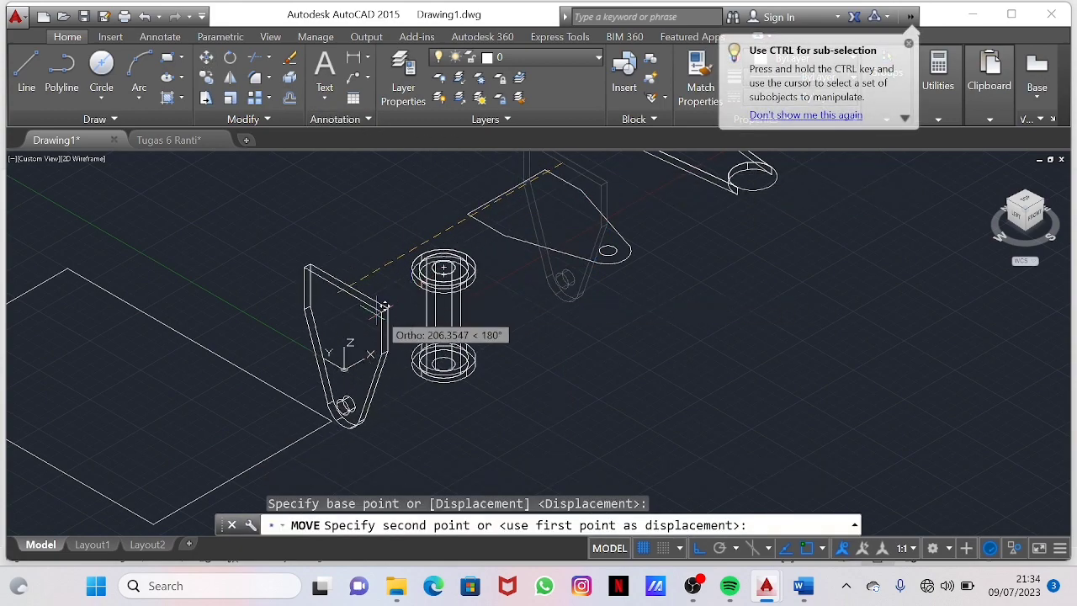
key("Escape")
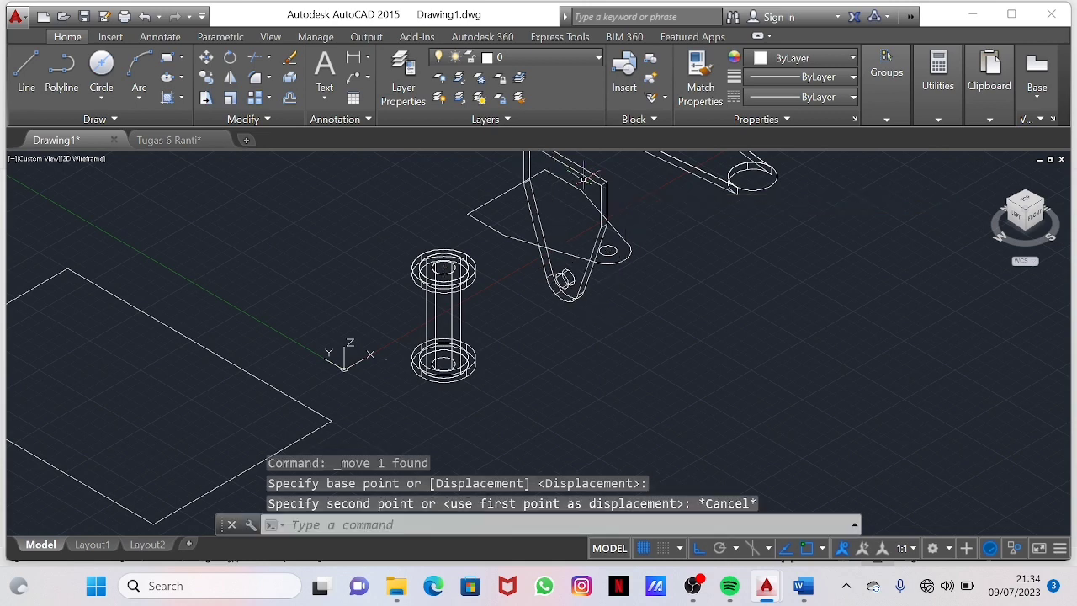
right_click(582, 177)
mouse_move(628, 261)
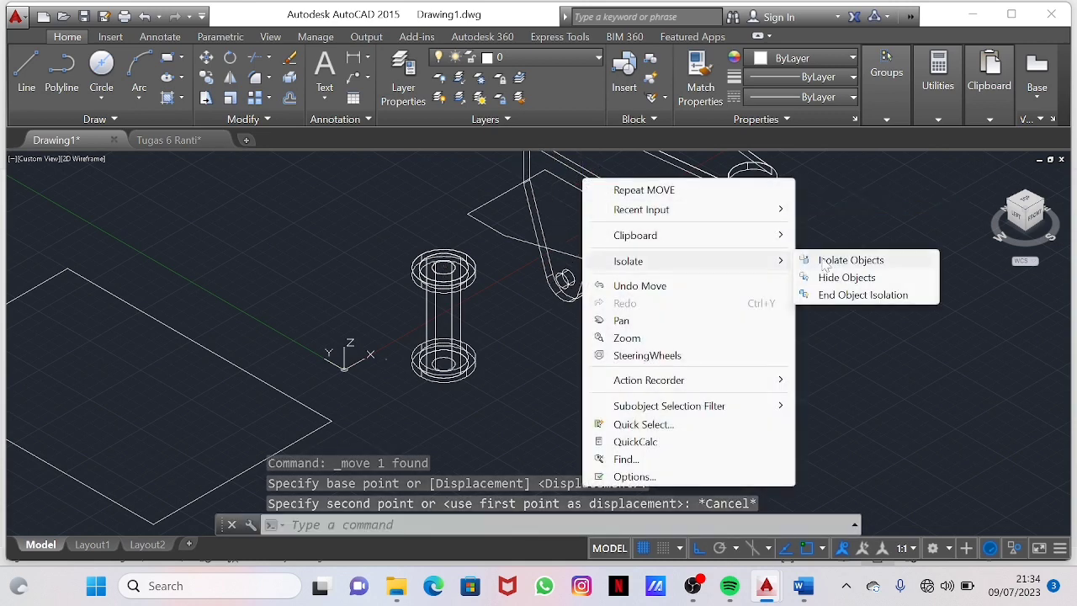
left_click(914, 294)
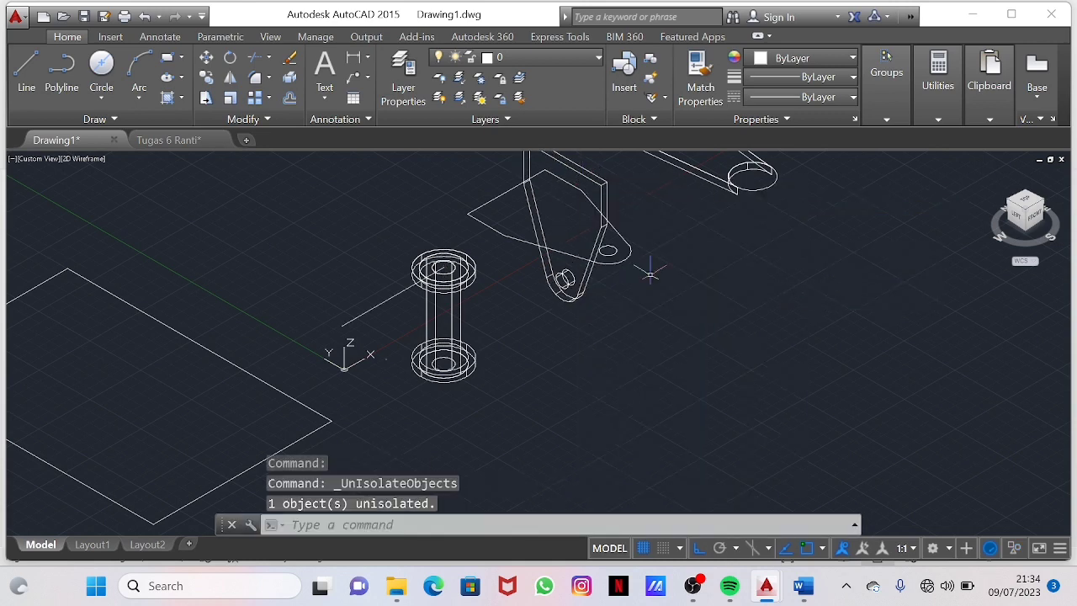
Step: Move the upright plate to sit beside the cylinder
left_click(593, 176)
left_click(206, 57)
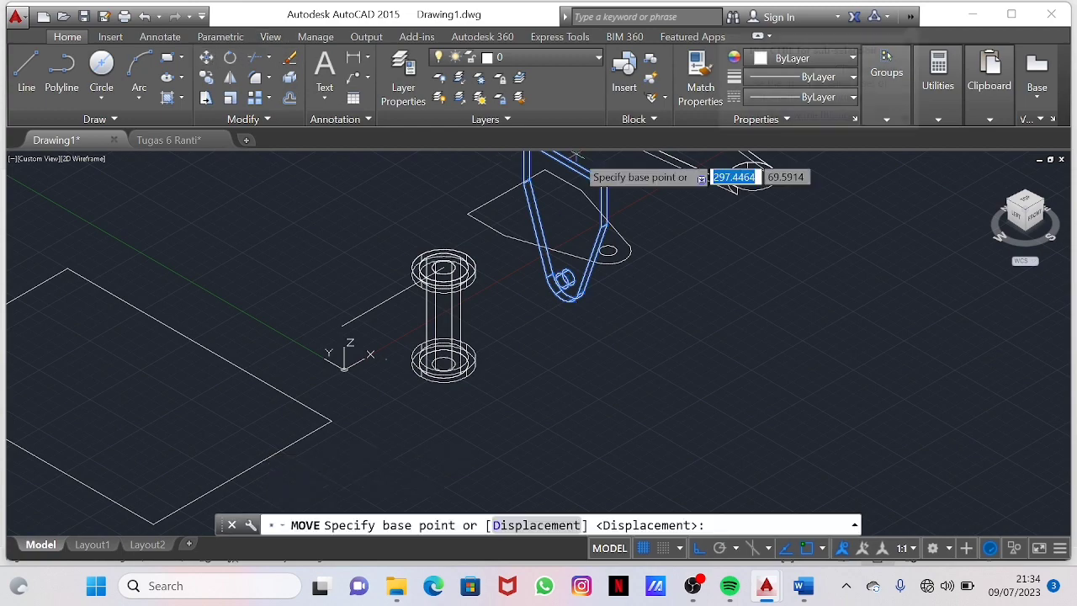
left_click(547, 171)
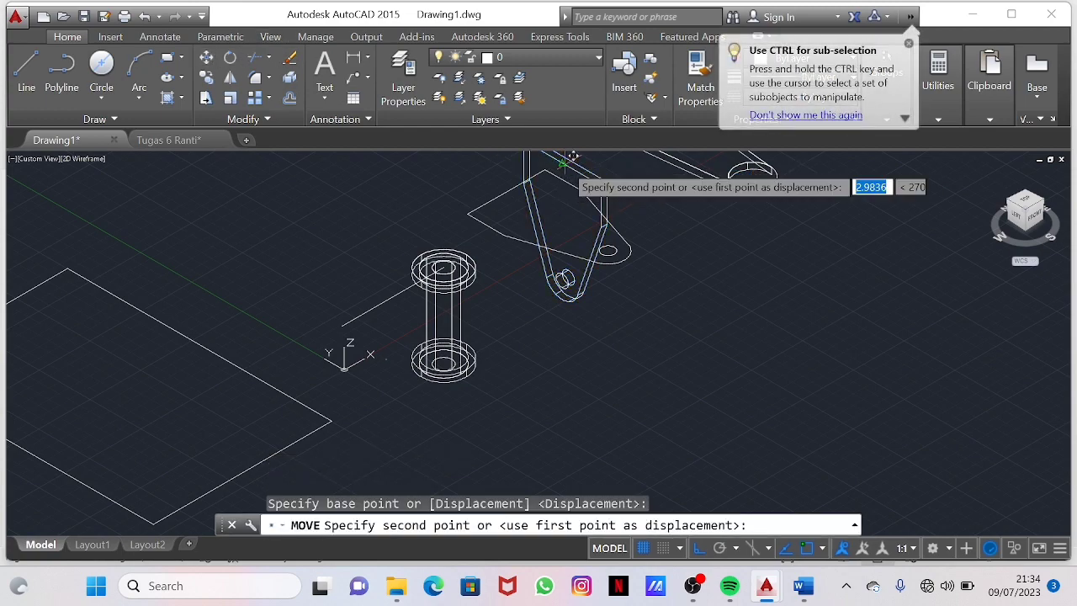
left_click(340, 324)
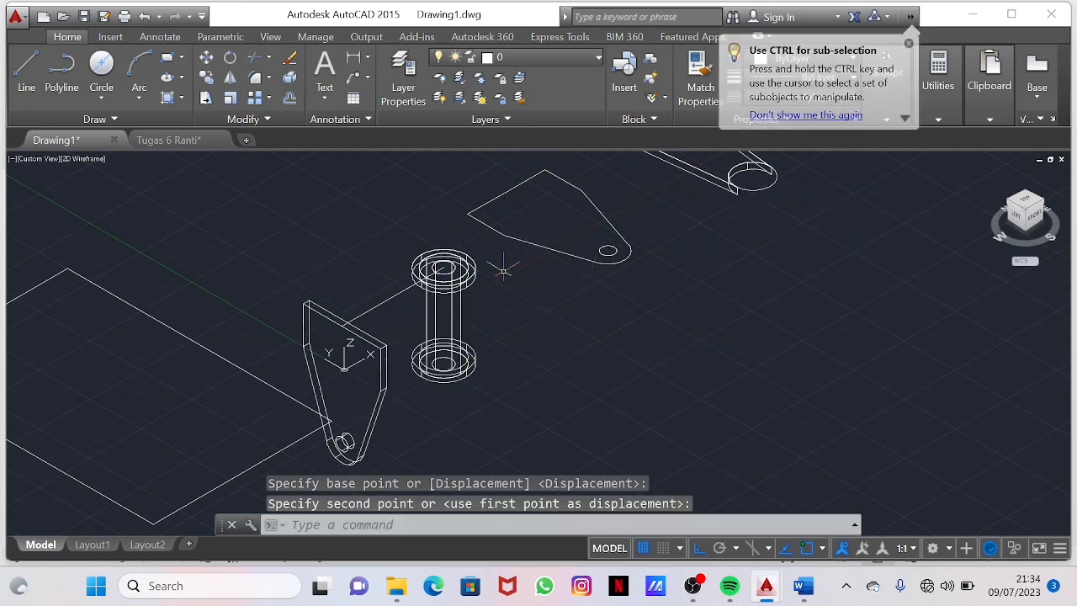
Step: Select the upper plate and bring the Word reference drawing 'Tugas 6 gambar 3d dasar' to front
middle_click_drag(707, 170, 673, 269)
left_click(671, 271)
type("R")
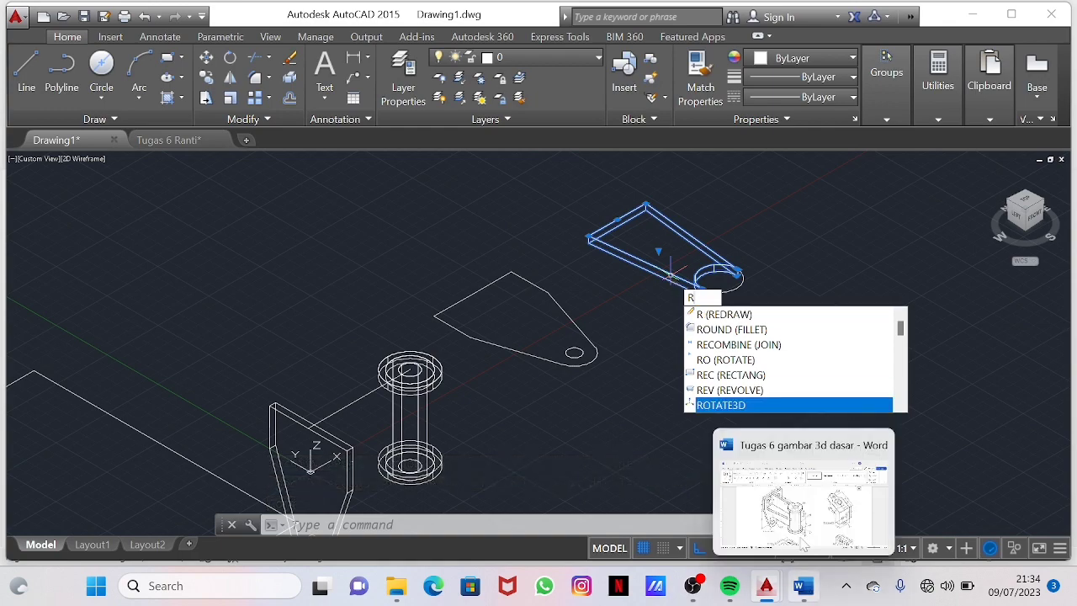
left_click(800, 509)
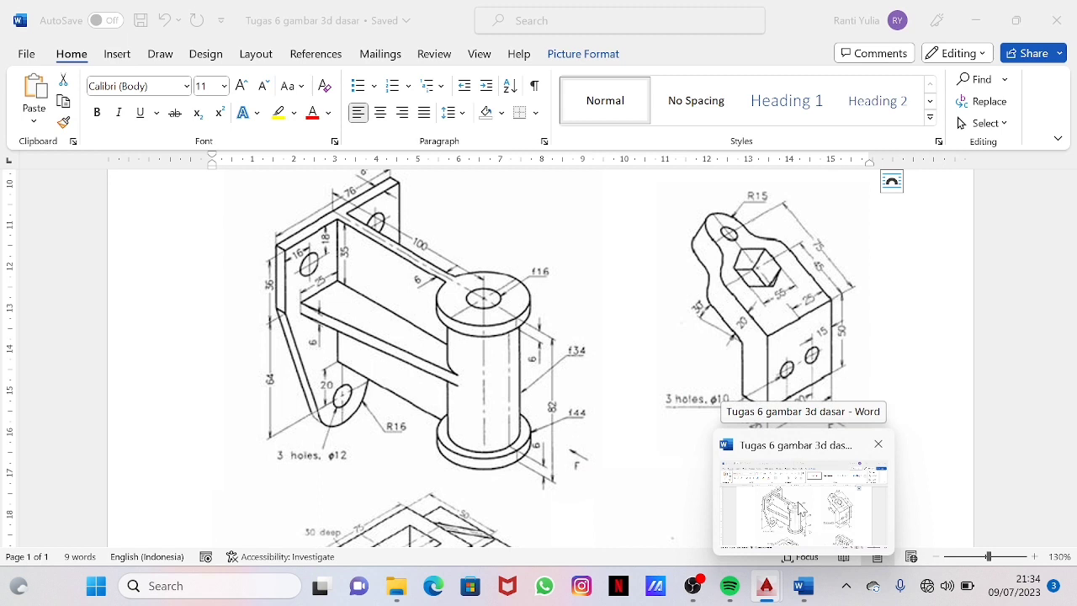
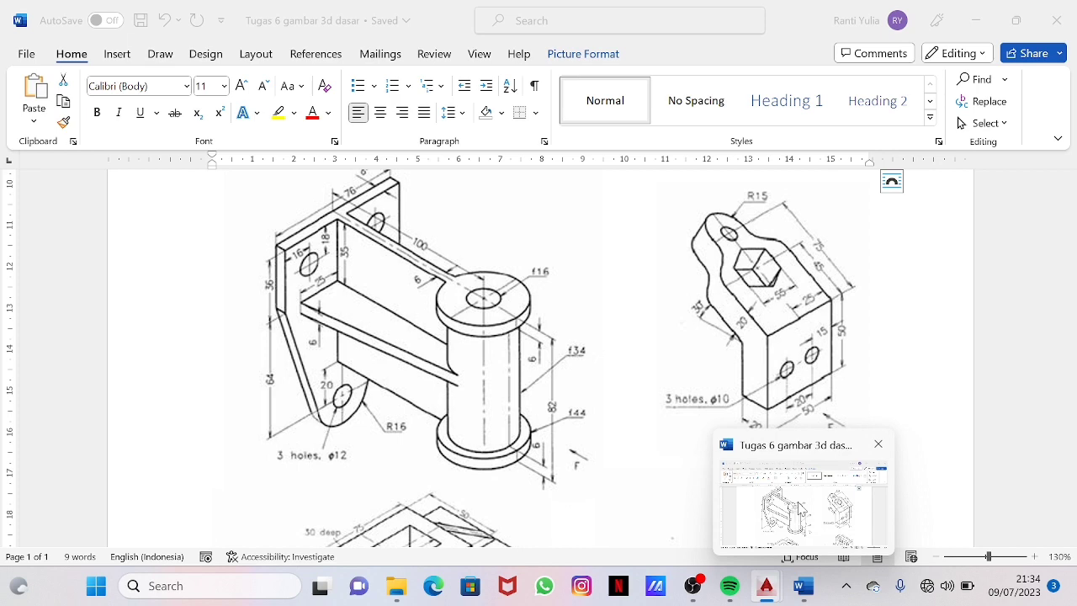
Step: Back in AutoCAD, draw a 38-unit line starting on the bracket
left_click(800, 569)
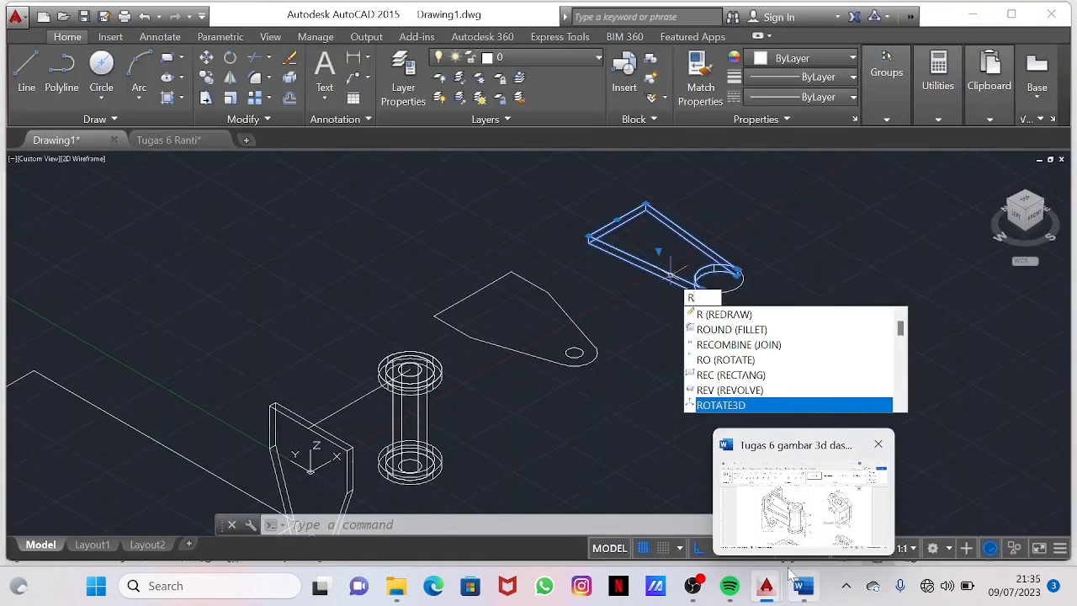
key("BackSpace")
middle_click_drag(276, 232, 257, 90)
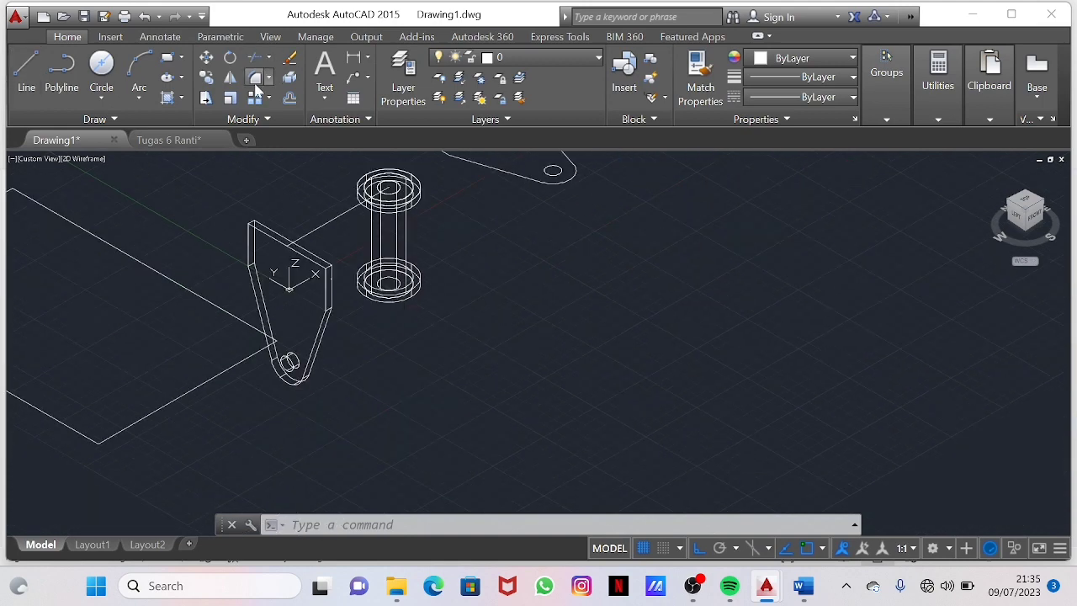
left_click(26, 75)
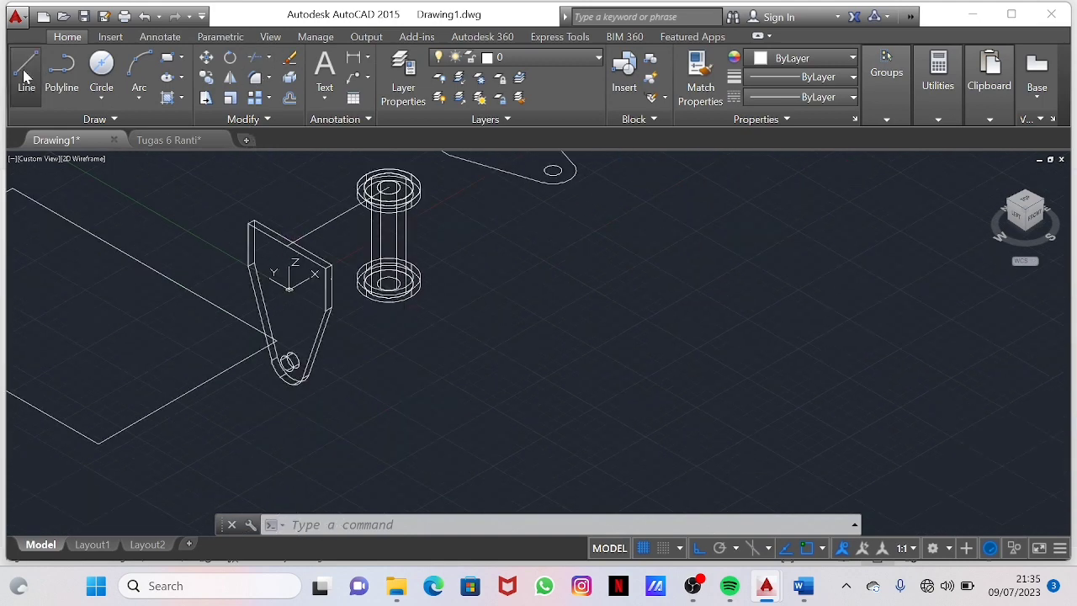
left_click(287, 246)
type("38")
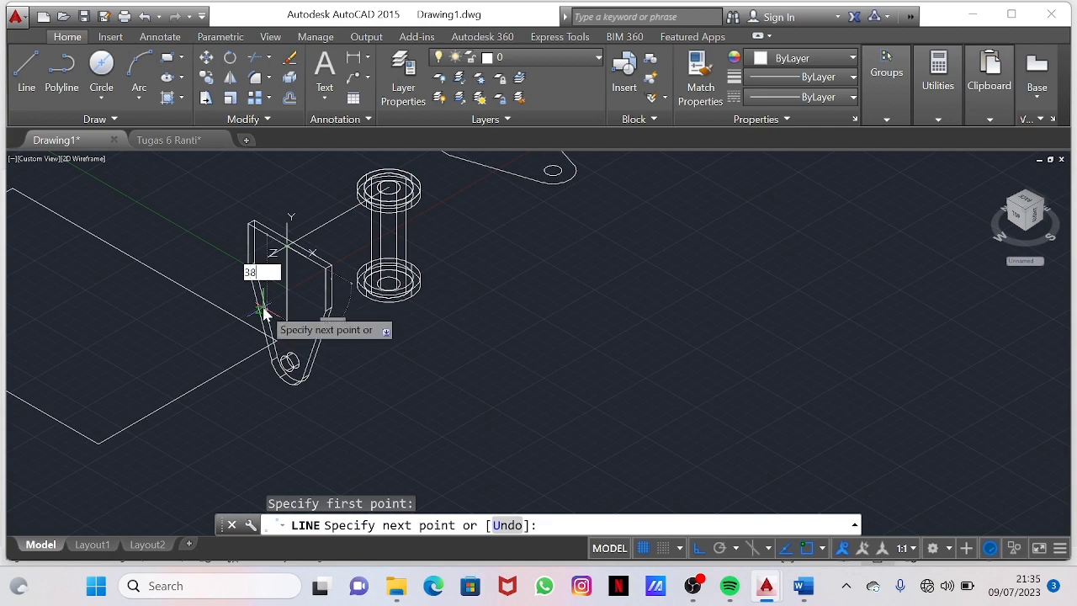
key("Return")
key("Escape")
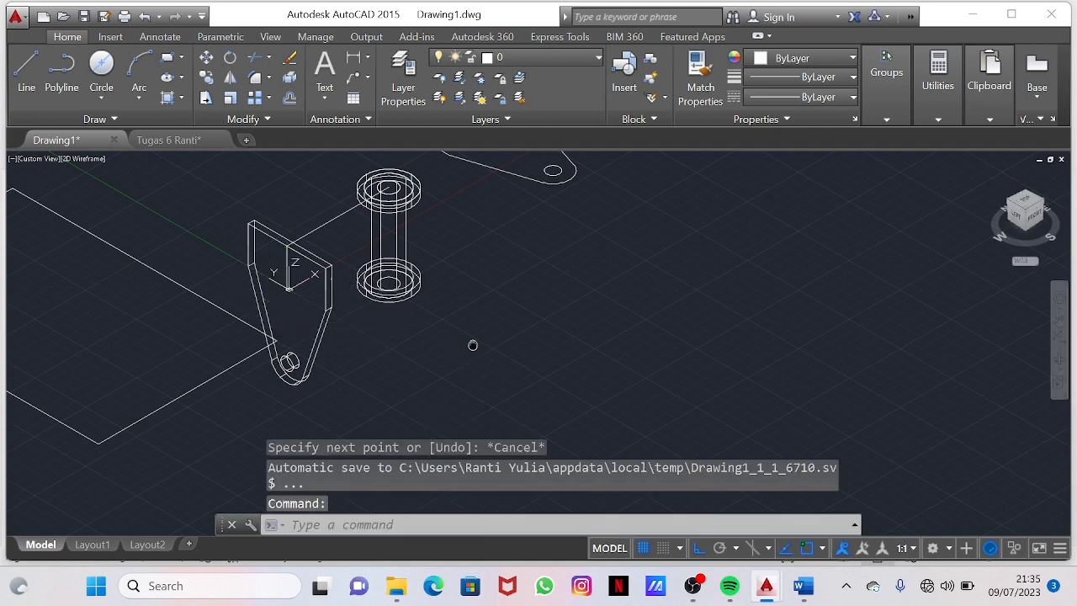
Step: Window-select the upper tapered plate and rotate it 90 degrees with 3DROTATE
middle_click_drag(473, 345, 373, 444)
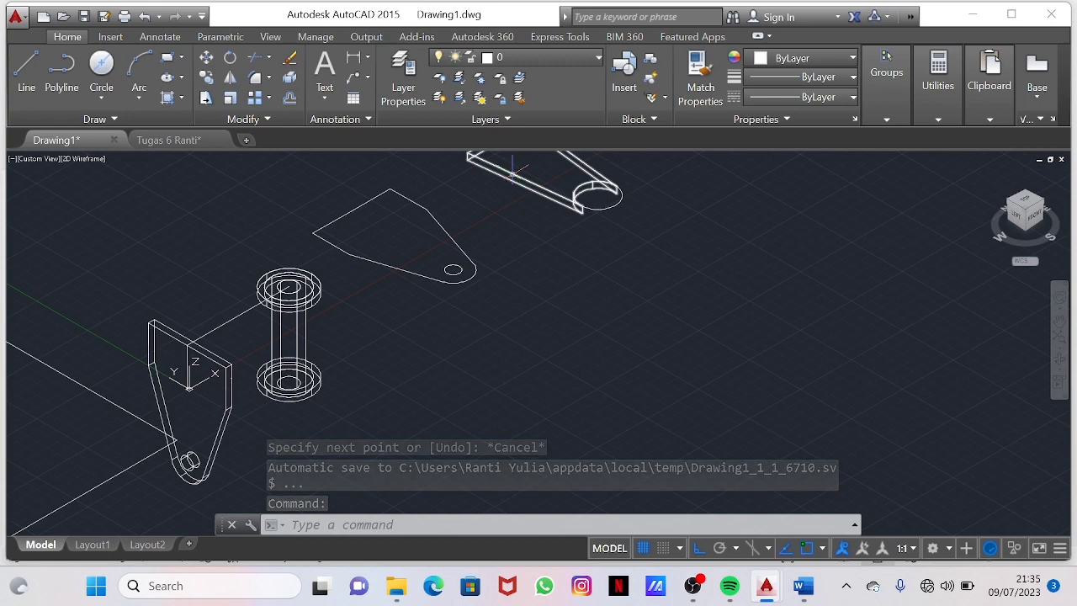
middle_click_drag(517, 187, 493, 275)
left_click(490, 266)
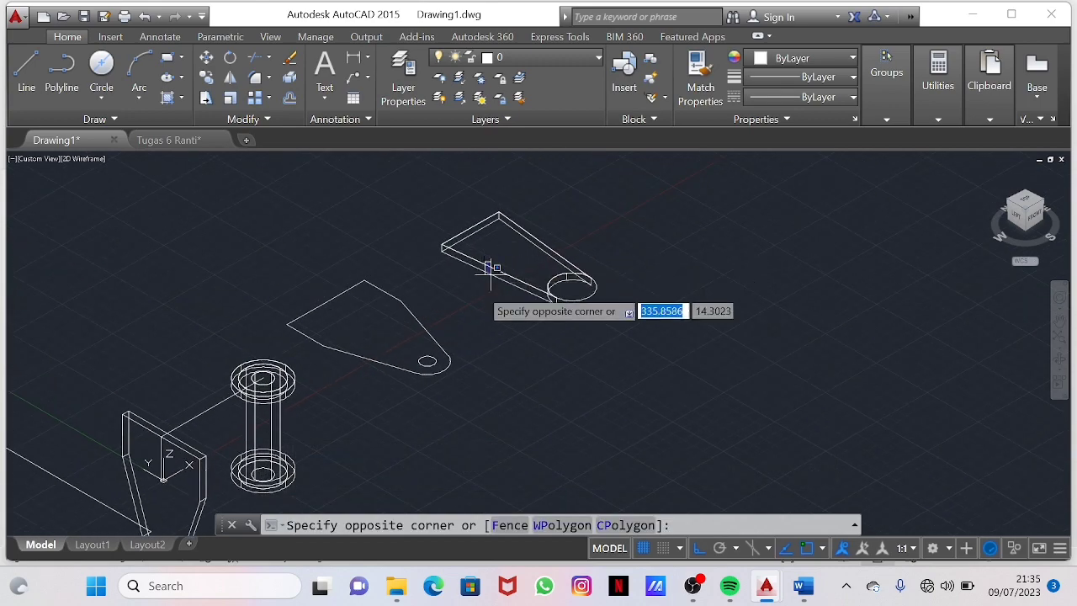
left_click(476, 292)
type("3")
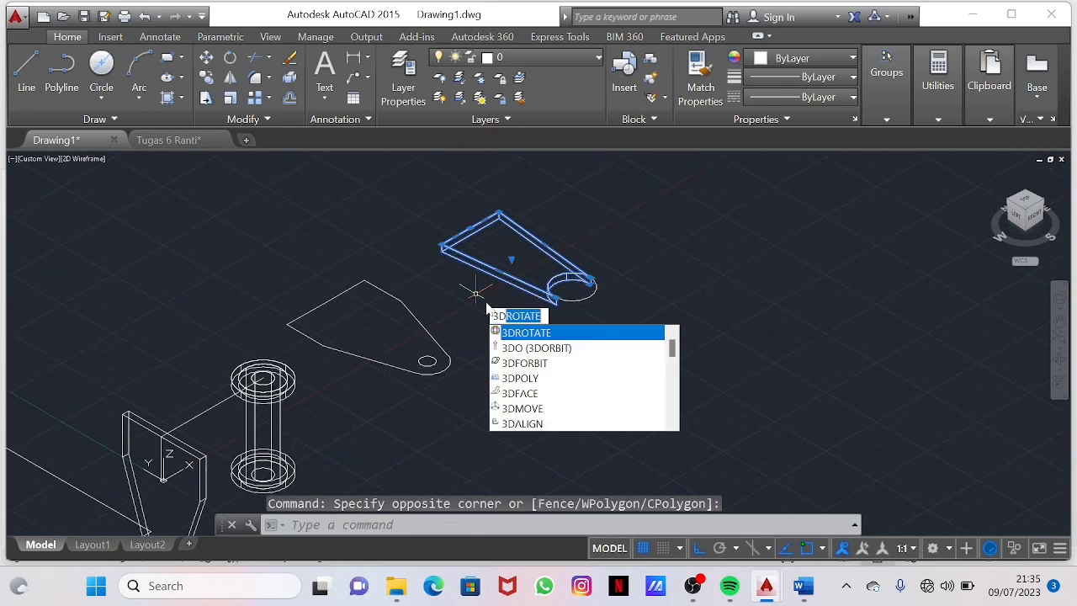
key("Return")
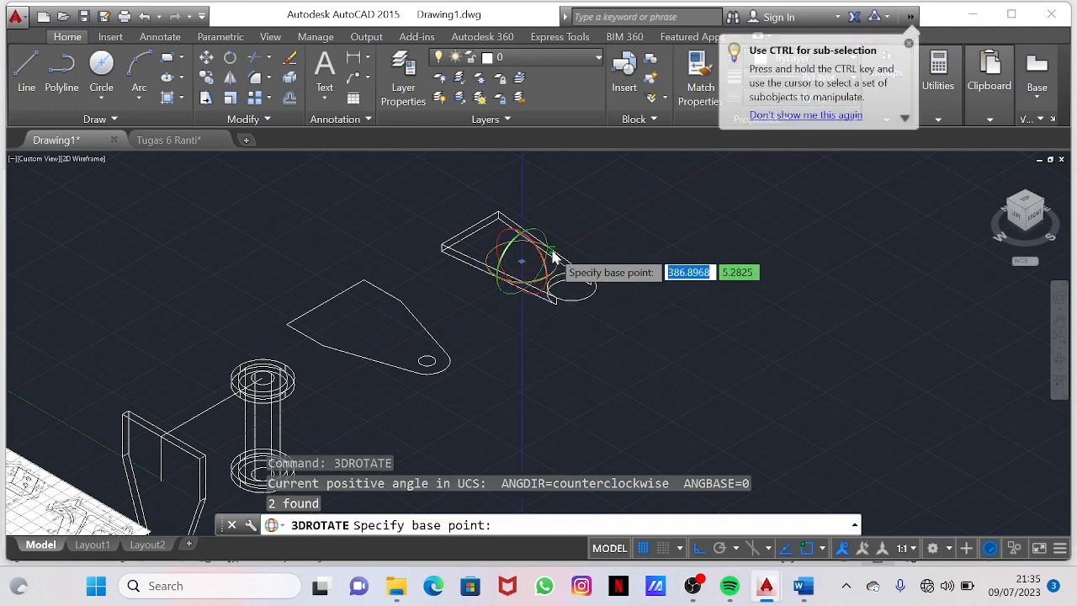
left_click(543, 254)
key("Return")
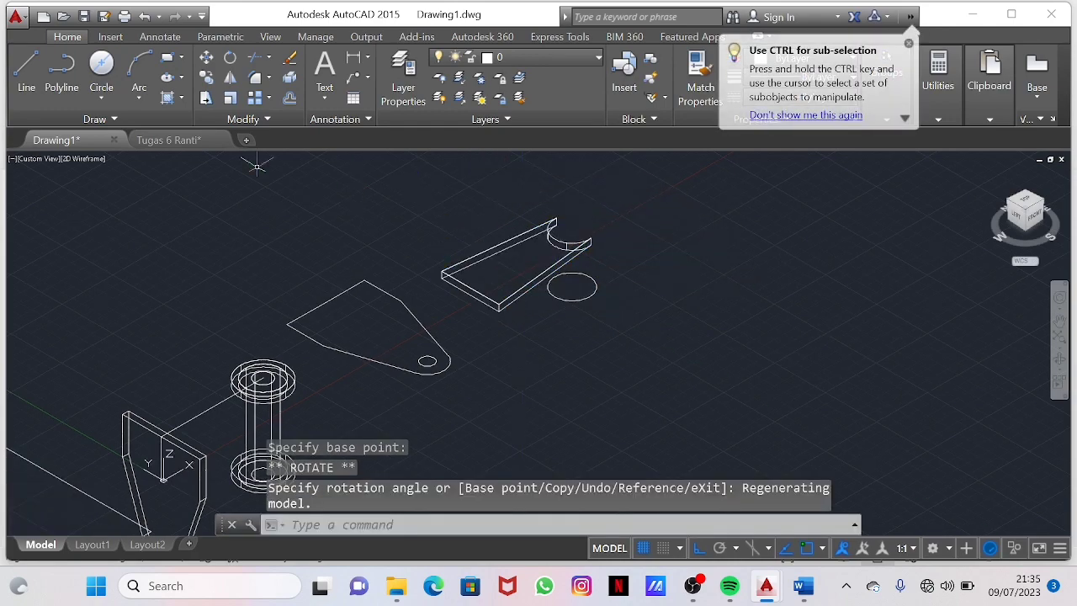
left_click(34, 84)
scroll(319, 278, "up", 3)
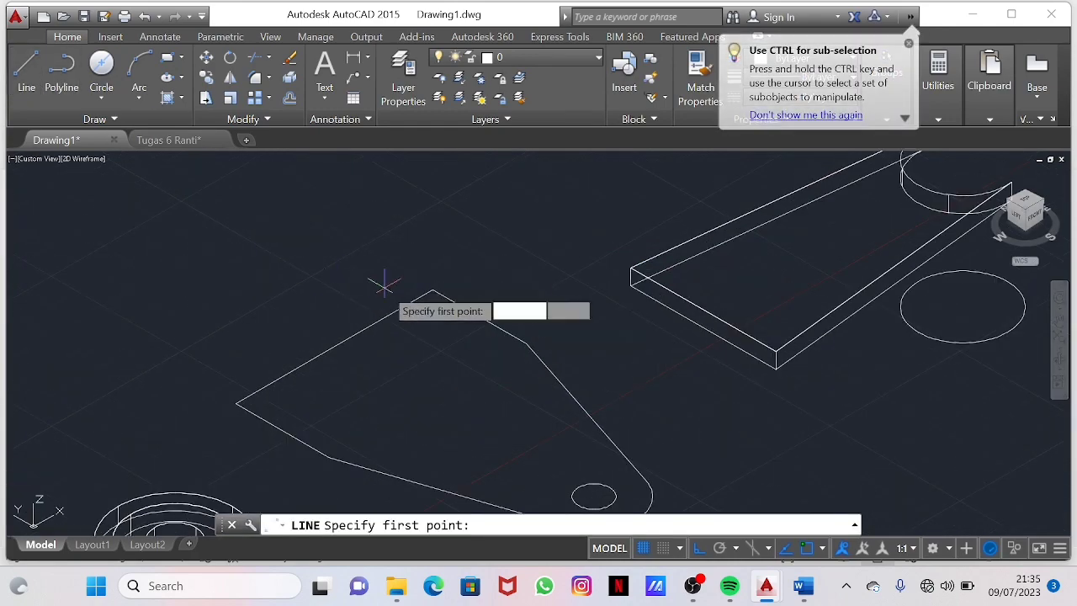
Step: Draw a 3-unit line from the plate edge and bring all parts into view
left_click(700, 310)
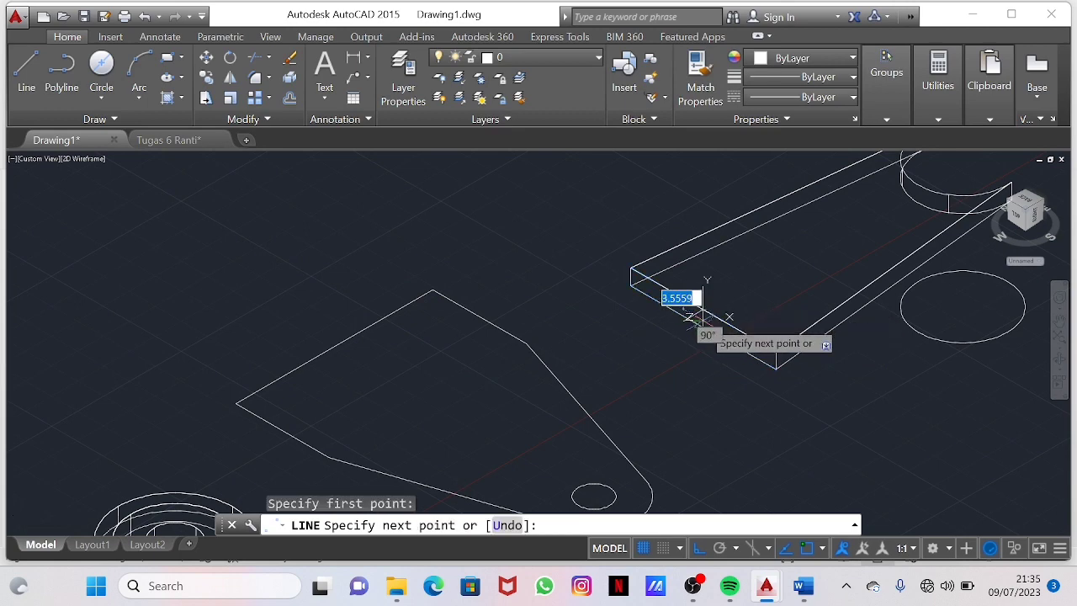
type("3")
key("Return")
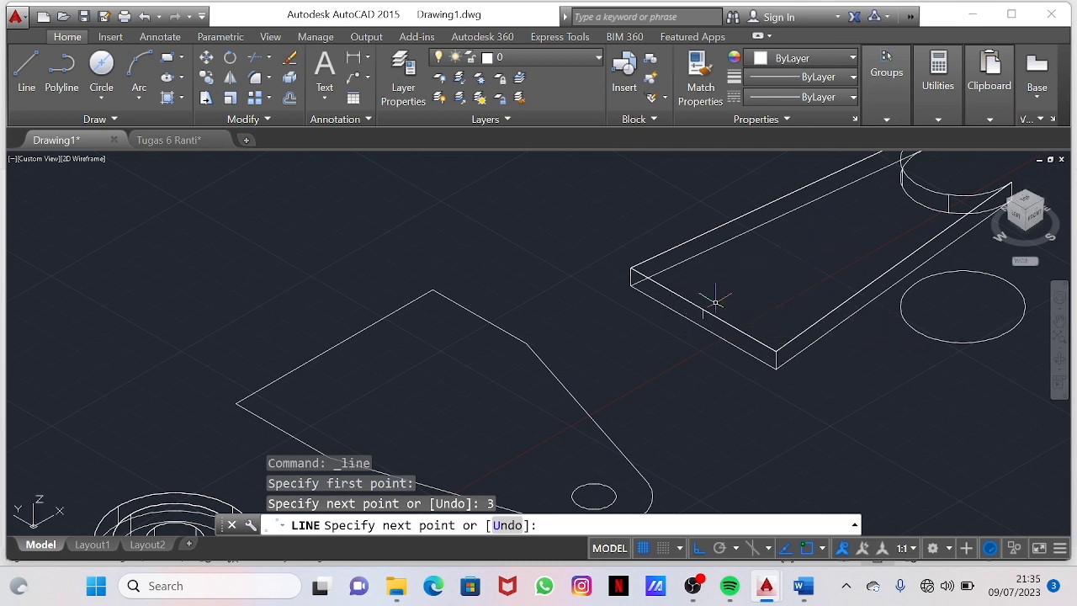
key("Escape")
scroll(715, 302, "down", 3)
middle_click_drag(716, 301, 637, 190)
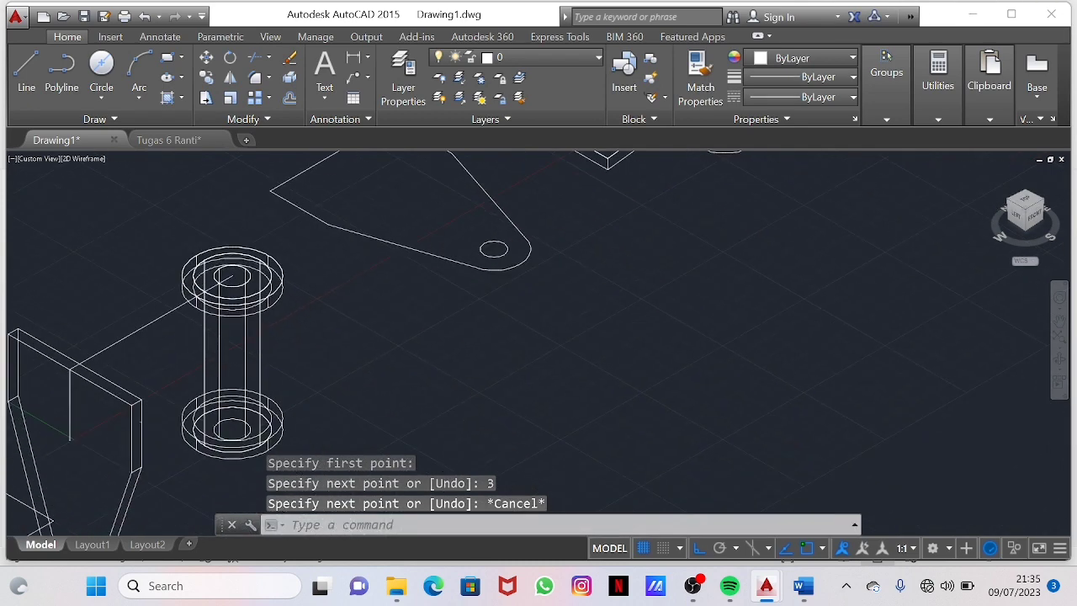
middle_click_drag(580, 164, 601, 182)
scroll(547, 345, "down", 2)
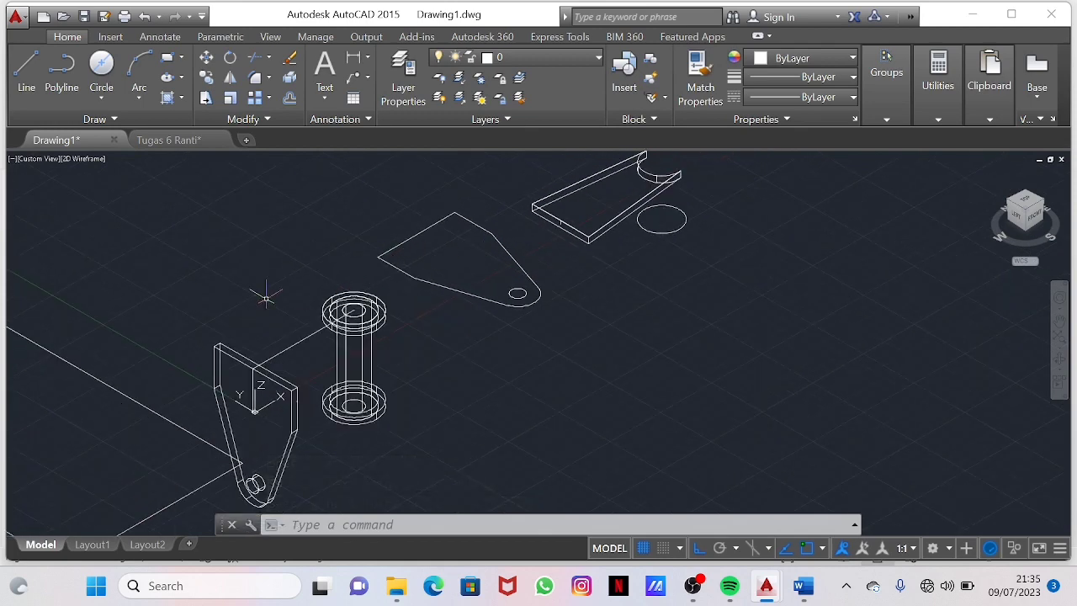
scroll(308, 328, "up", 2)
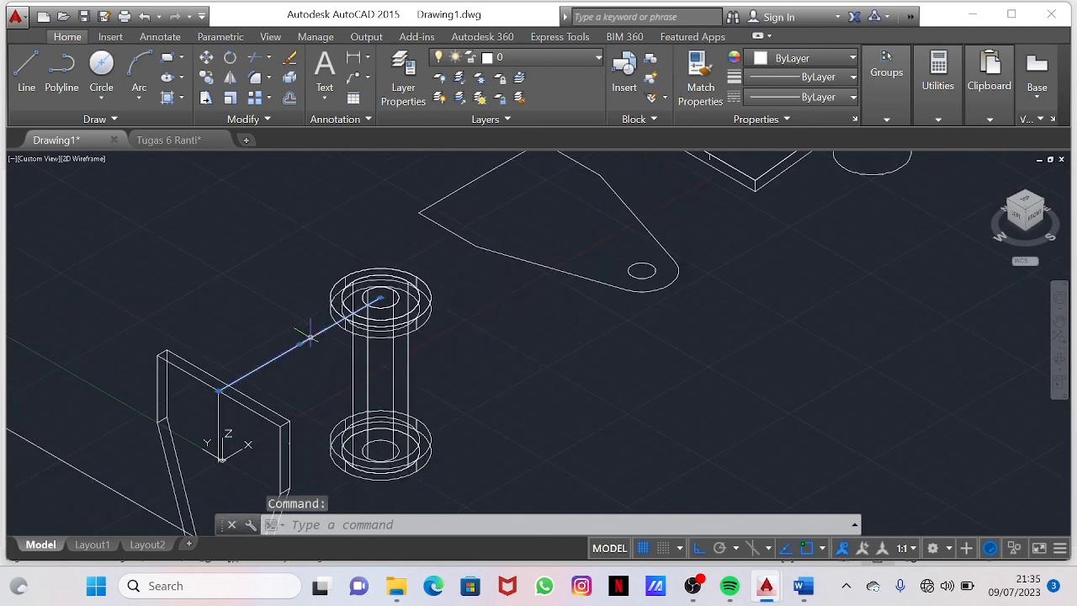
Step: Offset the plate-to-tube connecting line 3 units to both sides and delete the original
left_click(362, 377)
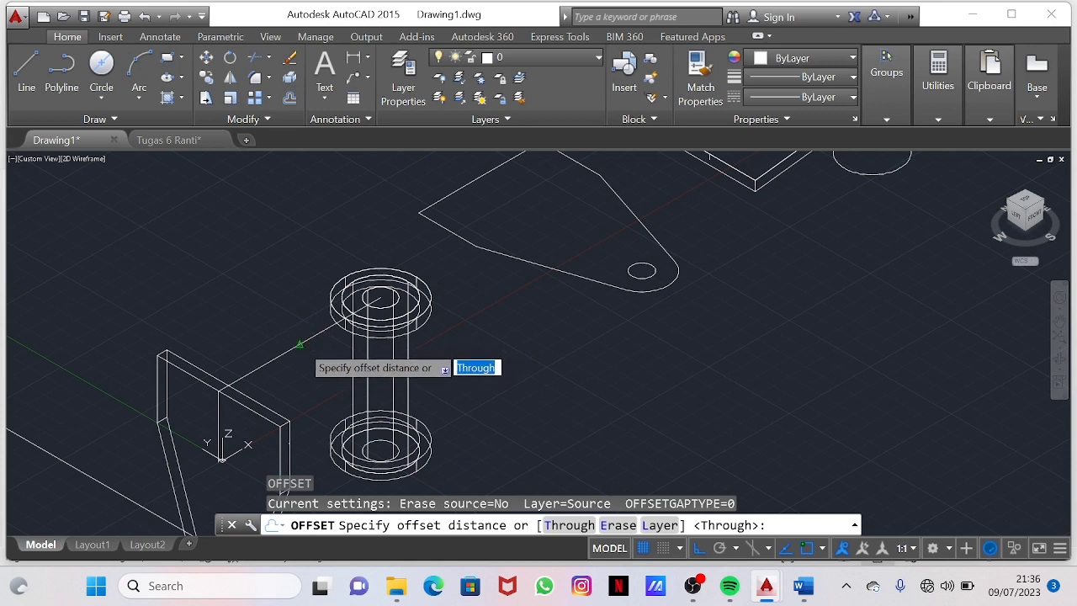
left_click(299, 345)
key("Return")
left_click(296, 343)
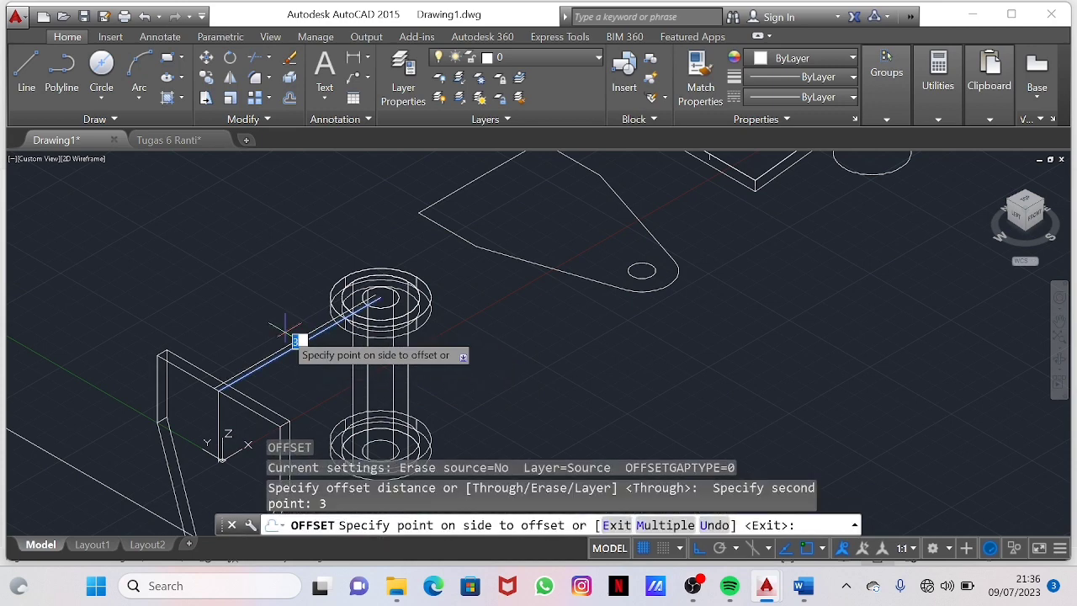
left_click(299, 345)
left_click(301, 343)
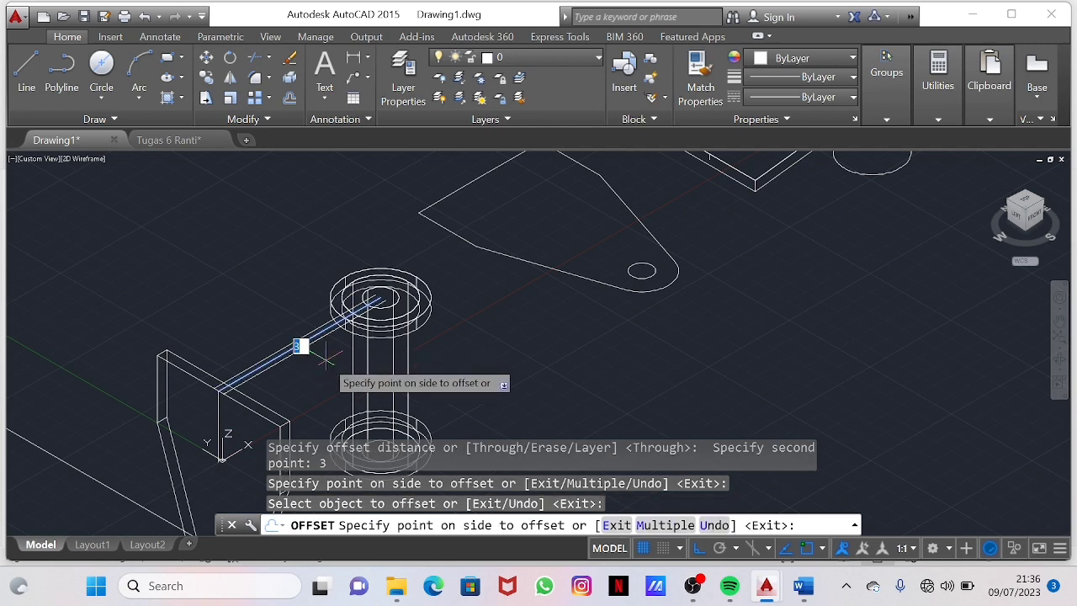
left_click(325, 360)
key("Escape")
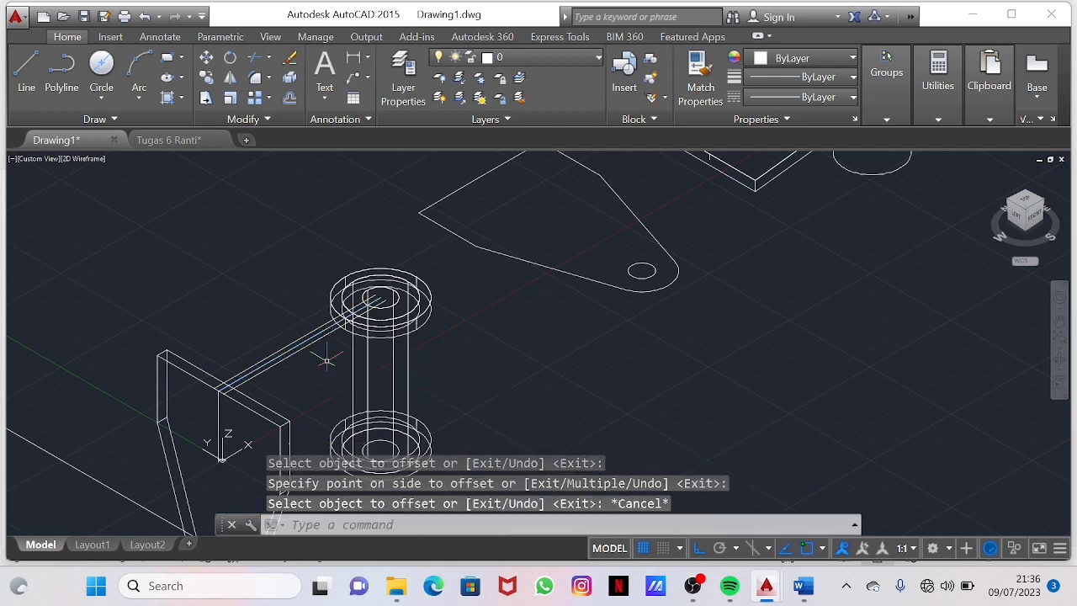
scroll(326, 360, "up", 2)
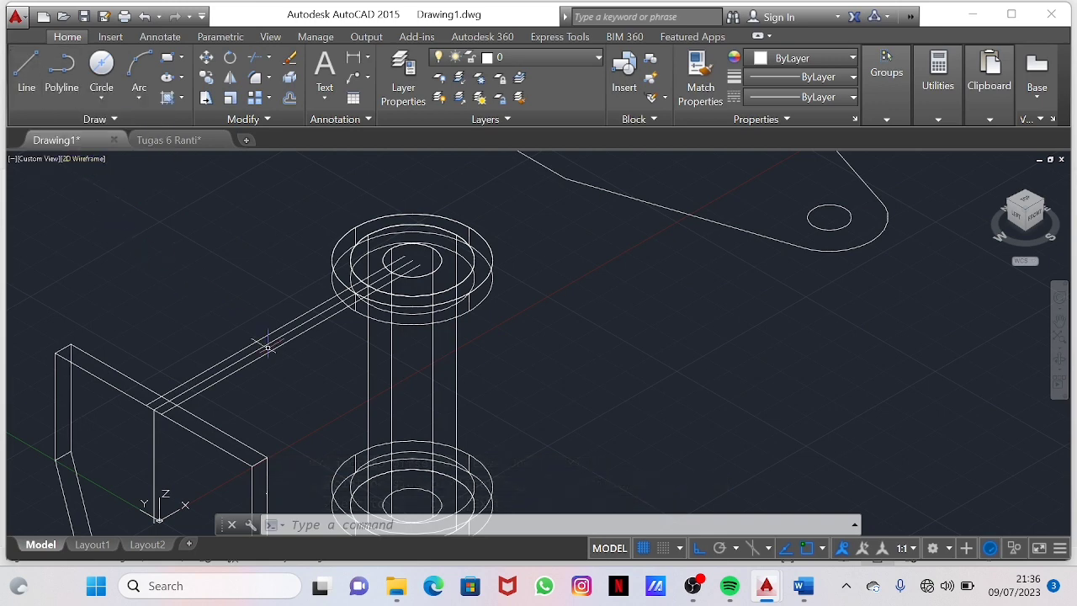
key("Delete")
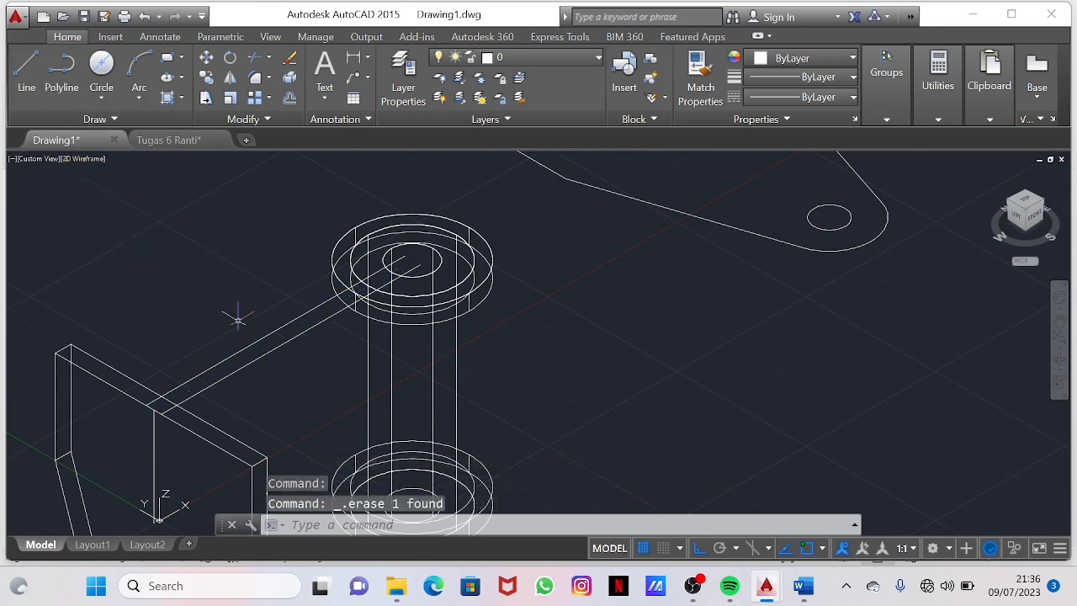
Step: Start a line at the tube top, then check the Word reference sheet 'Tugas 6 gambar 3d dasar'
left_click(26, 69)
scroll(385, 276, "up", 4)
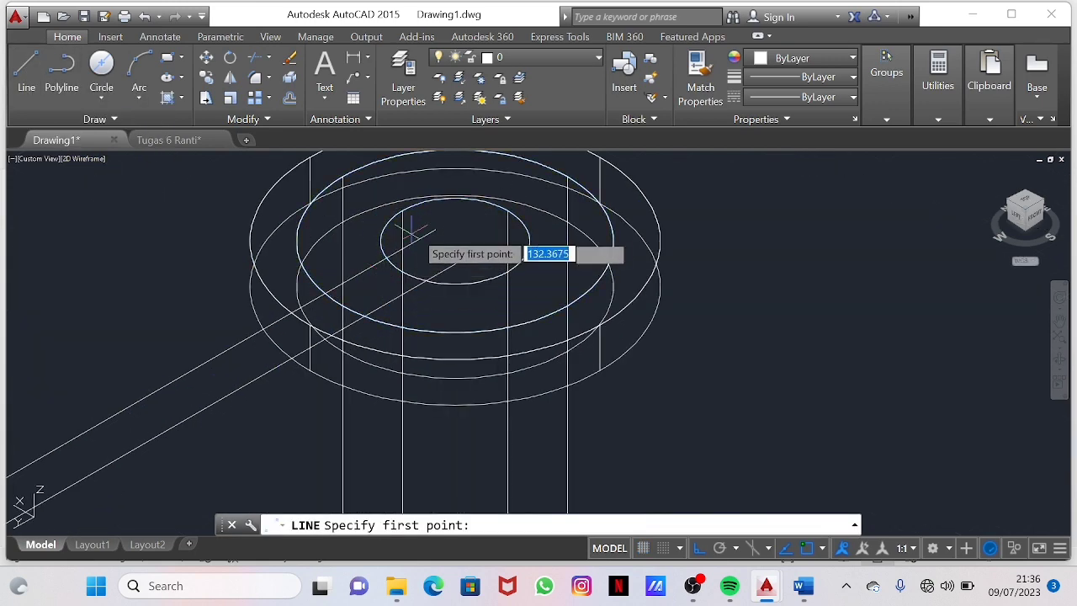
scroll(330, 290, "down", 5)
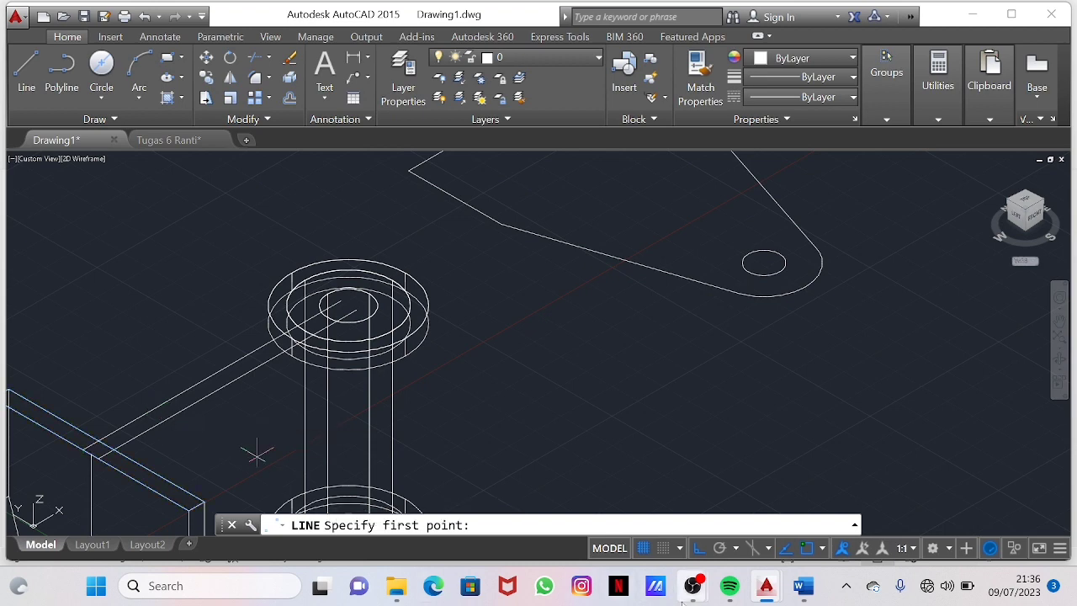
mouse_move(804, 586)
left_click(807, 526)
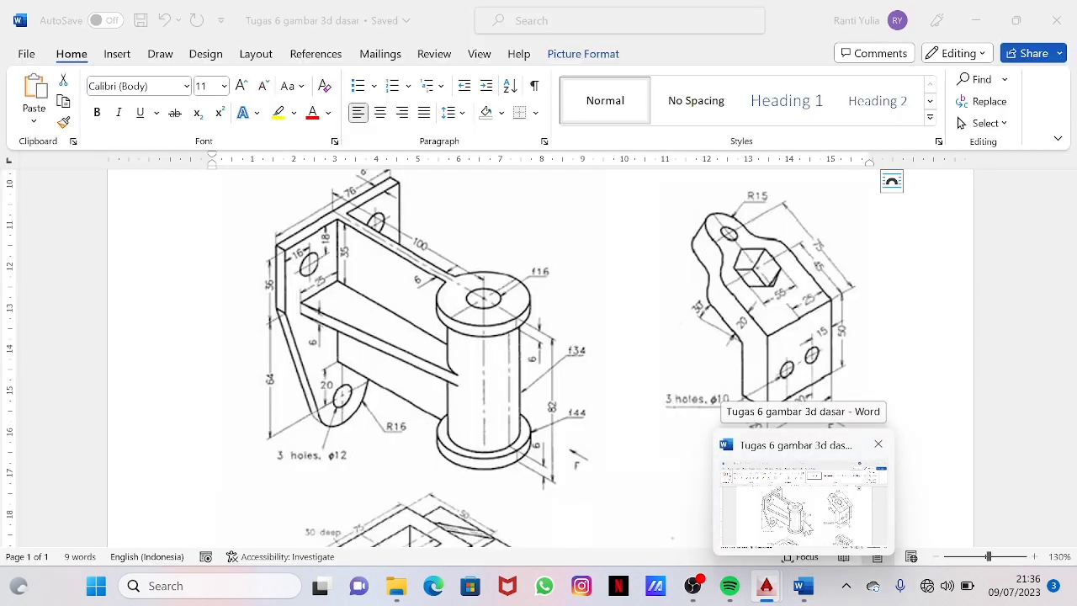
Step: Draw outline lines 94 and 6 units long from the arm toward the tube's top ring
left_click(766, 586)
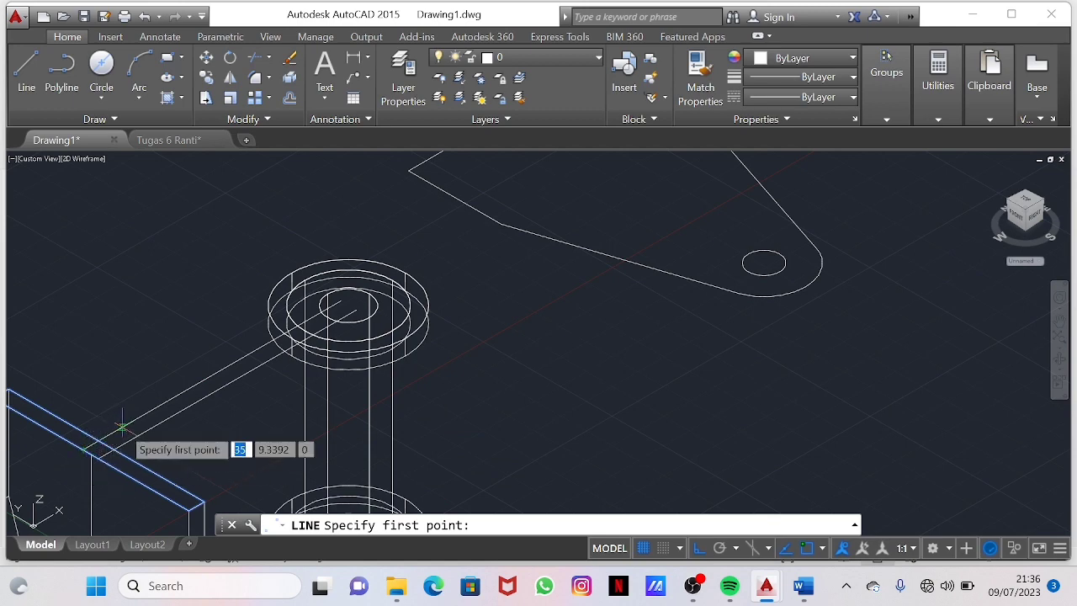
type("4")
key("Return")
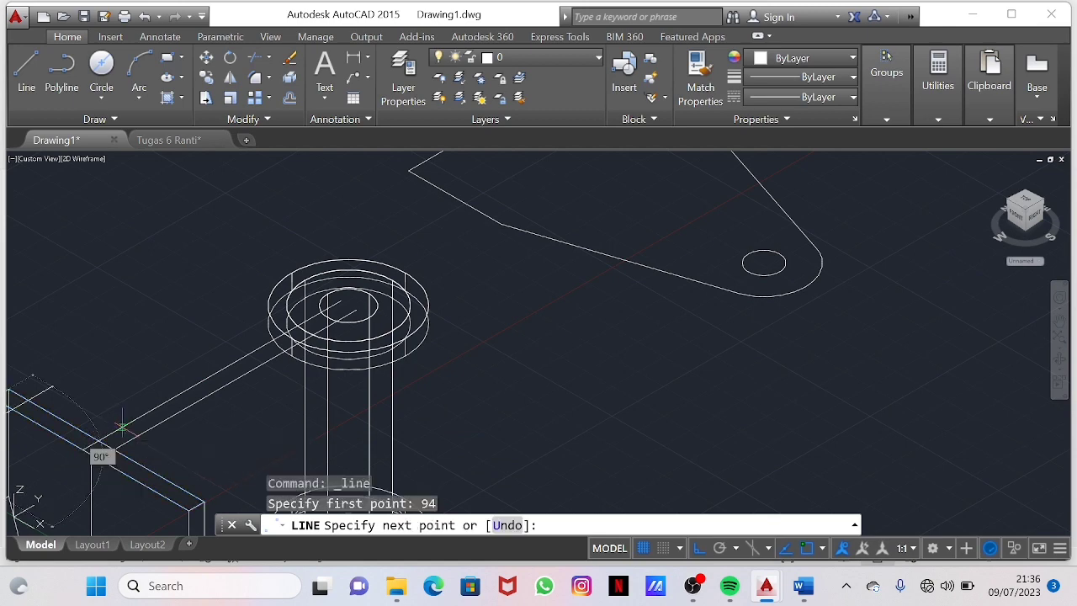
key("Escape")
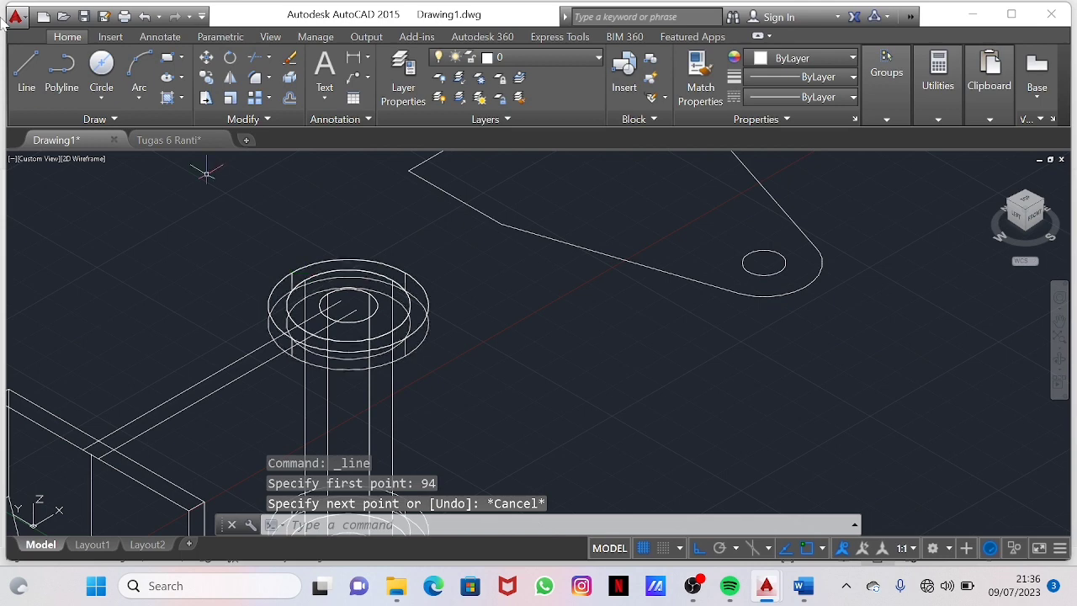
left_click(25, 72)
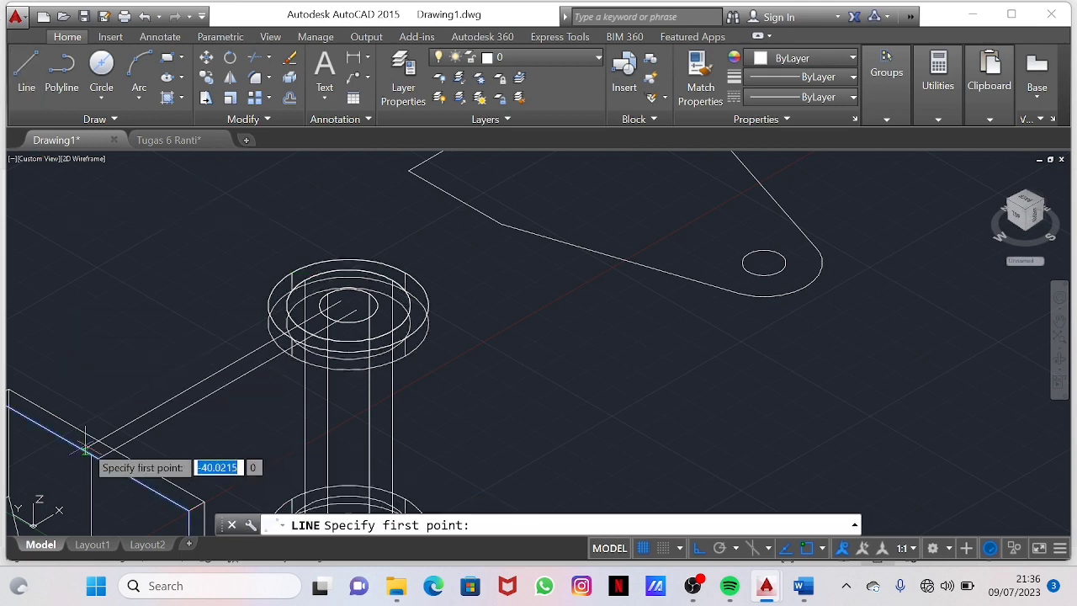
left_click(84, 444)
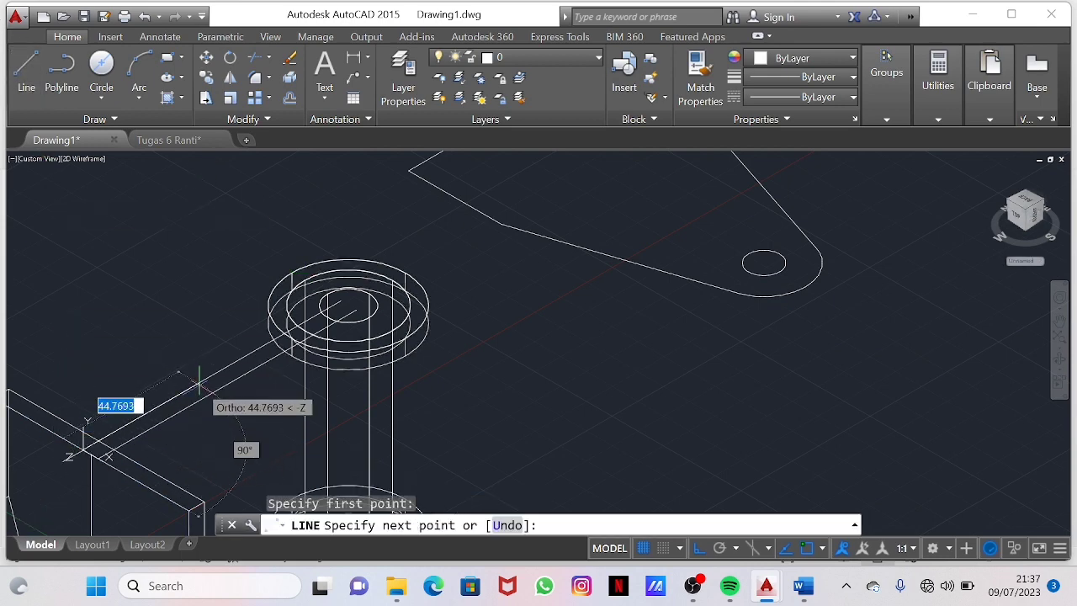
key("Return")
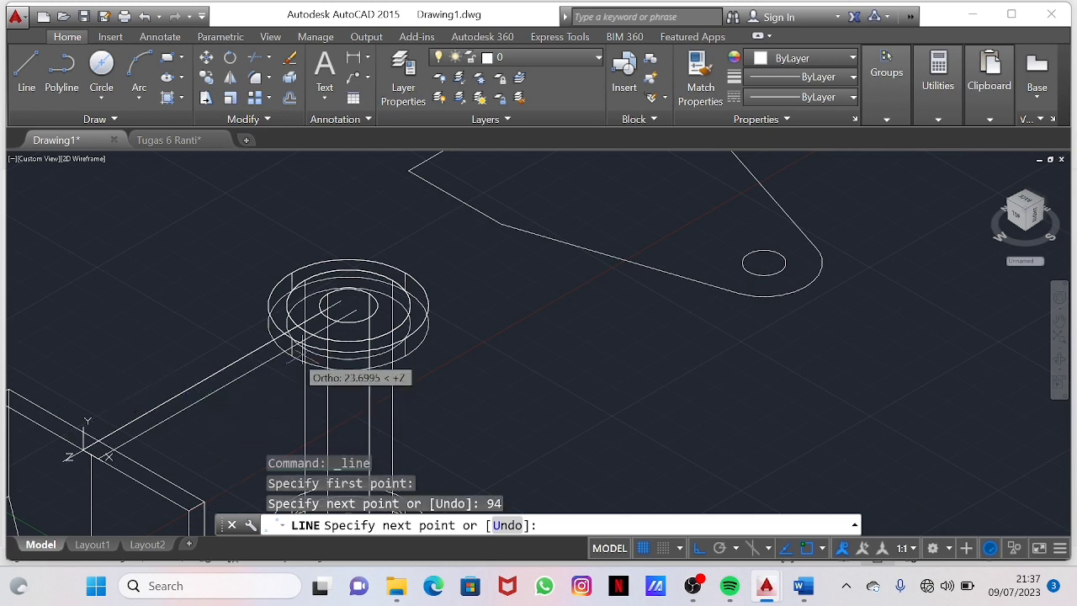
scroll(340, 318, "up", 5)
type("6")
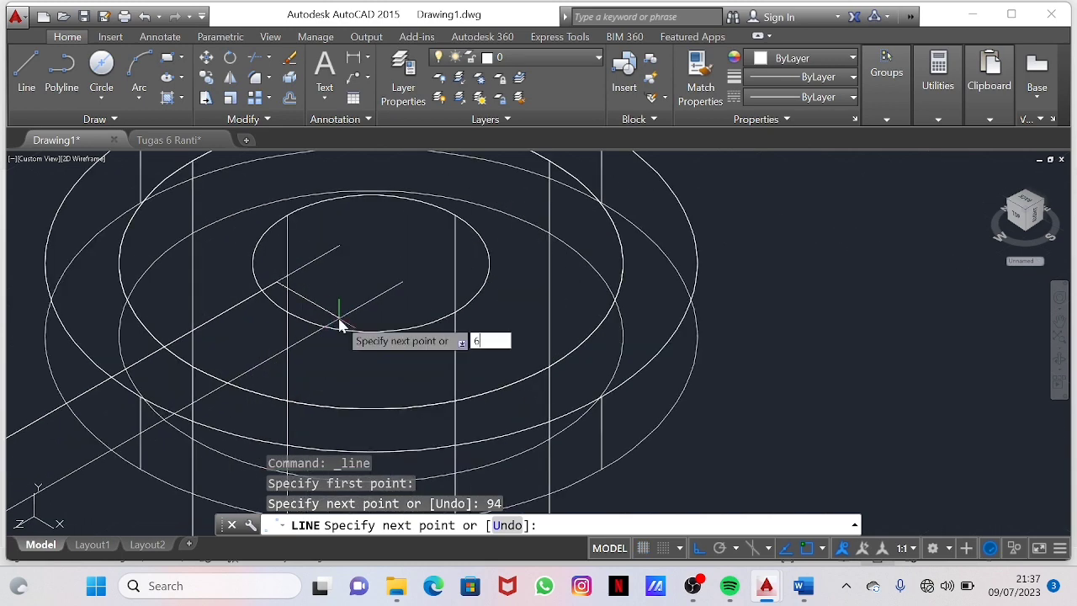
key("Return")
key("Escape")
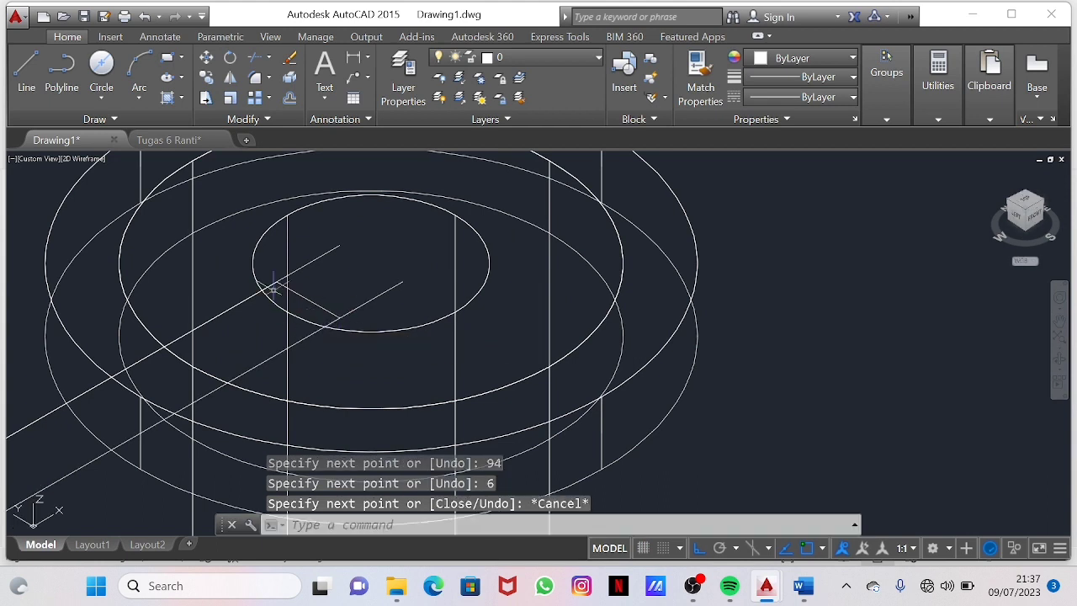
Step: Erase the stray line segment
left_click(268, 287)
key("Delete")
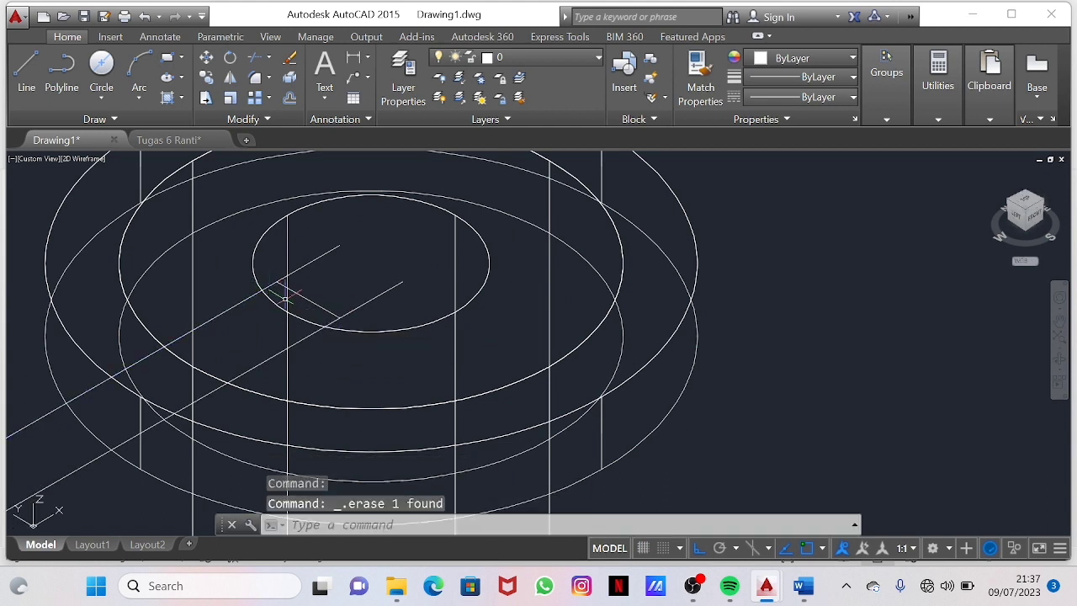
left_click(266, 57)
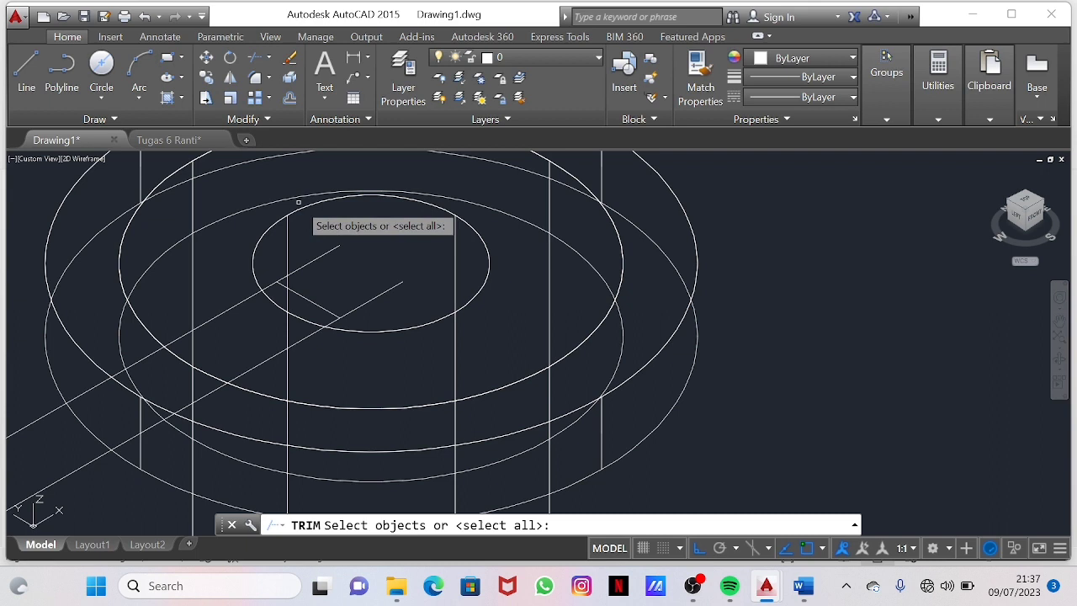
Step: Trim away the short leftover diagonal segment
key("Return")
left_click(312, 262)
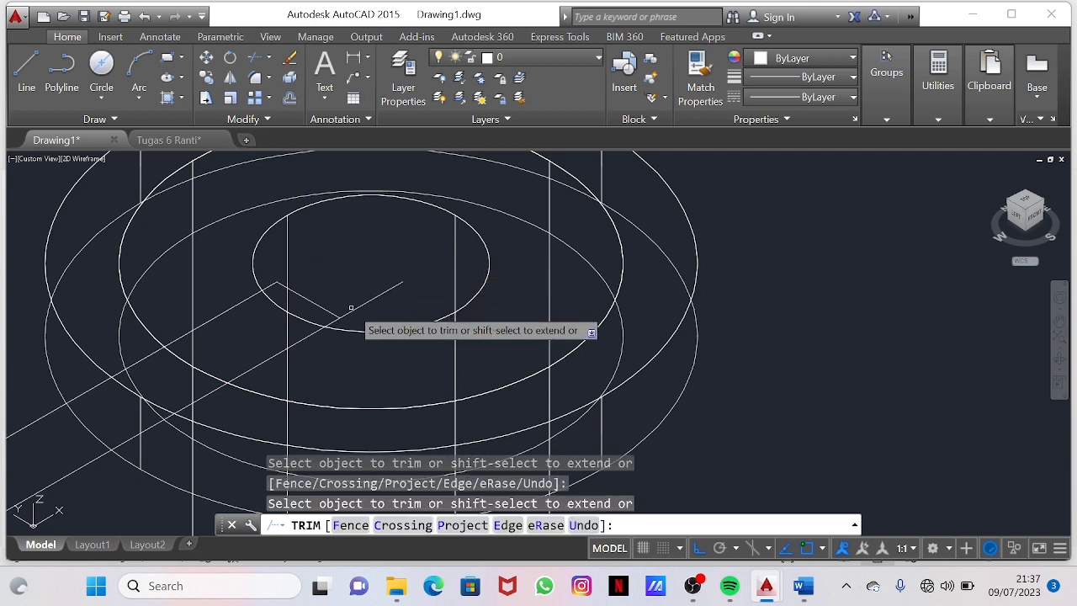
key("Escape")
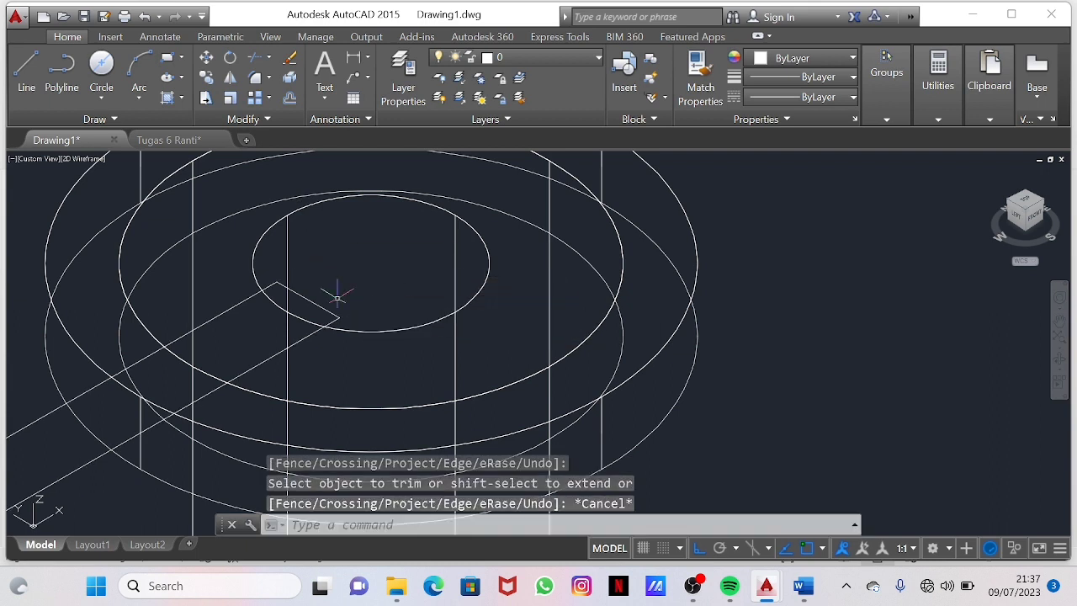
scroll(341, 299, "down", 2)
scroll(342, 380, "down", 2)
middle_click_drag(343, 379, 399, 248)
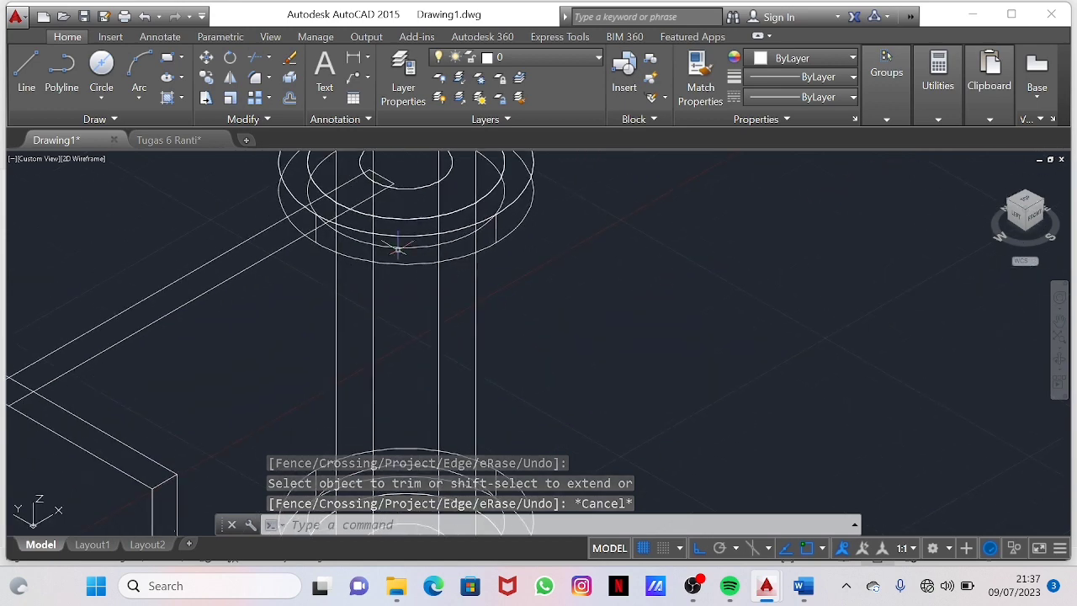
Step: Presspull the outline along the arm 76 units into a solid
type("p")
left_click(451, 304)
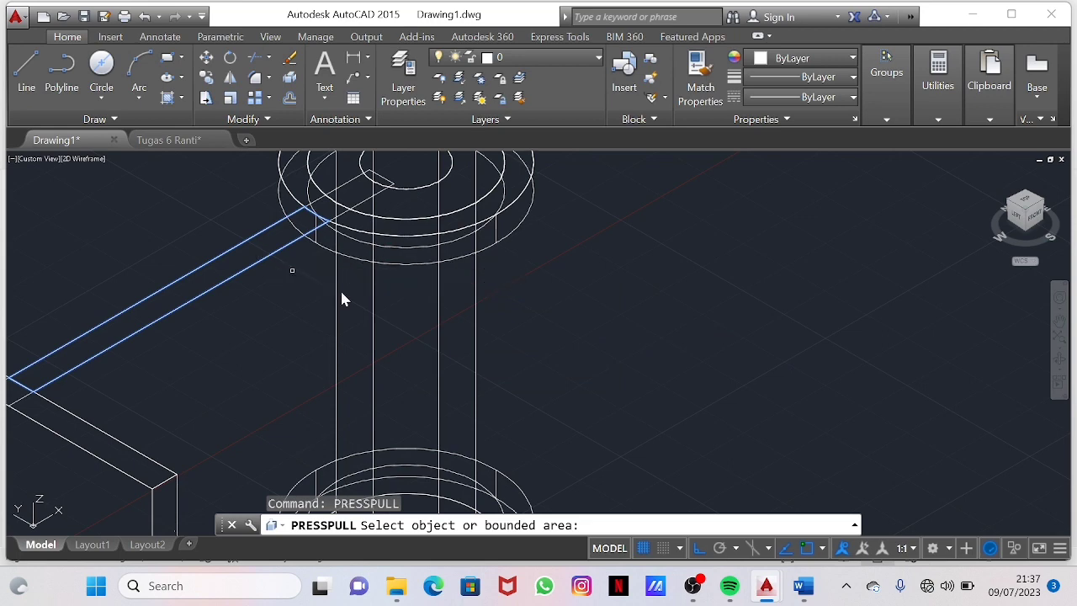
left_click(803, 586)
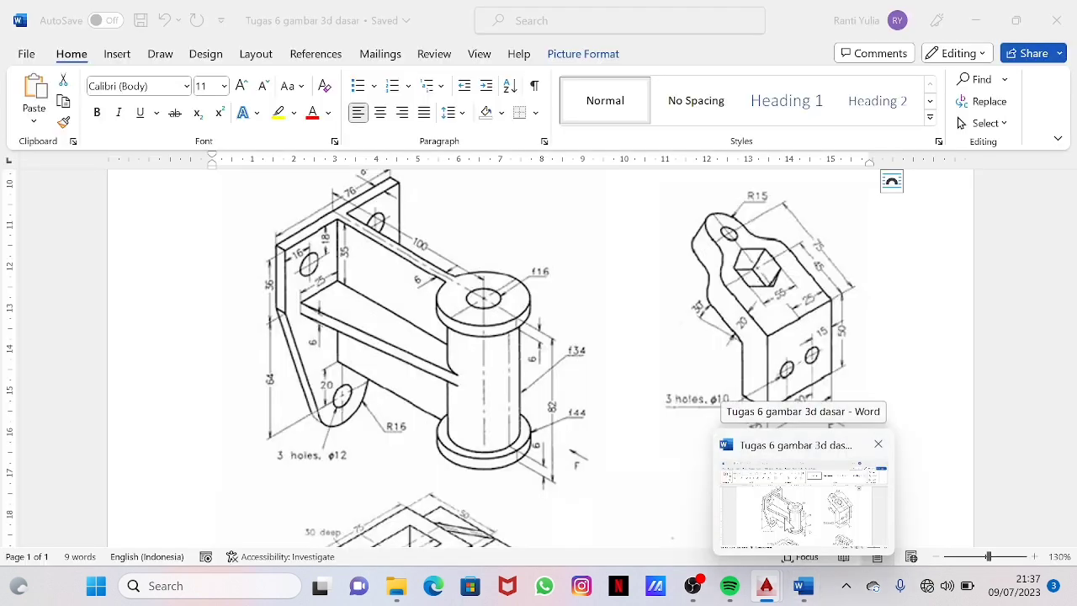
left_click(803, 585)
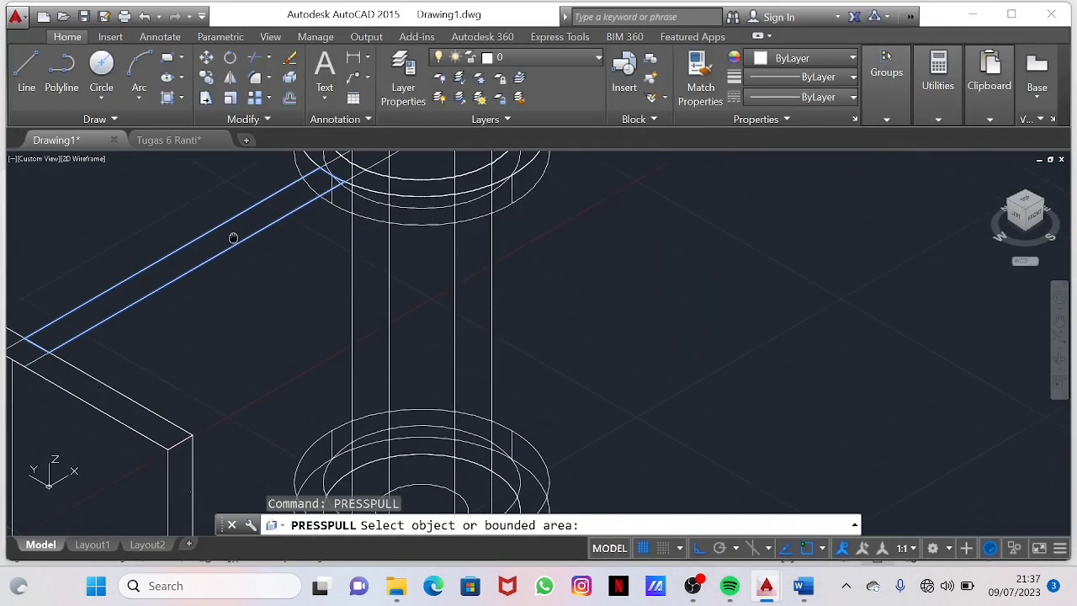
middle_click_drag(234, 235, 250, 222)
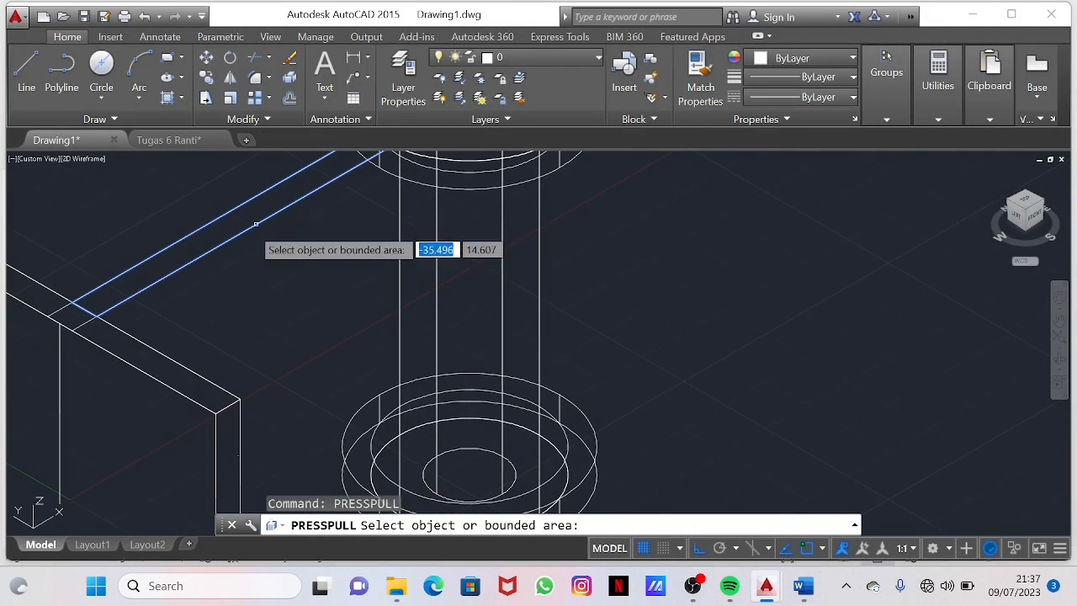
left_click(93, 310)
middle_click_drag(224, 349, 166, 274)
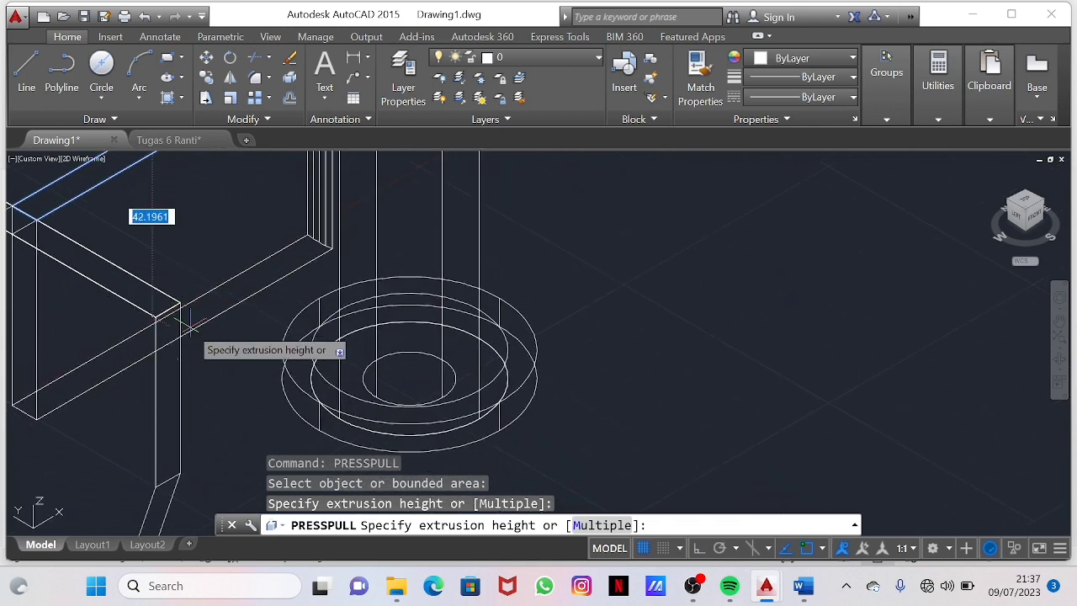
type("76")
key("Return")
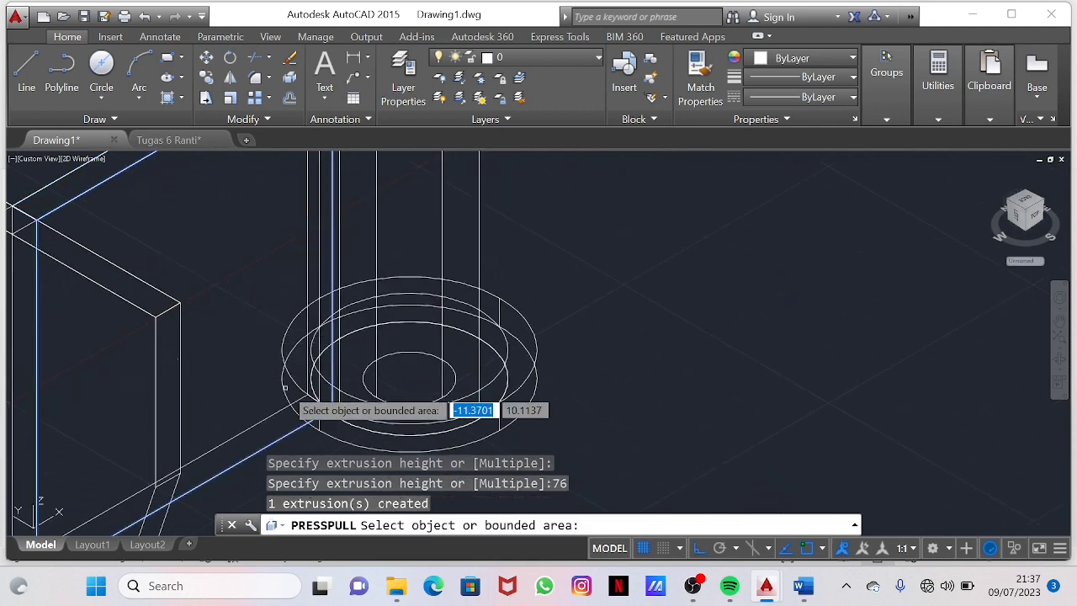
Step: Presspull the small outline beside the tube 76 units as well
mouse_move(450, 288)
middle_mouse_down()
mouse_move(438, 320)
mouse_move(422, 134)
middle_mouse_up()
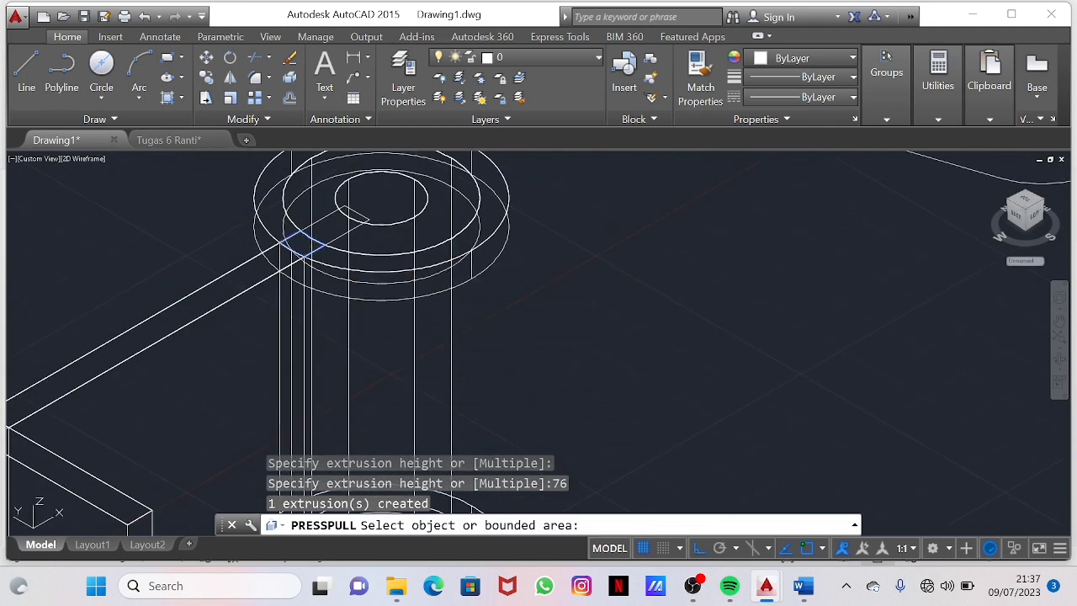
left_click(308, 246)
type("6")
key("Return")
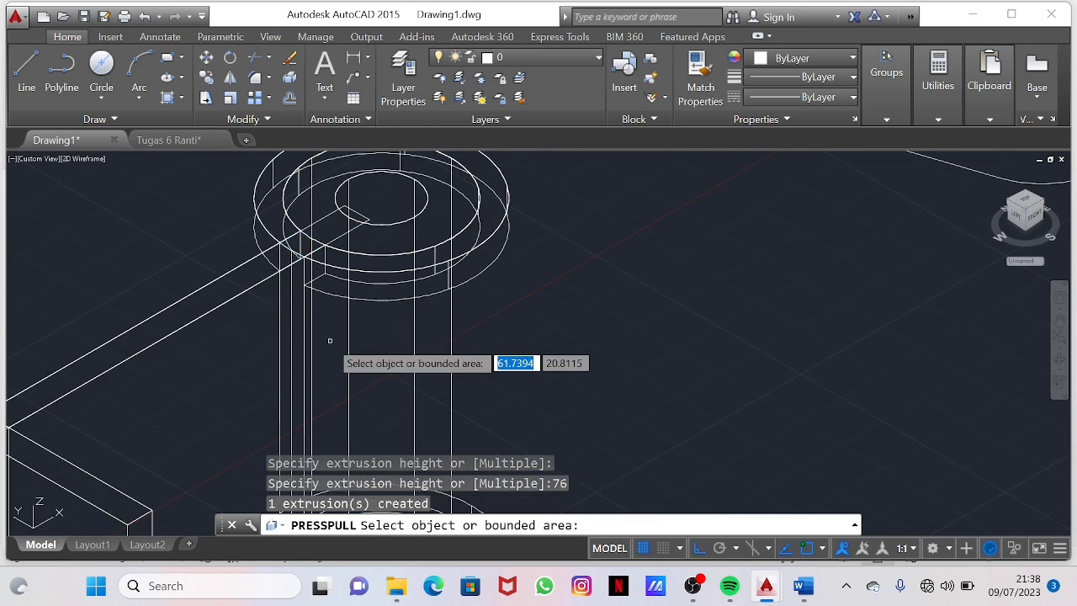
left_click(299, 241)
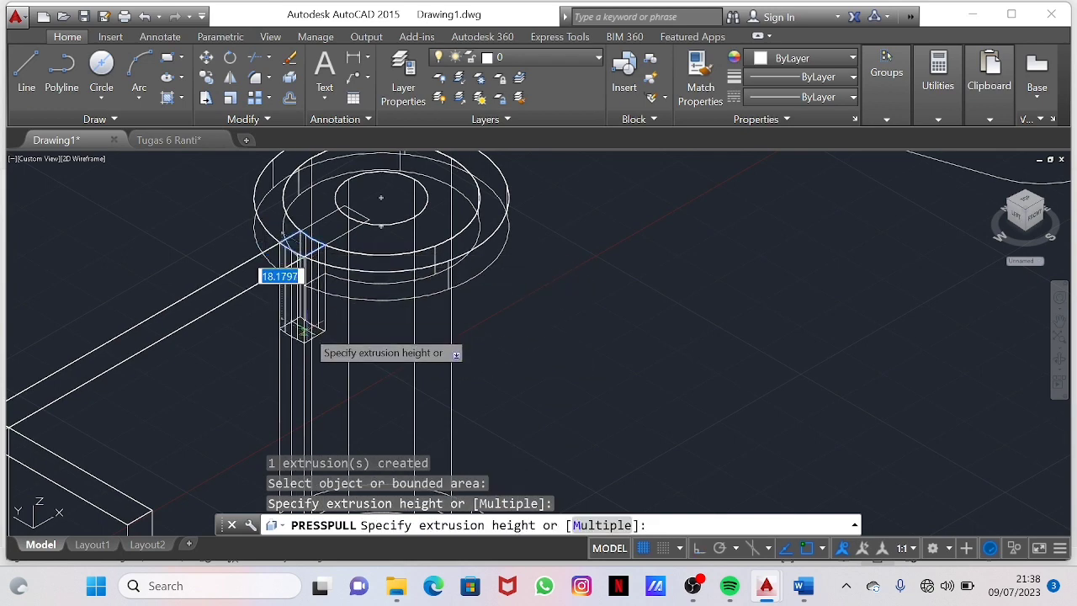
key("Return")
type("s")
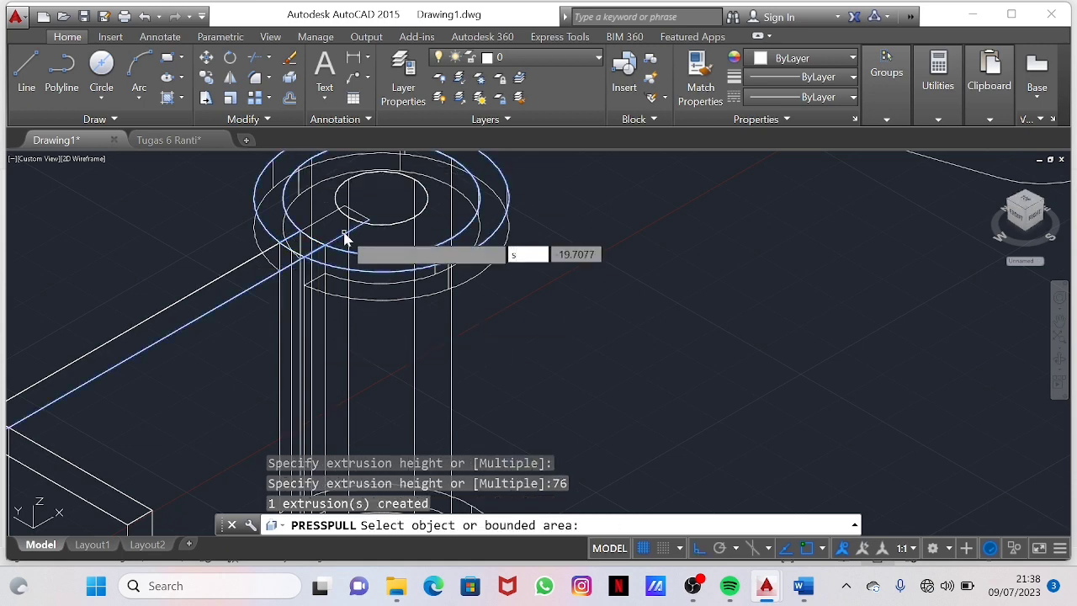
key("Return")
Step: Apply SHADE for flat-shaded solids with edges, then select the tapered plate solid
type("d")
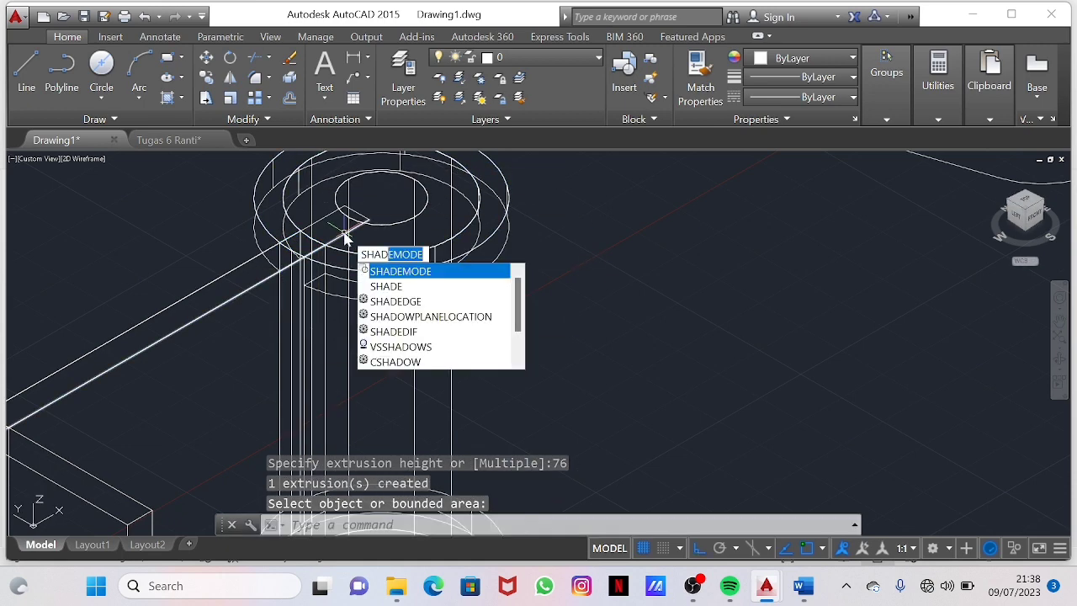
left_click(393, 284)
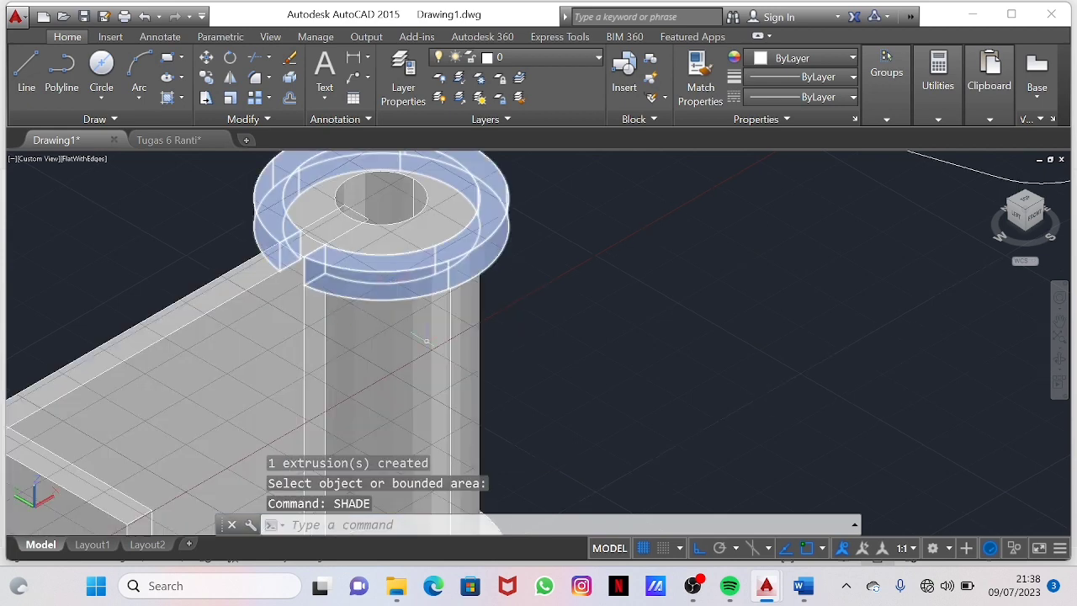
mouse_move(583, 327)
middle_mouse_down()
mouse_move(493, 200)
mouse_move(495, 272)
middle_mouse_up()
scroll(489, 193, "down", 2)
key("Escape")
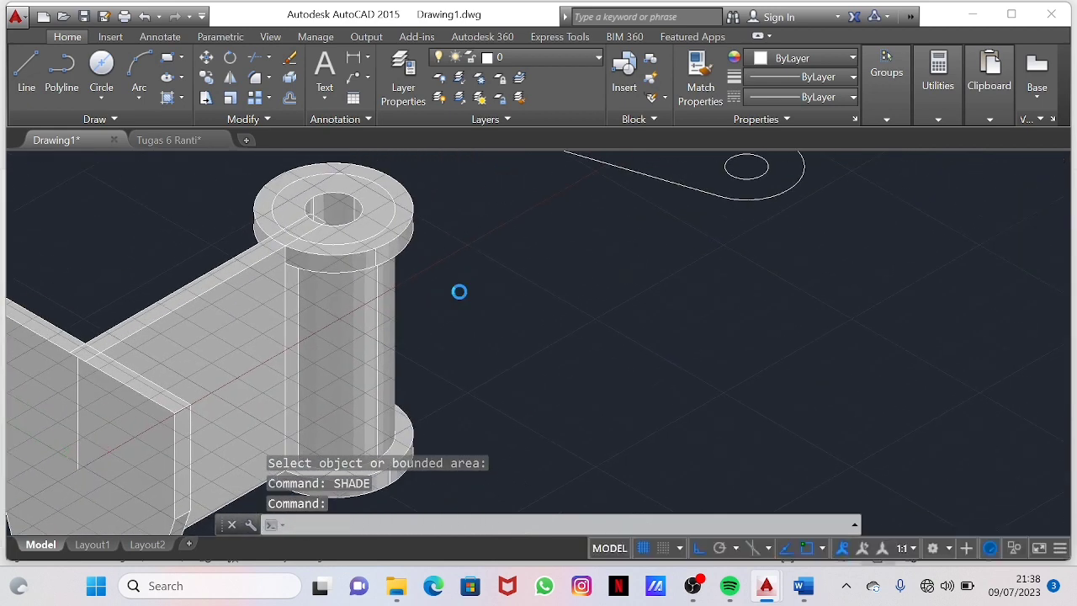
middle_click_drag(665, 180, 505, 416)
left_click(768, 179)
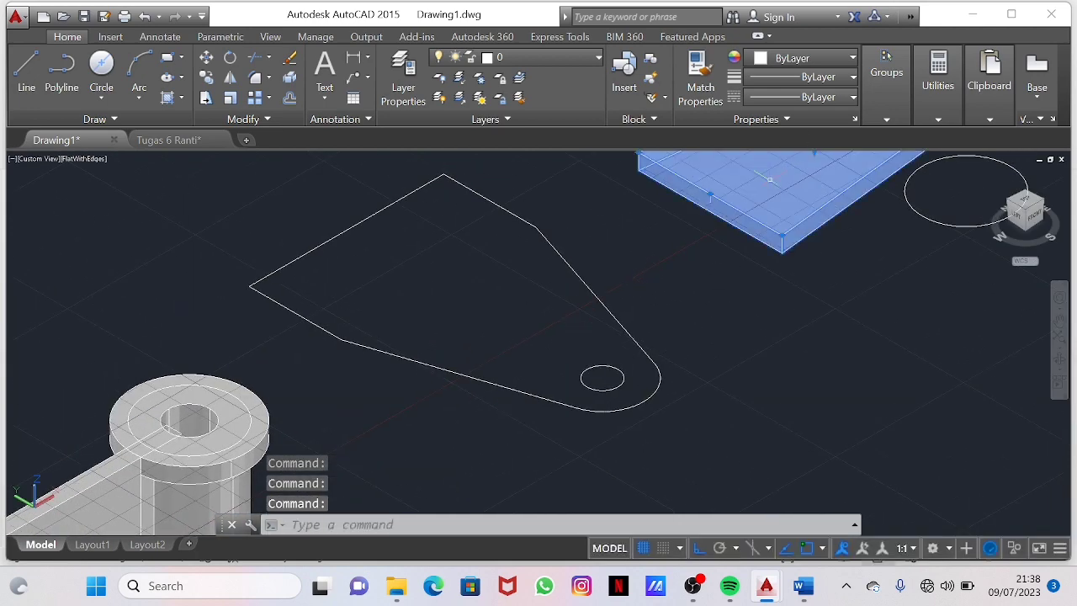
left_click(206, 59)
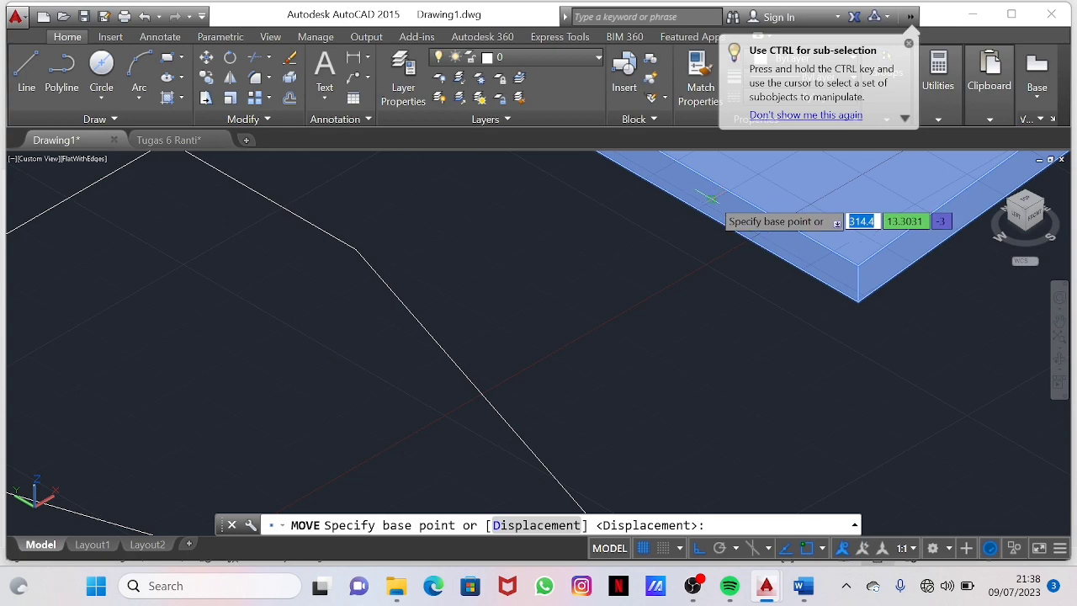
Step: Move the tapered plate from its corner onto the bracket's matching corner
left_click(732, 211)
scroll(488, 310, "up", 3)
scroll(489, 310, "down", 3)
middle_click_drag(421, 295, 481, 270)
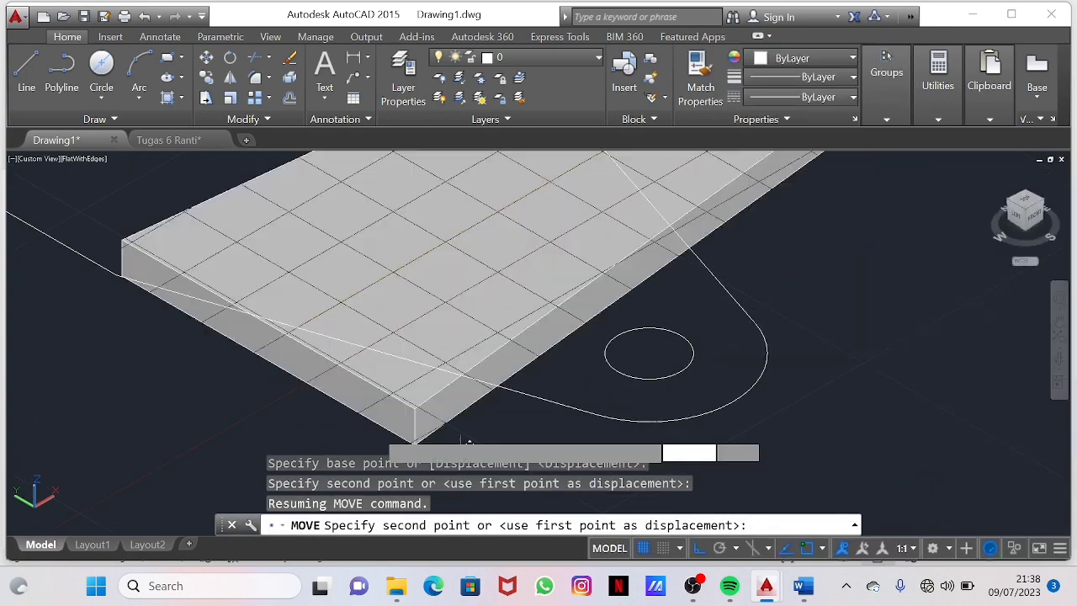
scroll(379, 269, "down", 2)
scroll(517, 308, "up", 2)
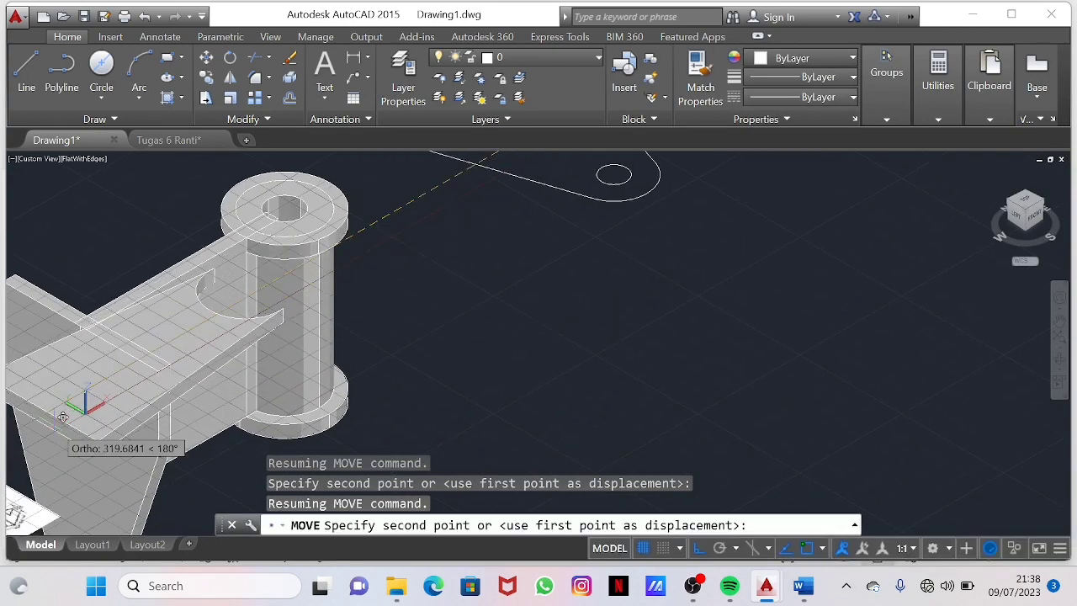
scroll(76, 404, "up", 3)
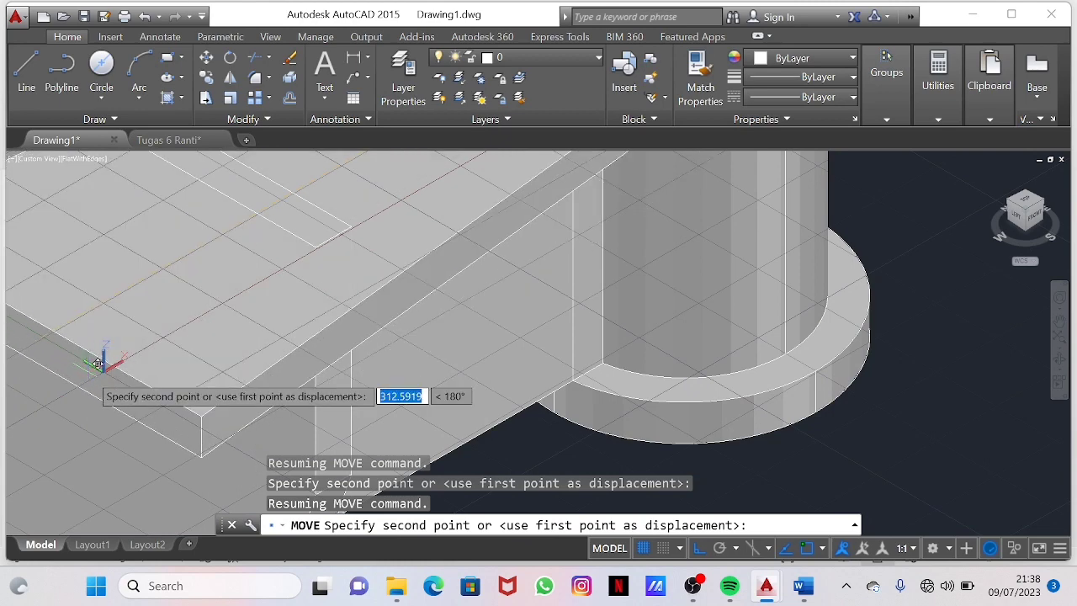
left_click(98, 367)
scroll(98, 366, "down", 2)
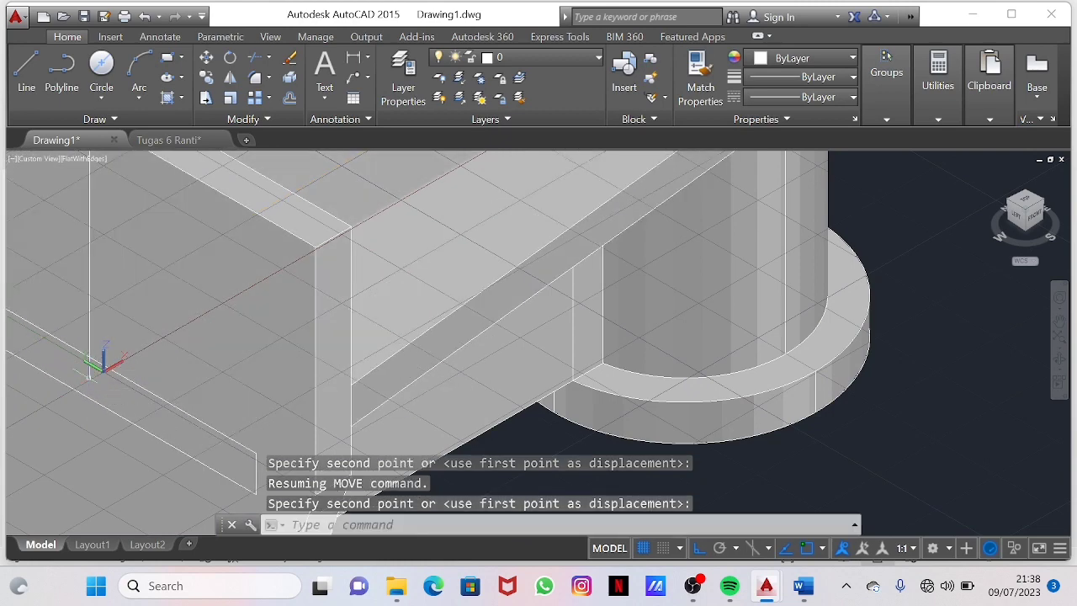
scroll(99, 367, "down", 2)
scroll(126, 361, "down", 2)
scroll(155, 353, "down", 2)
scroll(244, 335, "up", 2)
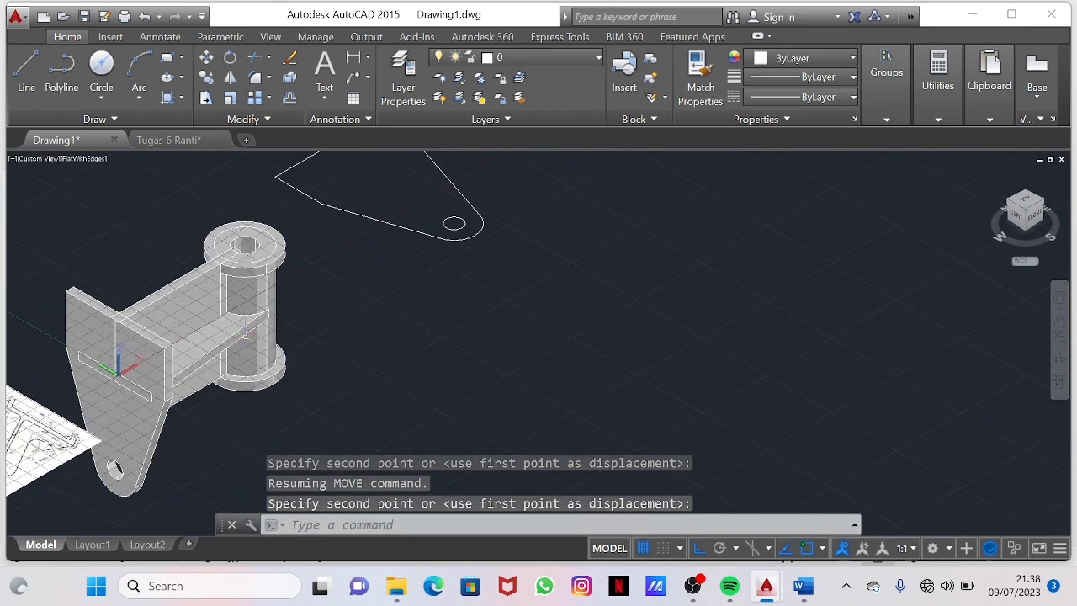
scroll(227, 288, "up", 2)
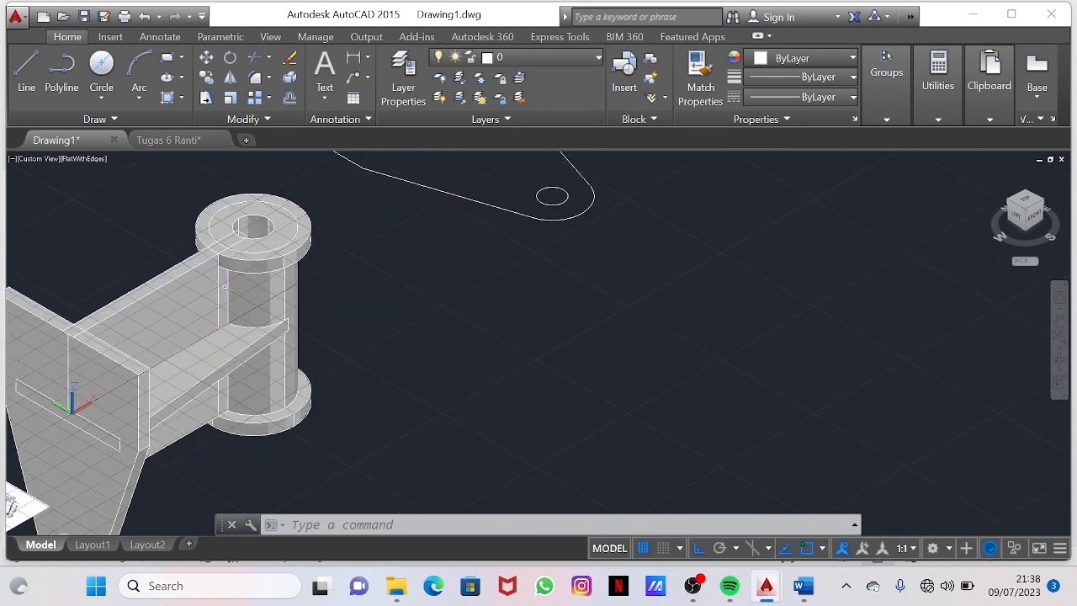
scroll(227, 288, "up", 2)
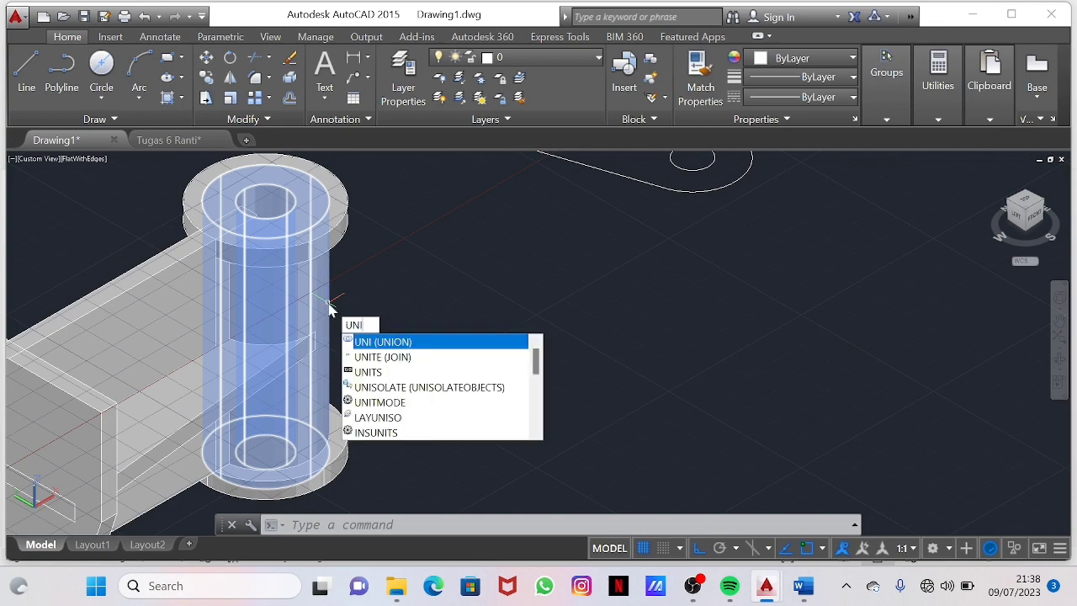
Step: Union the window-selected bracket and tube solids into one solid
left_click(392, 345)
left_click(364, 212)
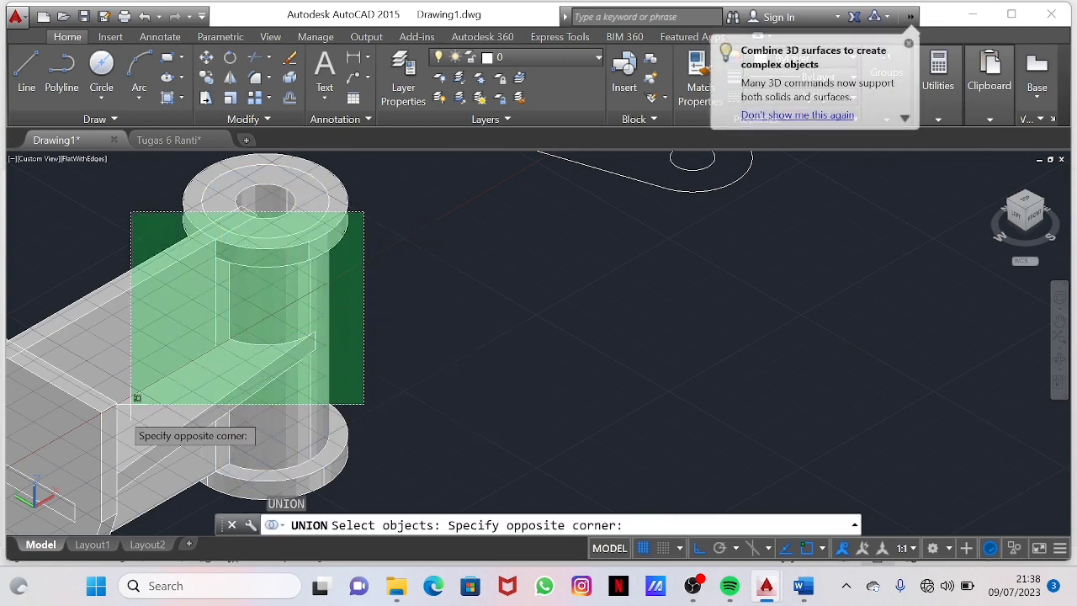
scroll(61, 461, "down", 1)
left_click(61, 461)
scroll(161, 314, "down", 2)
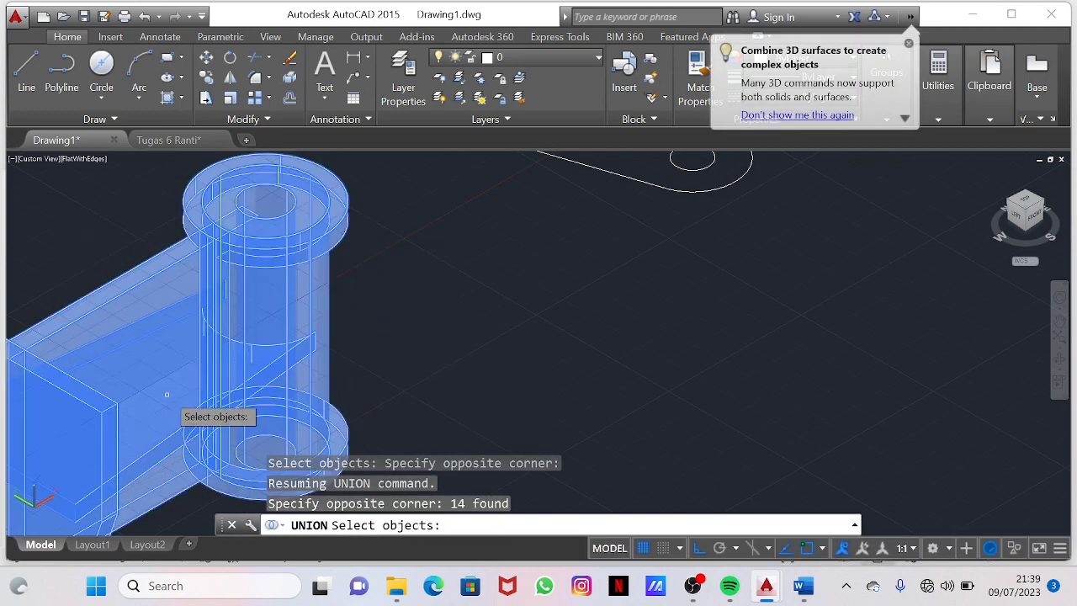
scroll(158, 388, "down", 2)
key("Return")
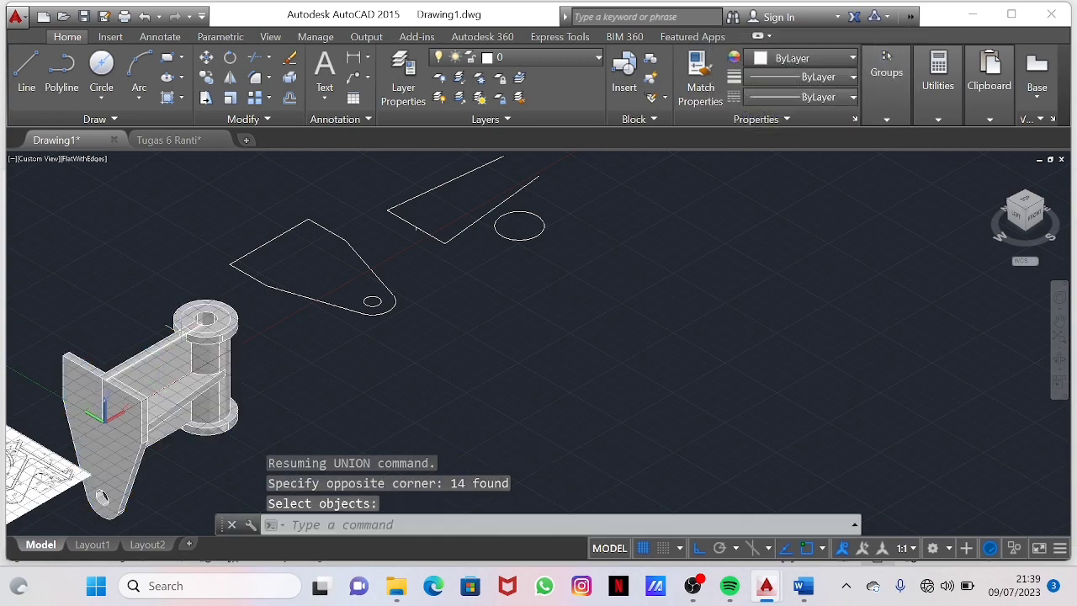
type("MO")
Step: Move the merged bracket from the tube centre to a new location
key("Down")
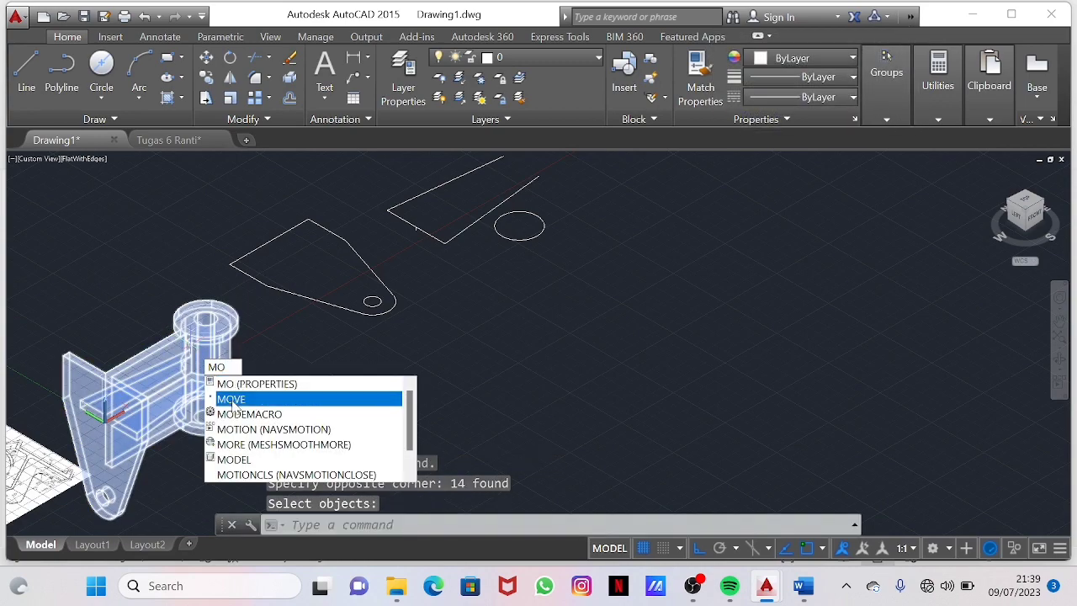
key("Return")
left_click(205, 320)
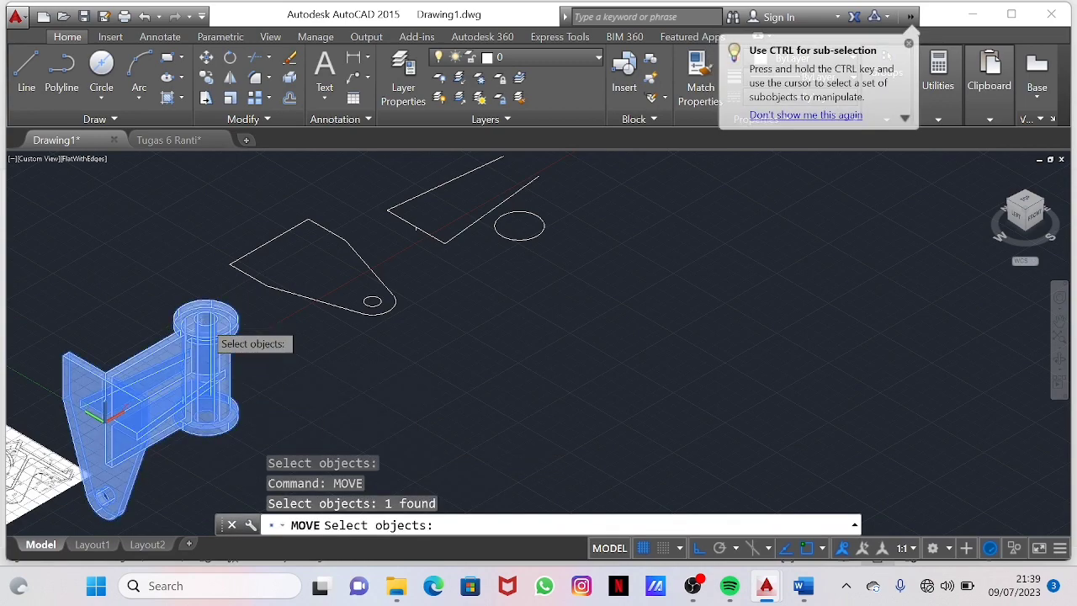
key("Return")
left_click(204, 319)
left_click(307, 358)
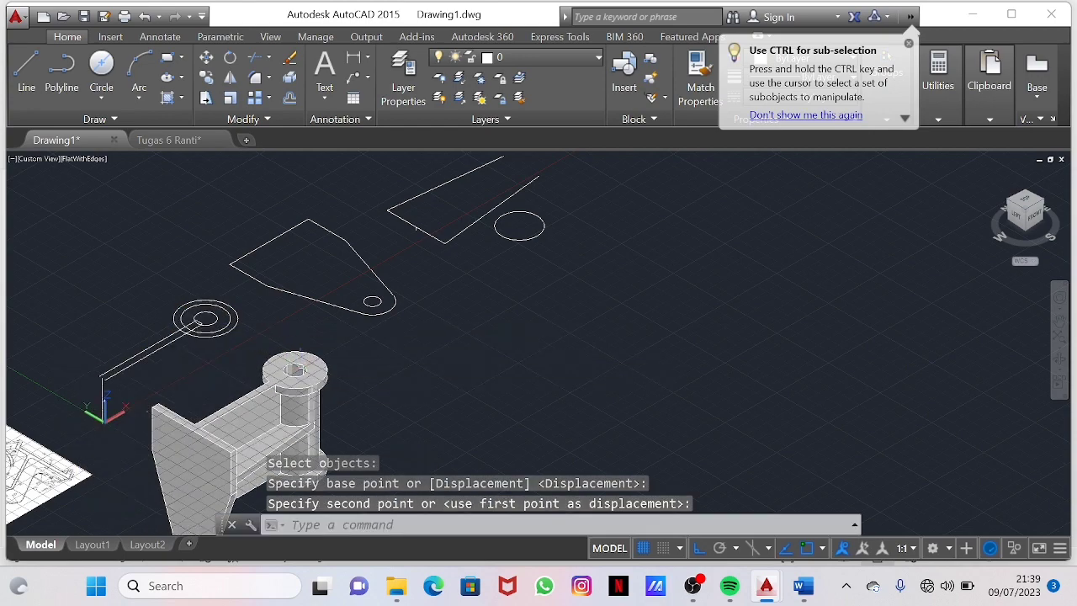
Step: Erase the leftover 2D sketches, circles and lines
left_click(240, 289)
left_click(120, 357)
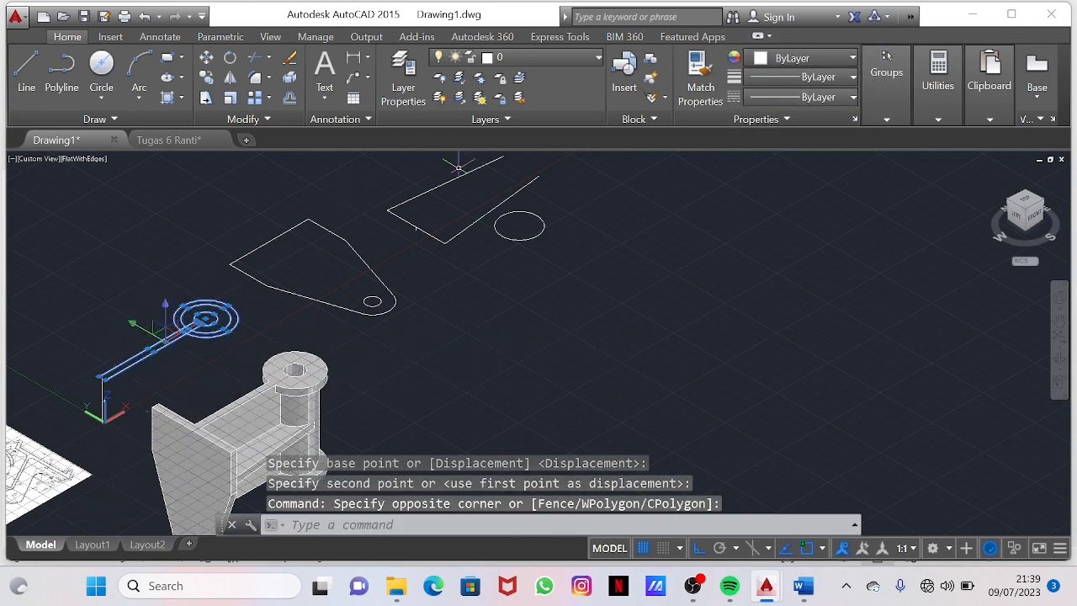
left_click(635, 204)
left_click(257, 312)
key("Delete")
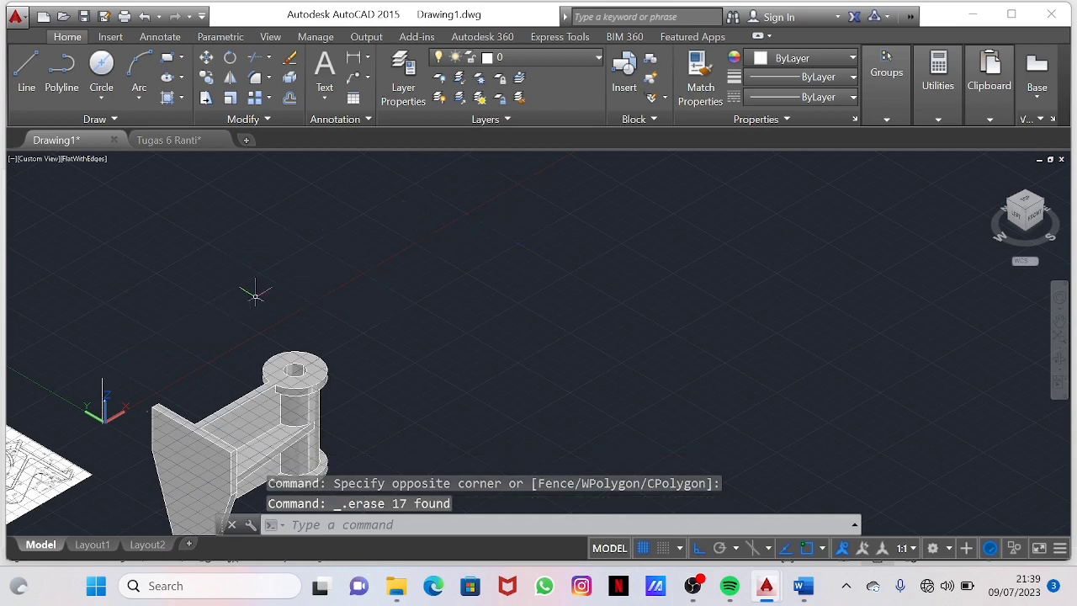
Step: Orbit to a lower front angle, pan, then commit a 260-unit line segment
left_click(1060, 359)
mouse_move(915, 376)
left_mouse_down()
mouse_move(853, 323)
mouse_move(912, 373)
mouse_move(947, 368)
left_mouse_up()
middle_click_drag(603, 390, 563, 247)
key("Escape")
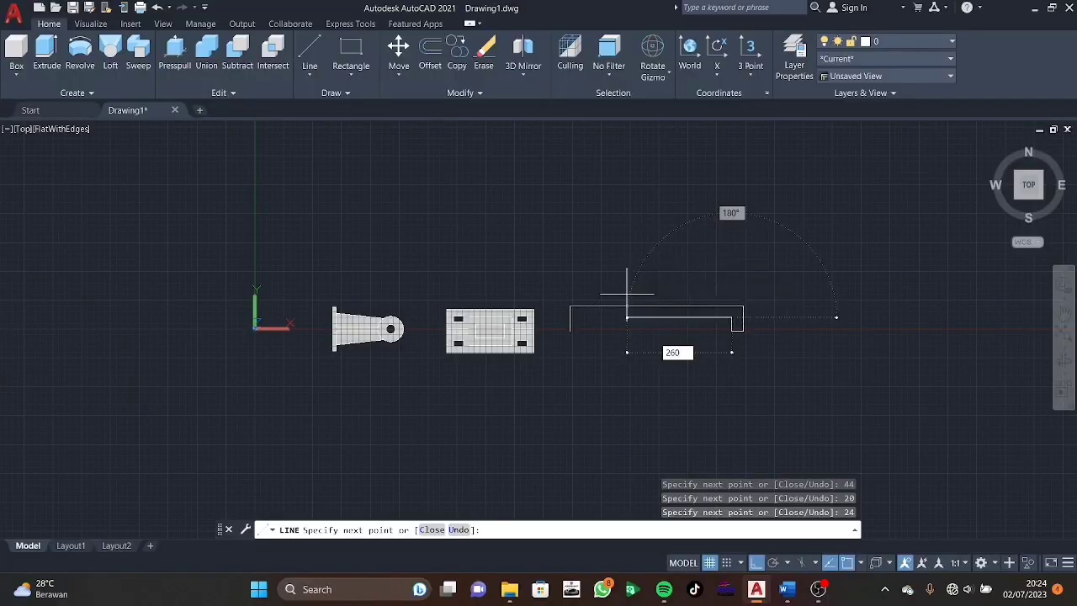
key("Return")
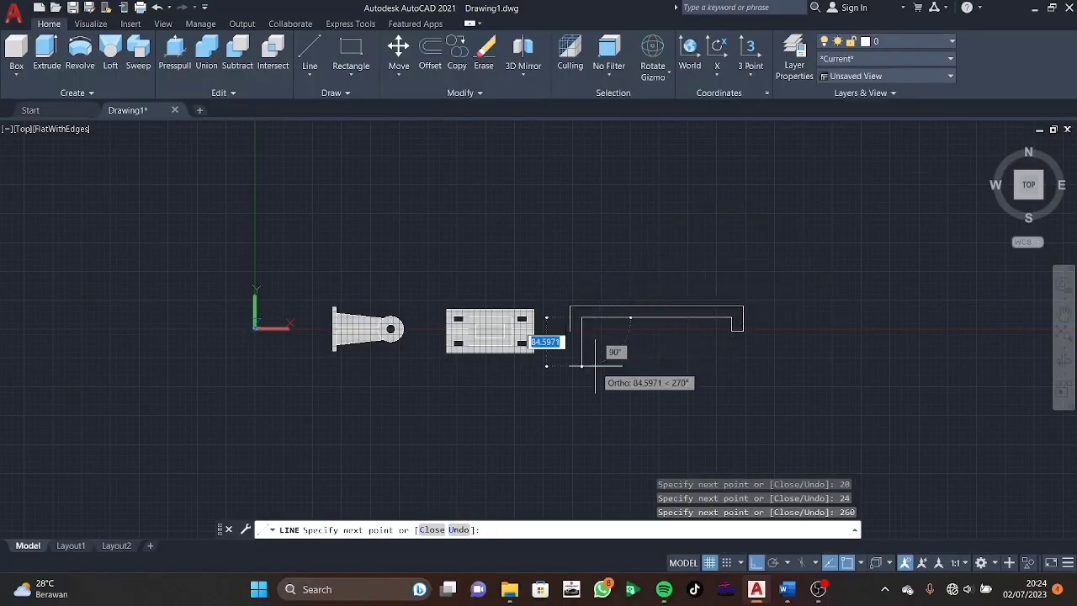
Step: Finish the C-shaped line outline and orbit it into an oblique view
key("Escape")
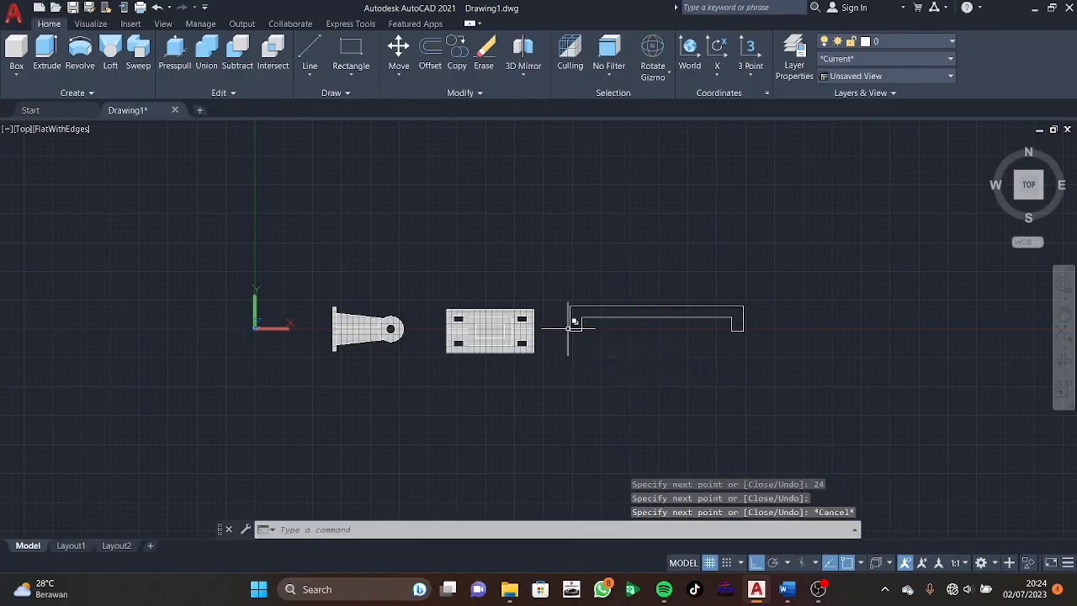
mouse_move(752, 288)
middle_mouse_down("shift")
mouse_move(712, 228)
mouse_move(561, 312)
mouse_move(631, 283)
middle_mouse_up("shift")
right_click(631, 284, "shift")
key("Escape")
mouse_move(570, 388)
middle_mouse_down("shift")
mouse_move(534, 365)
mouse_move(500, 370)
middle_mouse_up("shift")
Step: Presspull the area inside the channel outline 100 units into an upright wall
left_click(175, 55)
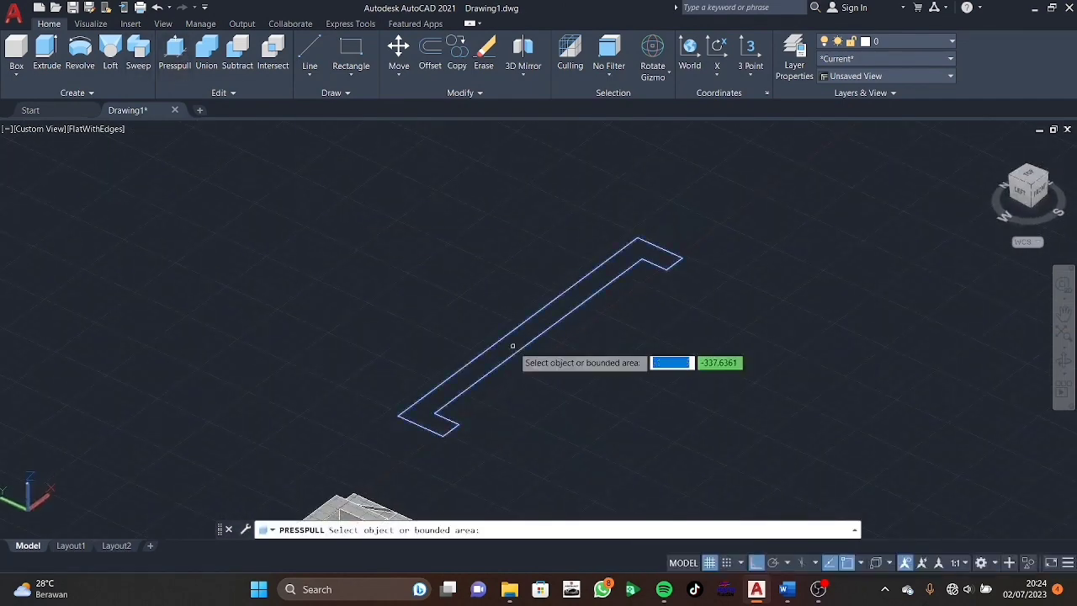
left_click(504, 321)
type("00")
key("Return")
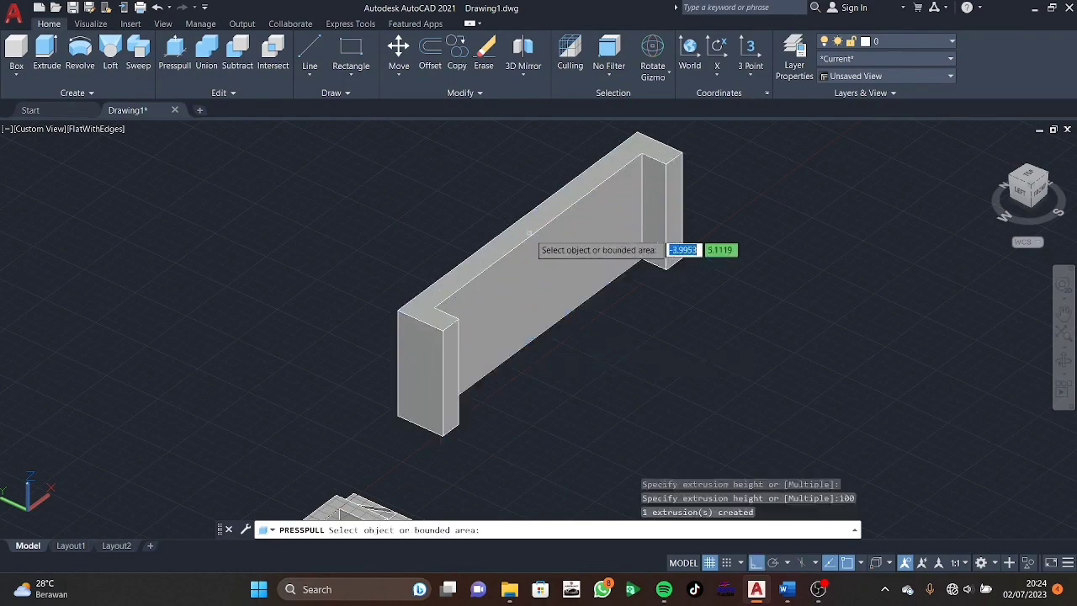
middle_click_drag(538, 235, 602, 330, "shift")
key("Return")
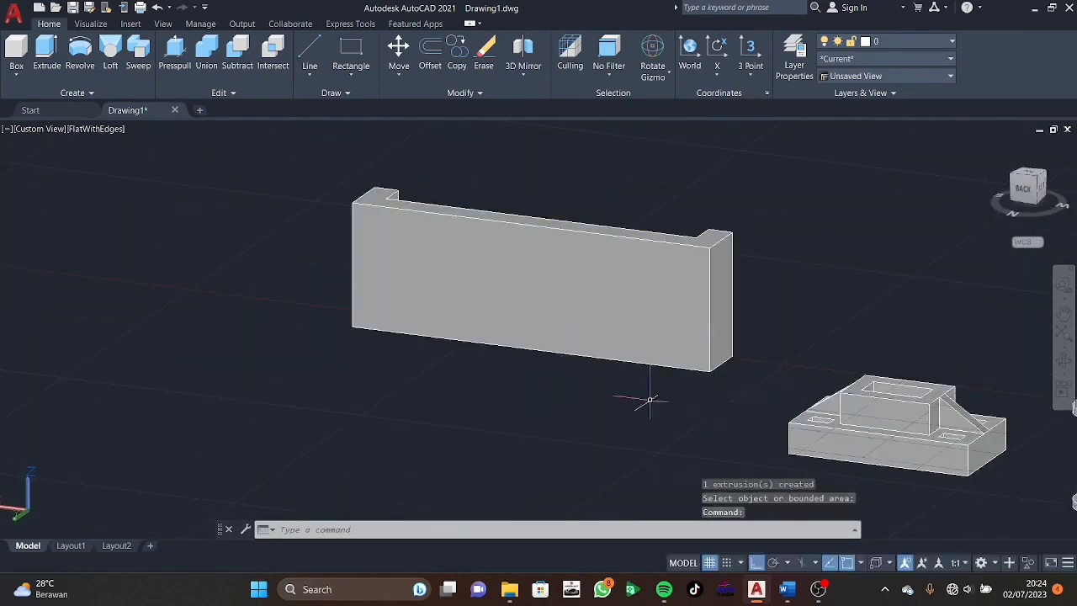
scroll(774, 293, "up", 2)
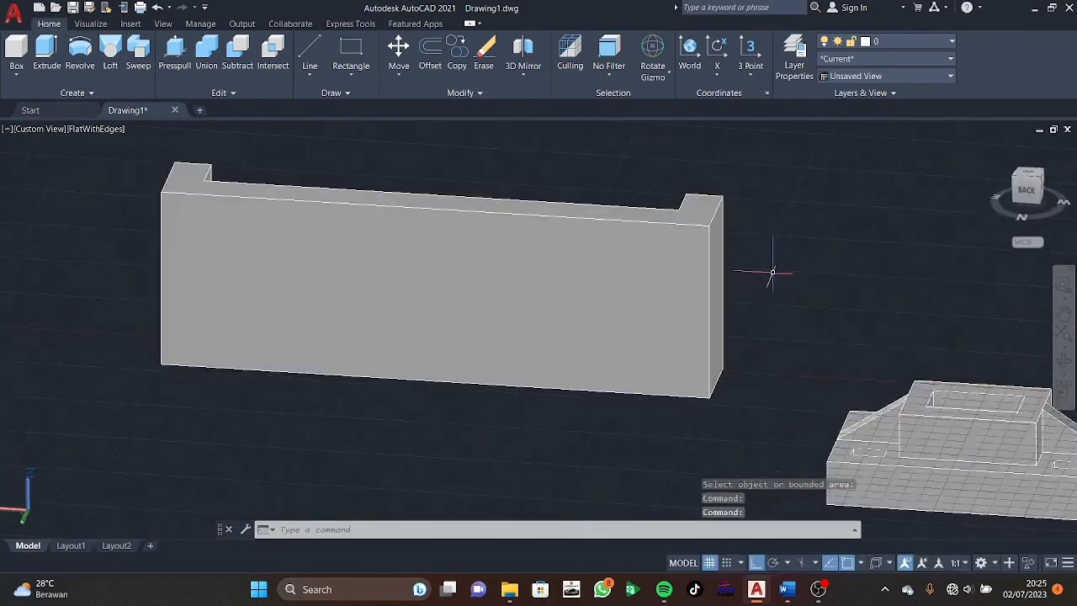
type("l")
key("Return")
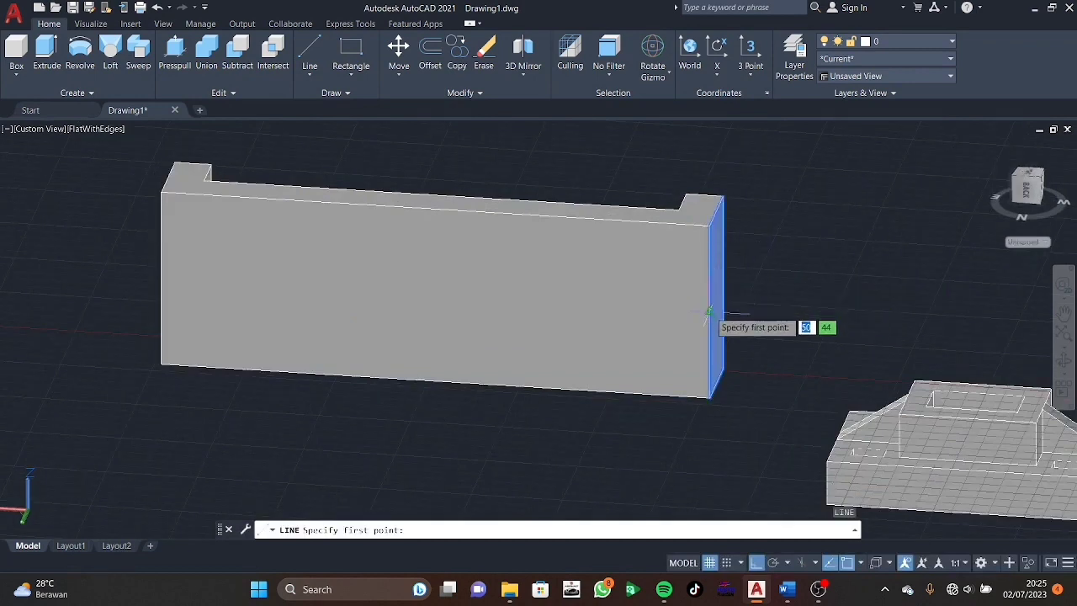
Step: Draw a 32-unit helper line from the end-face edge midpoint with a radius-6 circle at its end
left_click(709, 312)
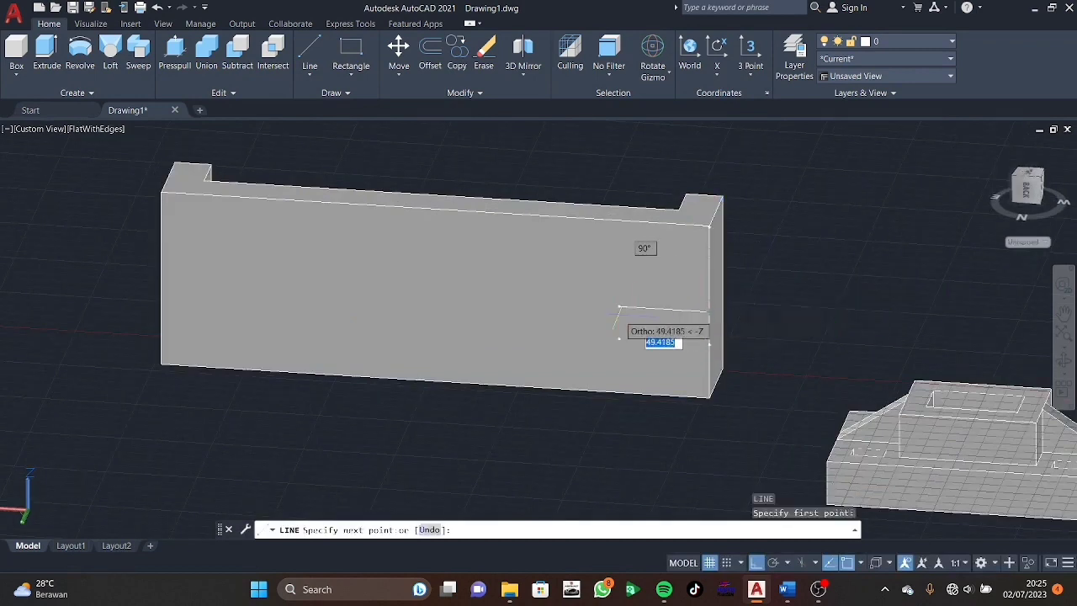
key("Return")
key("Escape")
key("Return")
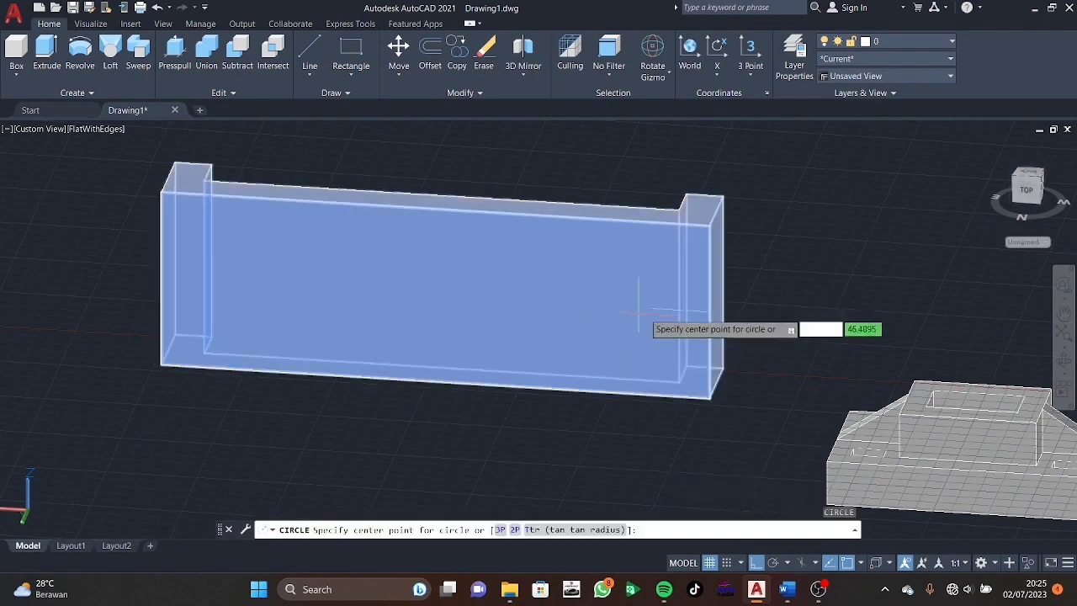
left_click(652, 309)
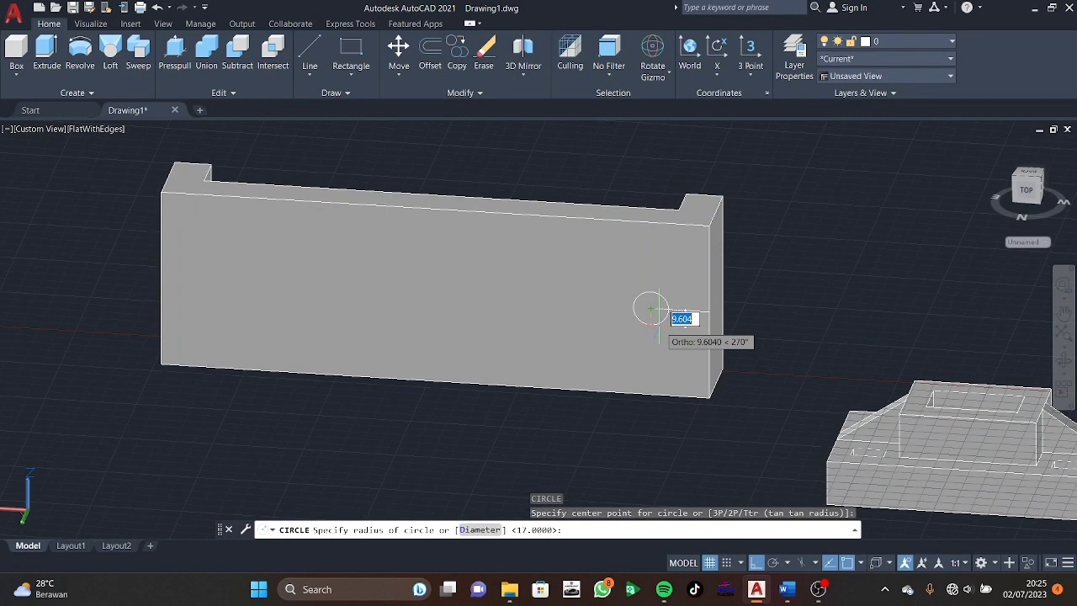
type("6")
key("Return")
key("Escape")
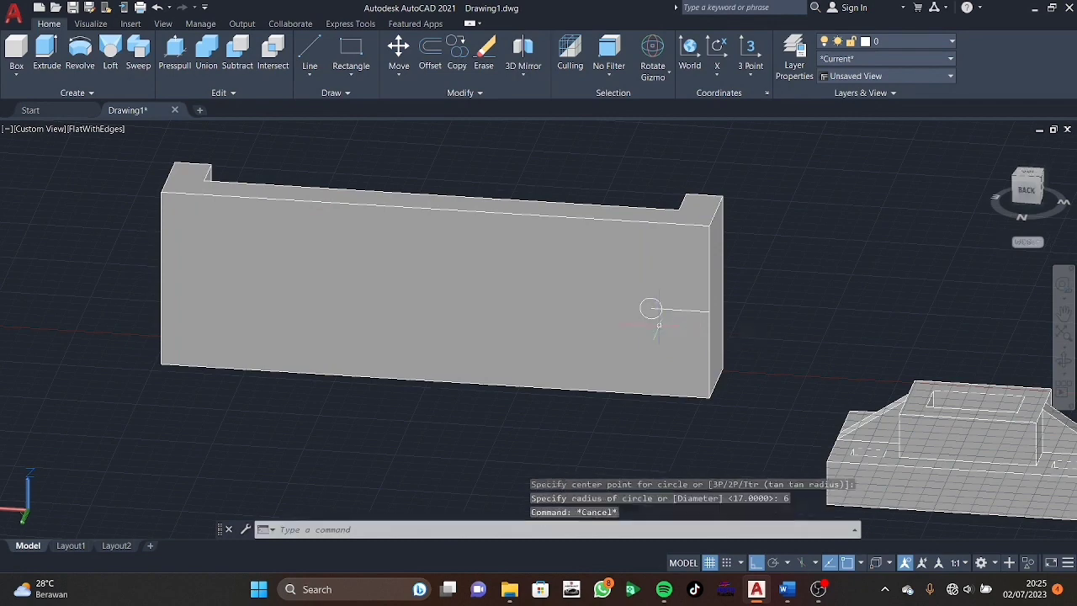
Step: Erase the helper line and press-pull the circle through the wall as a hole
left_click(704, 305)
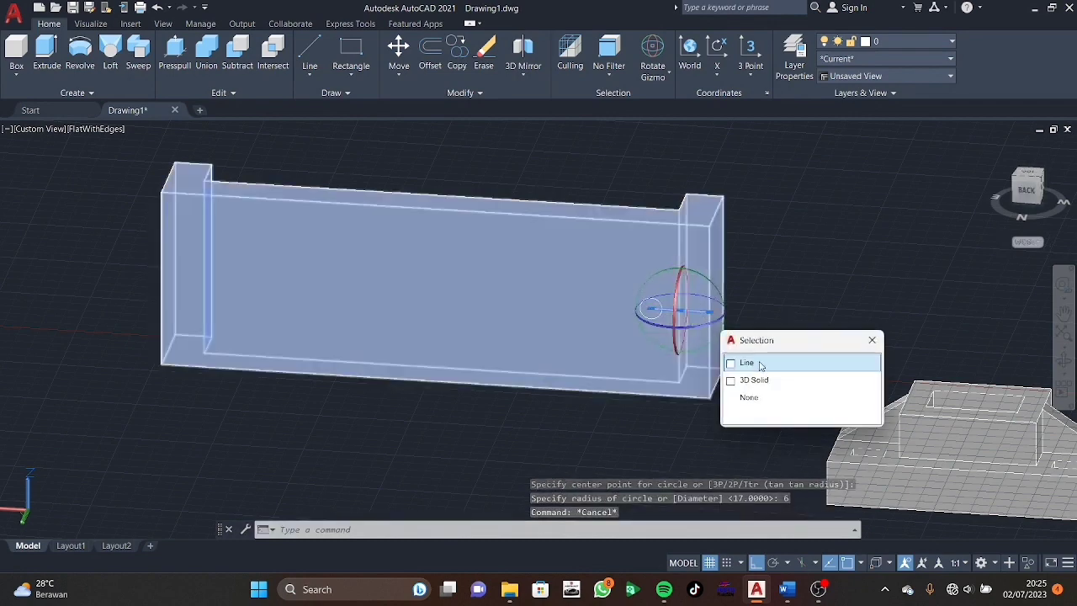
left_click(760, 363)
key("Delete")
key("Return")
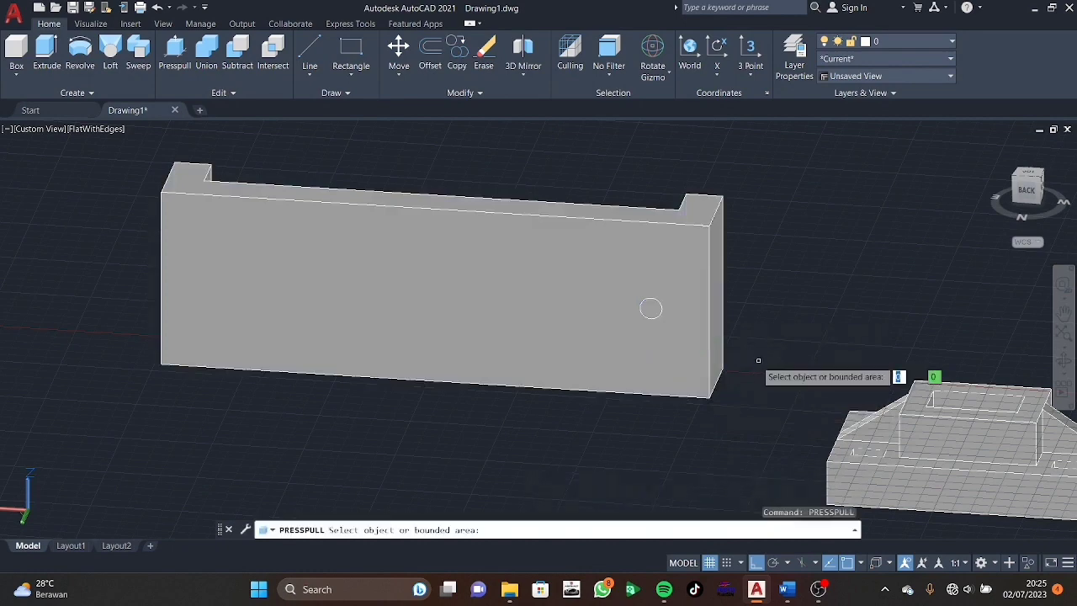
left_click(650, 309)
left_click(684, 193)
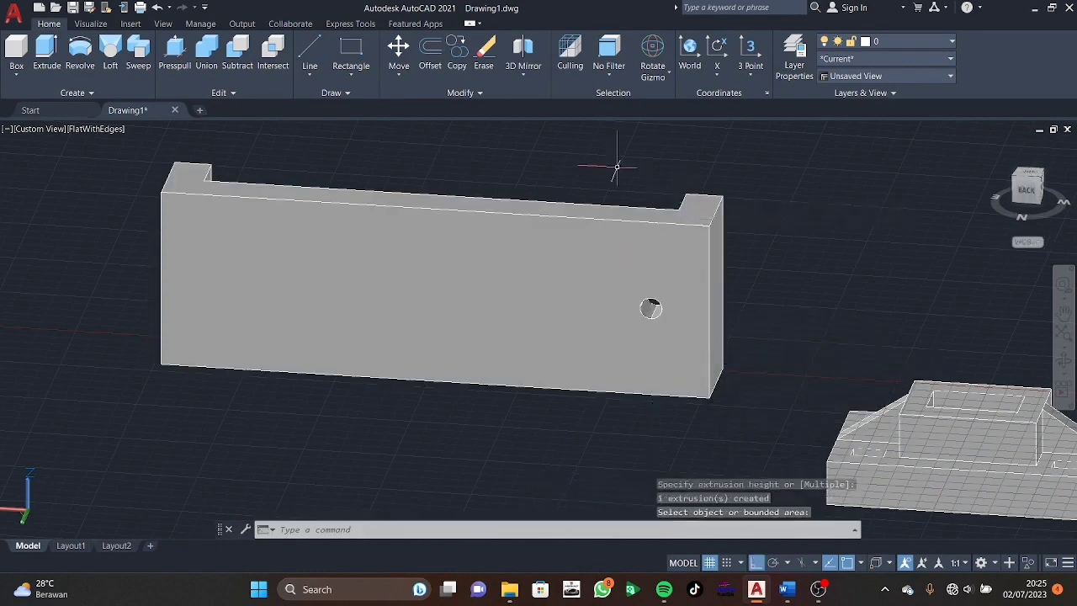
Step: Draw a 22-unit line from the plate corner with a radius-6 circle at its end
type("l")
key("Return")
type("22")
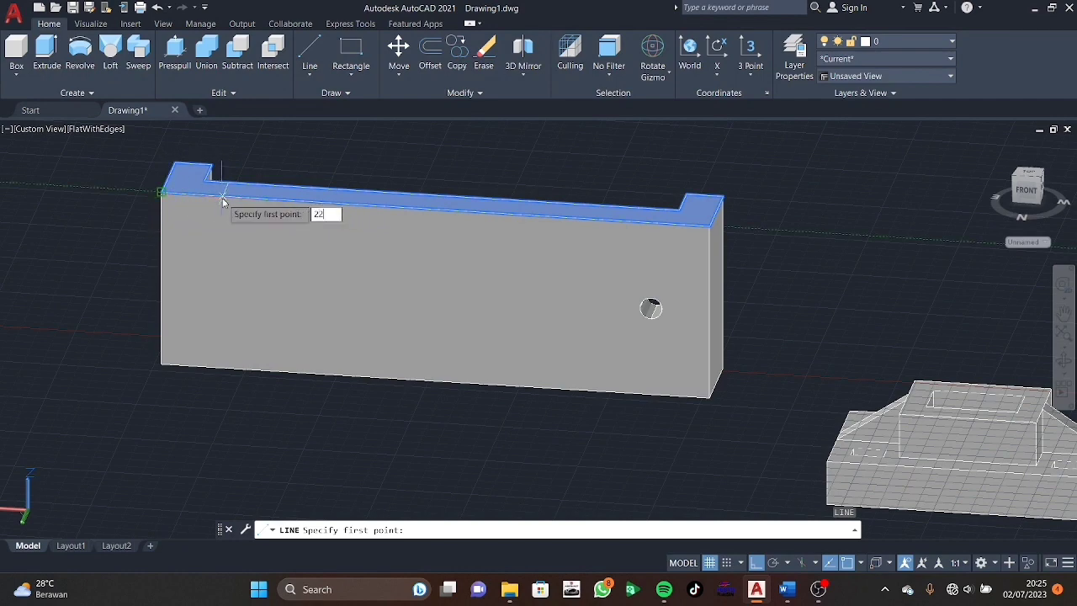
key("Return")
type("22")
key("Return")
key("Escape")
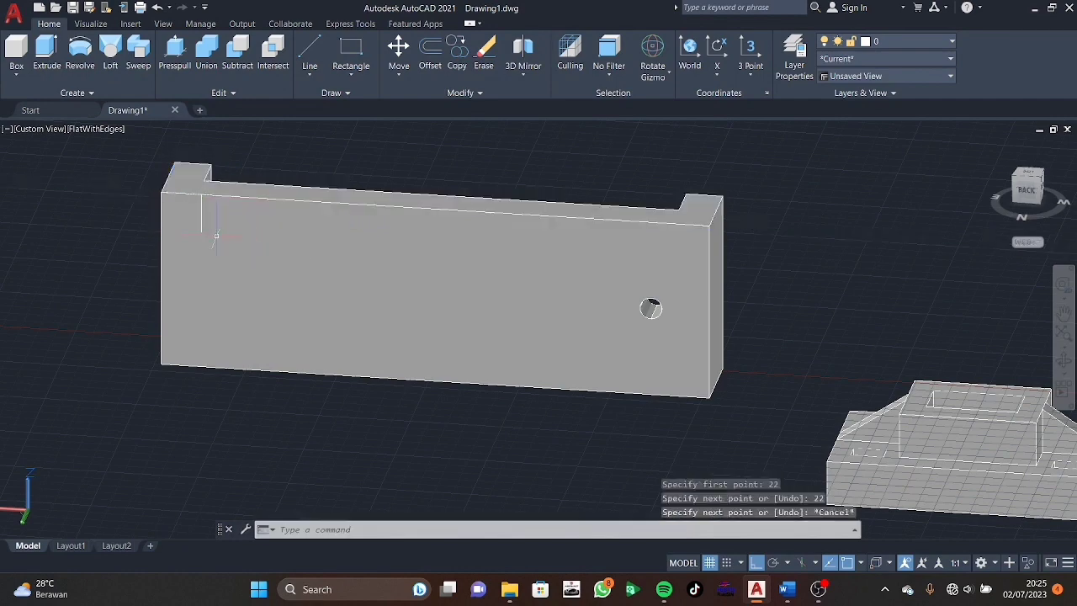
type("c")
key("Return")
left_click(202, 232)
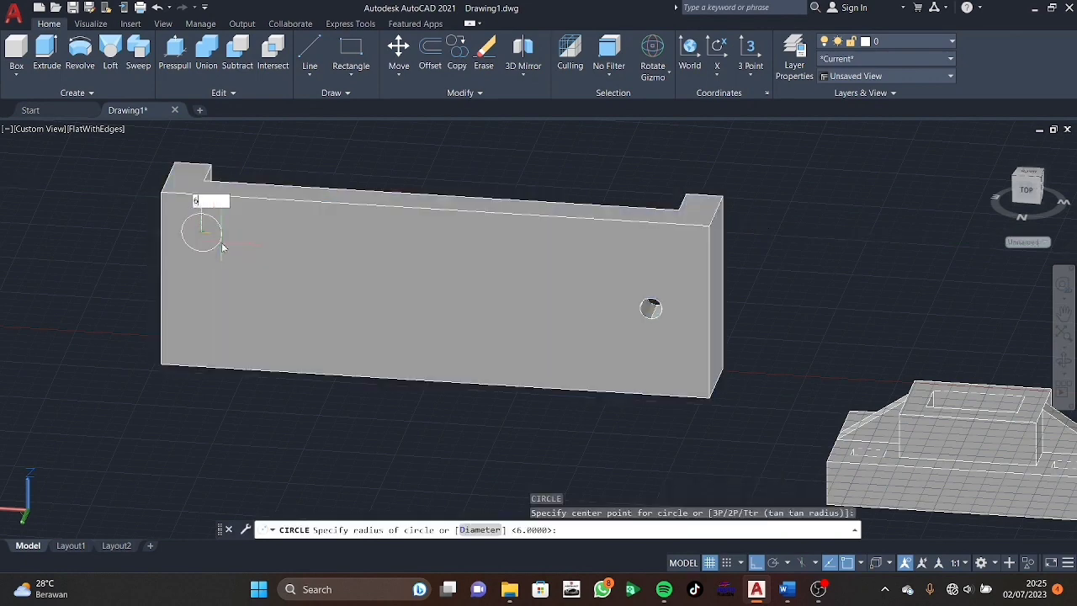
key("Return")
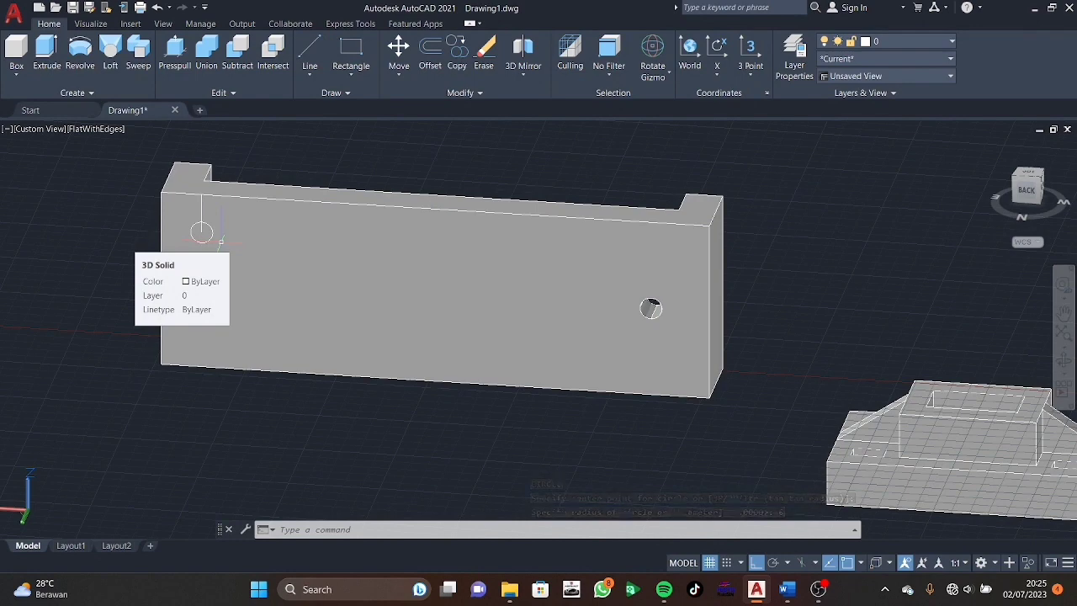
key("Escape")
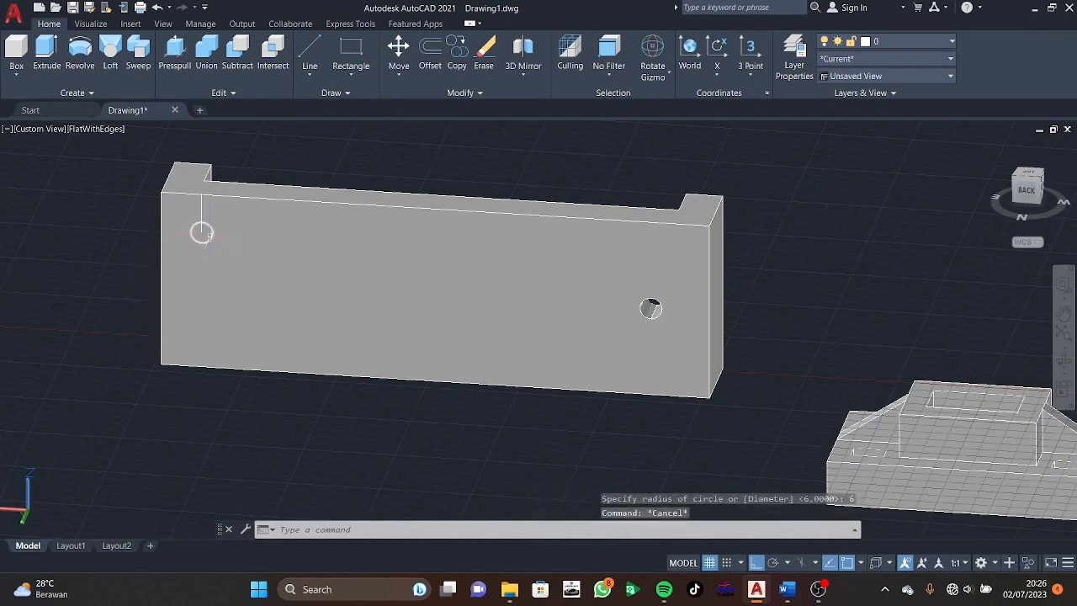
Step: Mirror the circle to create the second left-end hole circle, then erase the construction line
left_click(202, 232)
type("mirror")
key("Return")
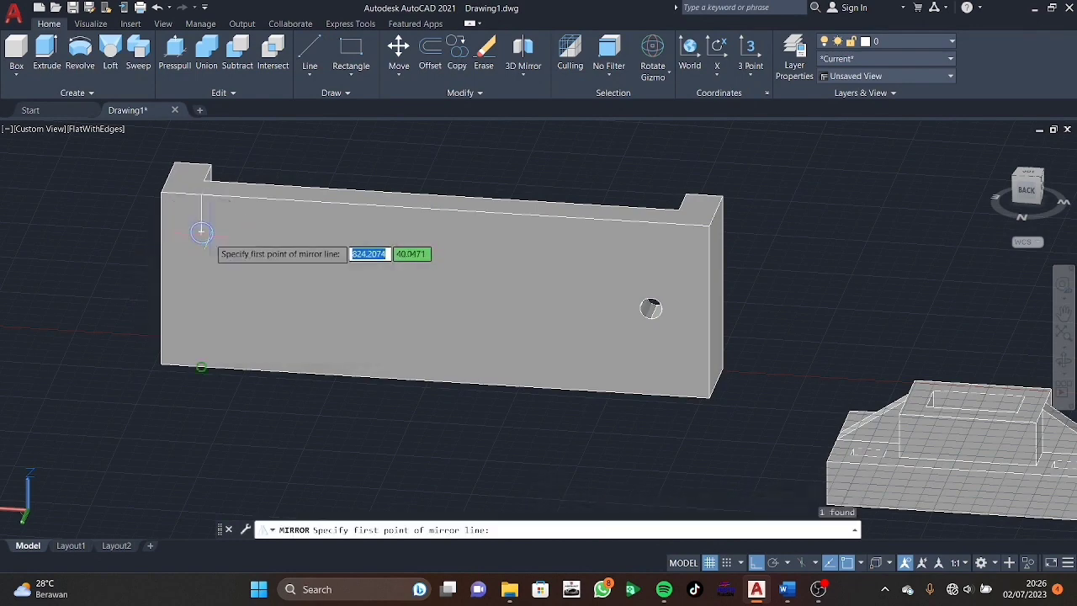
left_click(162, 281)
left_click(248, 289)
key("Return")
key("Escape")
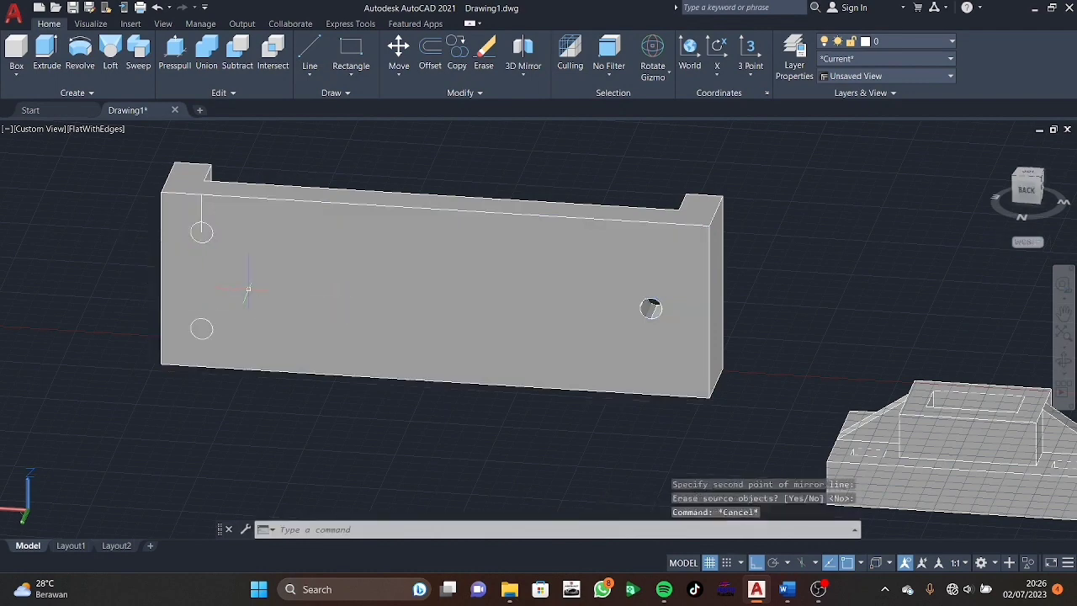
left_click(202, 202)
left_click(249, 260)
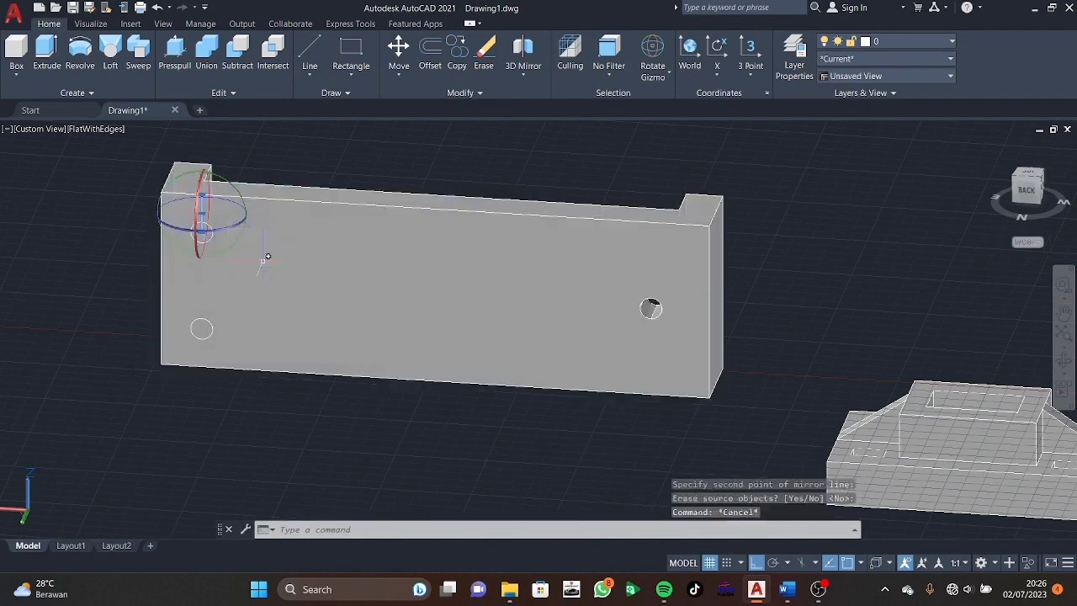
key("Delete")
Step: Press-pull both left-end hole circles through the plate into cylinders
left_click(174, 52)
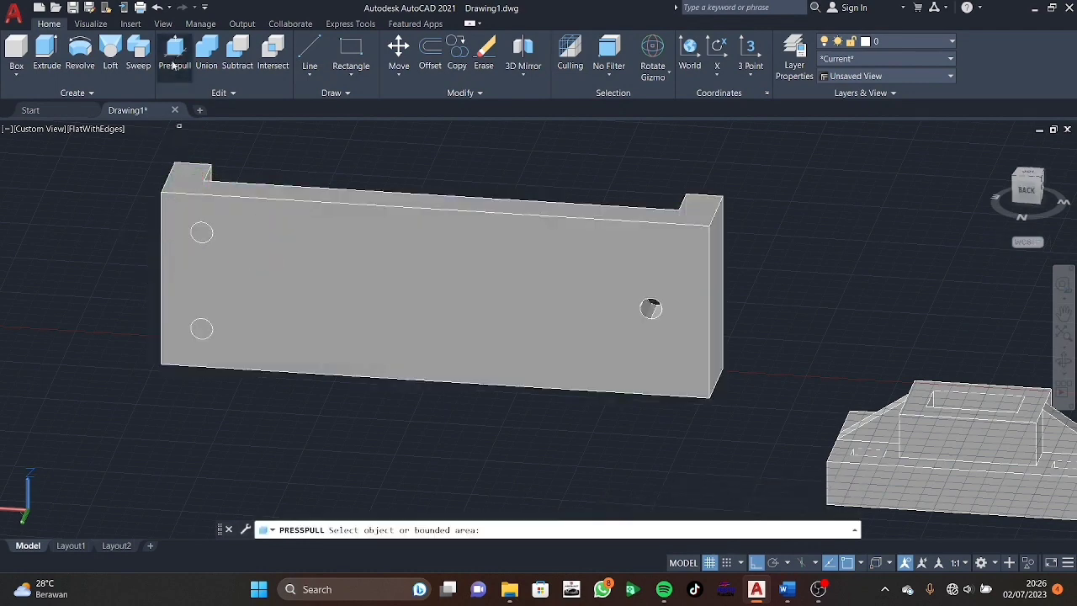
left_click(202, 232)
left_click(318, 165)
left_click(202, 329)
left_click(373, 151)
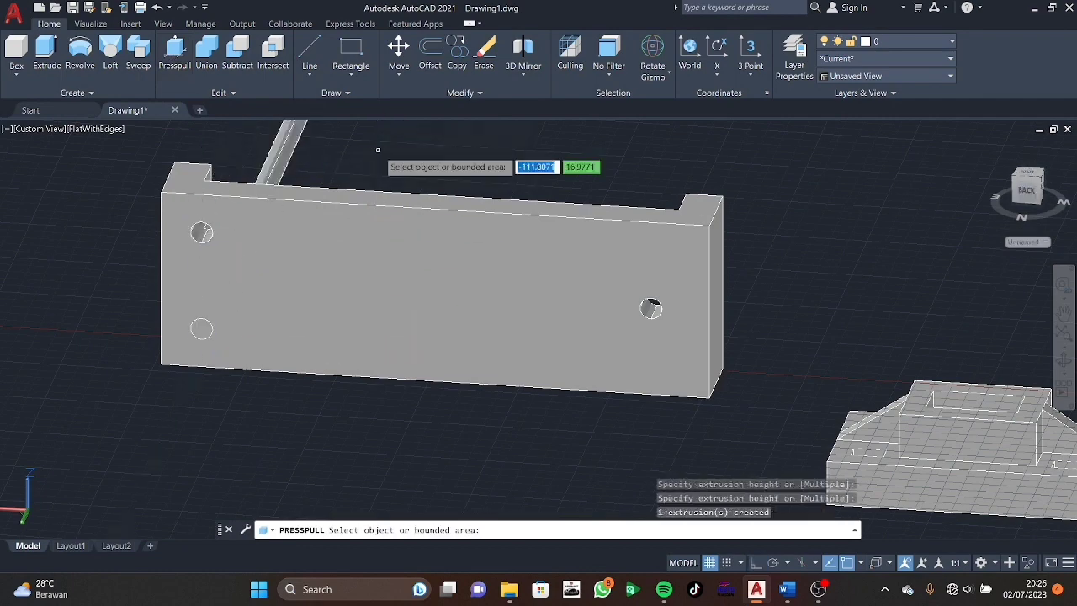
key("Return")
Step: Subtract the hole cylinders from the plate, leaving clean through-holes
left_click(238, 52)
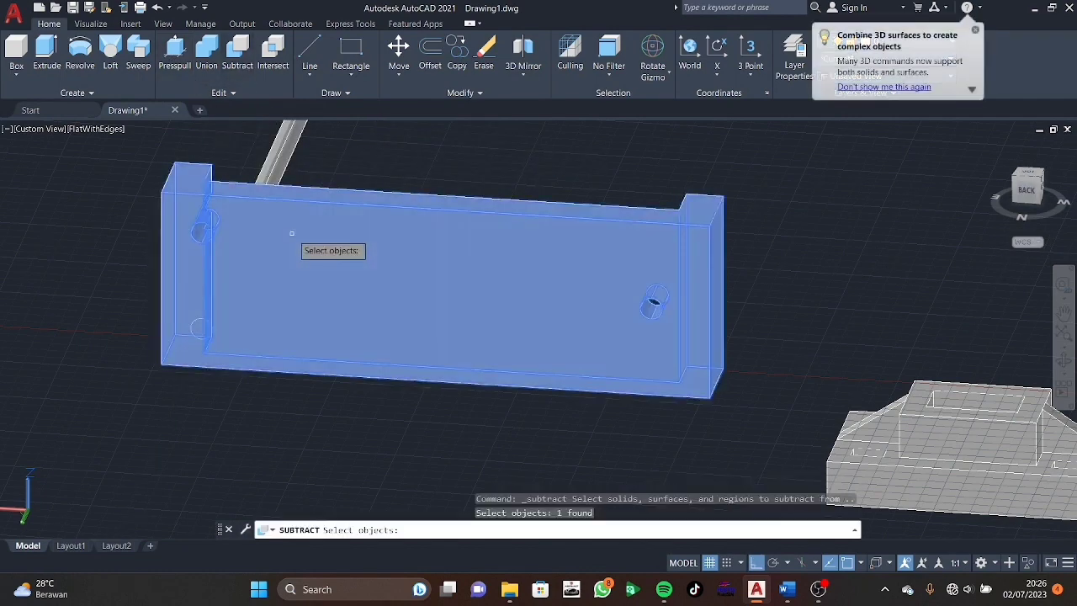
left_click(293, 239)
key("Return")
left_click(271, 172)
key("Return")
key("Escape")
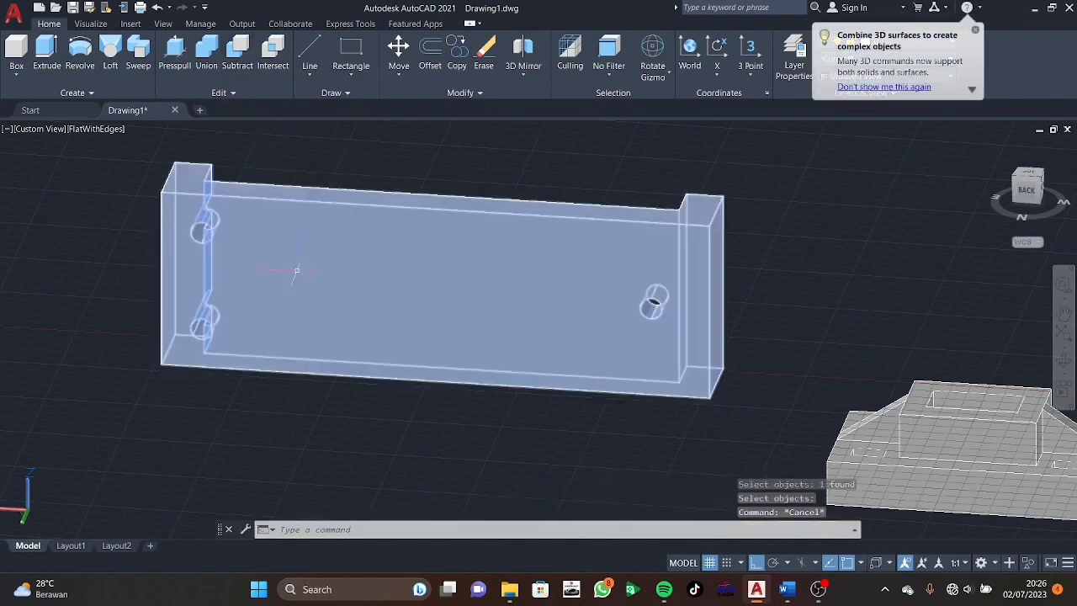
middle_click_drag(654, 303, 496, 309, "shift")
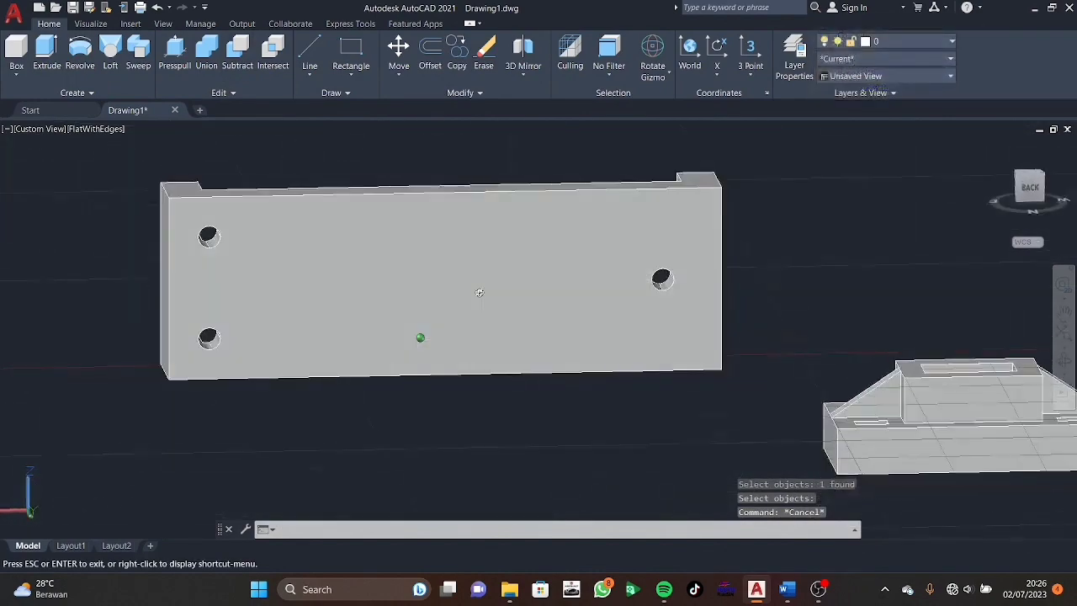
Step: Draw a 300-unit line from the plate's top-left notch corner
type("l")
key("Return")
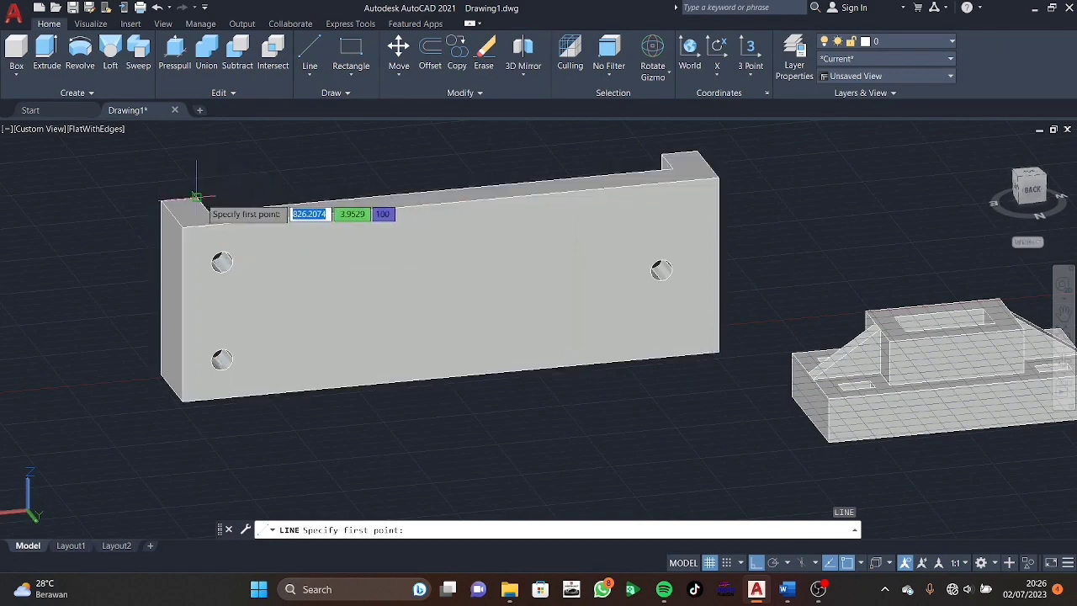
left_click(211, 216)
type("300")
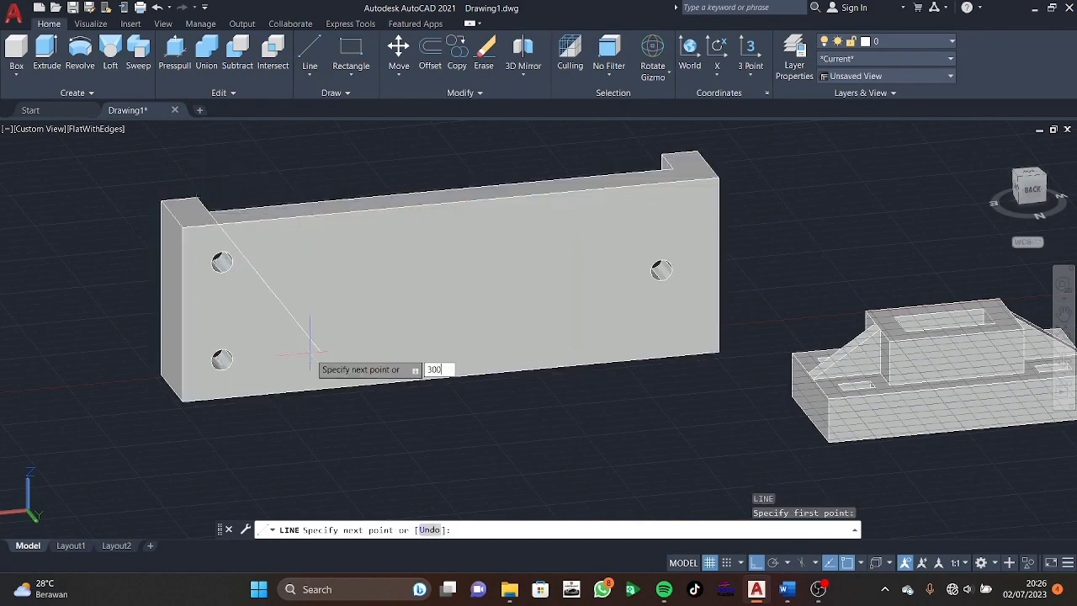
key("Return")
key("Escape")
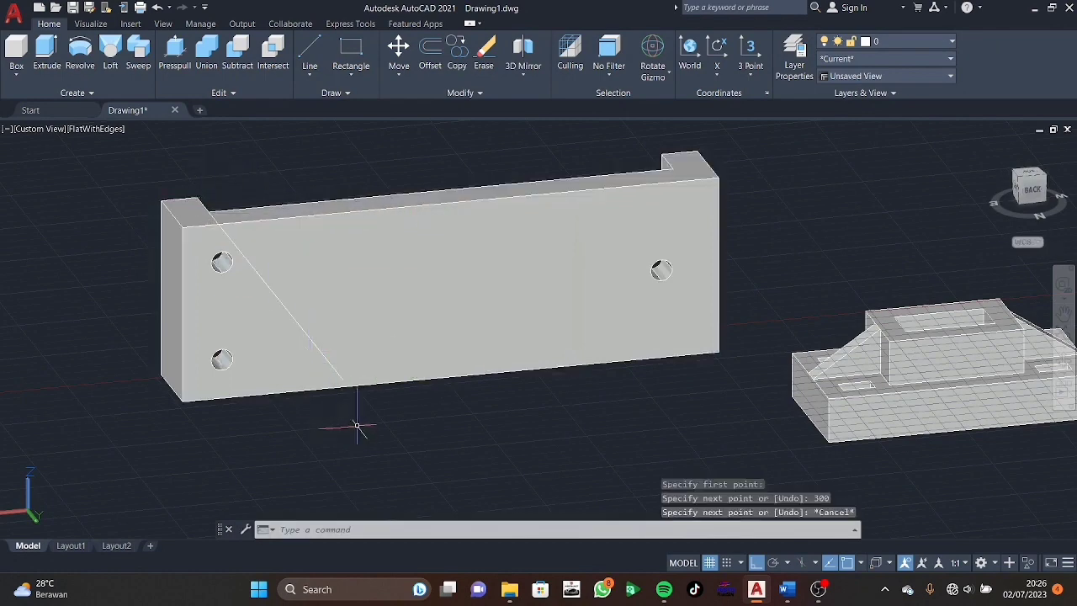
Step: Draw a 70-unit horizontal line from the plate's left edge, then orbit to view from below
type("l")
key("Return")
left_click(196, 314)
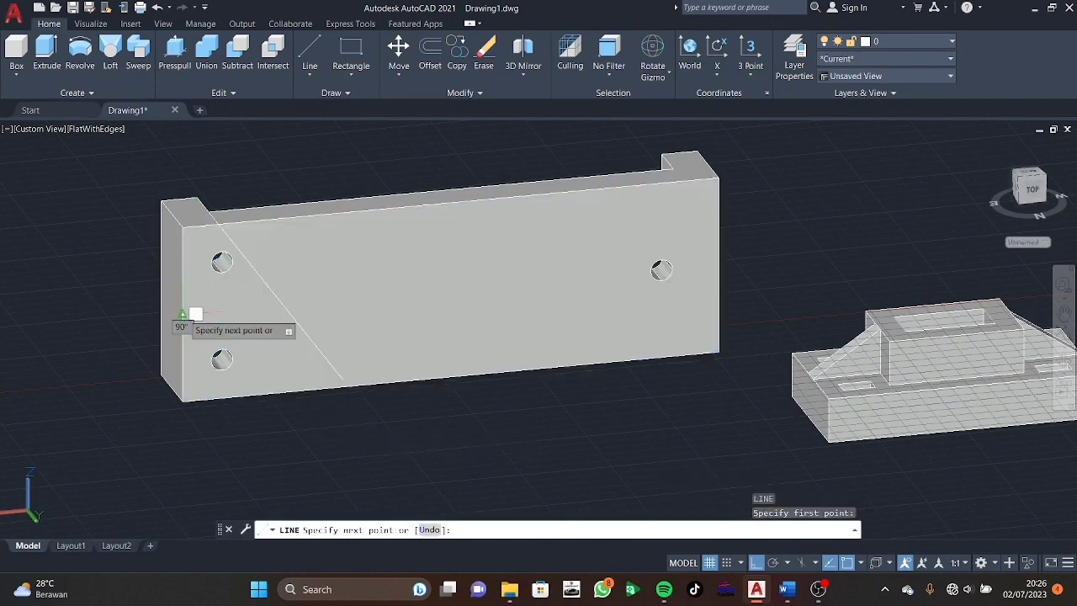
type("0")
key("Return")
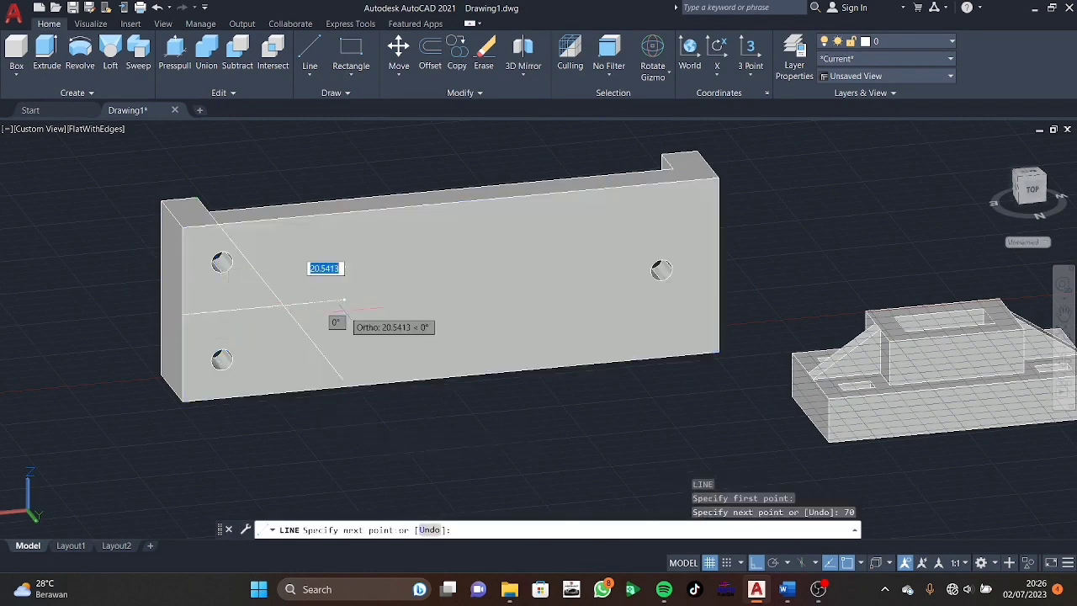
key("Escape")
scroll(378, 310, "up", 2)
middle_click_drag(419, 473, 311, 472, "shift")
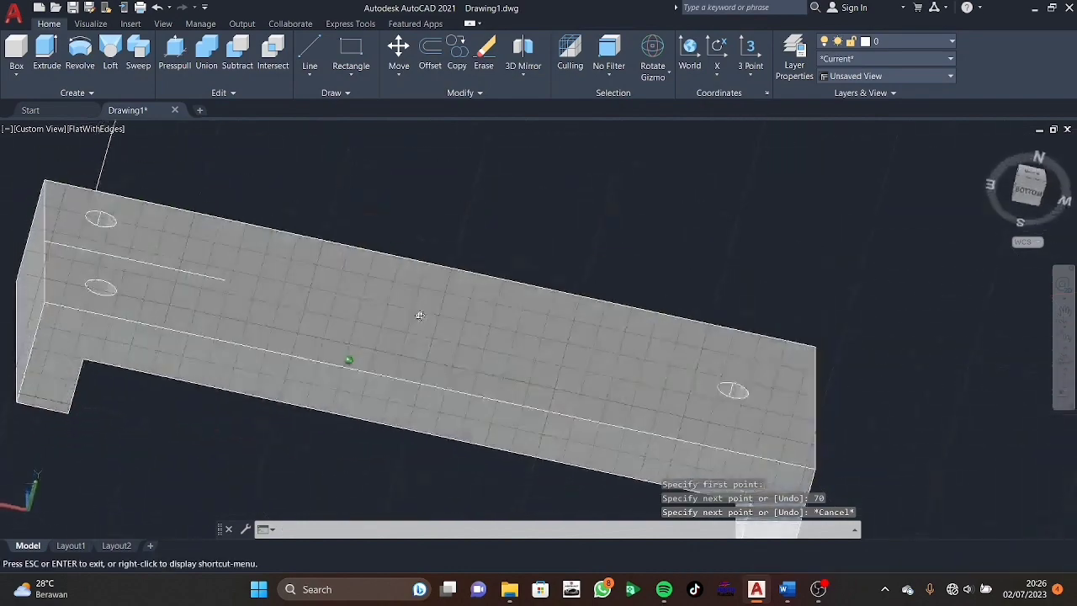
middle_click_drag(221, 393, 265, 452, "shift")
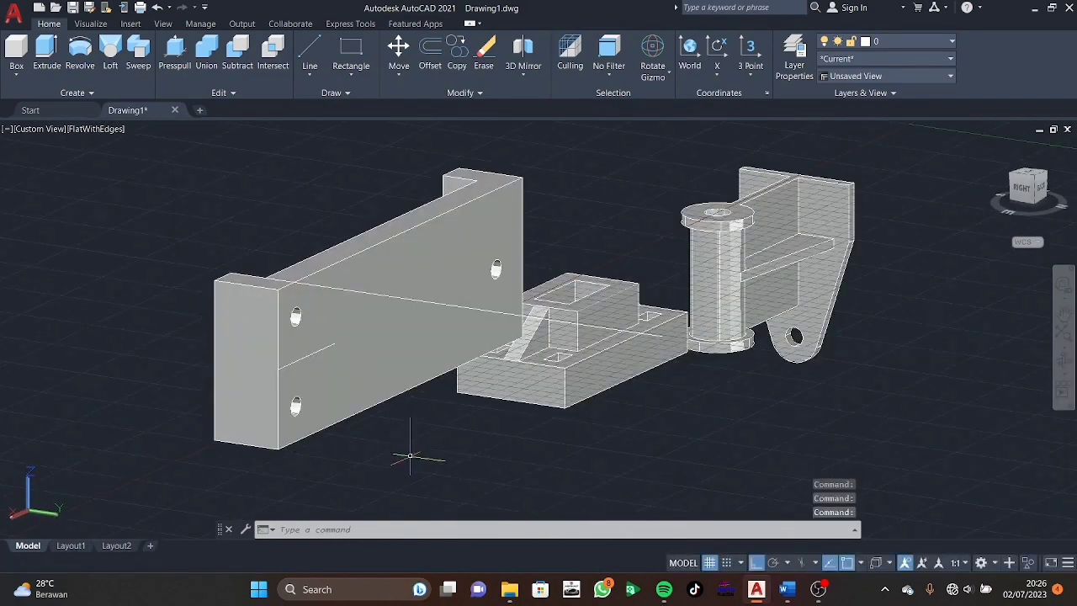
middle_click_drag(454, 465, 554, 558, "shift")
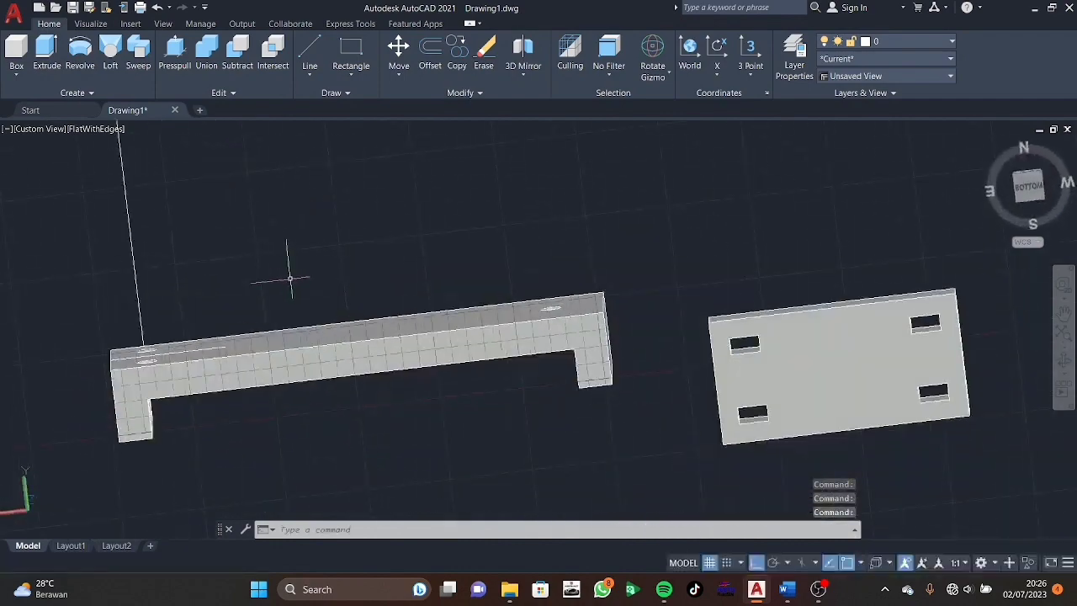
Step: Draw a radius-26 circle above the channel plate with a concentric radius-20 circle
type("c")
key("Return")
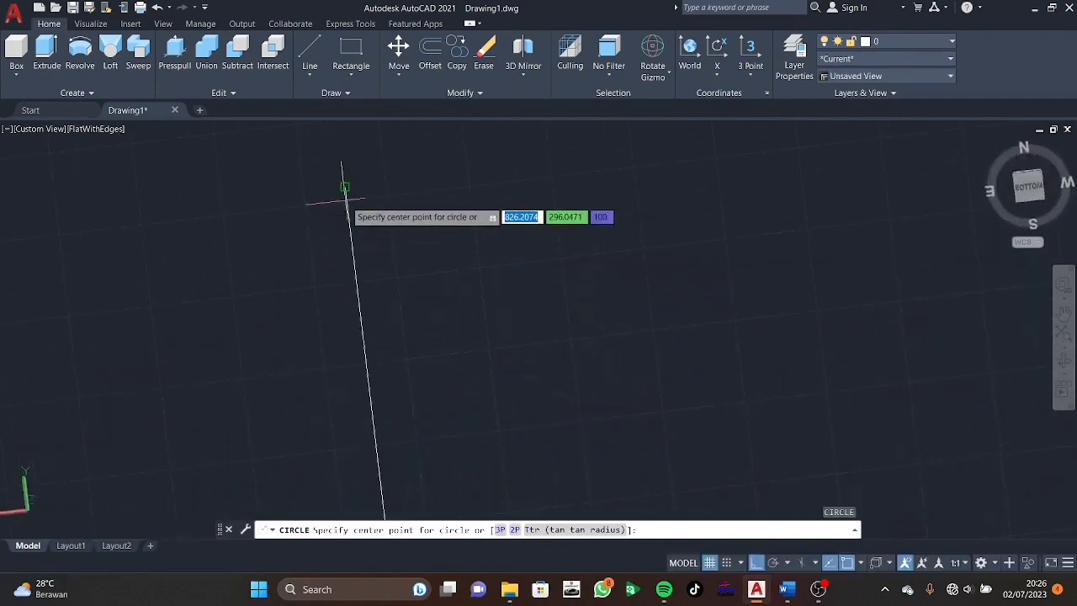
left_click(346, 195)
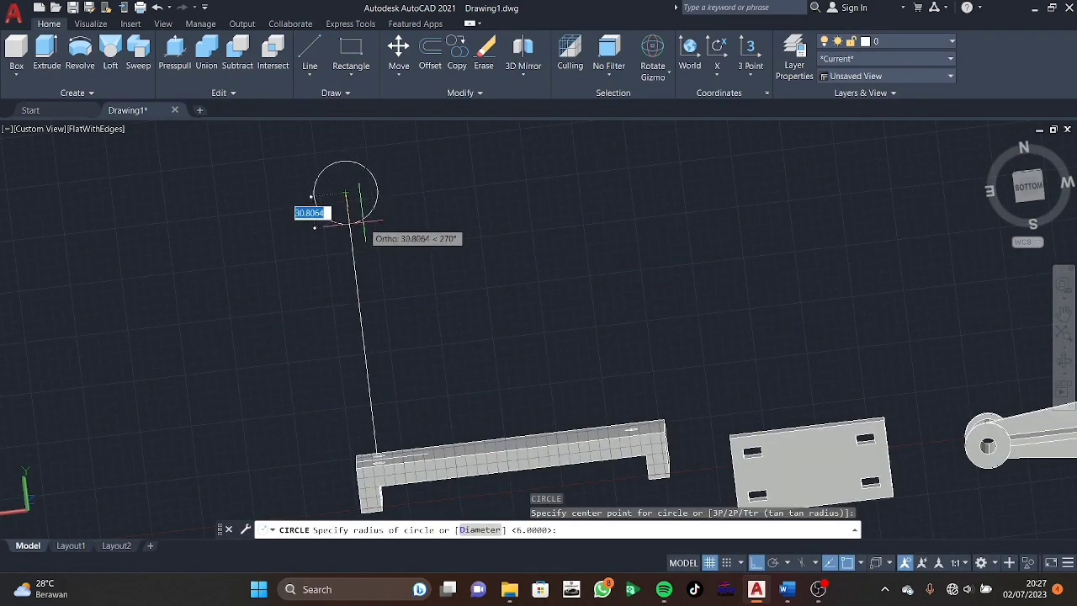
middle_click_drag(360, 220, 464, 290, "shift")
type("2")
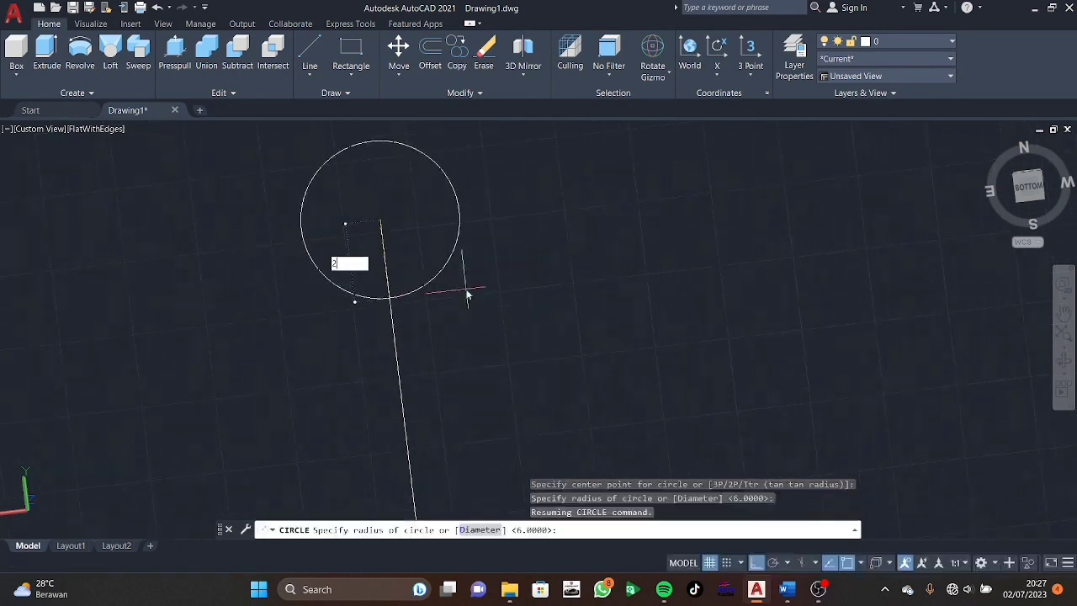
key("Return")
key("Return")
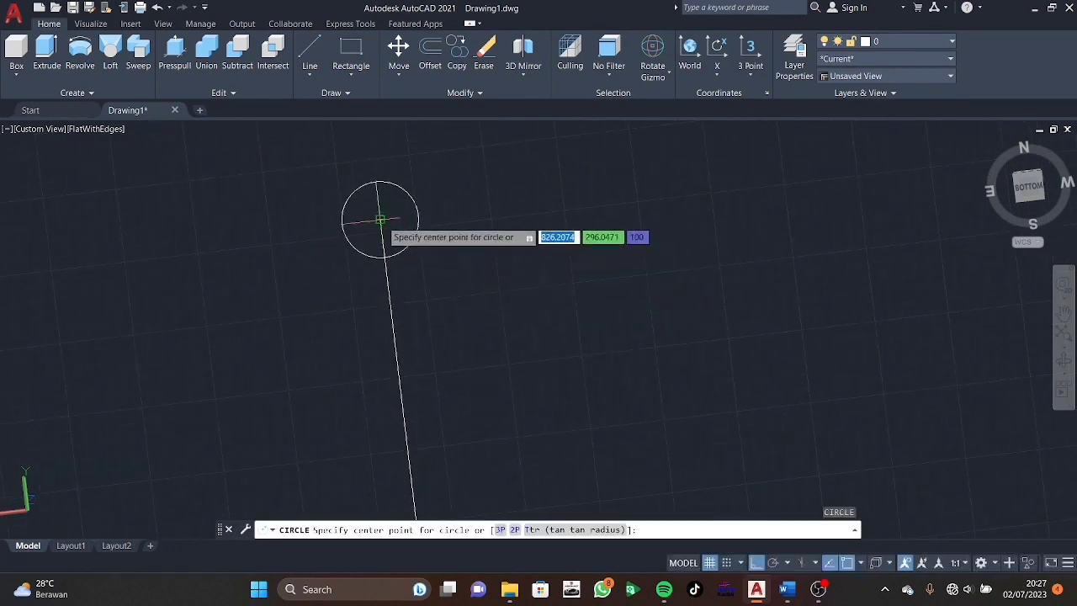
left_click(380, 219)
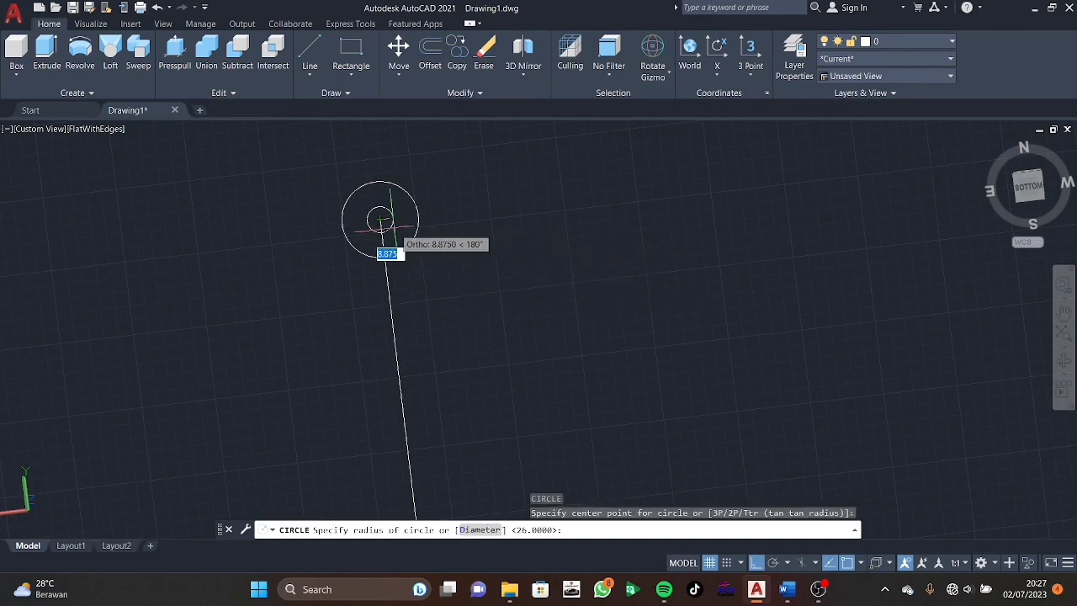
type("20")
key("Return")
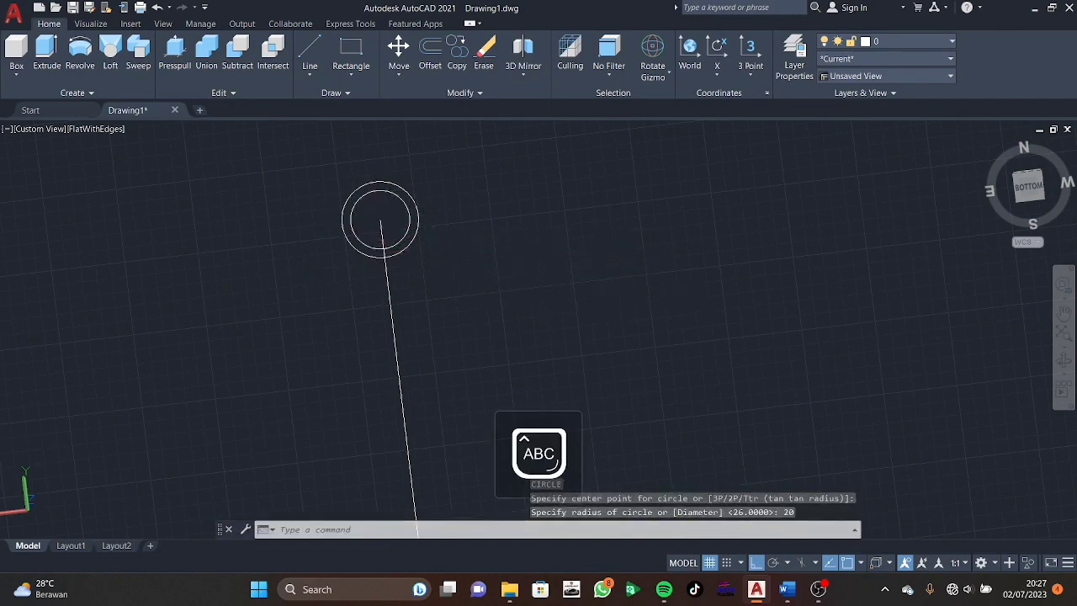
Step: Press-pull the circle area 76 units up, then push the inner circle down to hollow the tube
mouse_move(353, 293)
middle_mouse_down("shift")
mouse_move(396, 385)
mouse_move(401, 436)
mouse_move(289, 163)
middle_mouse_up("shift")
left_click(175, 54)
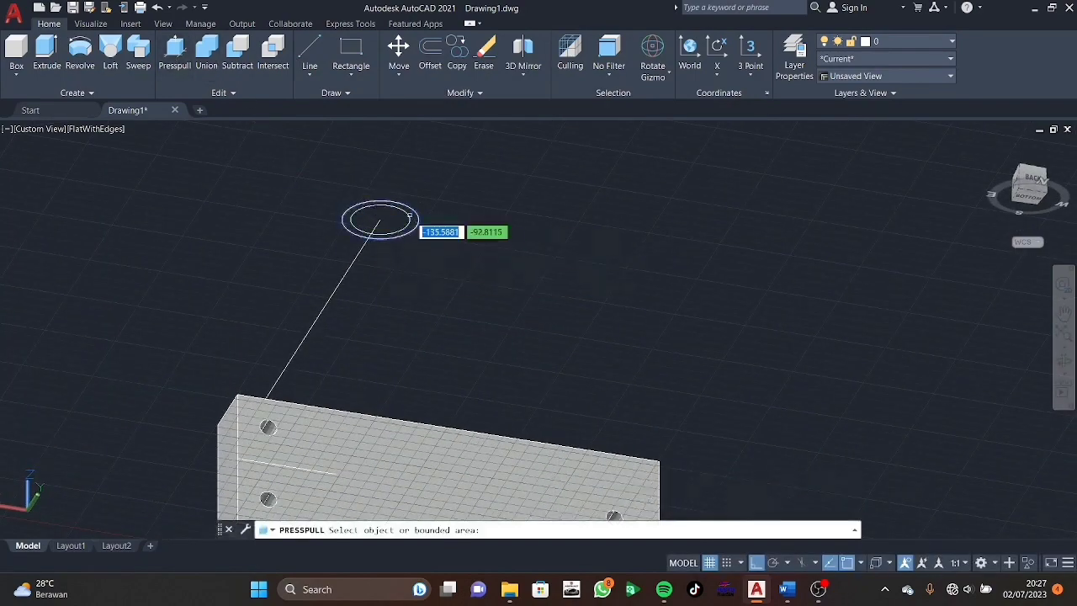
left_click(415, 219)
type("76")
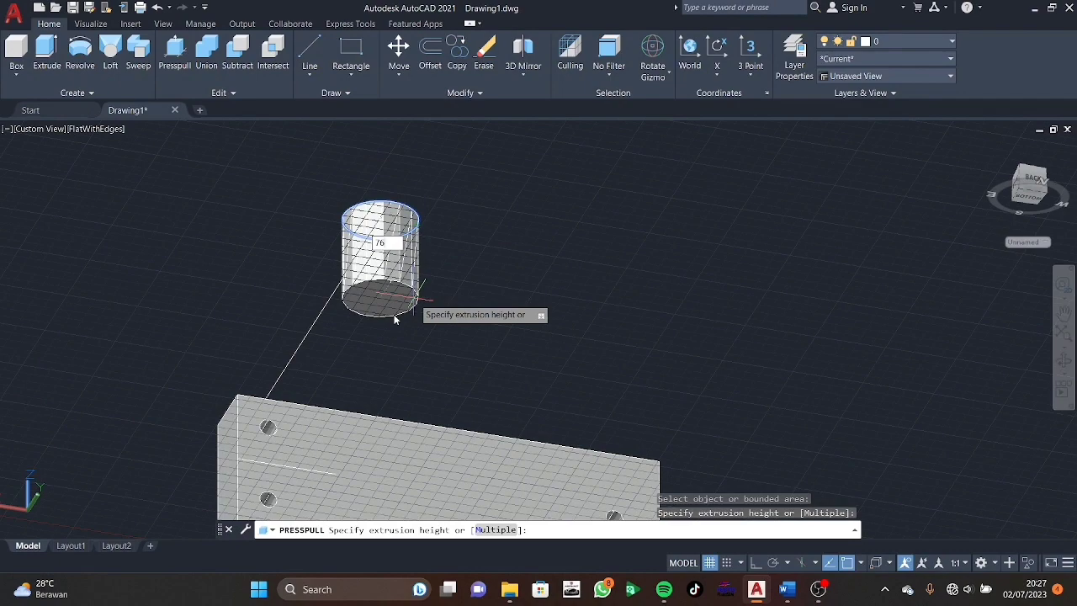
key("Return")
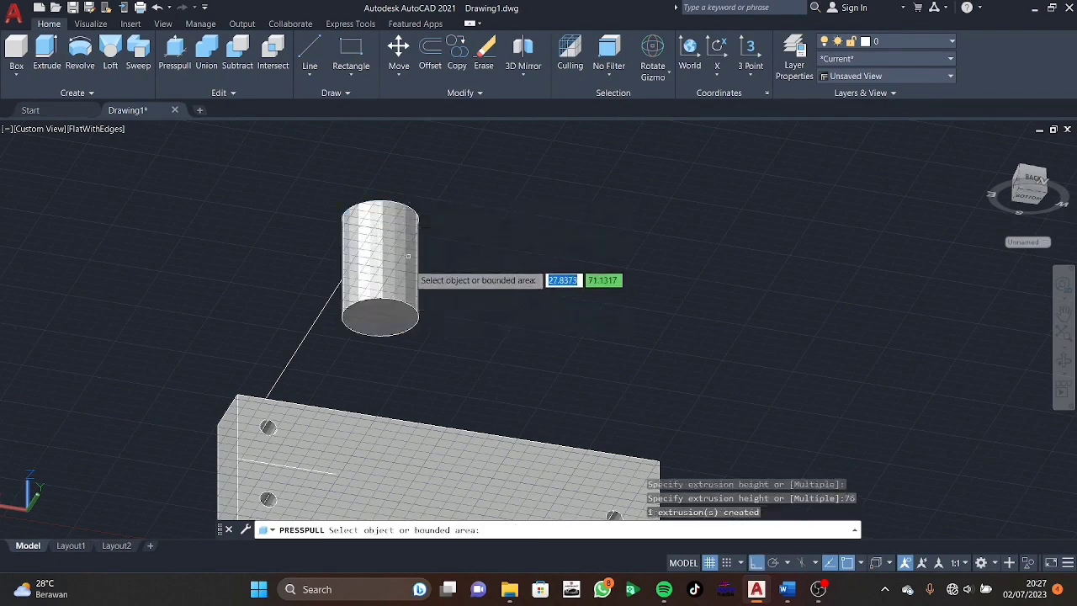
middle_click_drag(404, 296, 212, 389, "shift")
left_click(150, 370)
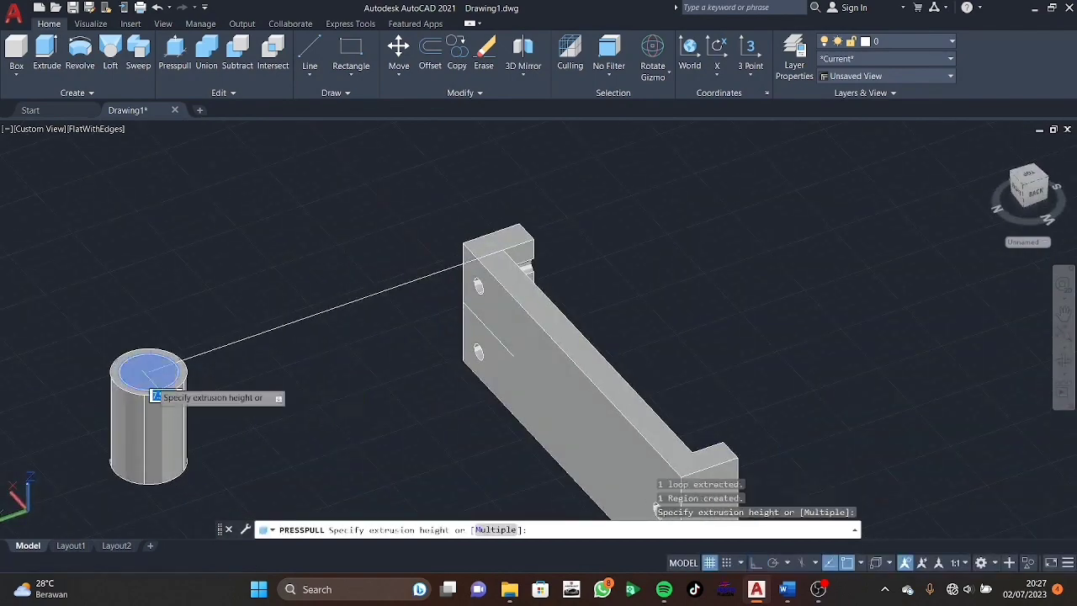
left_click(166, 508)
middle_click_drag(167, 508, 365, 336, "shift")
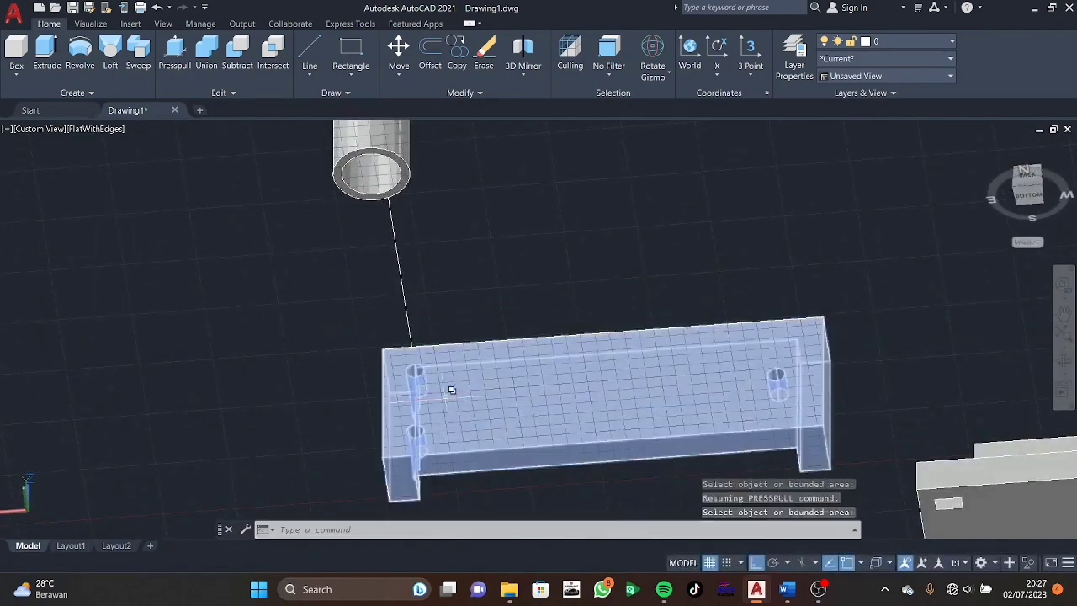
key("Escape")
middle_click_drag(421, 406, 471, 354, "shift")
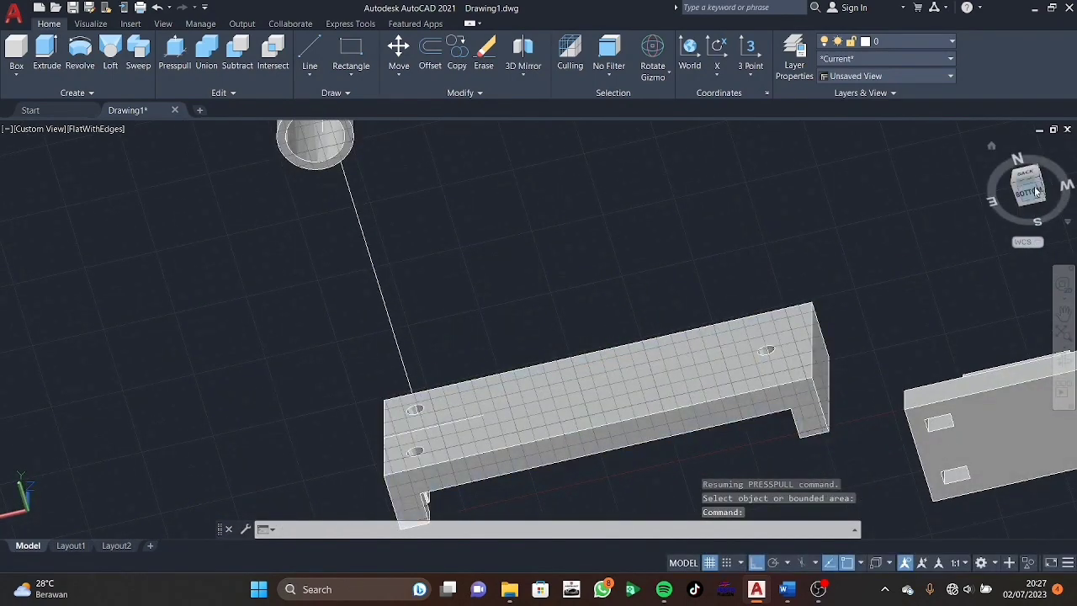
left_click(1037, 192)
Step: Draw a 100-unit base line and a 230-unit vertical line from its midpoint
scroll(469, 322, "up", 3)
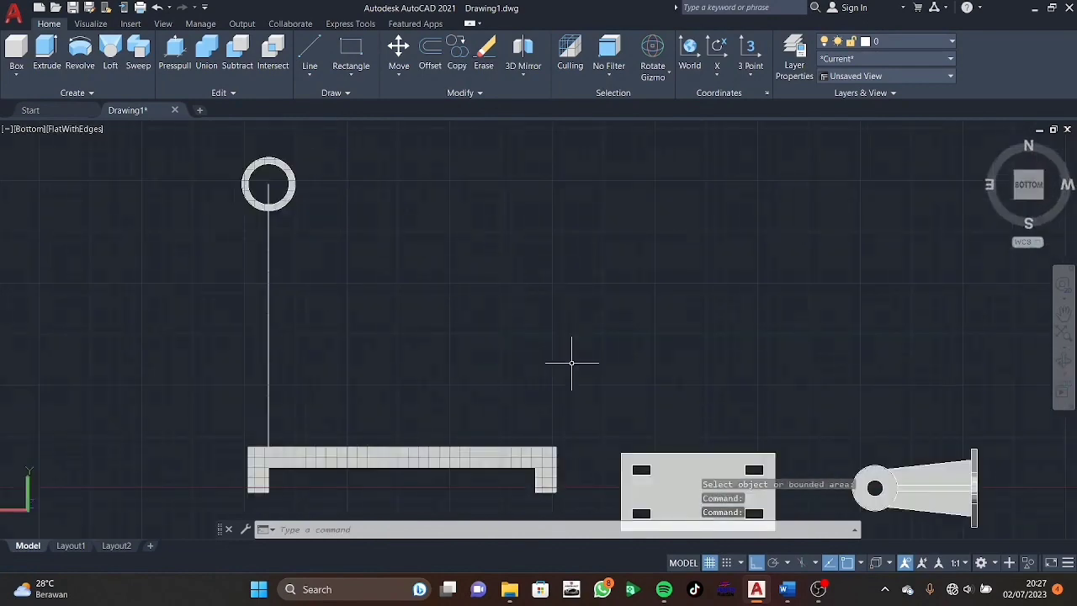
type("l")
key("Return")
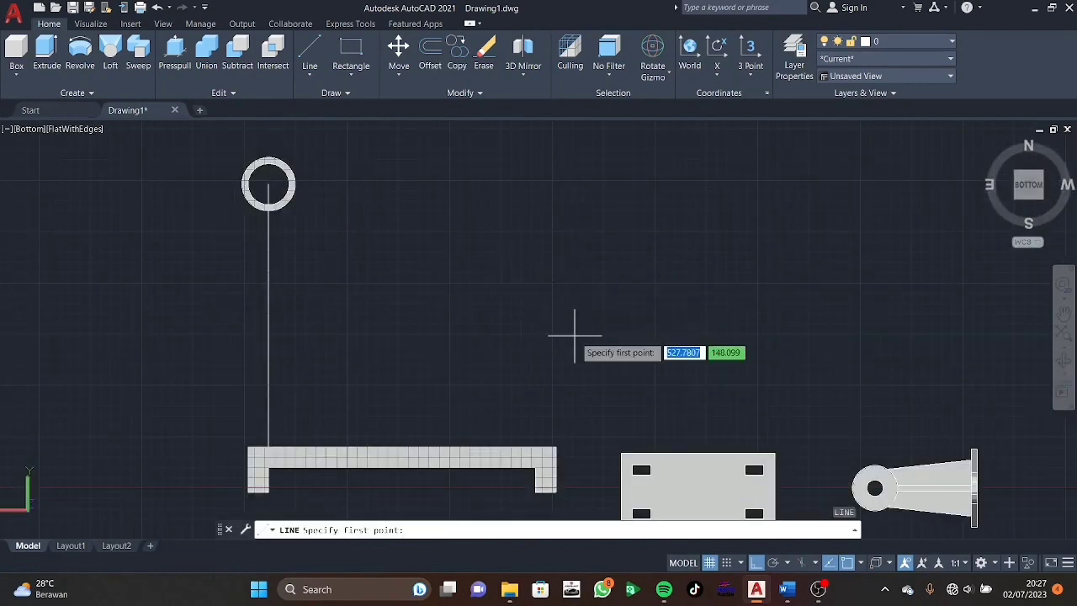
left_click(449, 278)
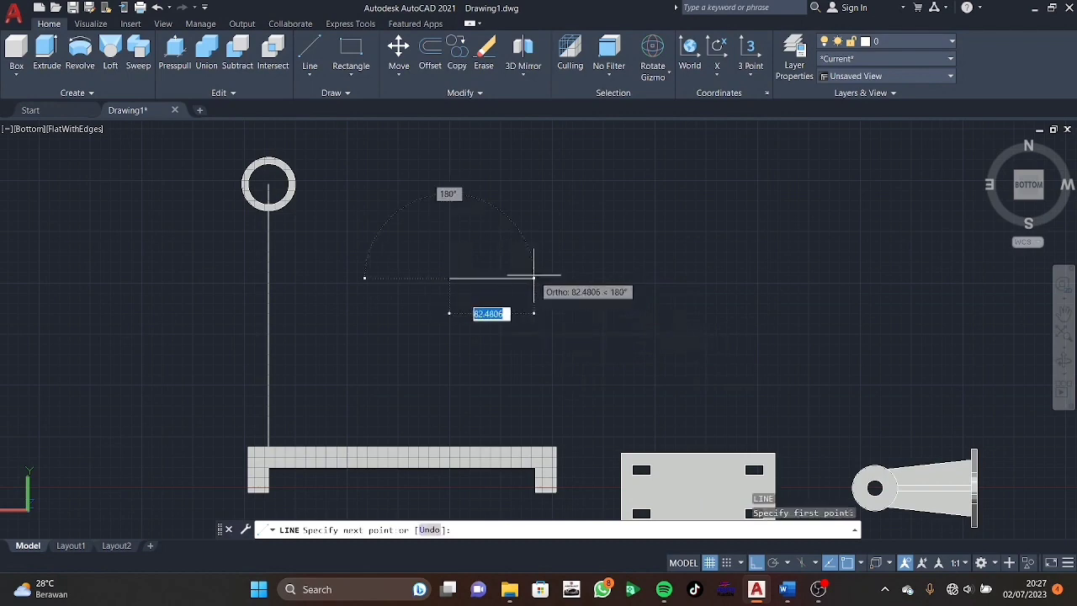
key("Return")
key("Escape")
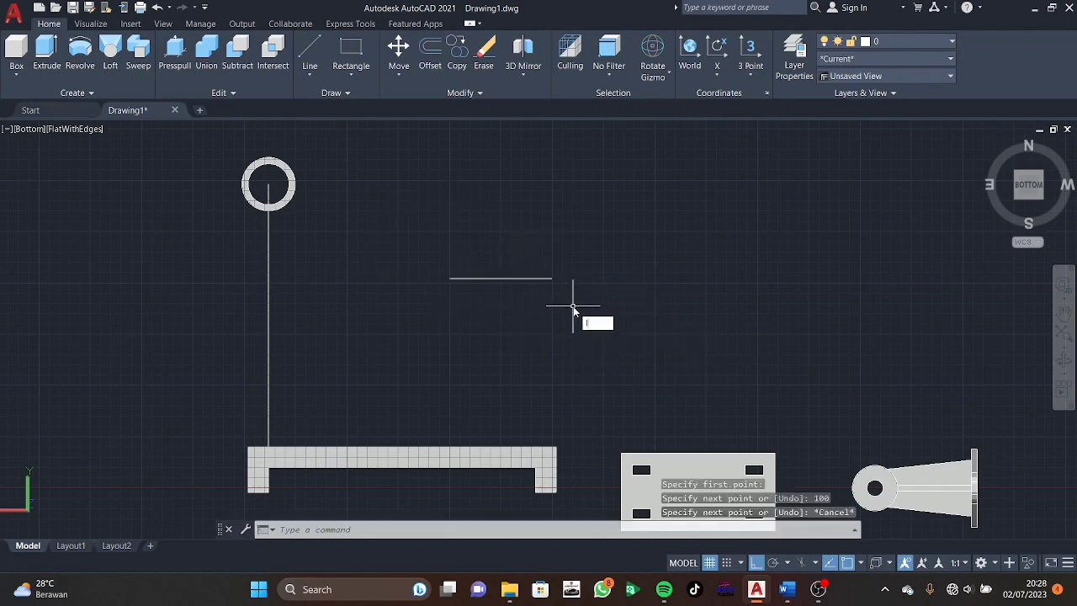
key("Return")
left_click(535, 278)
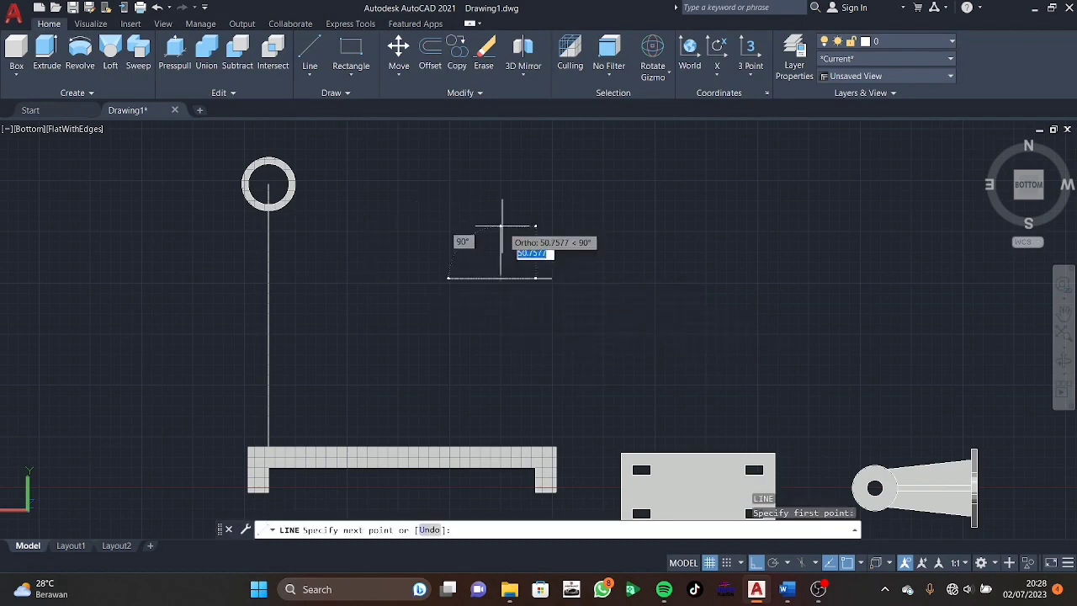
type("0")
key("Return")
key("Escape")
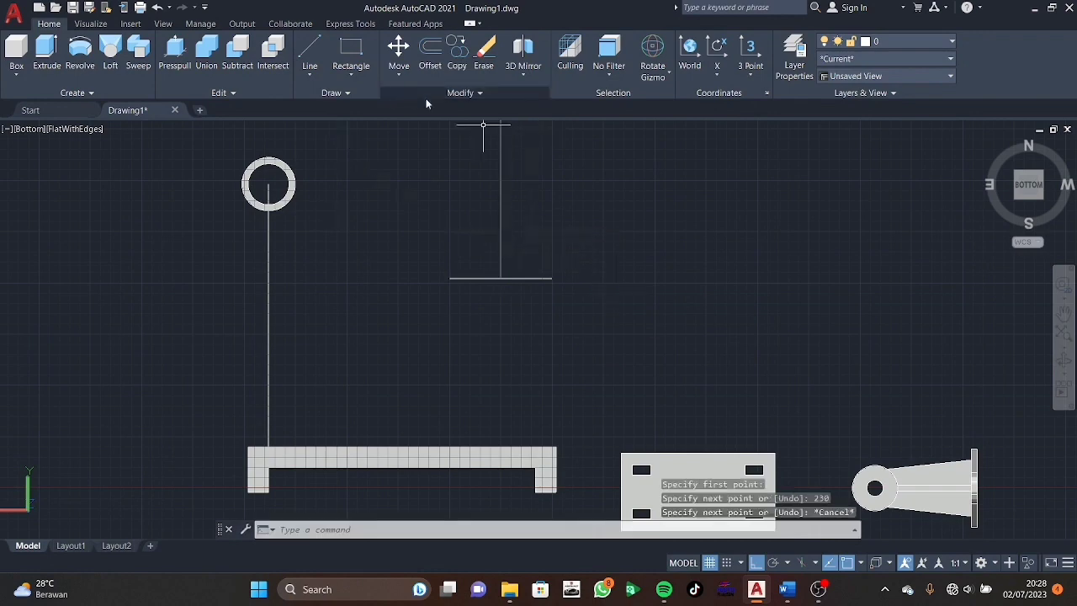
Step: Draw a 38-unit top line at the vertical line's top and stretch its left grip
mouse_move(580, 259)
middle_mouse_down()
mouse_move(608, 308)
mouse_move(590, 398)
middle_mouse_up()
key("Return")
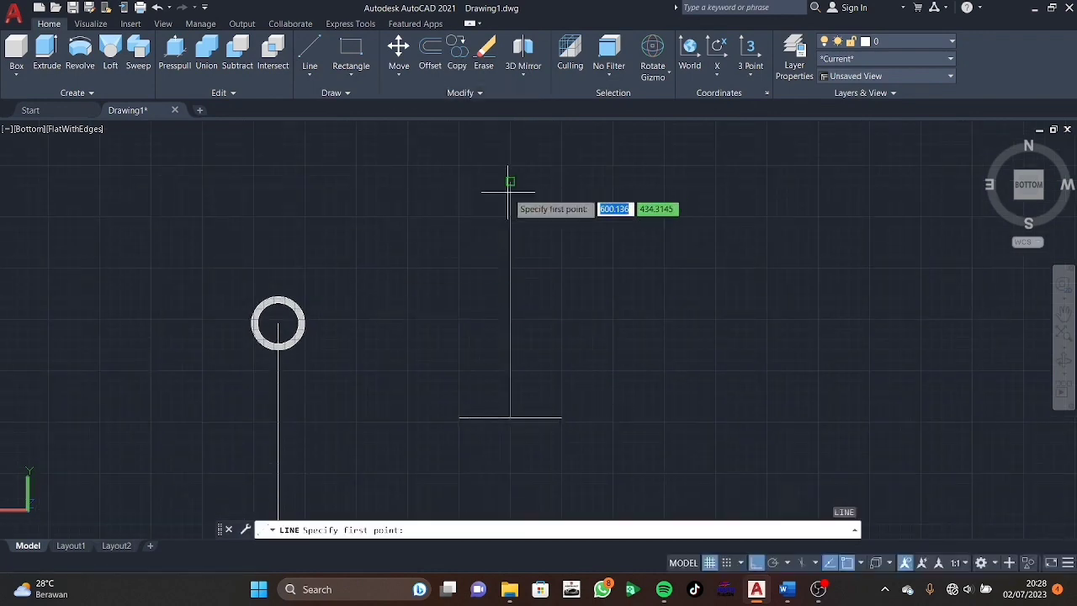
left_click(511, 181)
type("38")
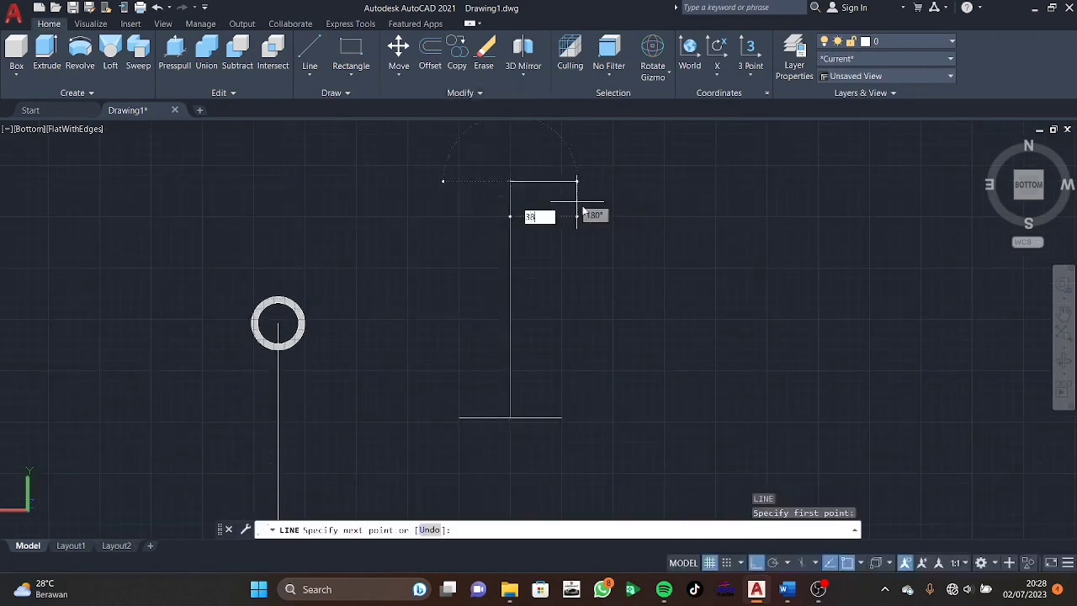
key("Return")
key("Escape")
left_click(505, 183)
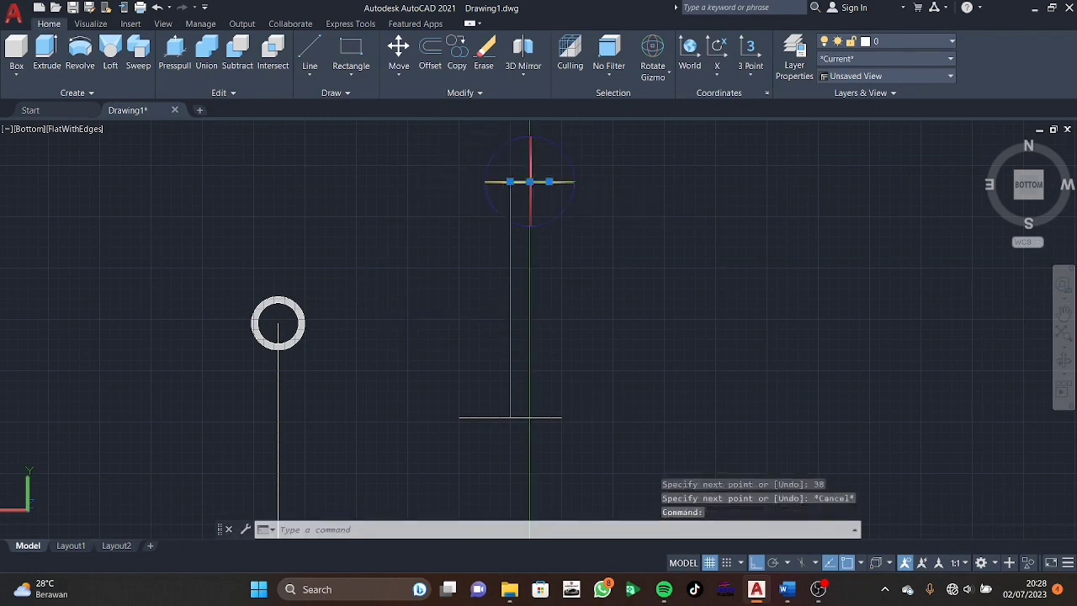
left_click(510, 182)
type("38")
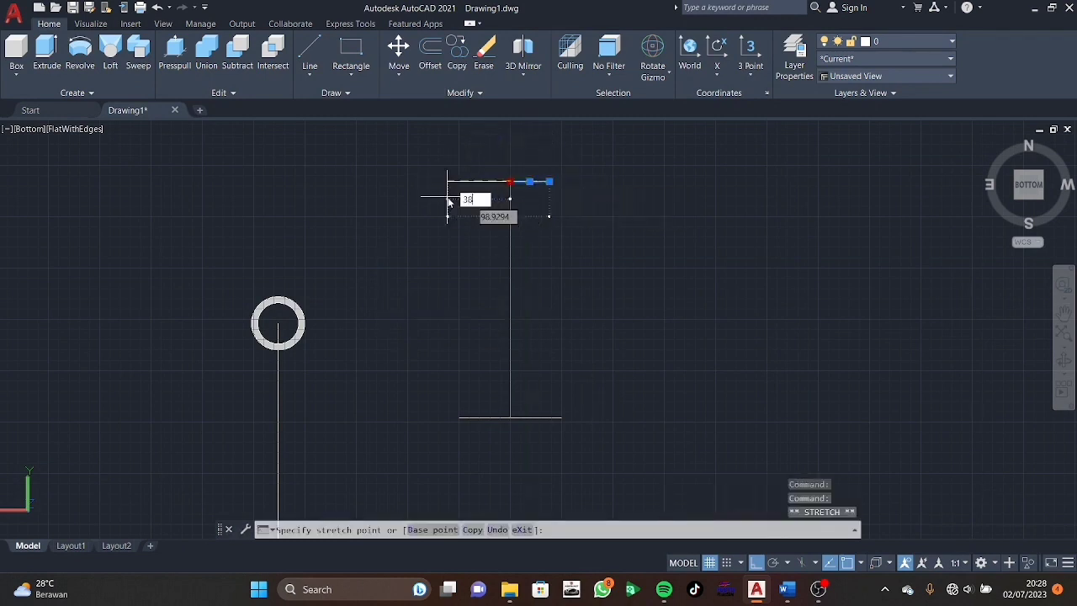
key("Return")
key("Escape")
Step: Connect both ends of the top line down to the base line with side lines
type("l")
key("Return")
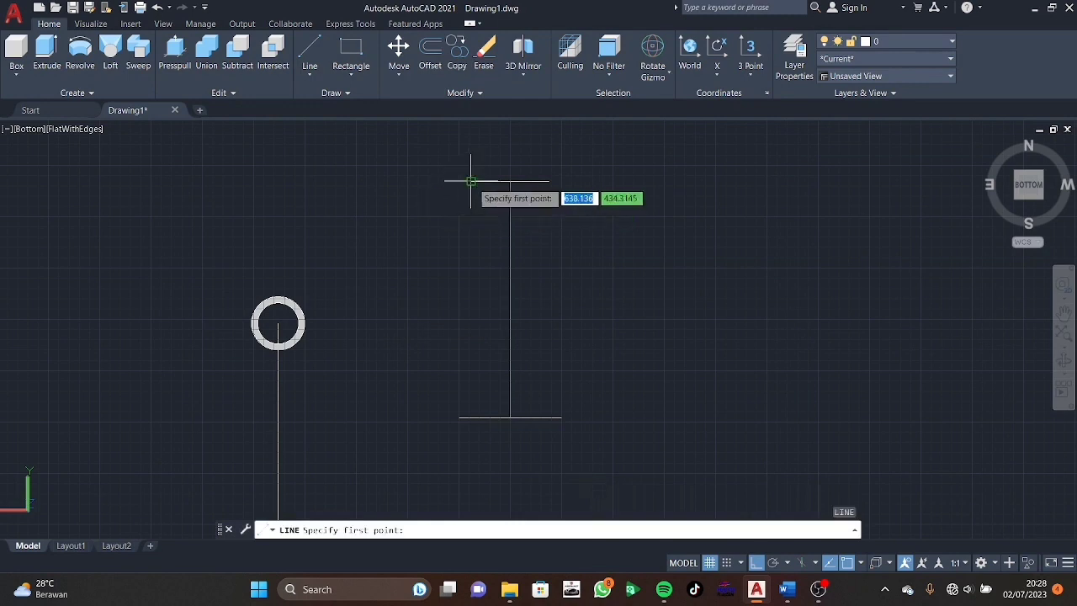
left_click(472, 181)
left_click(459, 416)
key("Escape")
key("Return")
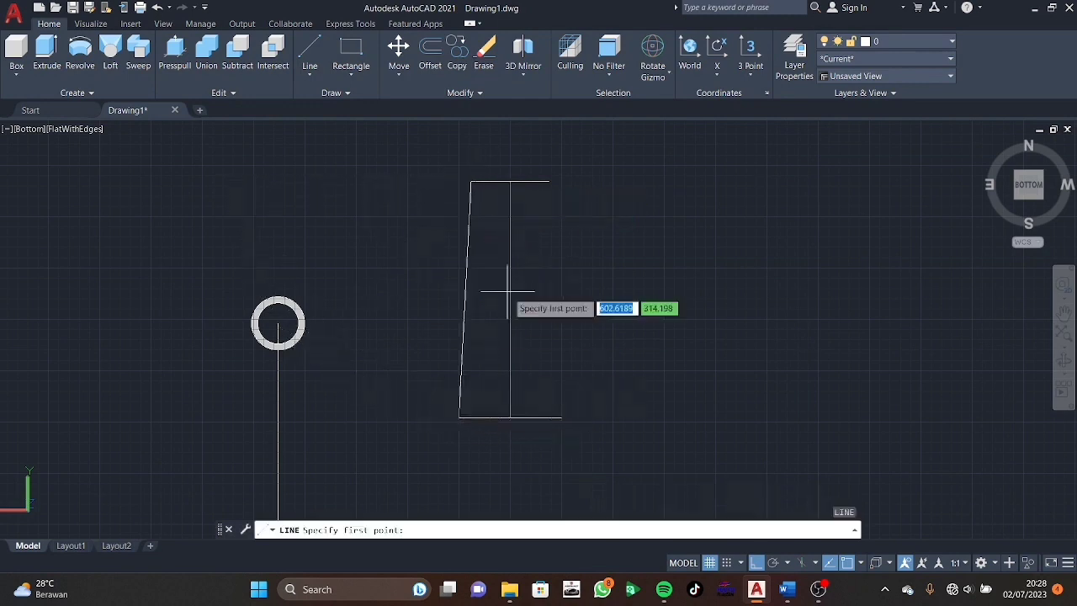
left_click(550, 181)
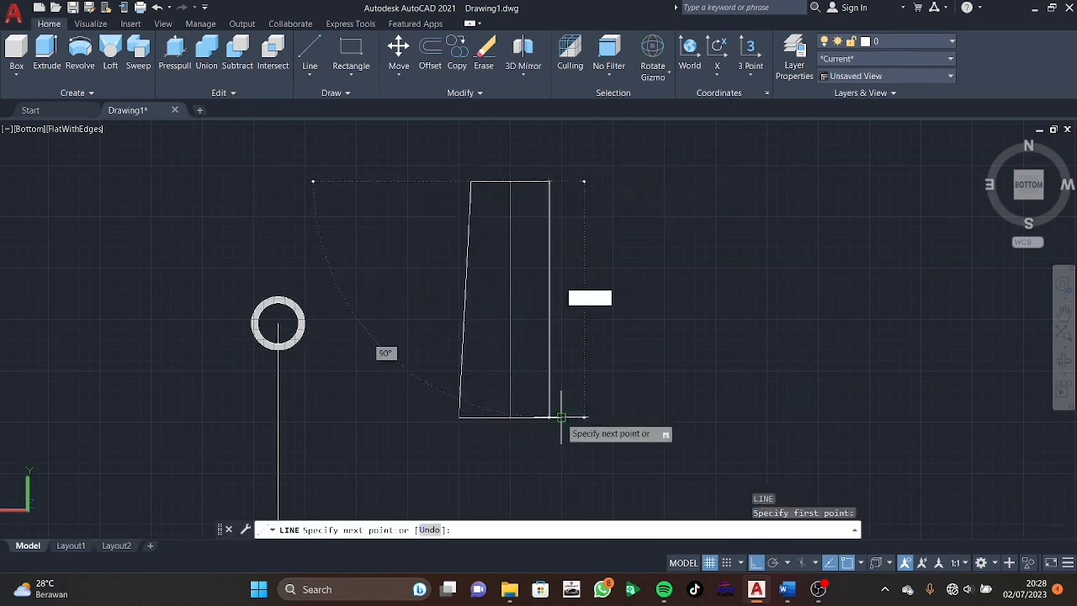
left_click(562, 417)
key("Return")
middle_click_drag(561, 409, 512, 326, "shift")
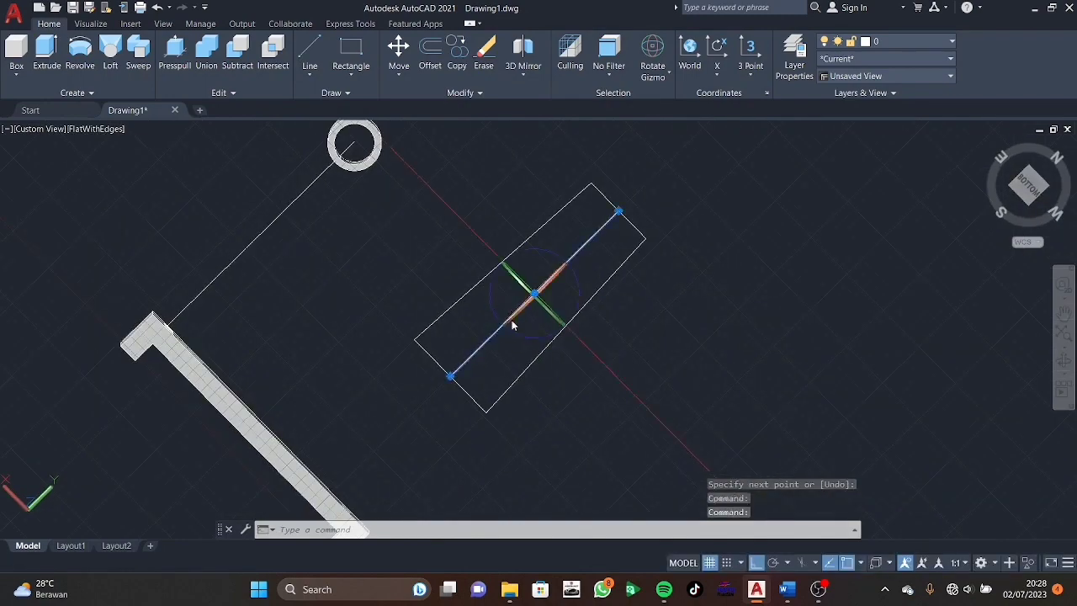
Step: Erase the centre line and press-pull the tapered outline into a 12-unit-thick plank
key("Delete")
left_click(175, 50)
left_click(531, 299)
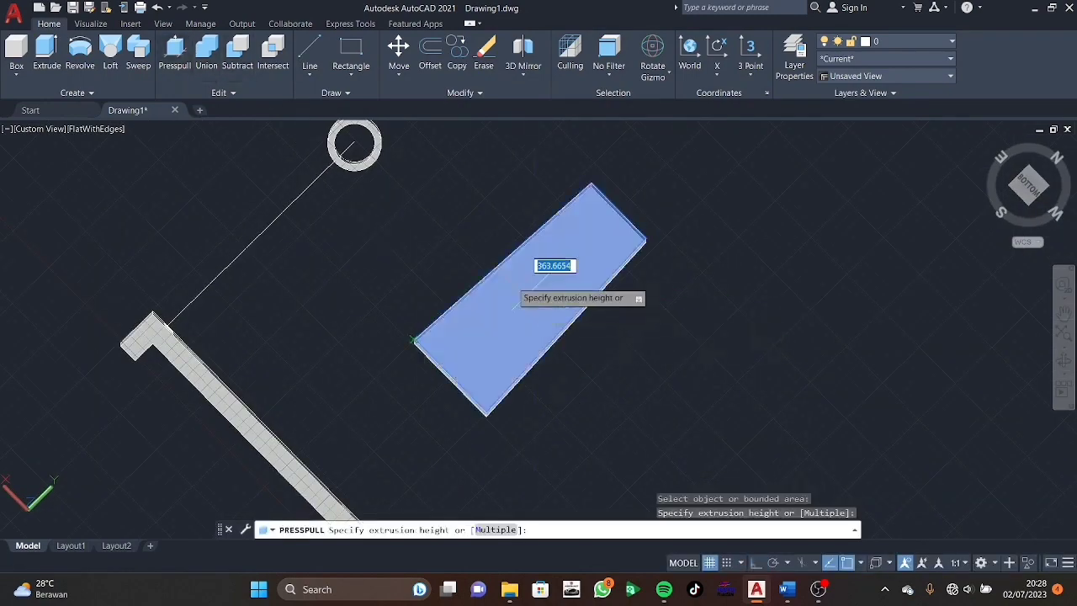
mouse_move(561, 279)
middle_mouse_down("shift")
mouse_move(498, 279)
mouse_move(605, 337)
mouse_move(510, 303)
mouse_move(291, 315)
middle_mouse_up("shift")
type("12")
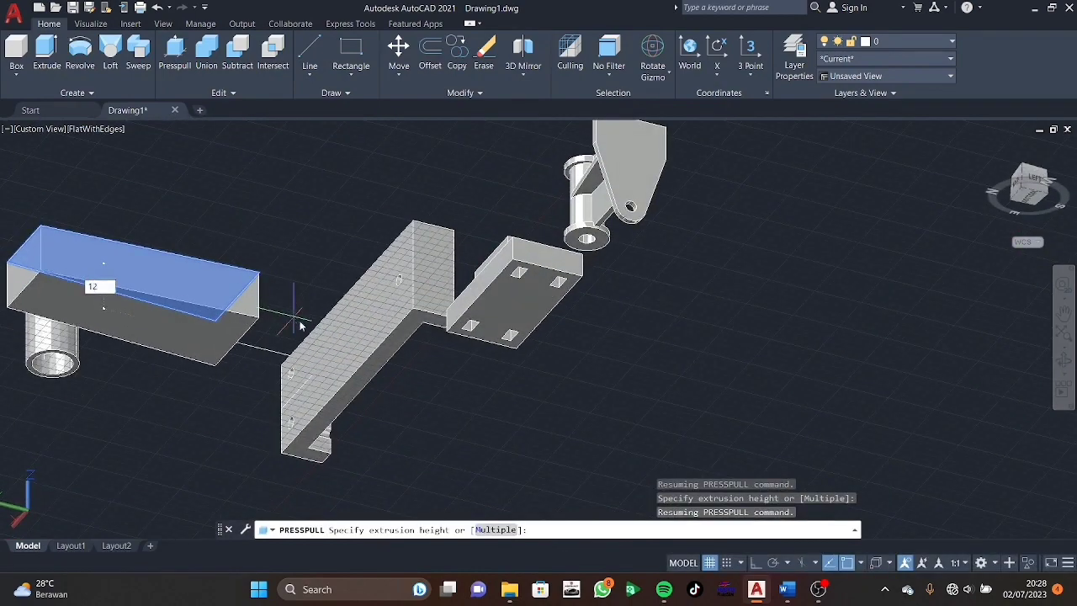
key("Return")
key("Return")
Step: Rotate the plank upright using the gizmo axis
mouse_move(233, 436)
middle_mouse_down("shift")
mouse_move(291, 406)
mouse_move(390, 292)
middle_mouse_up("shift")
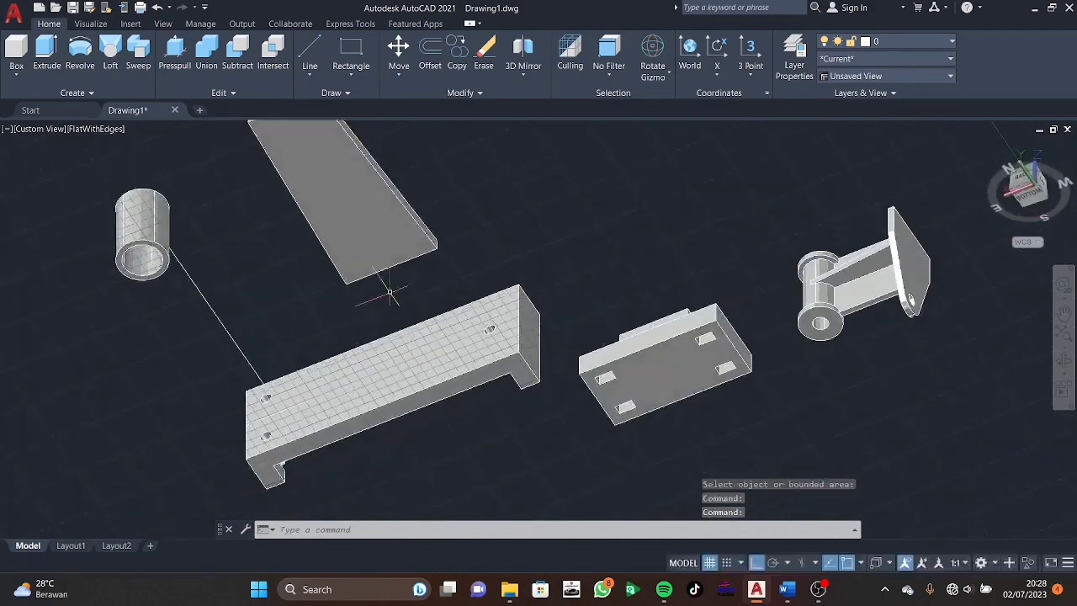
left_click(390, 292)
left_click(372, 204)
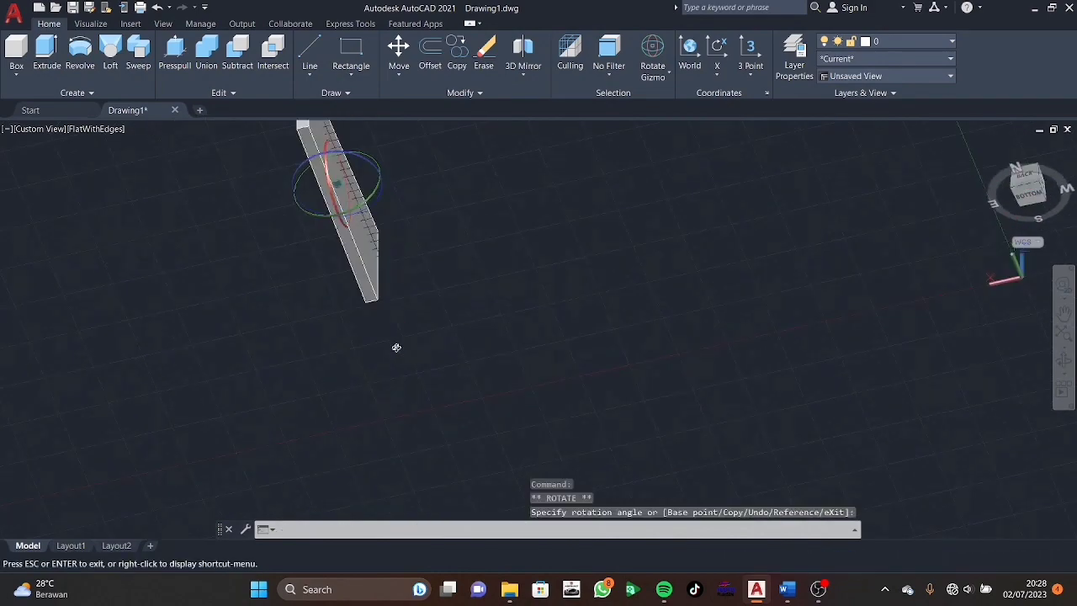
mouse_move(396, 348)
middle_mouse_down("shift")
mouse_move(365, 294)
mouse_move(481, 240)
middle_mouse_up("shift")
Step: Move the plank onto the end of the long base beside the tube
left_click(399, 52)
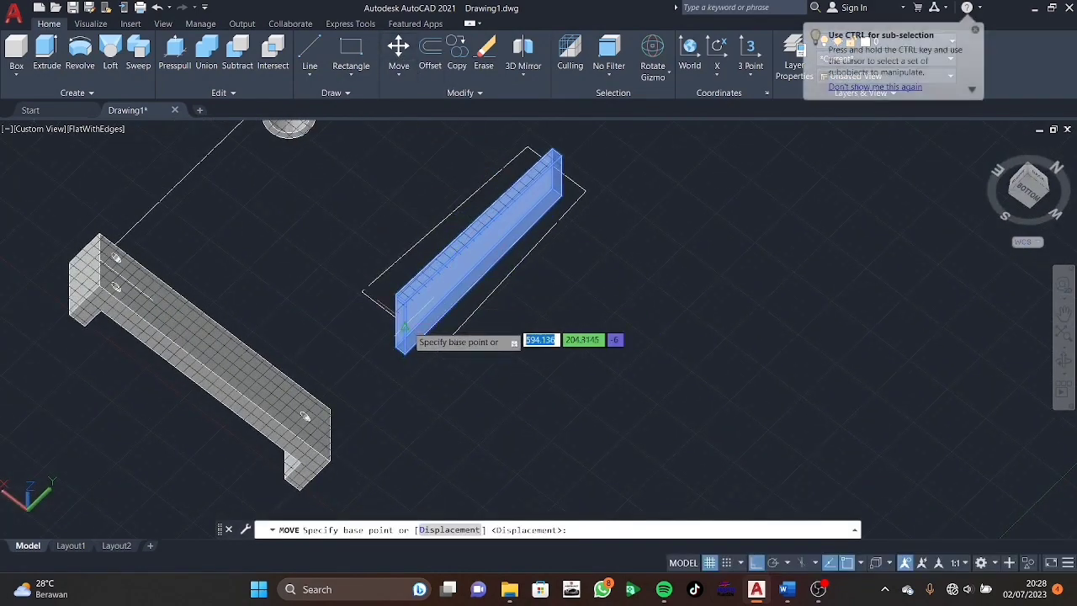
scroll(402, 328, "up", 2)
left_click(385, 320)
middle_click_drag(204, 305, 477, 468)
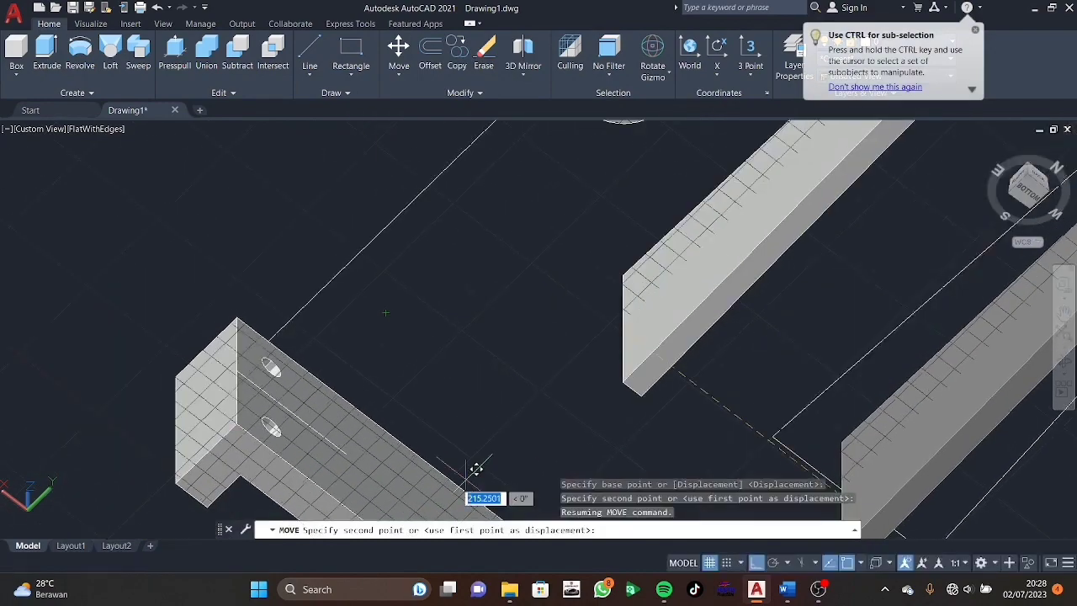
left_click(356, 445)
middle_click_drag(589, 379, 518, 331)
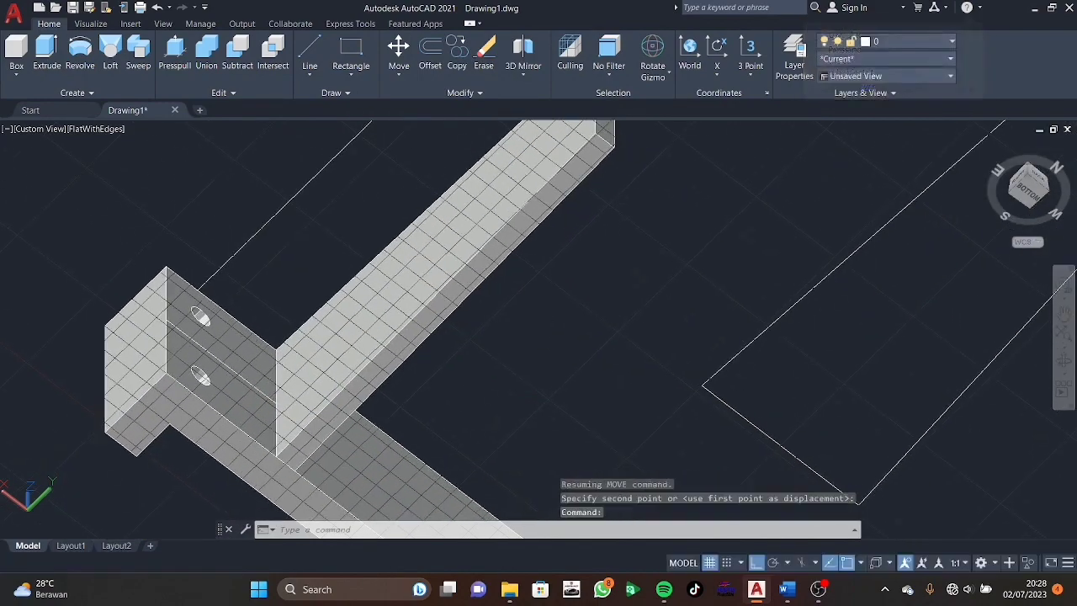
scroll(460, 262, "down", 5)
scroll(517, 363, "down", 3)
scroll(734, 212, "down", 2)
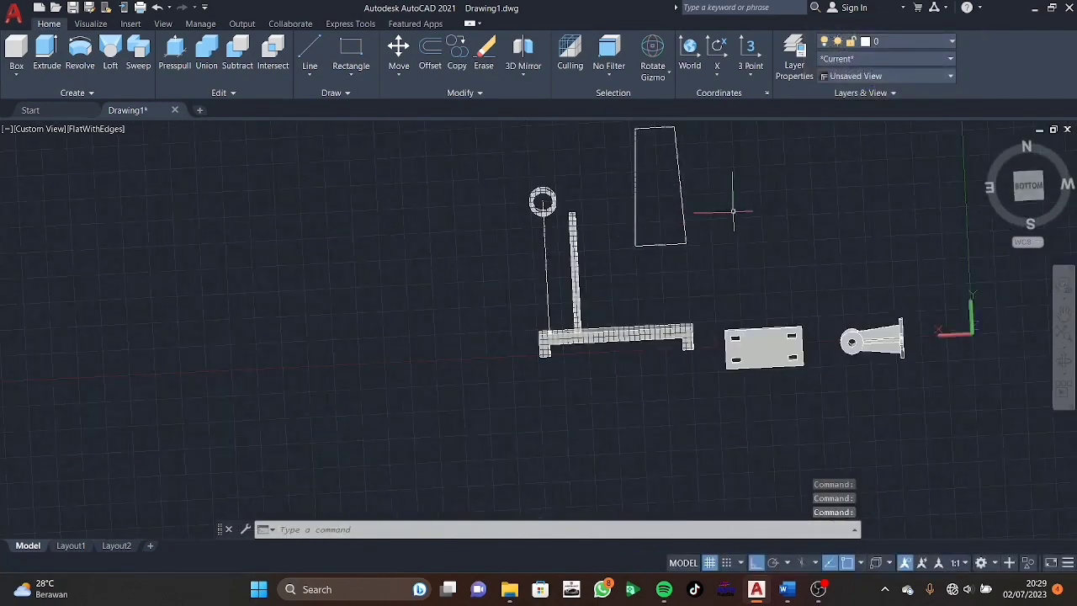
Step: Delete the leftover tapered outline seen from below the model
left_click(1029, 187)
scroll(556, 240, "up", 2)
left_click_drag(524, 177, 375, 441)
key("Delete")
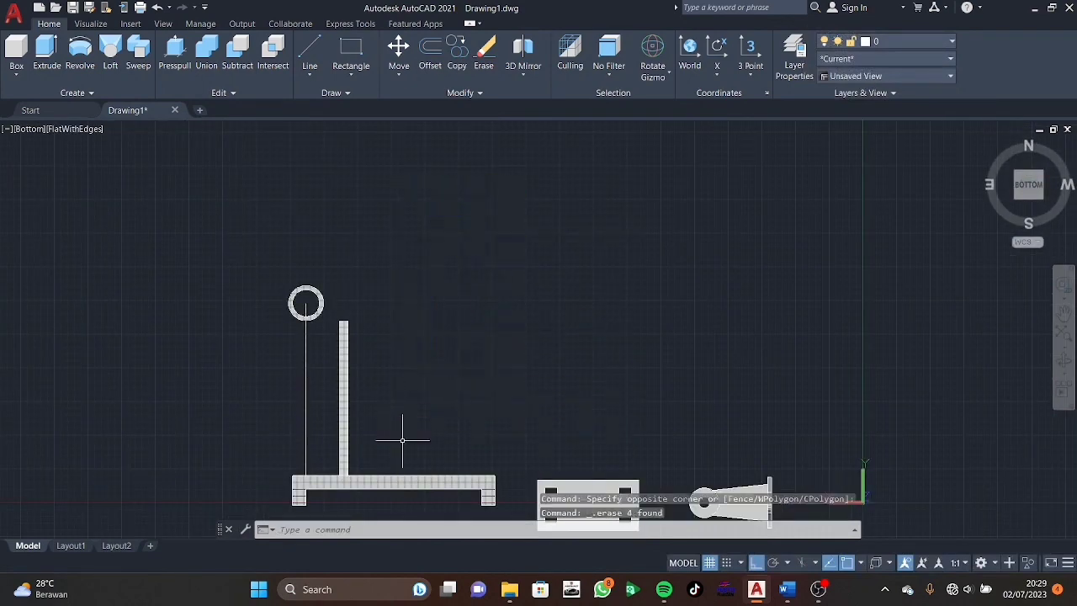
scroll(385, 379, "up", 2)
scroll(389, 372, "up", 2)
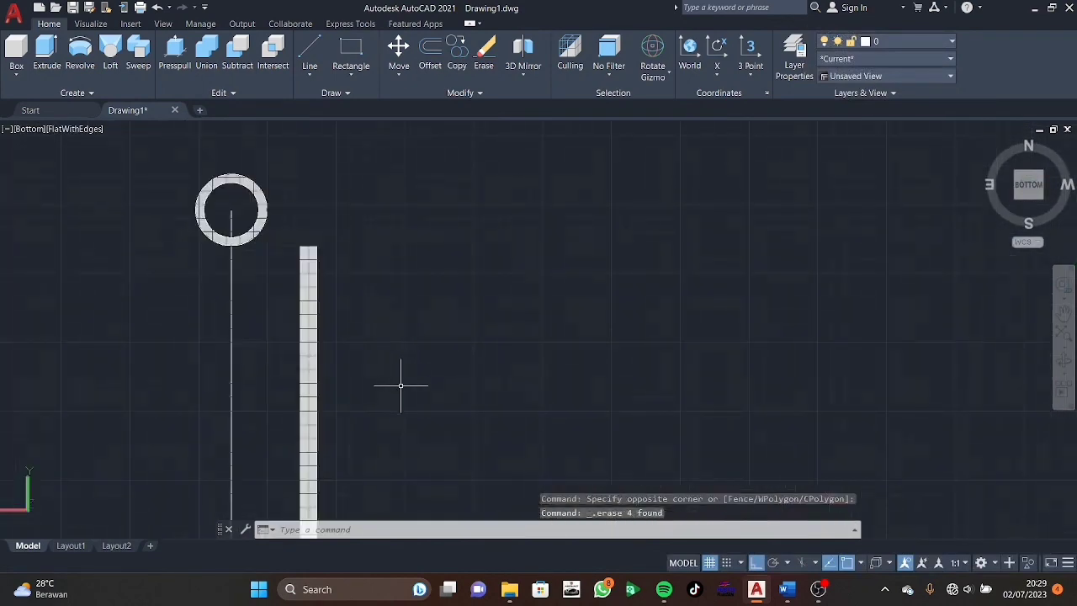
scroll(338, 325, "up", 1)
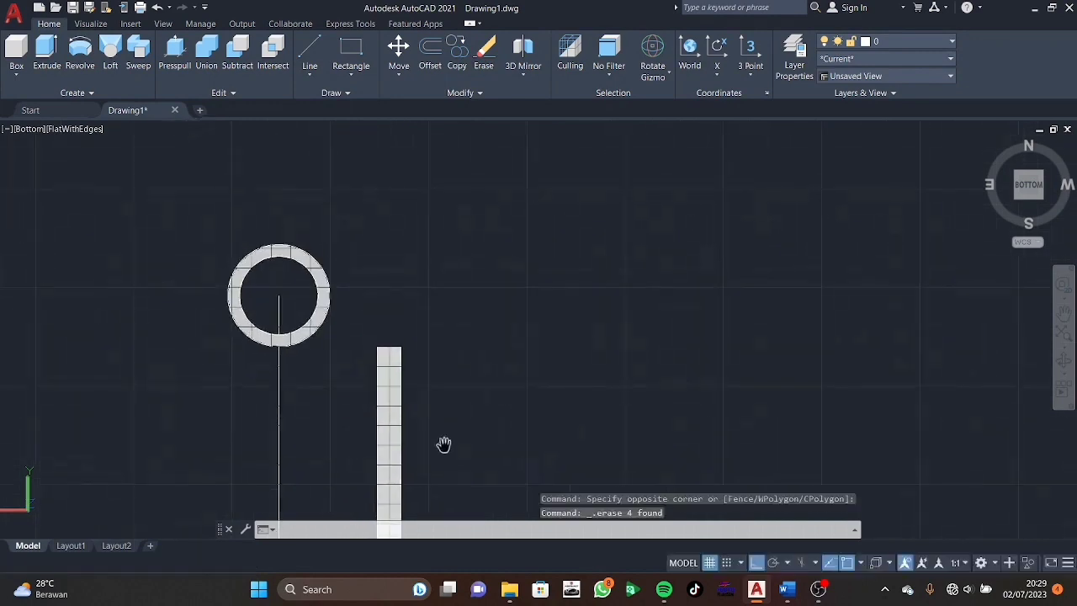
scroll(411, 371, "up", 1)
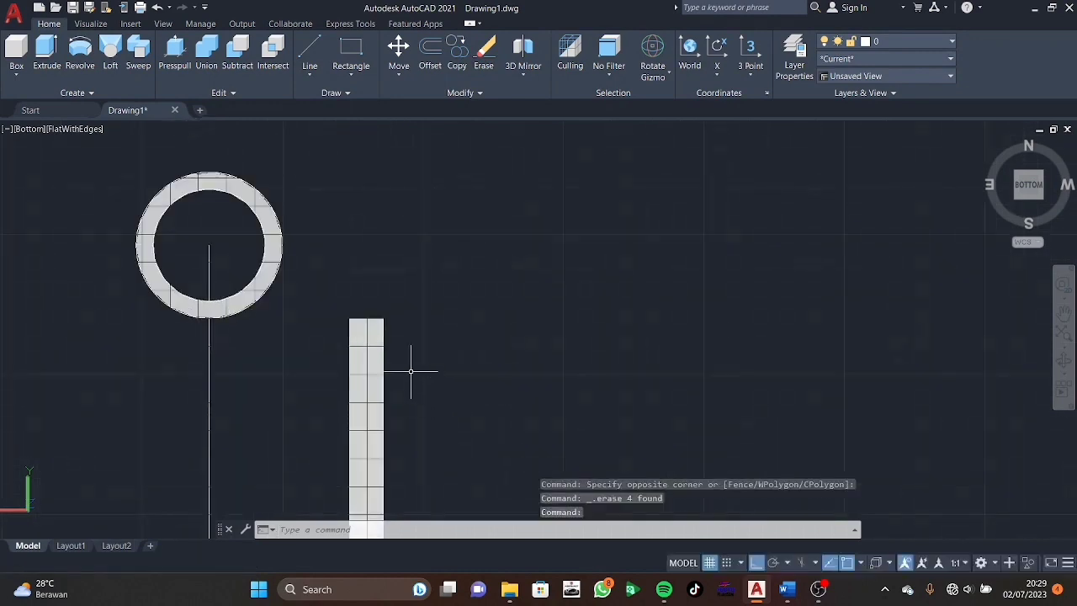
Step: Draw 12- and 60-unit line segments from the plank's top-right corner, then undo them
type("l")
key("Return")
left_click(384, 318)
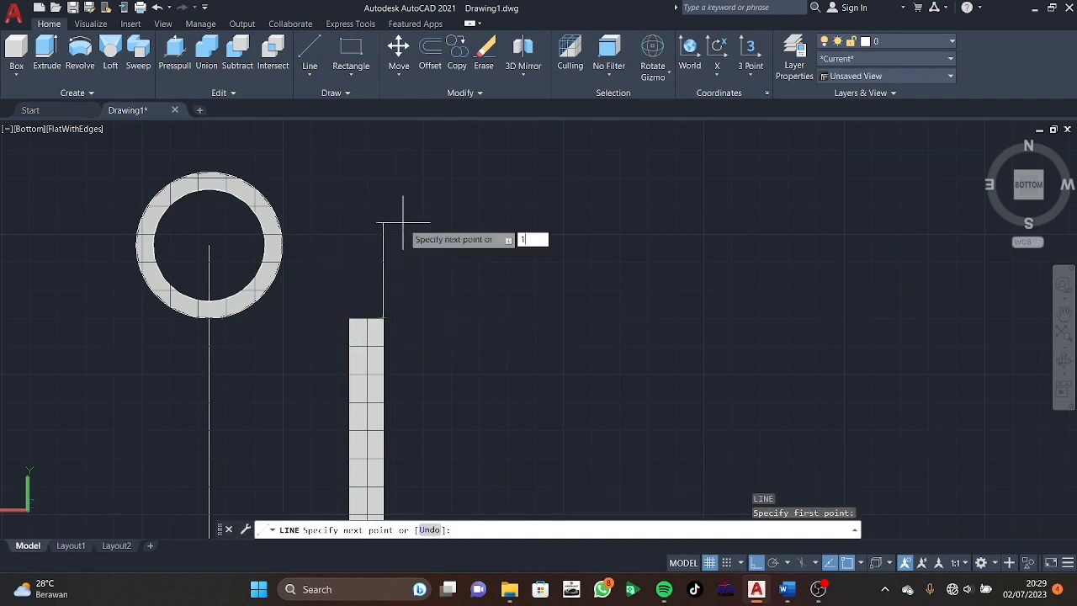
type("2")
key("Return")
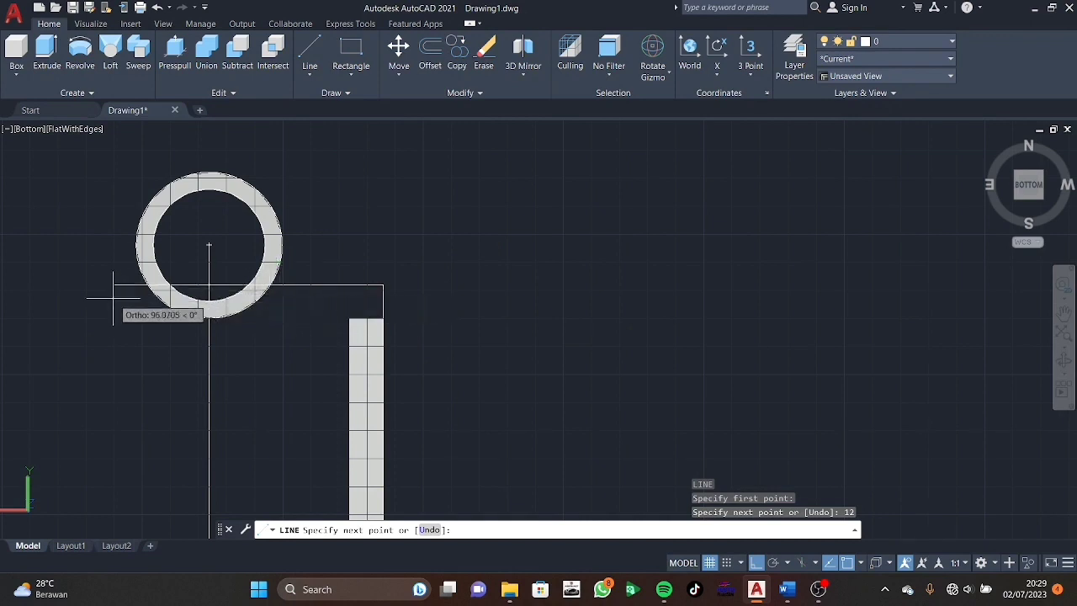
key("F8")
type("6")
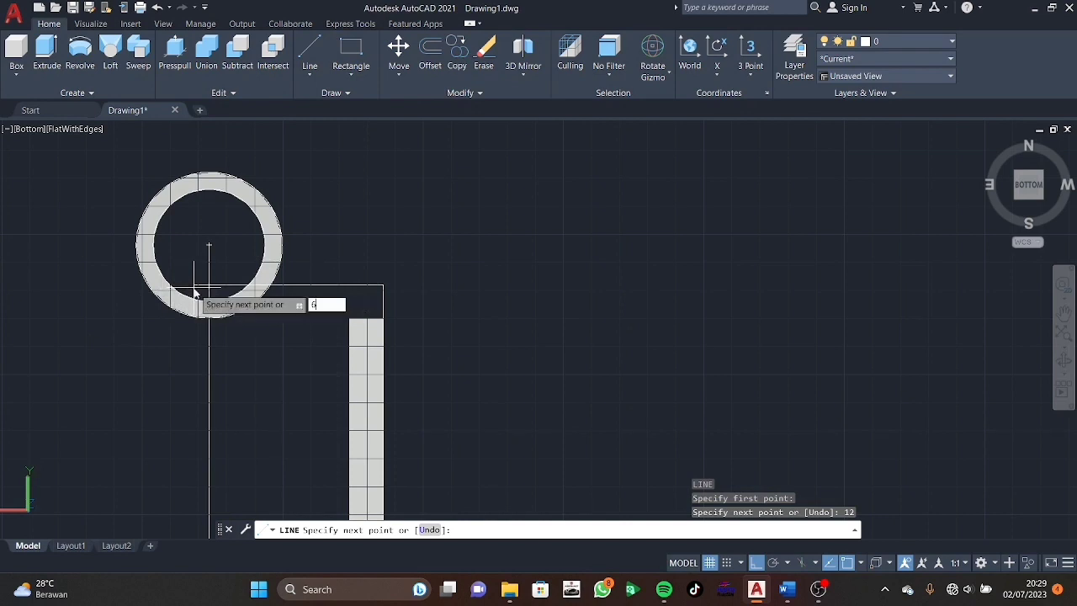
type("0")
key("Return")
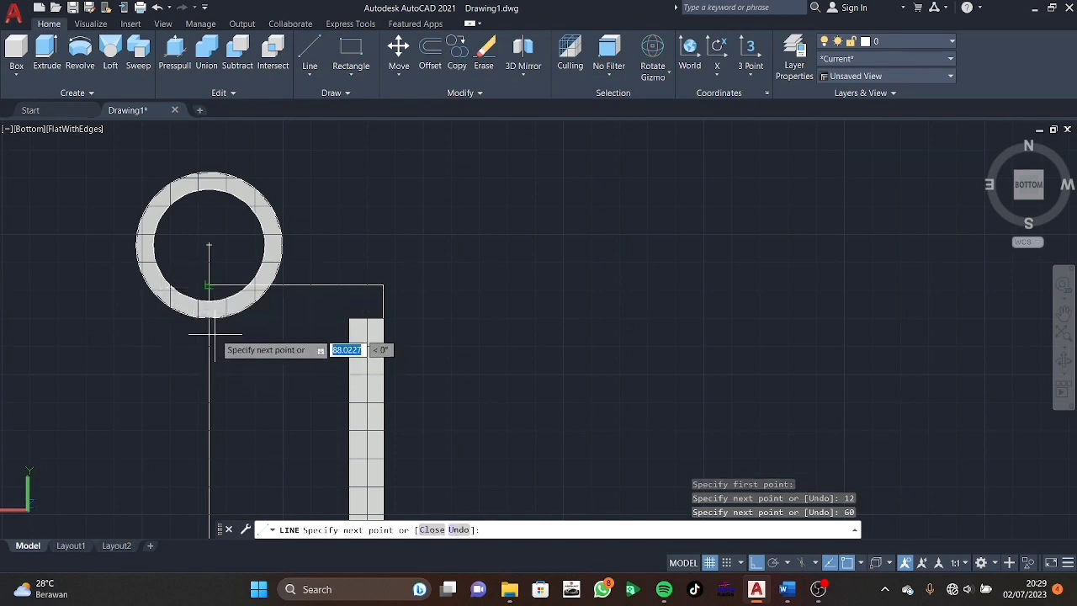
key("Escape")
key("ctrl+z")
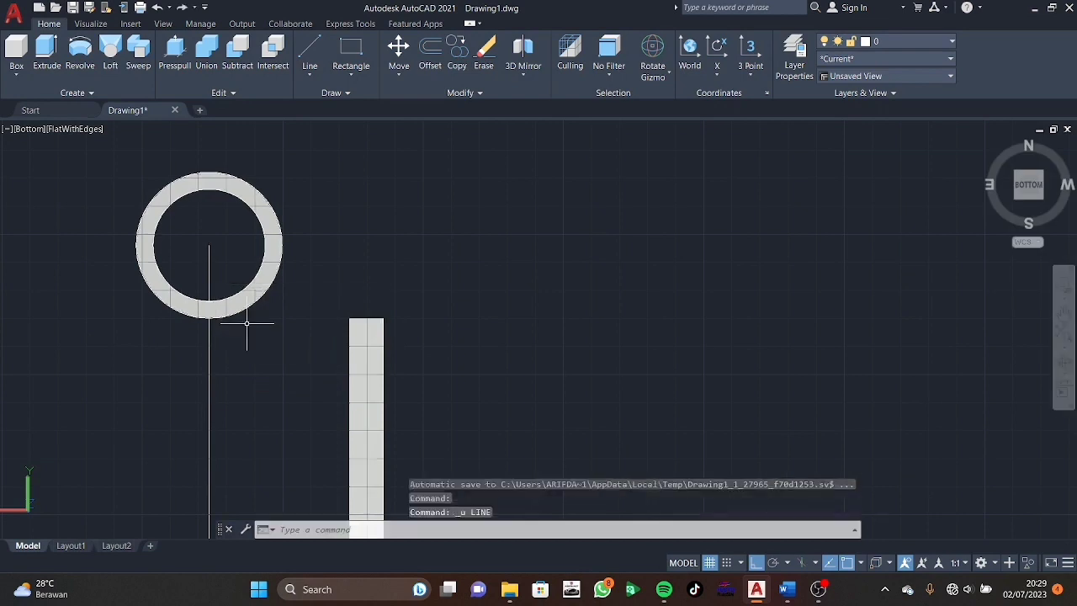
Step: Draw a 12-unit line from the plank's top-right corner toward the tube
type("l")
key("Return")
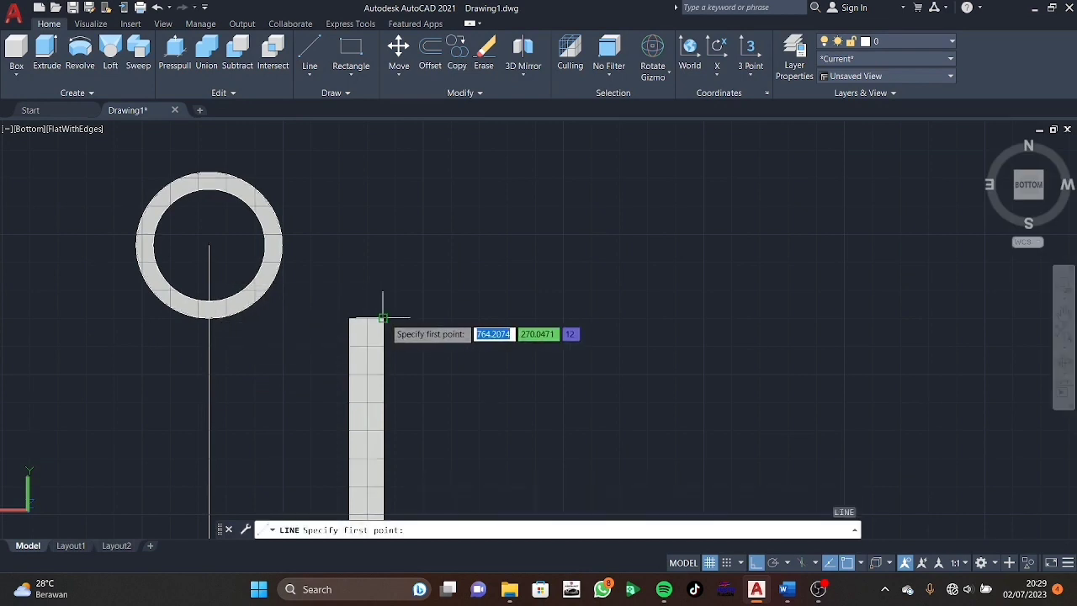
left_click(383, 318)
mouse_move(345, 327)
middle_mouse_down("shift")
mouse_move(402, 375)
mouse_move(306, 356)
middle_mouse_up("shift")
middle_click_drag(457, 161, 492, 316)
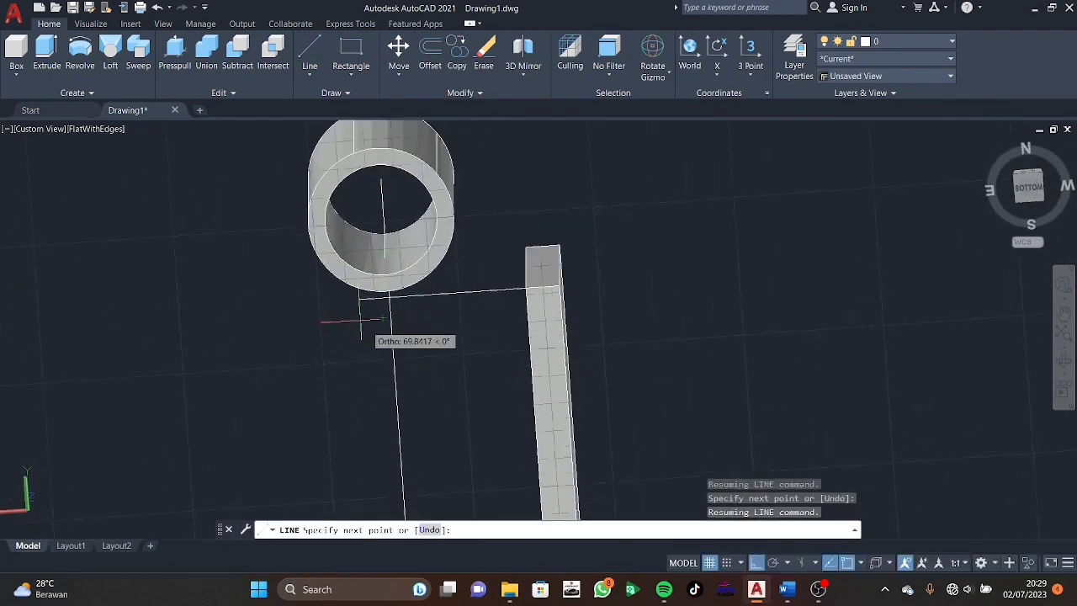
middle_click_drag(420, 343, 423, 425, "shift")
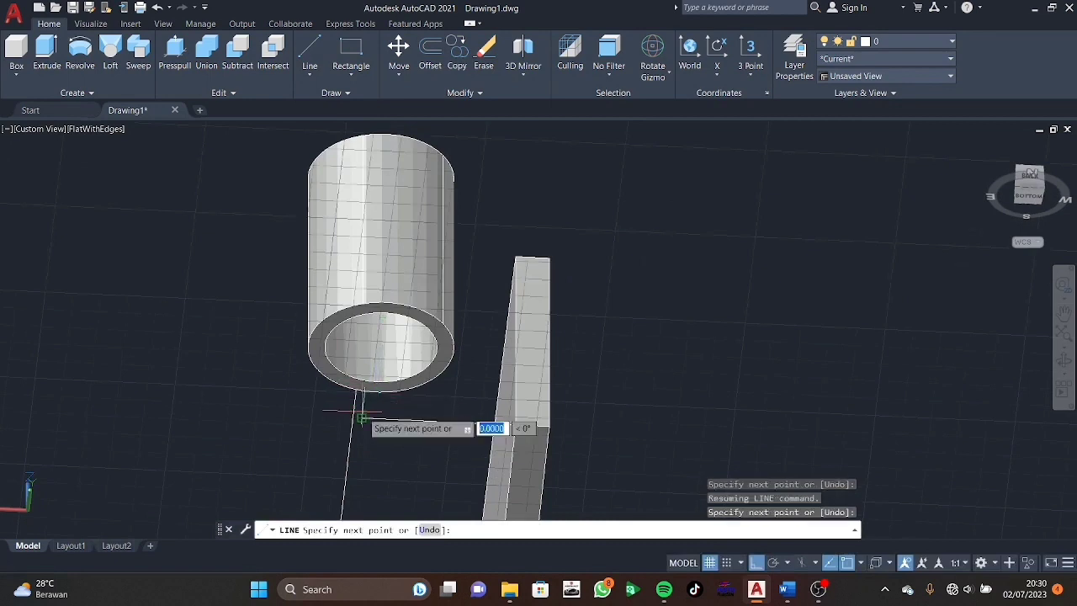
middle_click_drag(362, 419, 365, 250, "shift")
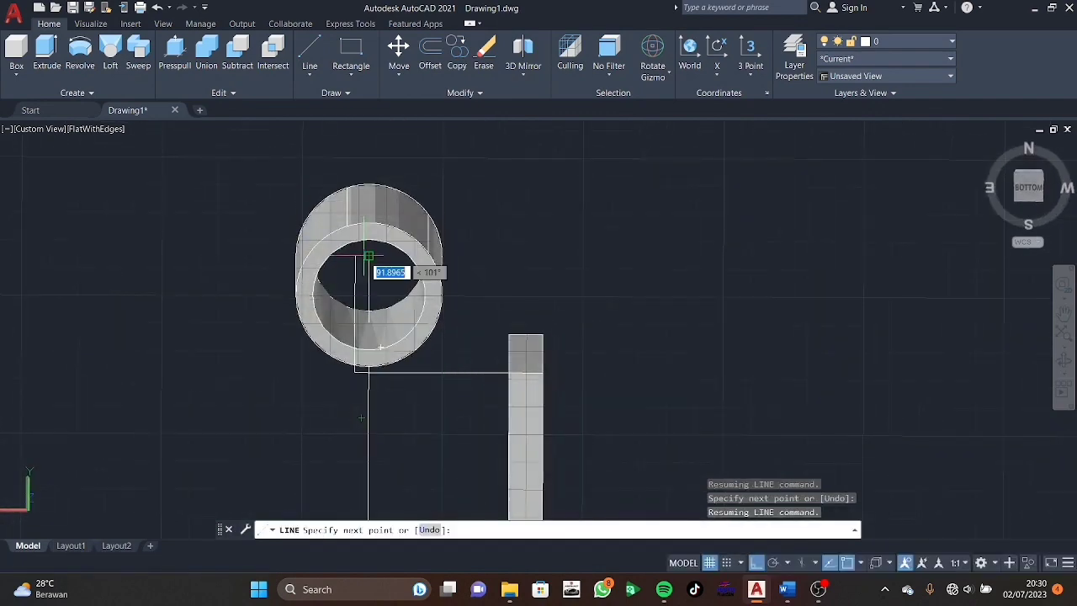
key("Return")
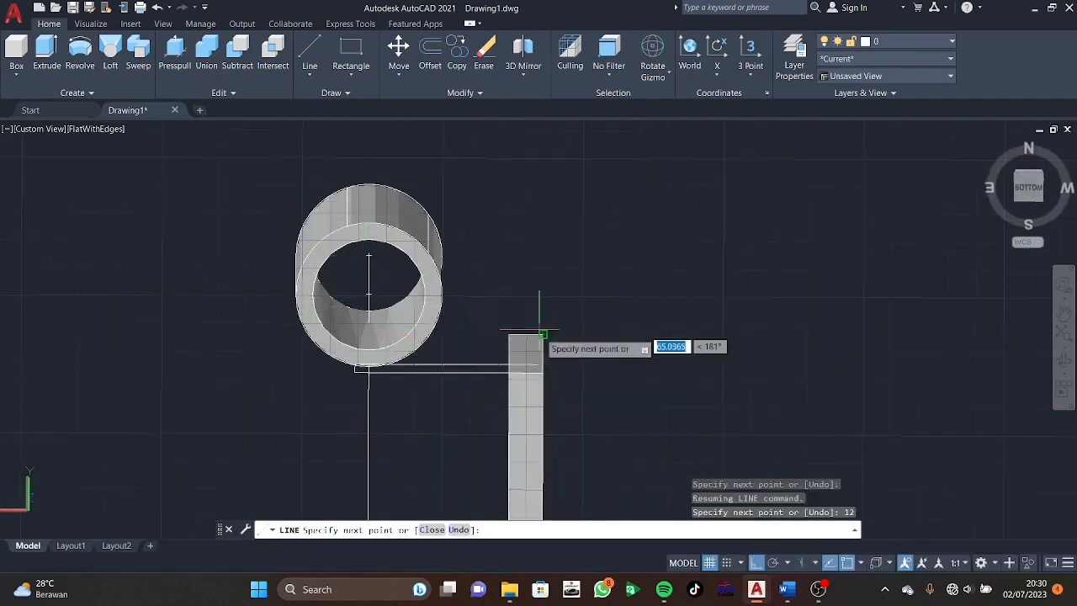
middle_click_drag(541, 337, 545, 308, "shift")
middle_click_drag(507, 340, 457, 437, "shift")
key("Escape")
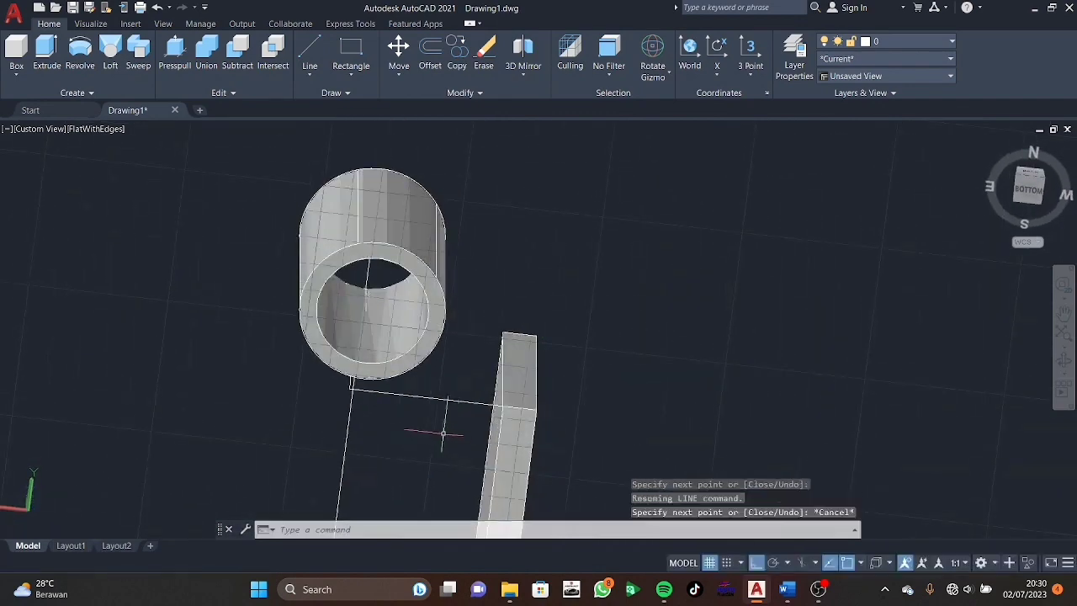
mouse_move(371, 411)
middle_mouse_down("shift")
mouse_move(396, 362)
mouse_move(447, 365)
mouse_move(356, 496)
mouse_move(497, 323)
middle_mouse_up("shift")
Step: Draw 12- and 65-unit line segments from the bar's top end, then undo them
key("space")
left_click(513, 330)
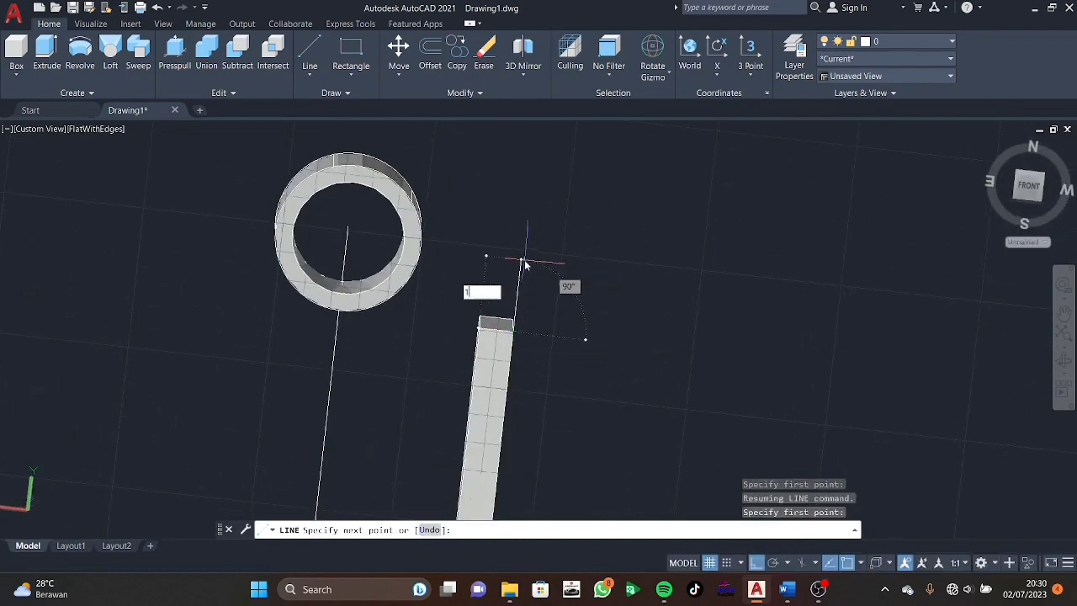
type("2")
key("Return")
mouse_move(349, 240)
middle_mouse_down("shift")
mouse_move(468, 338)
mouse_move(399, 402)
mouse_move(356, 302)
middle_mouse_up("shift")
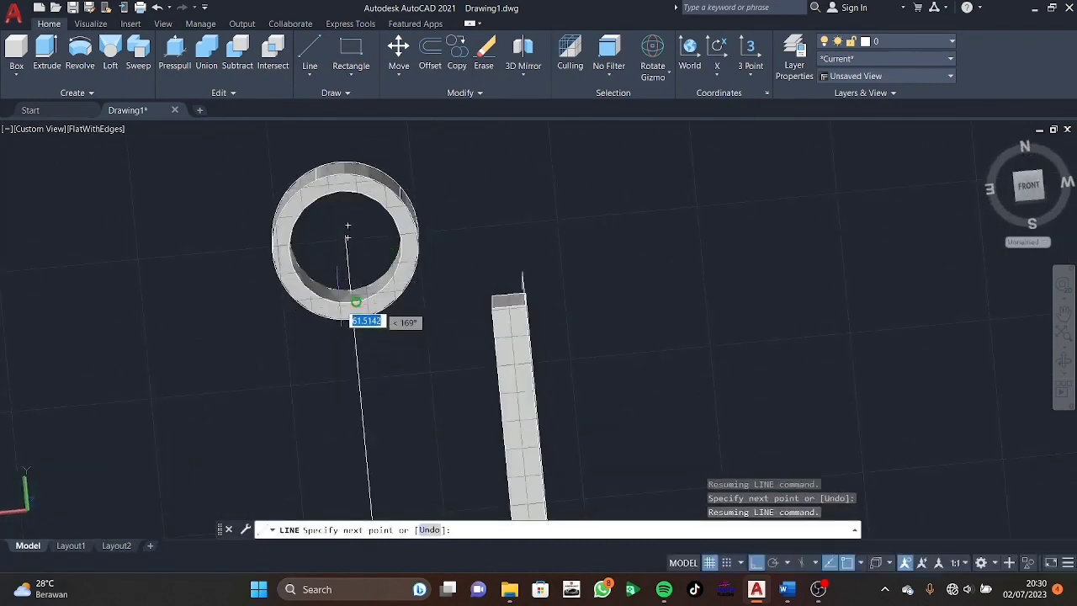
type("65")
key("Return")
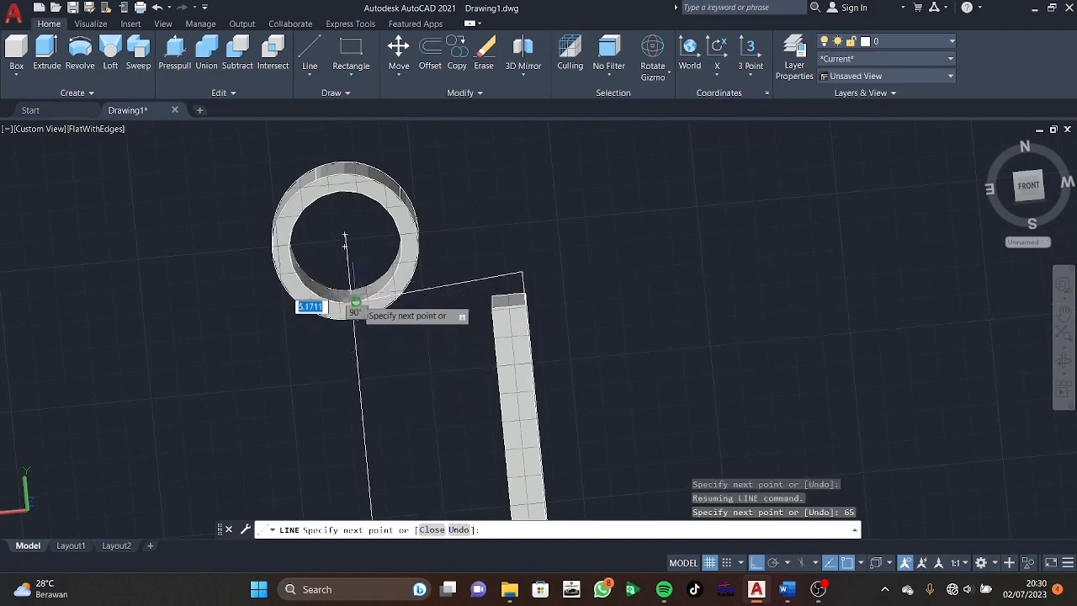
key("Escape")
key("ctrl+z")
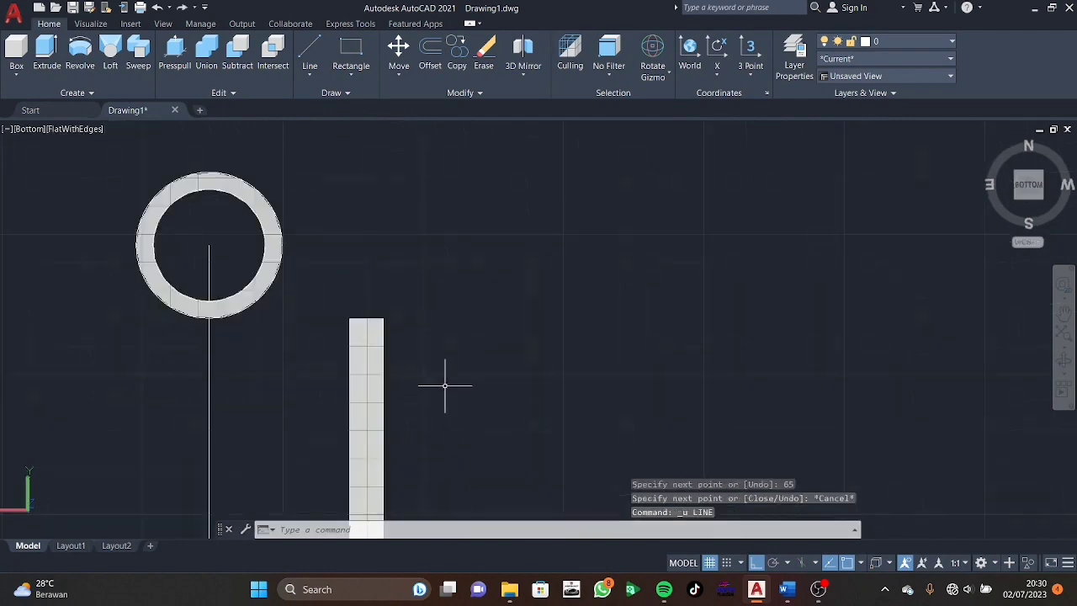
scroll(446, 386, "down", 4)
middle_click_drag(528, 413, 493, 361, "shift")
Step: Orbit and pan the view to frame the tube and upright post
scroll(494, 361, "up", 2)
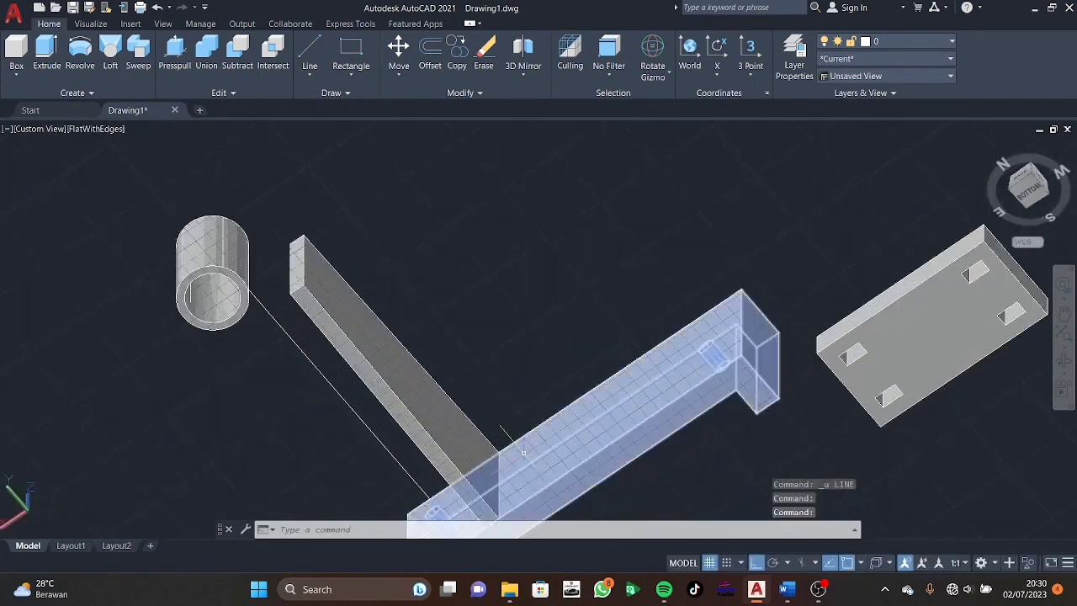
mouse_move(522, 453)
middle_mouse_down("shift")
mouse_move(577, 379)
mouse_move(591, 409)
middle_mouse_up("shift")
scroll(588, 393, "up", 2)
key("Return")
key("Escape")
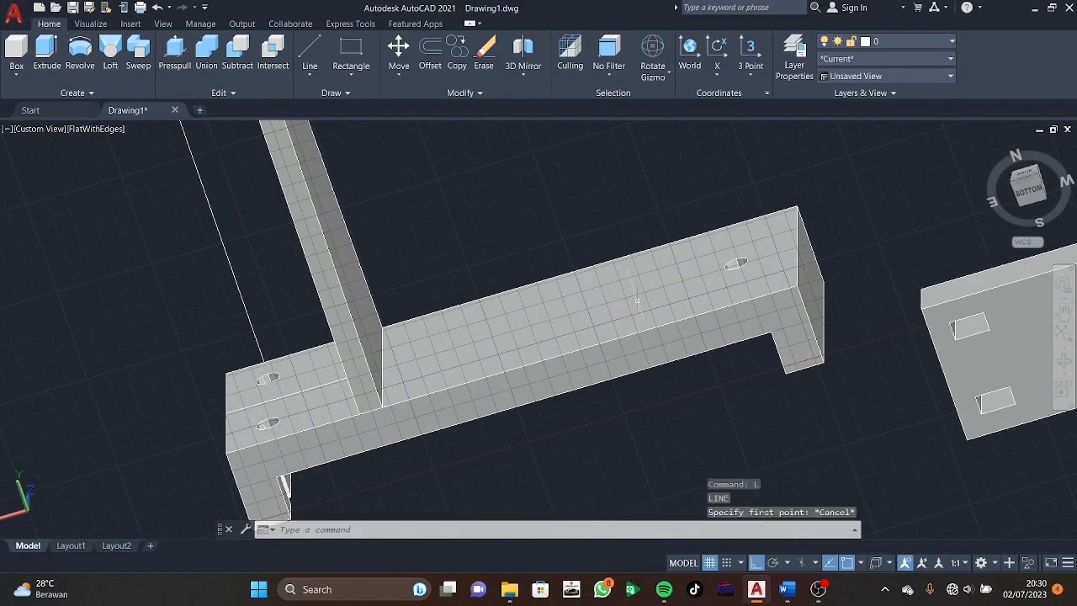
mouse_move(249, 254)
middle_mouse_down("shift")
mouse_move(264, 312)
mouse_move(410, 440)
mouse_move(379, 375)
mouse_move(378, 342)
mouse_move(401, 373)
mouse_move(396, 404)
middle_mouse_up("shift")
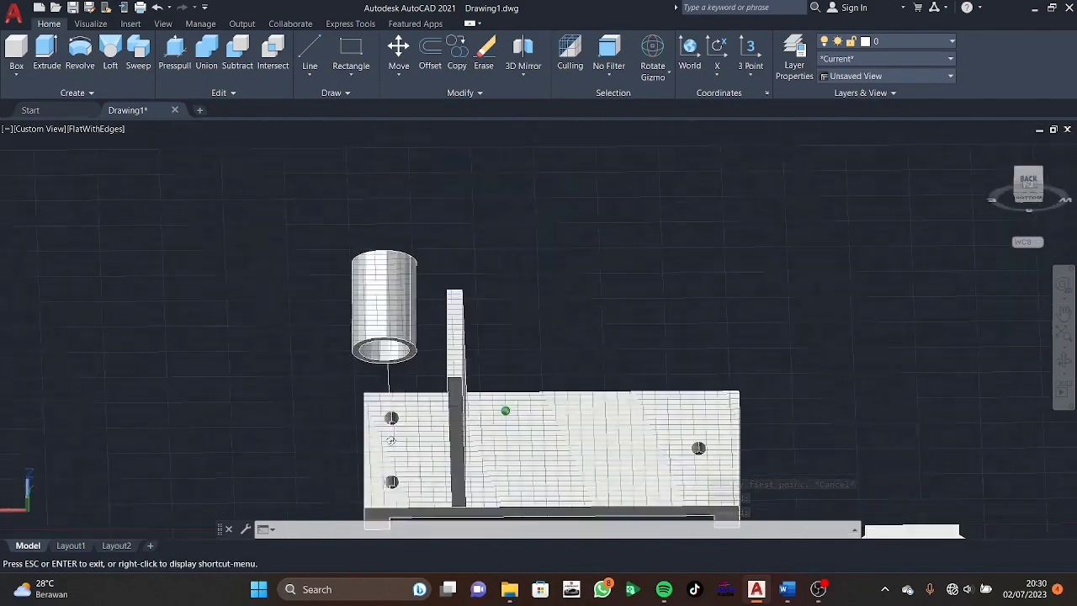
mouse_move(831, 304)
middle_mouse_down("shift")
mouse_move(427, 409)
mouse_move(510, 440)
middle_mouse_up("shift")
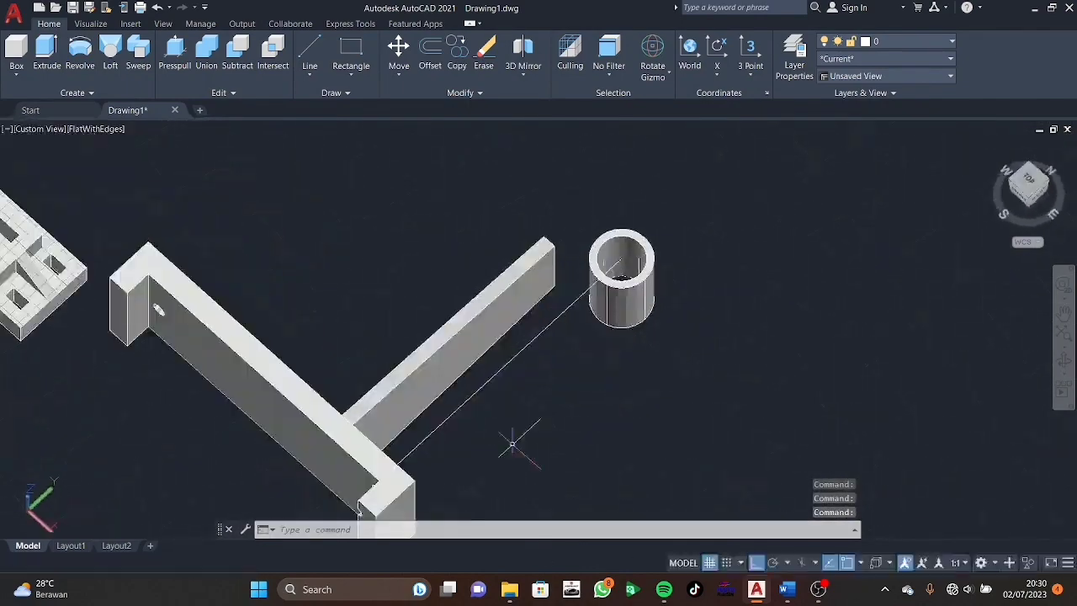
scroll(625, 320, "up", 3)
middle_click_drag(624, 319, 616, 389)
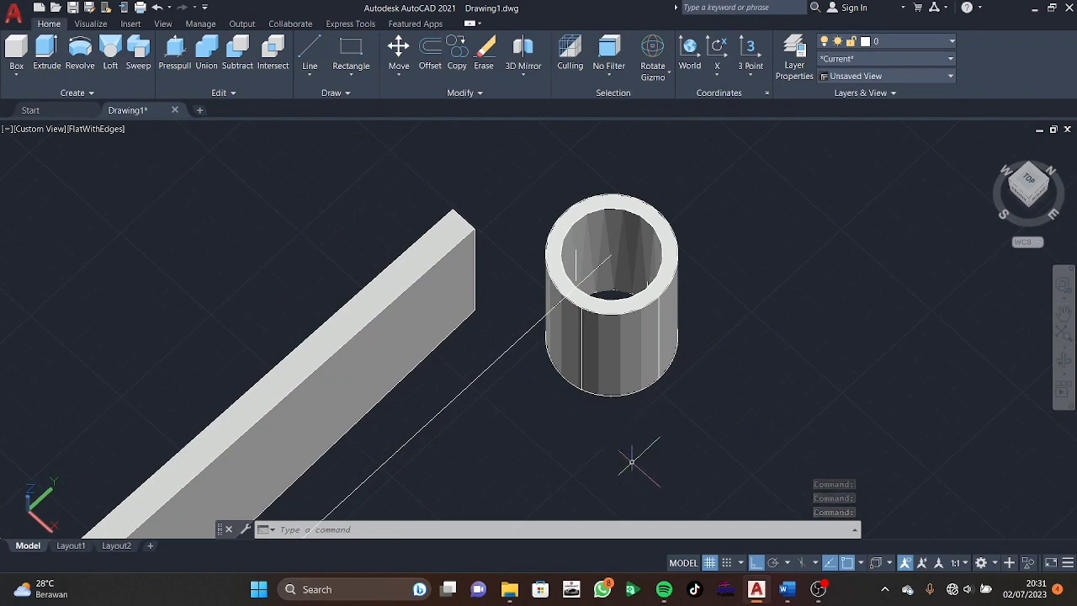
Step: Draw a 12-unit line up from the tube's top centre
type("l")
key("Return")
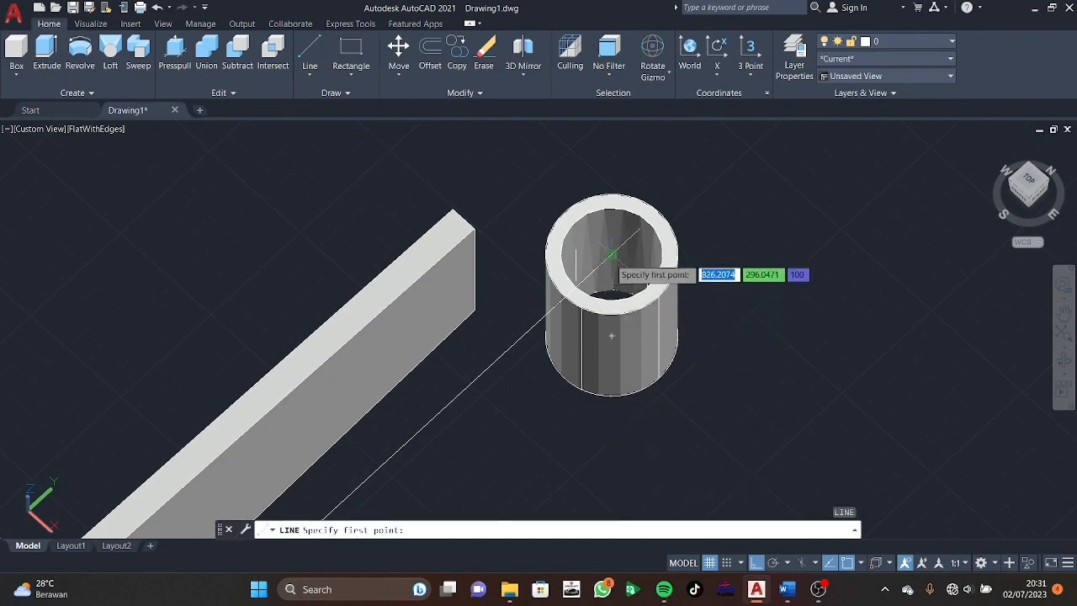
left_click(611, 253)
key("Return")
key("Escape")
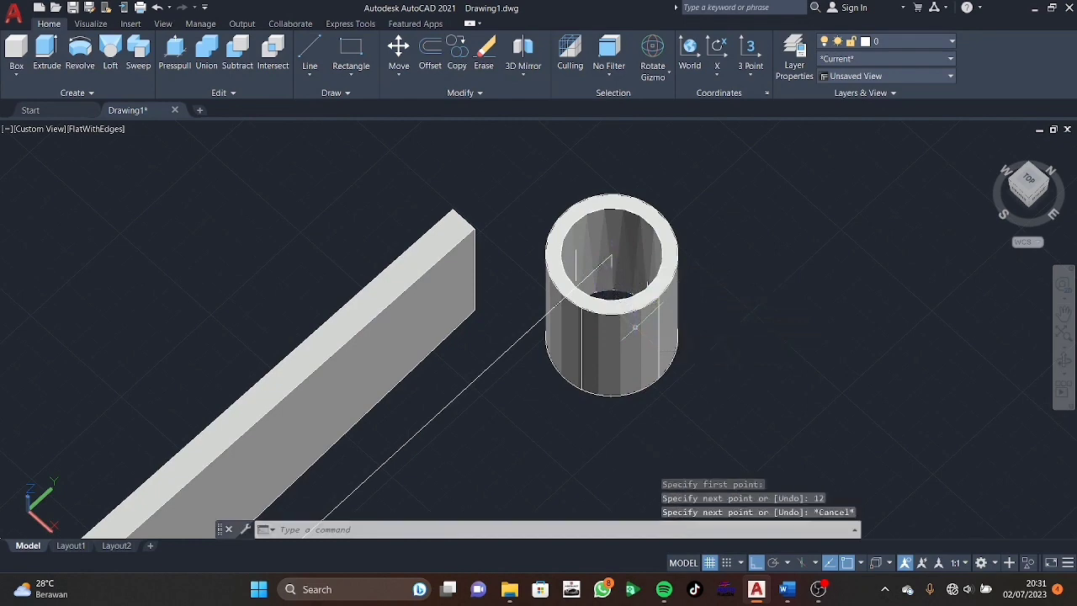
Step: Start moving the tube but cancel, then view it from the back
left_click(647, 216)
left_click(400, 50)
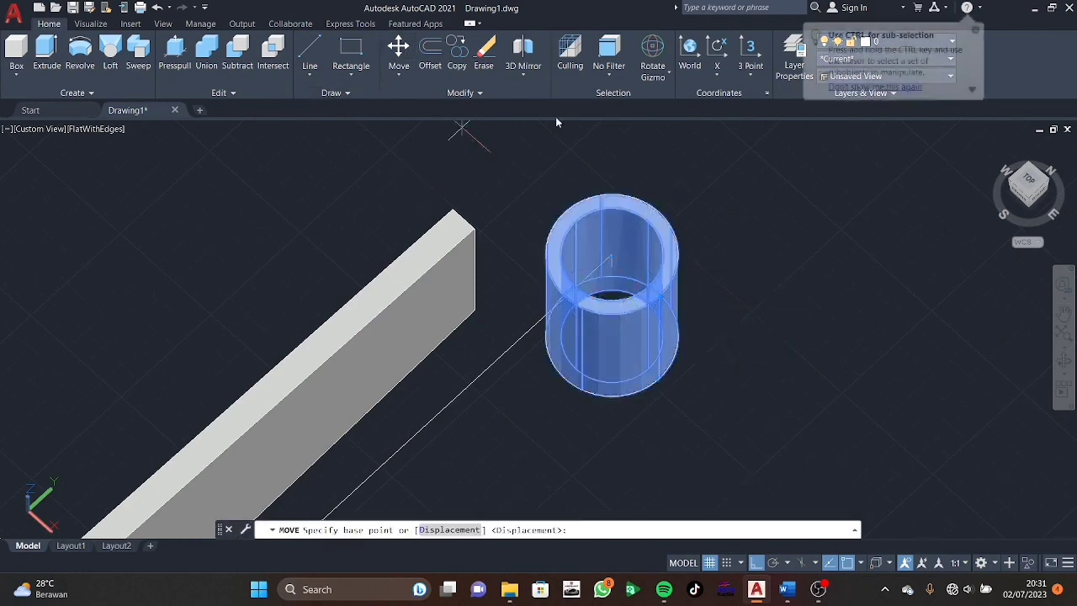
left_click(612, 254)
key("Escape")
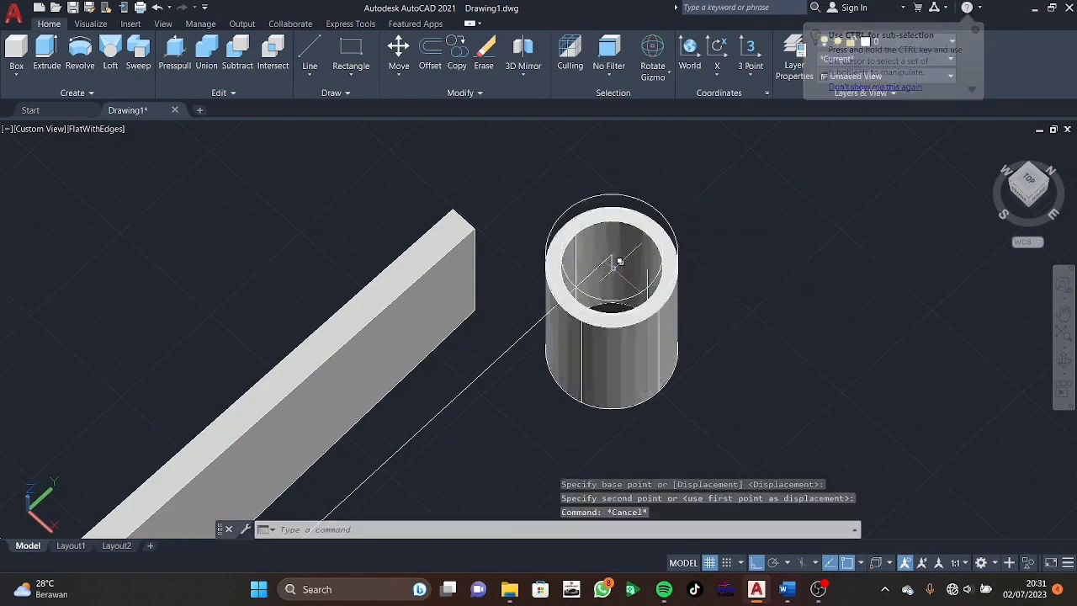
mouse_move(645, 216)
middle_mouse_down("shift")
mouse_move(658, 248)
mouse_move(658, 237)
mouse_move(452, 243)
mouse_move(438, 228)
mouse_move(500, 234)
mouse_move(508, 212)
mouse_move(501, 236)
mouse_move(508, 191)
mouse_move(512, 238)
middle_mouse_up("shift")
key("Escape")
left_click(512, 238)
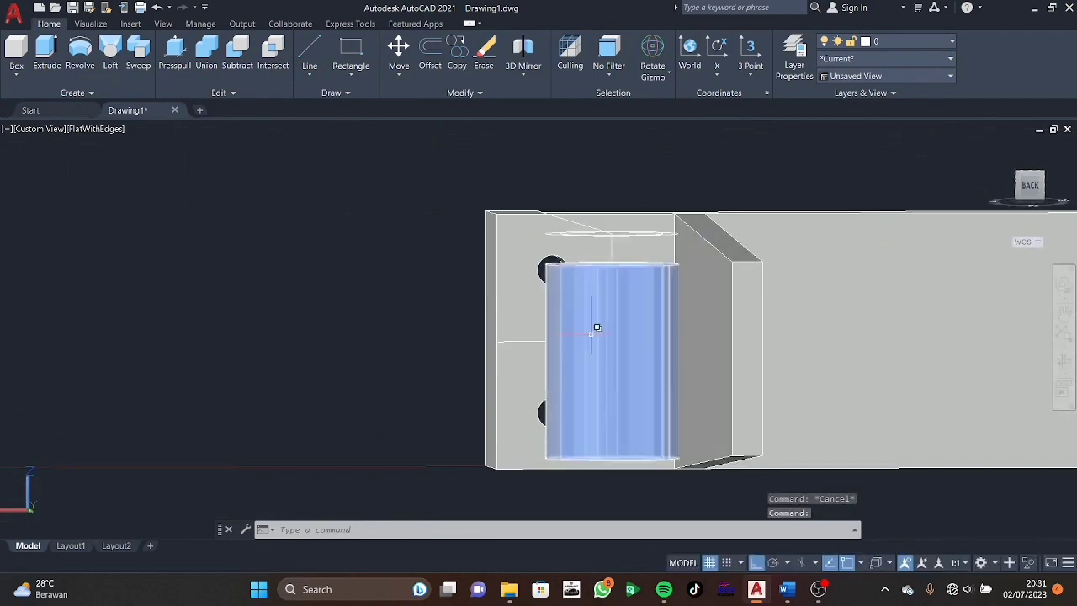
left_click(1030, 184)
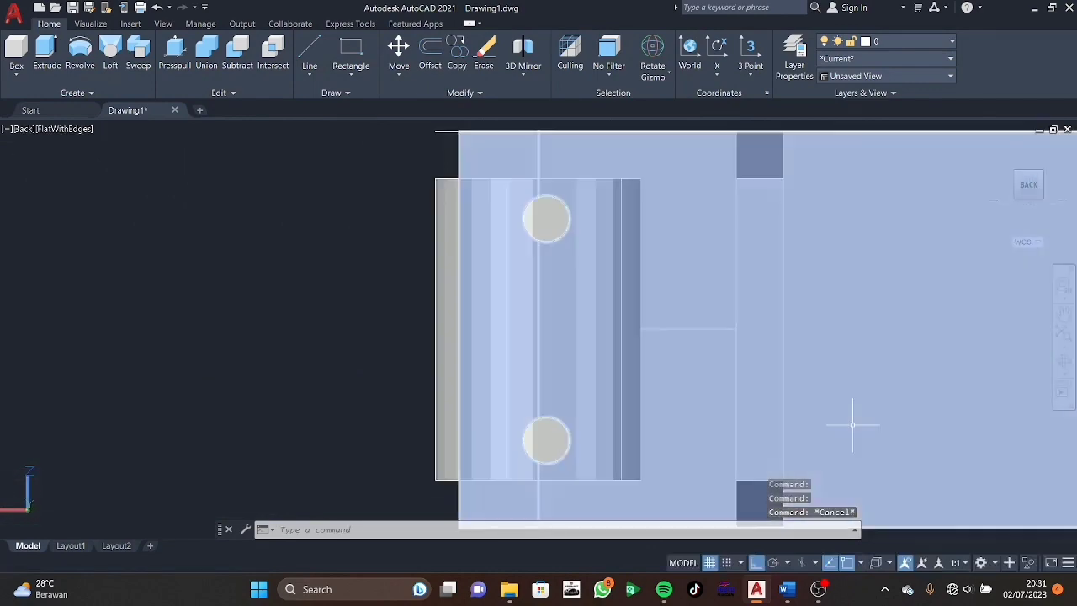
Step: Draw a 12-unit line at the bar corner and a line from the bar's top corner to the tube's bottom rim
middle_click_drag(955, 433, 856, 367, "shift")
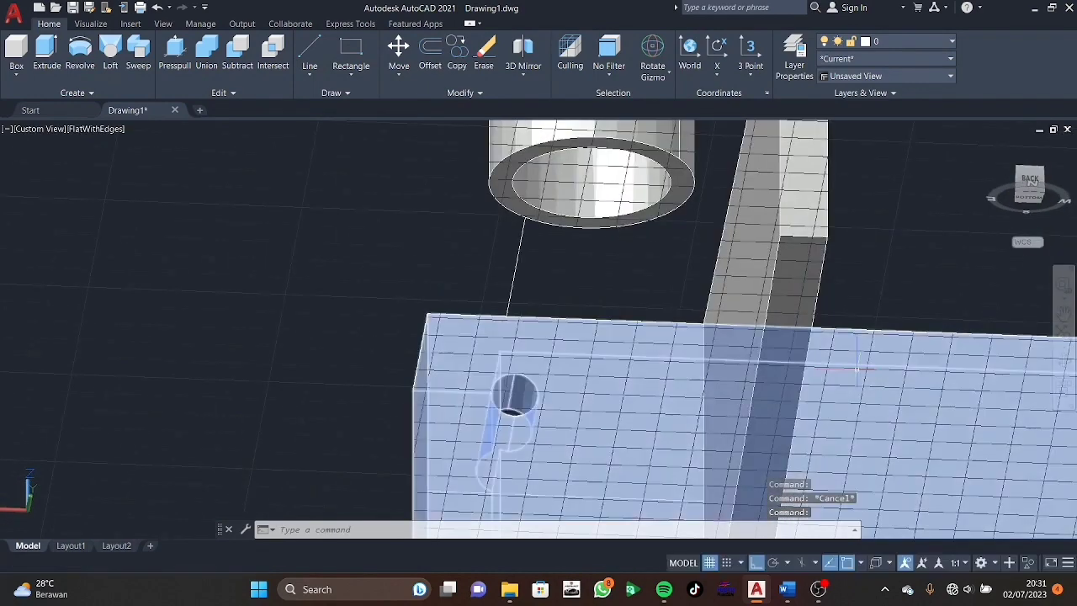
type("l")
key("Return")
left_click(827, 238)
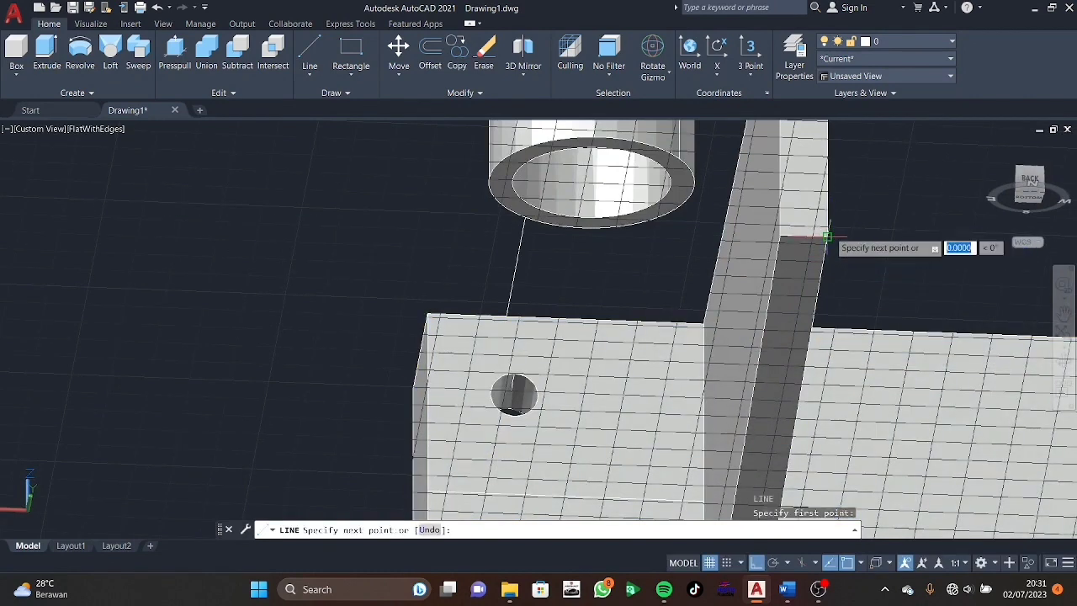
key("Return")
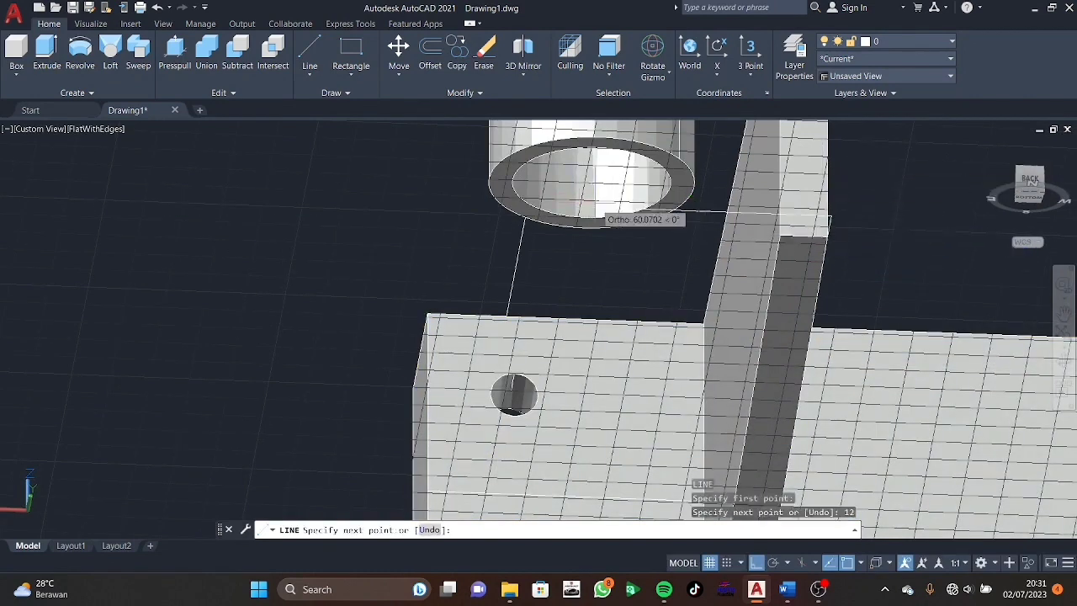
key("Return")
key("Return")
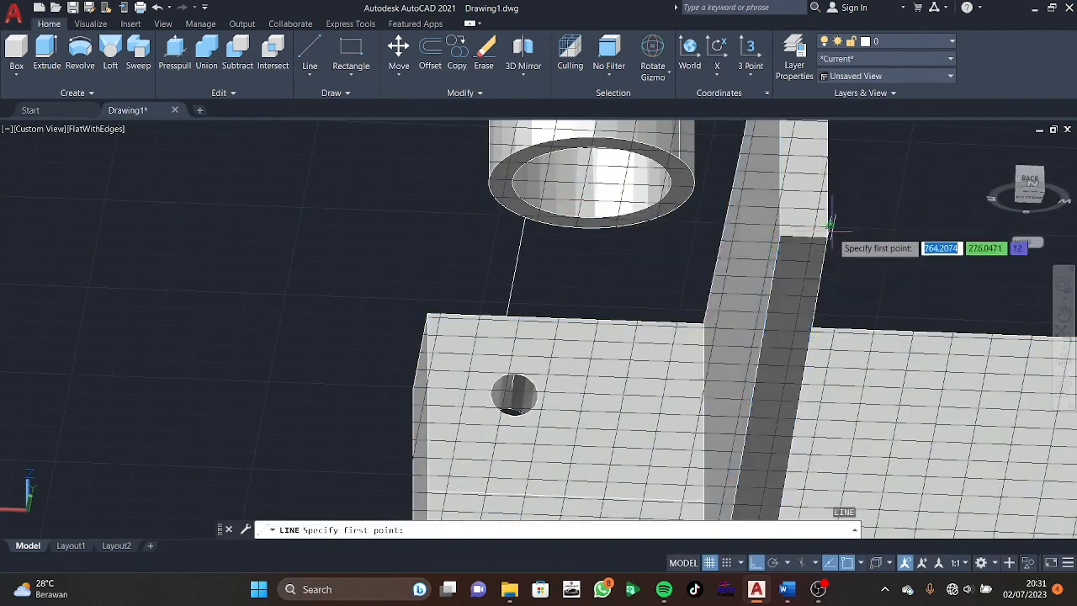
left_click(732, 240)
left_click(582, 228)
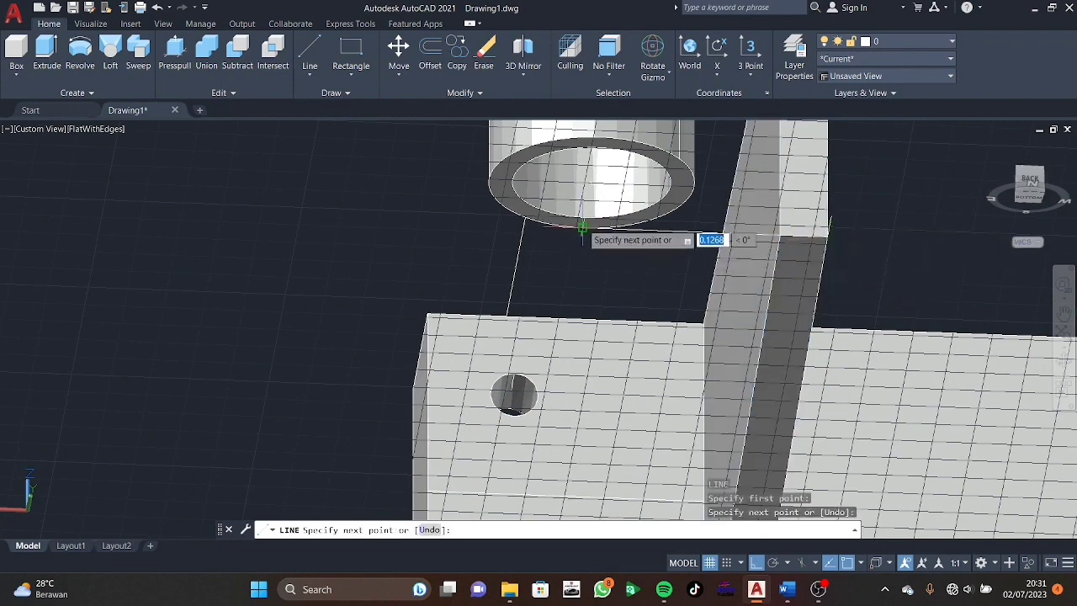
type("12")
key("Return")
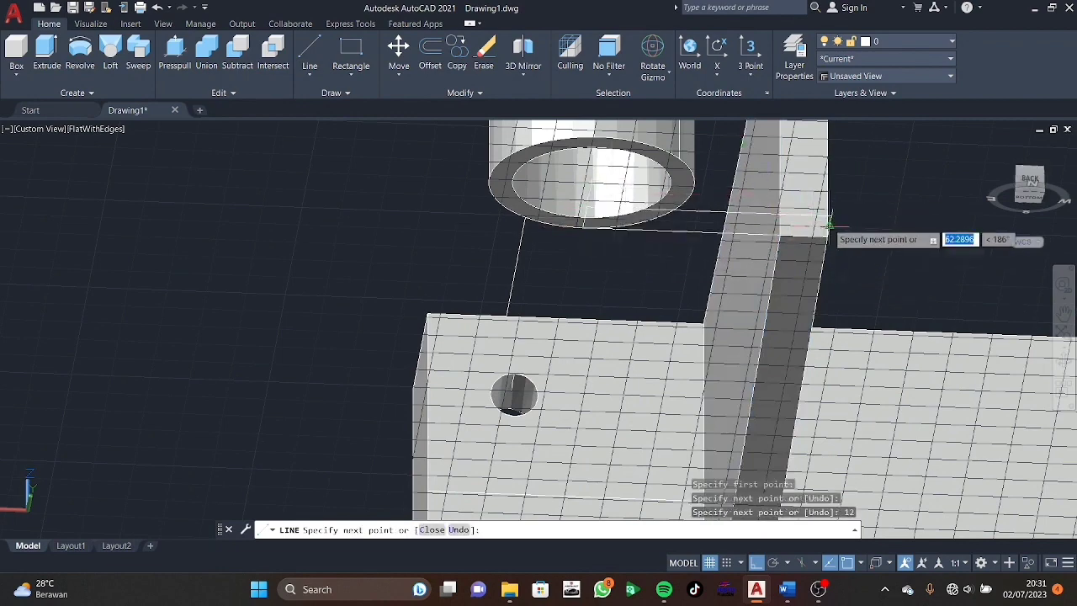
key("Escape")
scroll(841, 303, "up", 3)
scroll(883, 387, "down", 3)
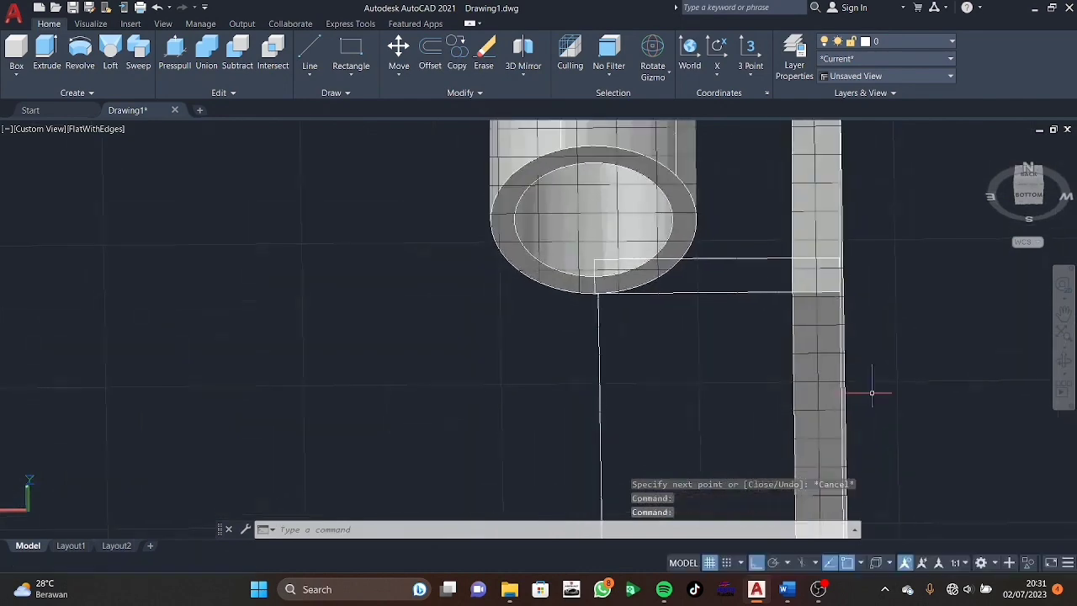
mouse_move(883, 387)
middle_mouse_down("shift")
mouse_move(872, 353)
mouse_move(842, 379)
middle_mouse_up("shift")
Step: Abandon a press-pull and a first attempt at joining the strip's outline lines
left_click(190, 54)
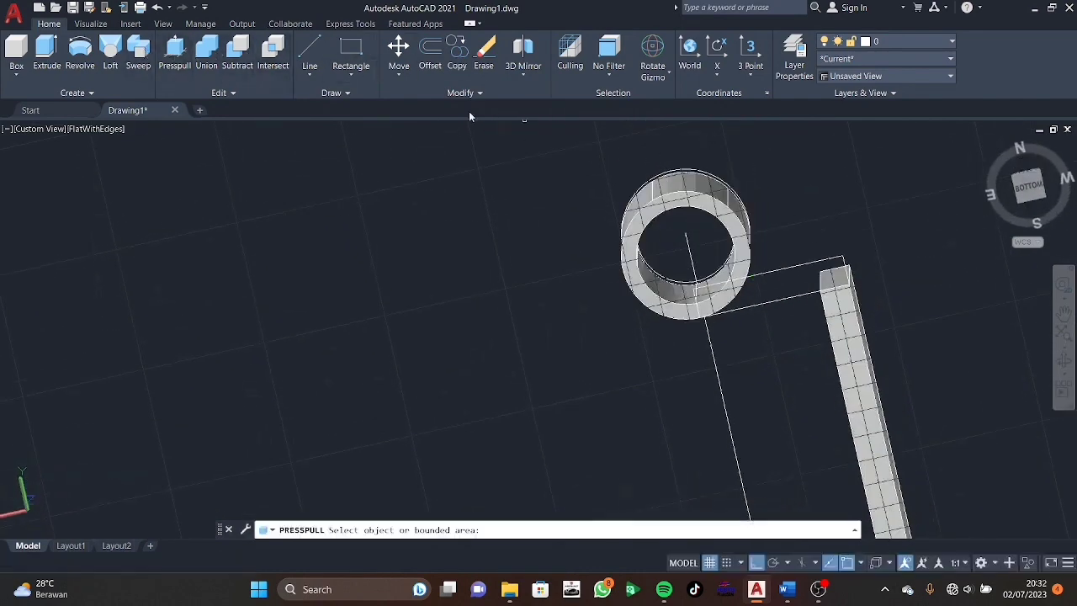
middle_click_drag(793, 254, 777, 315, "shift")
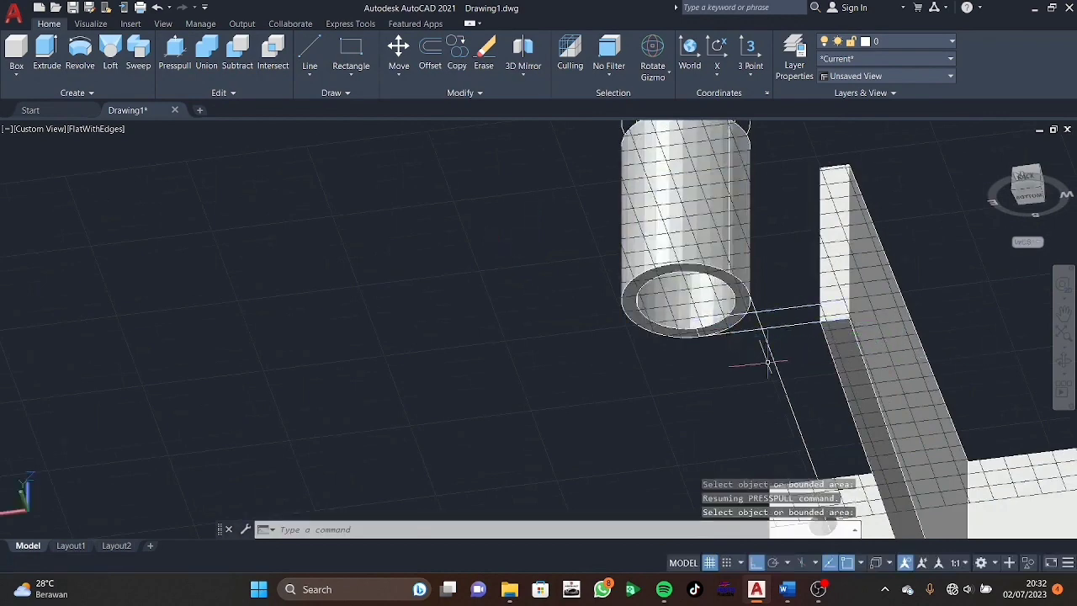
middle_click_drag(765, 356, 765, 298, "shift")
key("Return")
type("JOI")
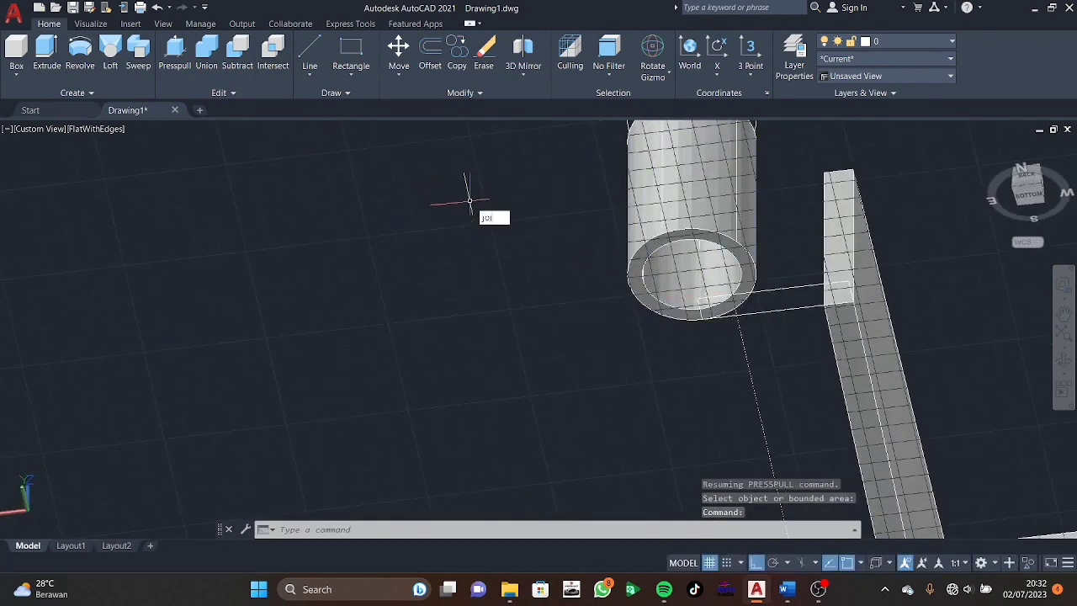
type("n")
key("Return")
left_click(732, 315)
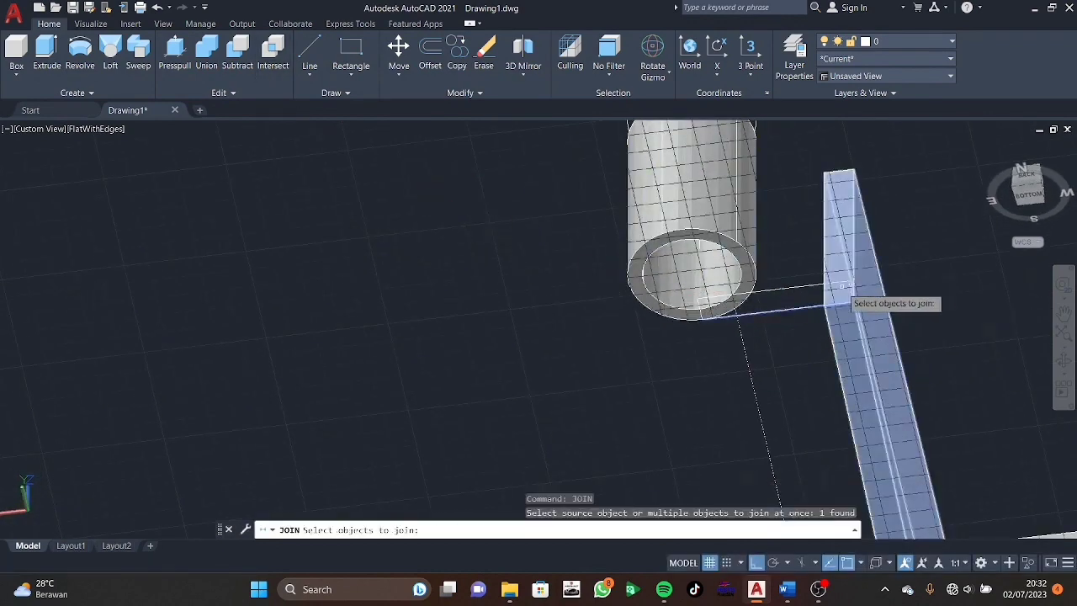
left_click(802, 291)
left_click(850, 290)
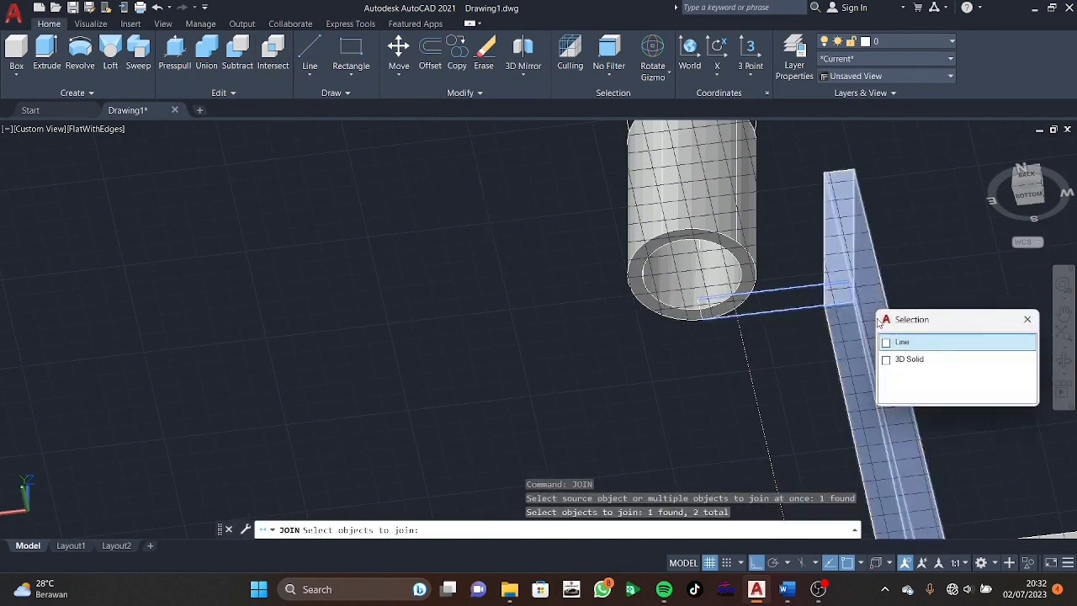
left_click(898, 340)
left_click(712, 316)
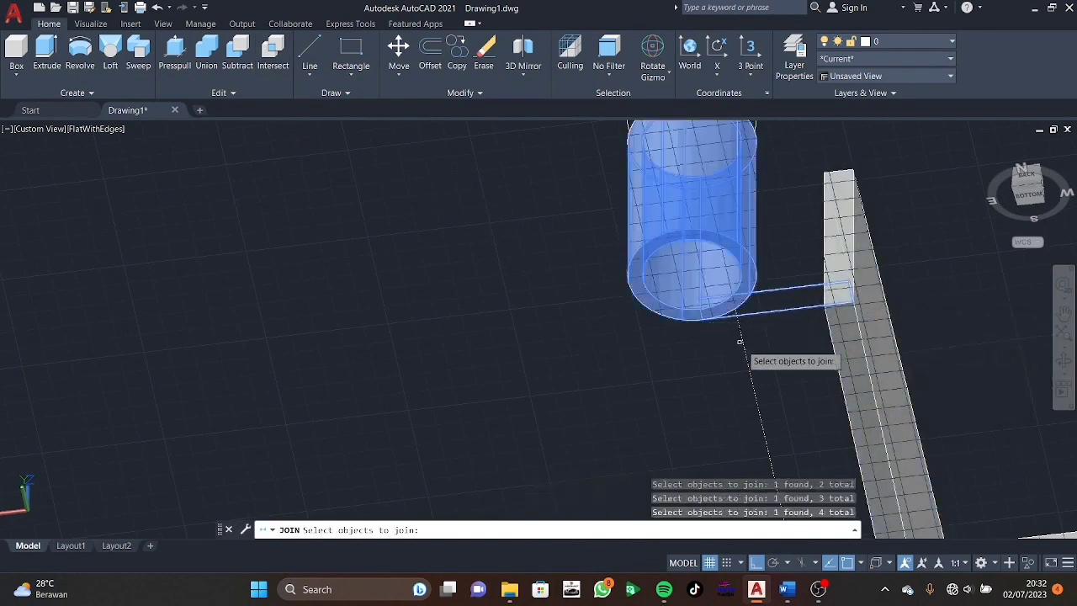
left_click(696, 313)
key("Escape")
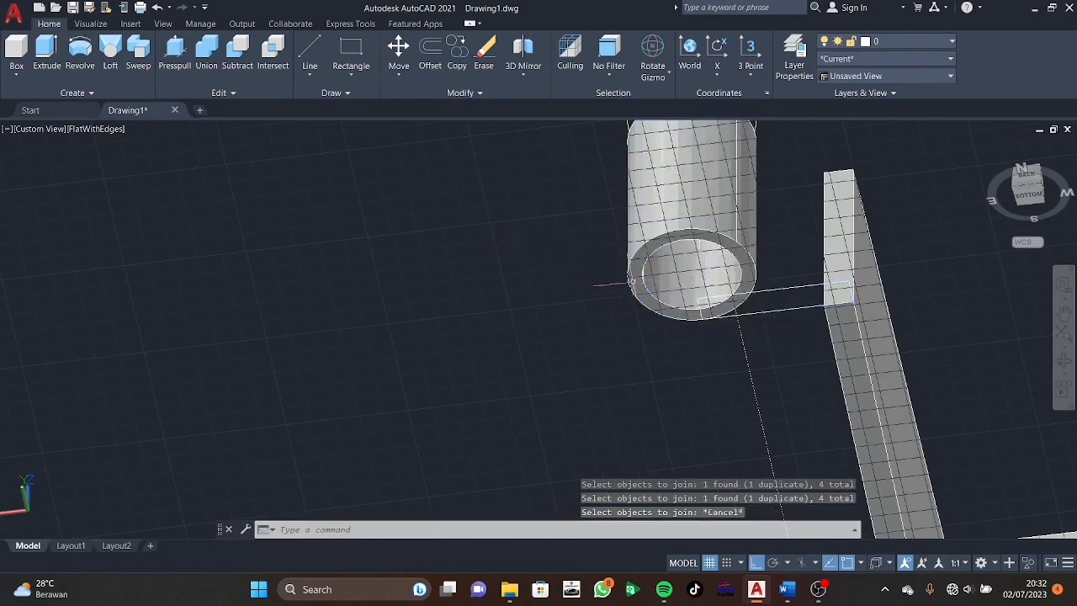
type("joi")
Step: Join the four strip outline lines into one polyline, choosing Line over the solid when prompted
key("Return")
left_click(776, 264)
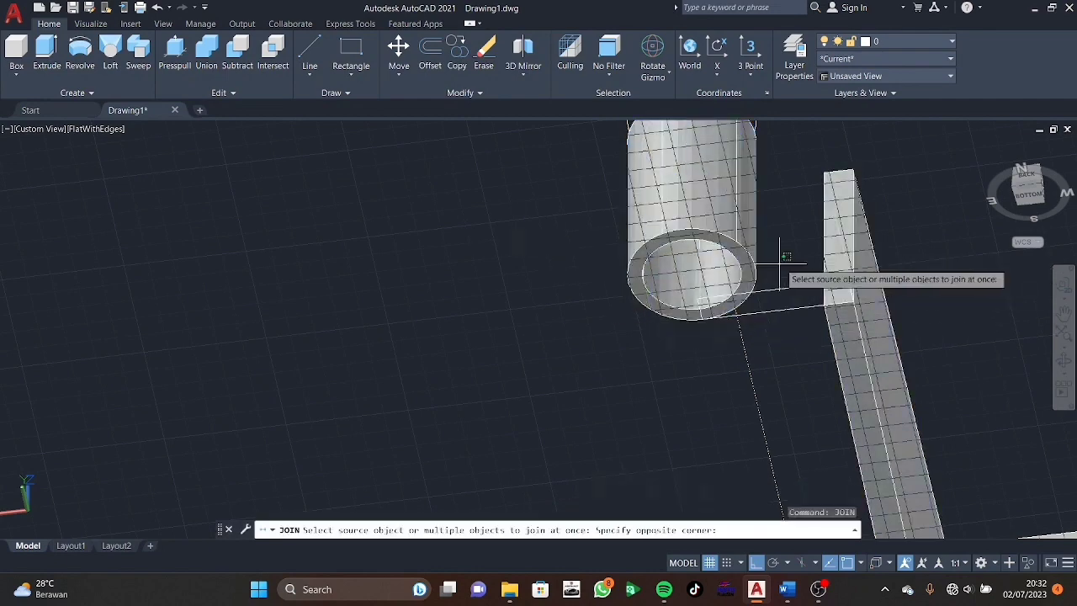
left_click(749, 324)
left_click(800, 272)
left_click(789, 313)
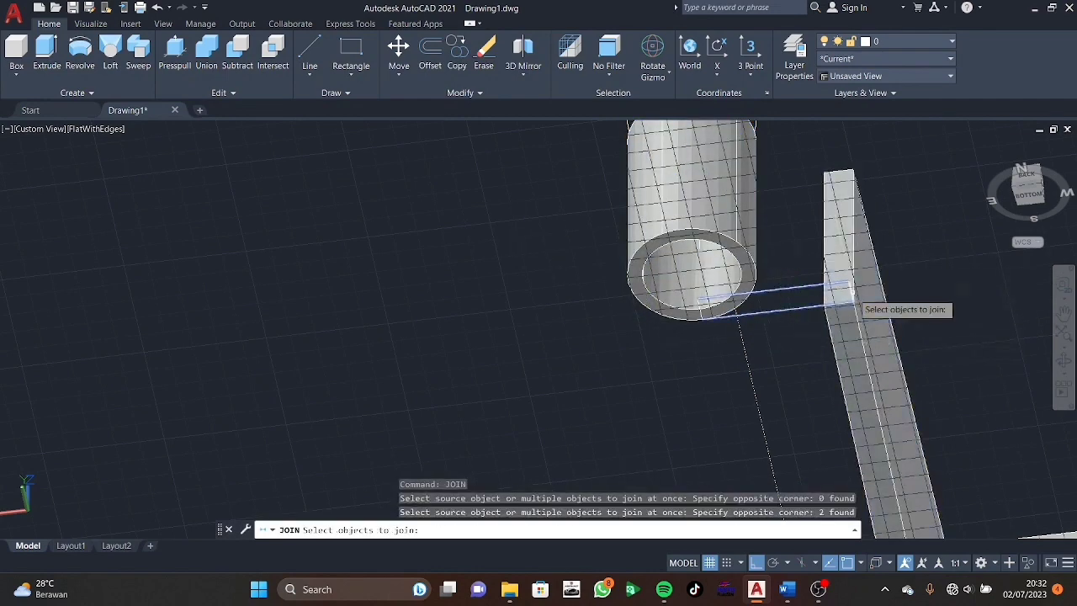
left_click(848, 295)
left_click(899, 344)
left_click(702, 308)
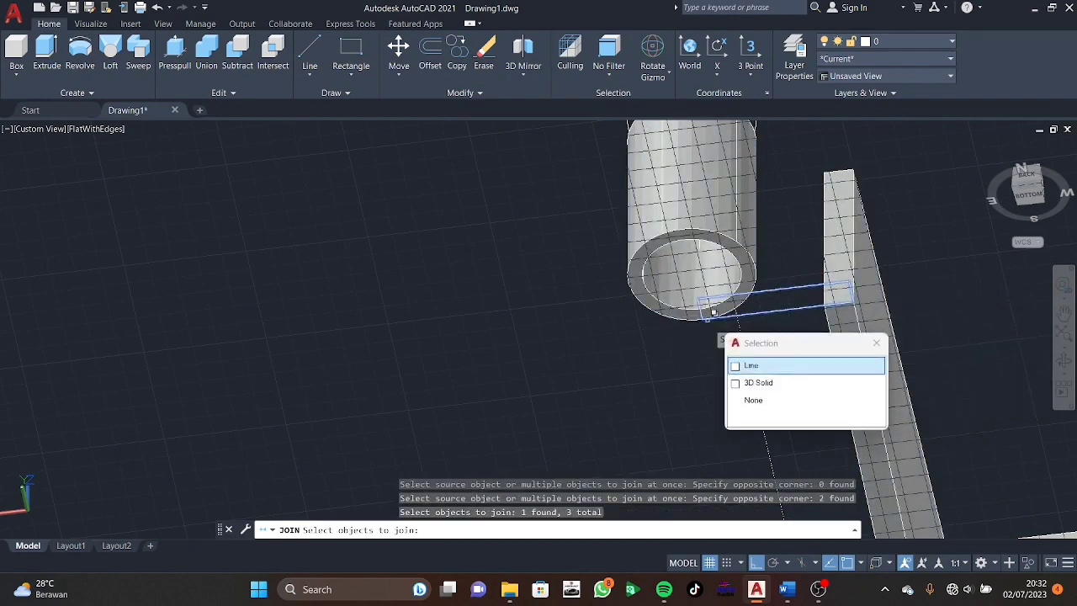
left_click(749, 371)
key("Return")
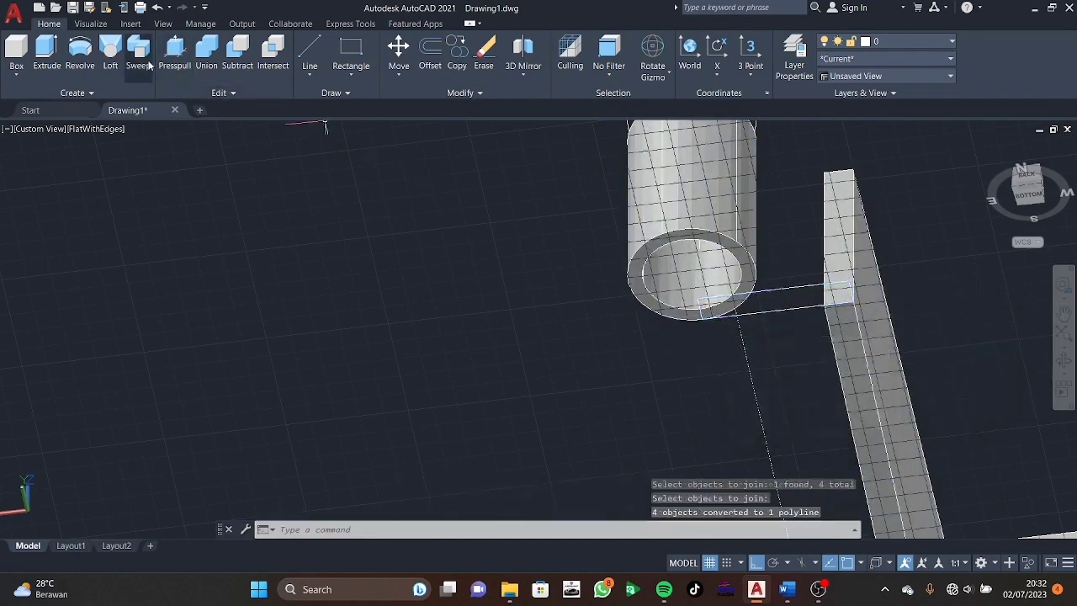
Step: Press-pull the joined strip outline 26 units into a solid web
left_click(175, 63)
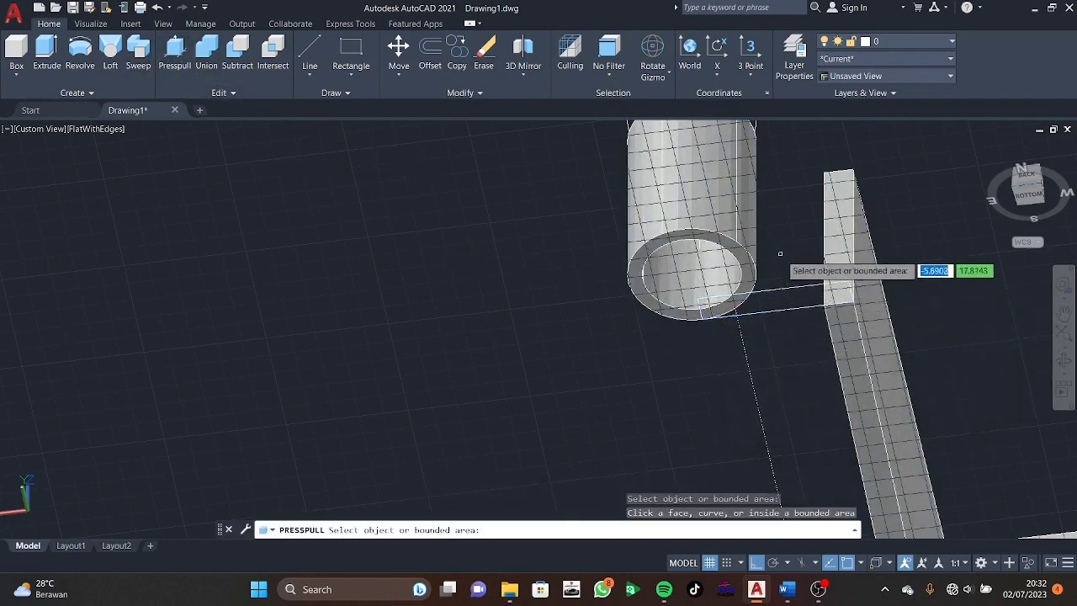
left_click(776, 299)
type("20")
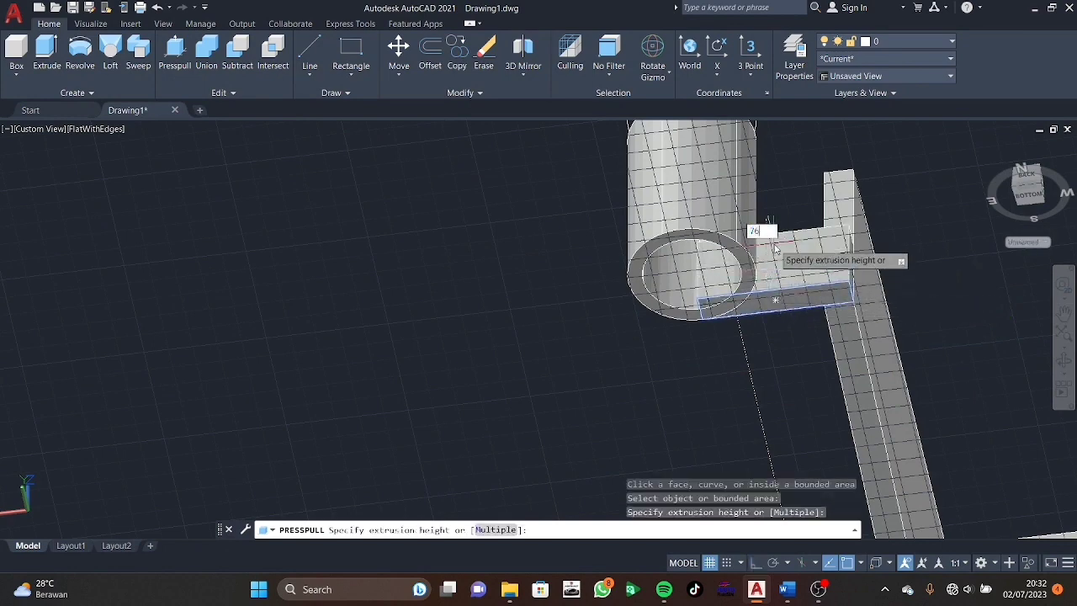
key("Return")
key("Return")
mouse_move(764, 373)
middle_mouse_down("shift")
mouse_move(718, 486)
mouse_move(939, 377)
middle_mouse_up("shift")
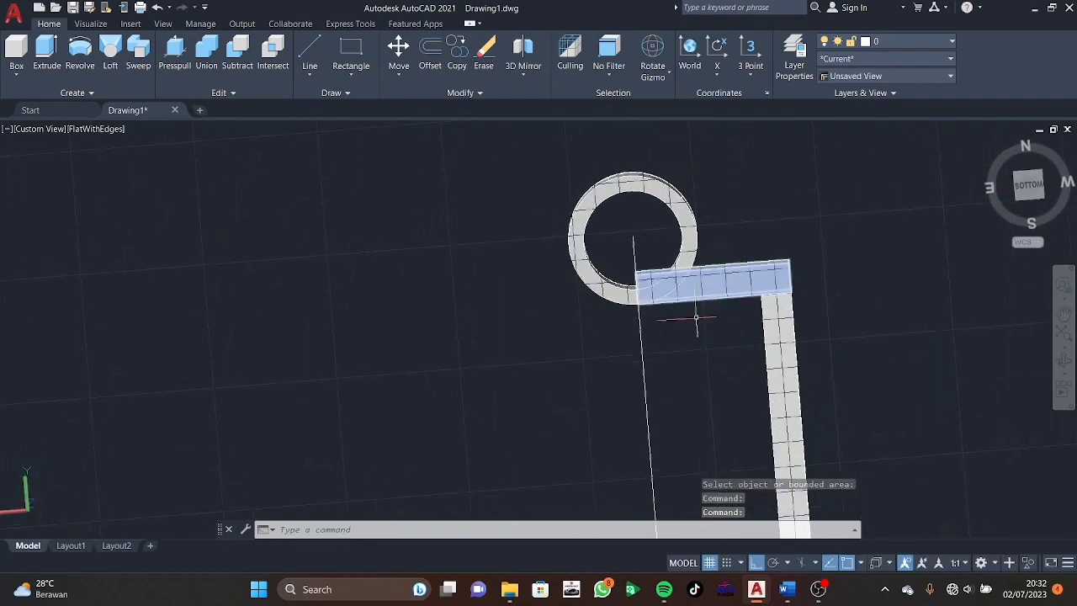
Step: Press-pull the ring area around the tube from the bottom view
left_click(175, 55)
left_click(638, 296)
left_click(641, 220)
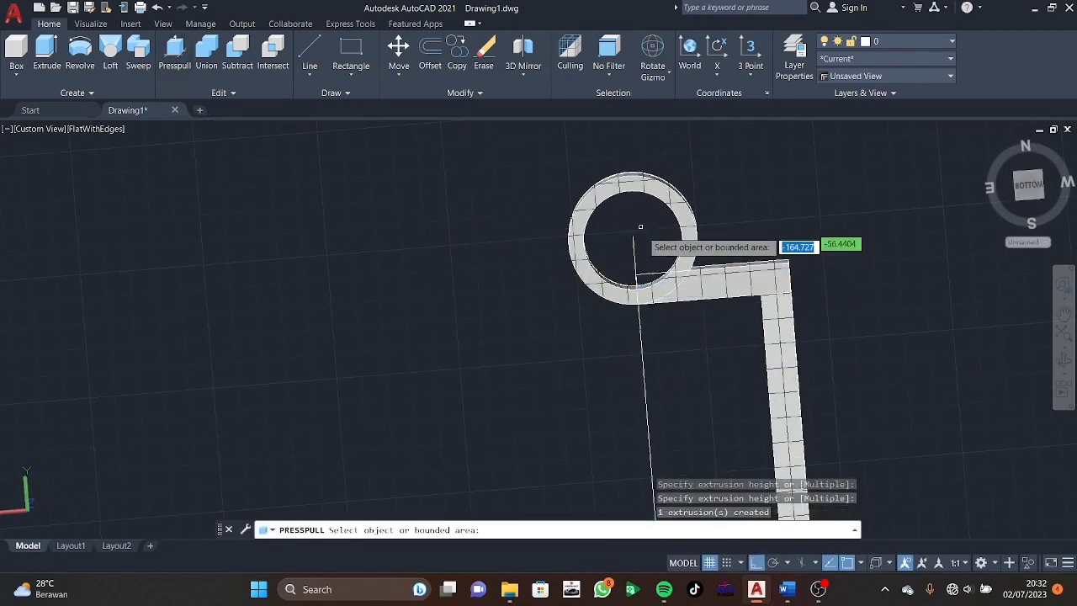
key("Return")
mouse_move(716, 322)
middle_mouse_down("shift")
mouse_move(780, 304)
mouse_move(746, 337)
middle_mouse_up("shift")
type("l")
key("Return")
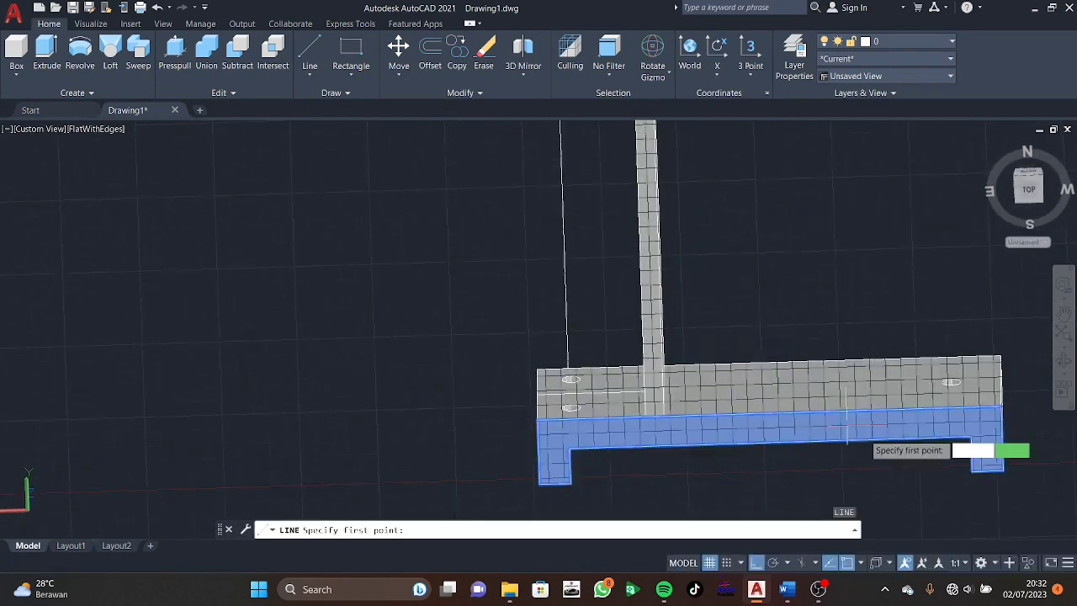
middle_click_drag(1002, 421, 993, 357, "shift")
type("12")
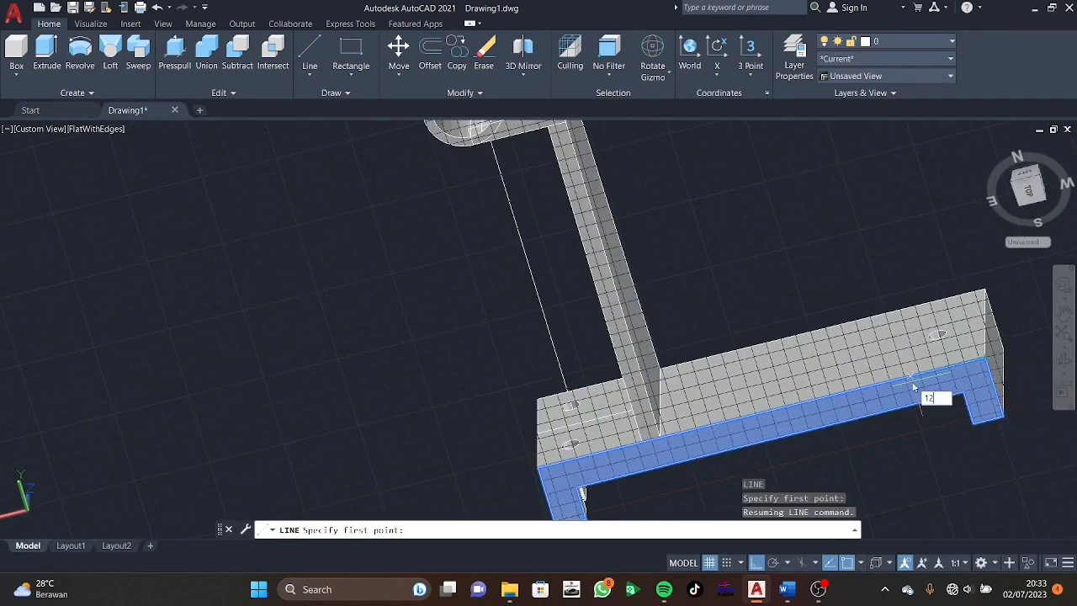
type("0")
key("Return")
middle_click_drag(705, 176, 837, 332)
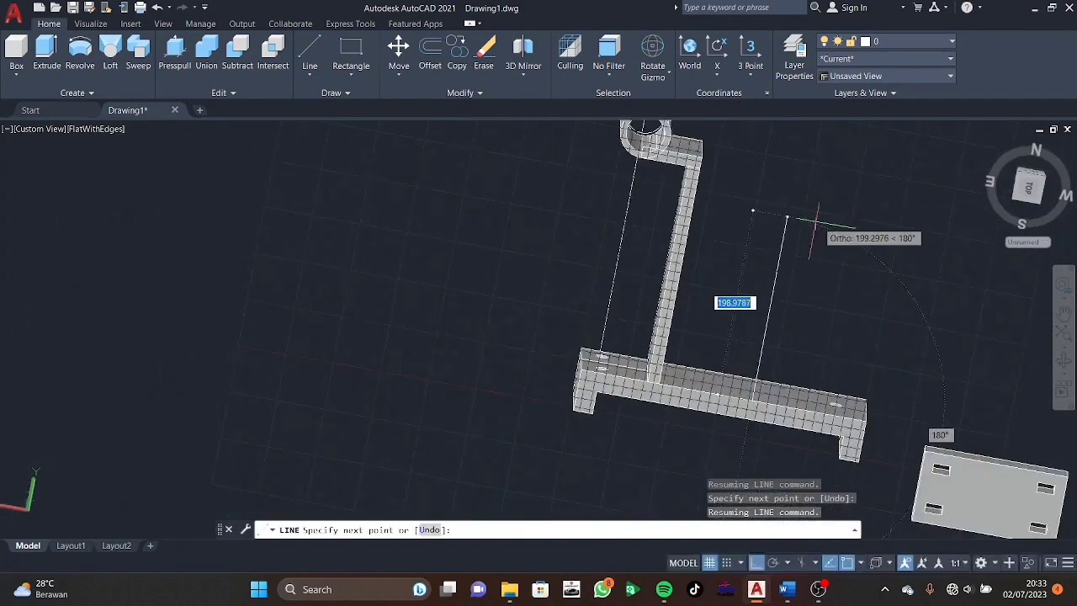
mouse_move(758, 211)
middle_mouse_down()
mouse_move(817, 231)
mouse_move(758, 288)
middle_mouse_up()
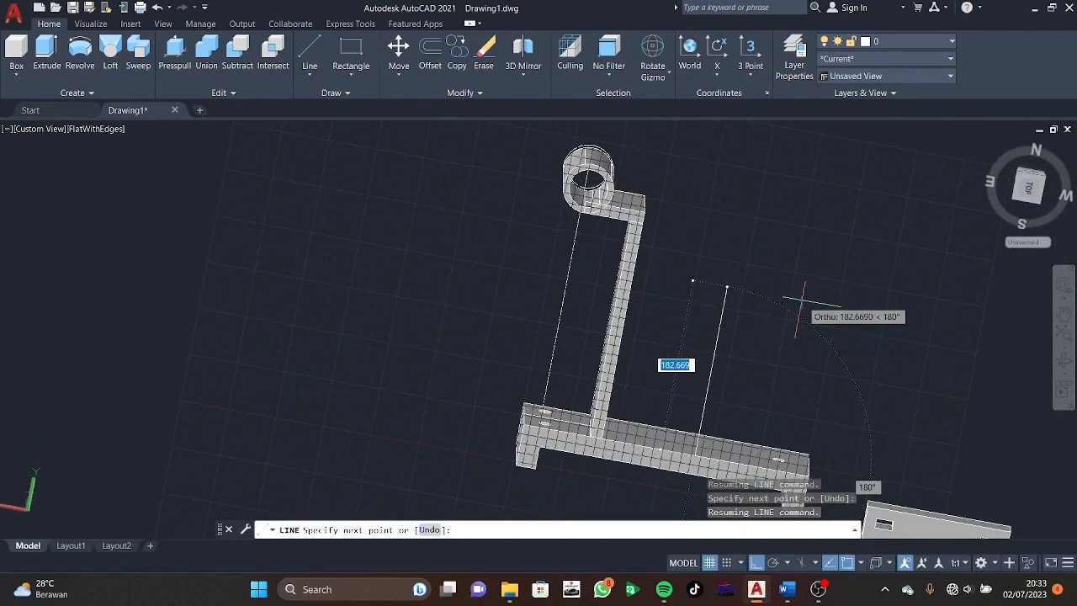
type("82")
key("Return")
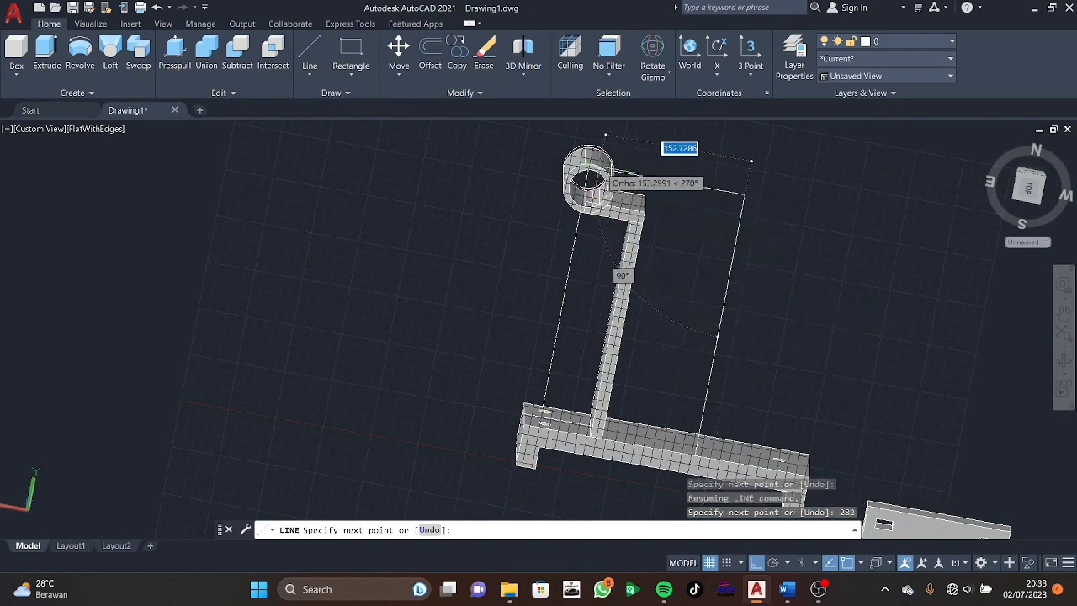
mouse_move(613, 178)
middle_mouse_down("shift")
mouse_move(595, 420)
mouse_move(598, 282)
middle_mouse_up("shift")
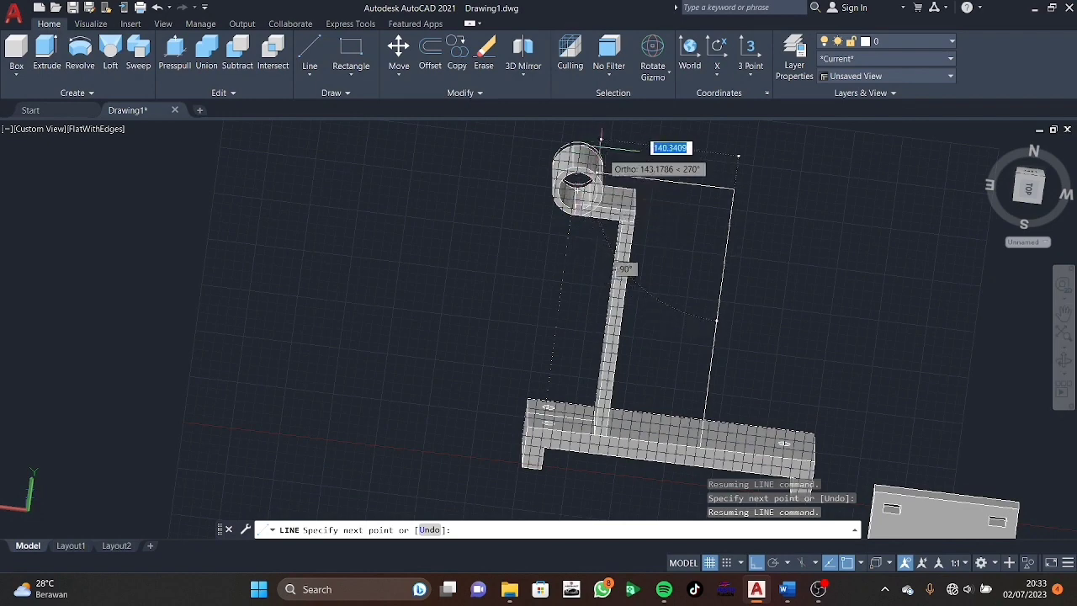
key("Escape")
left_click(723, 271)
key("Delete")
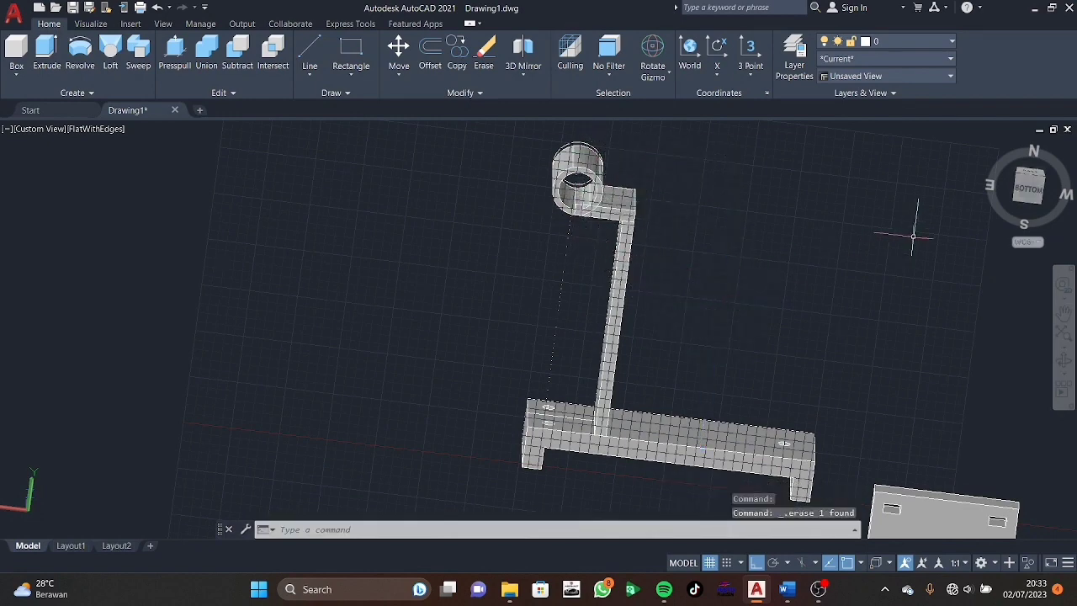
Step: Switch to a bottom view and start the L outline with 30- and 120-unit lines
left_click(1026, 195)
scroll(603, 360, "up", 2)
scroll(542, 337, "up", 2)
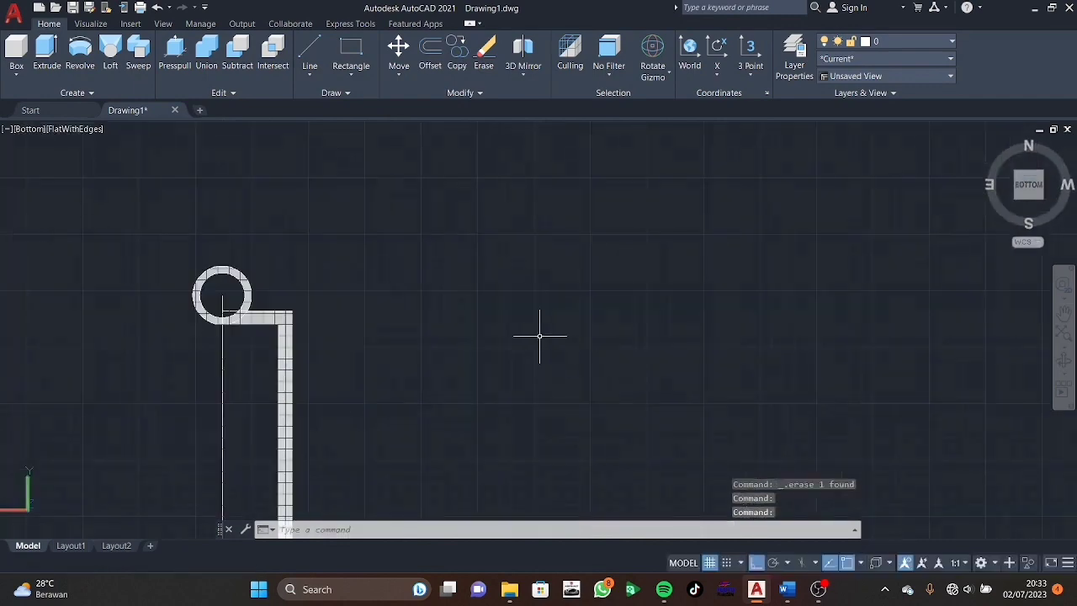
type("l")
key("Return")
left_click(437, 384)
type("30")
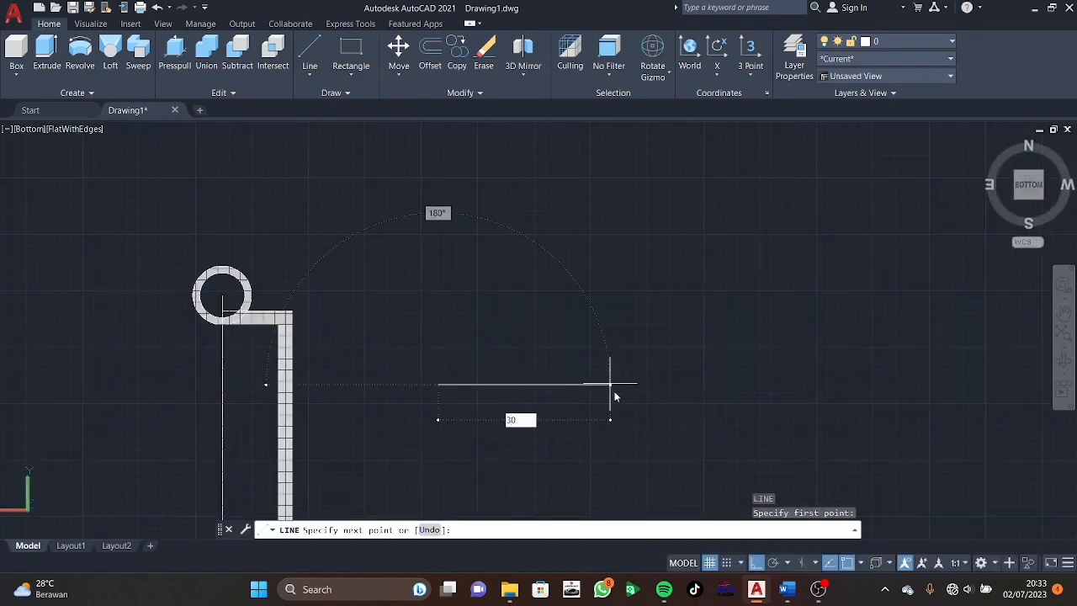
key("Return")
key("Return")
key("Return")
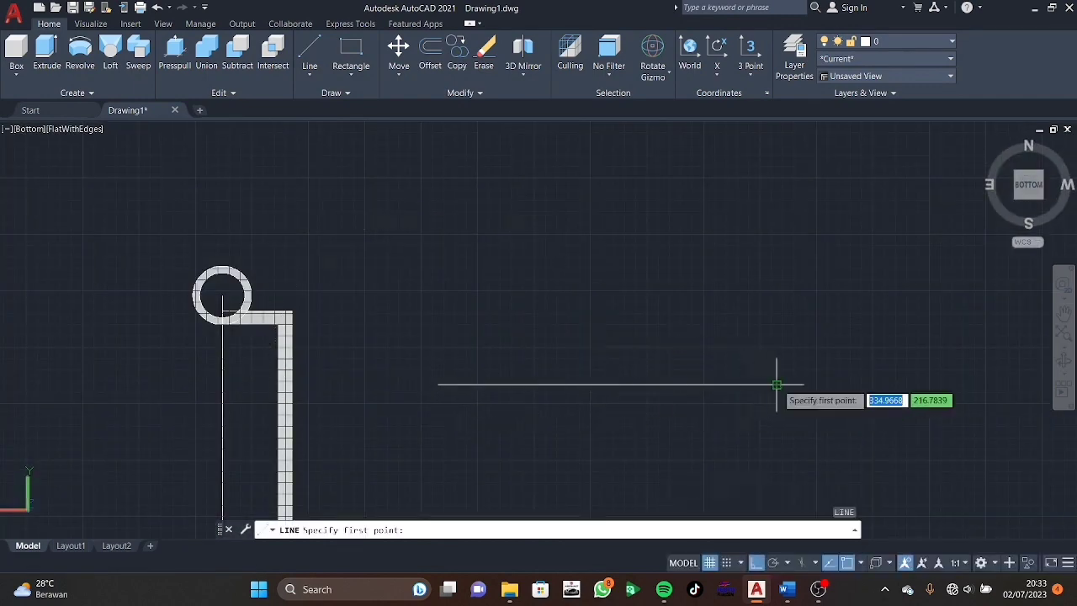
type("120")
Step: Draw outline segments of 282 and 256 units from a point 120 along the base
key("Return")
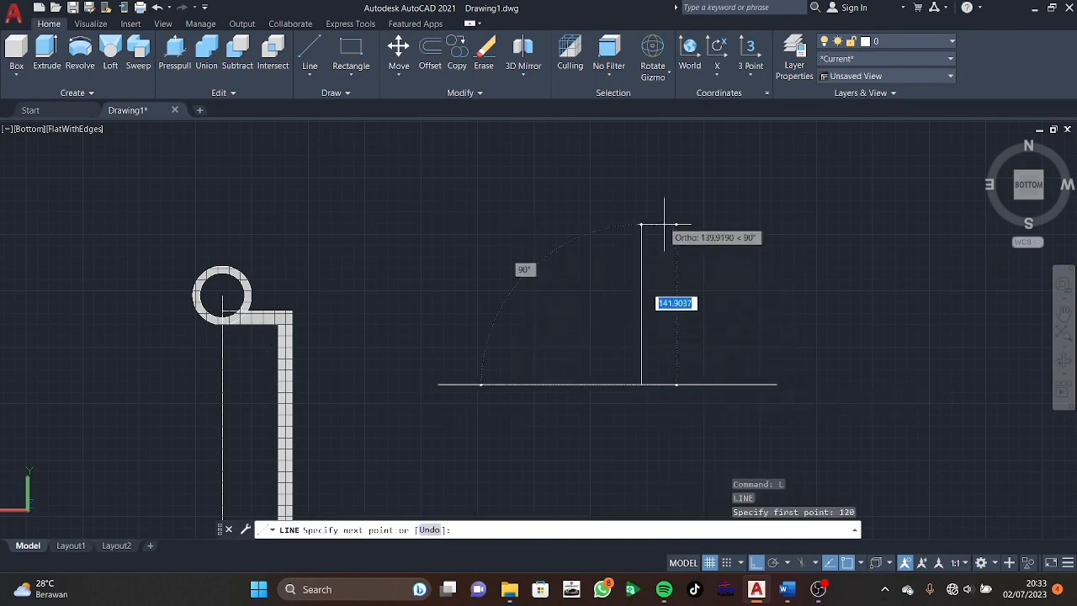
type("28")
key("Return")
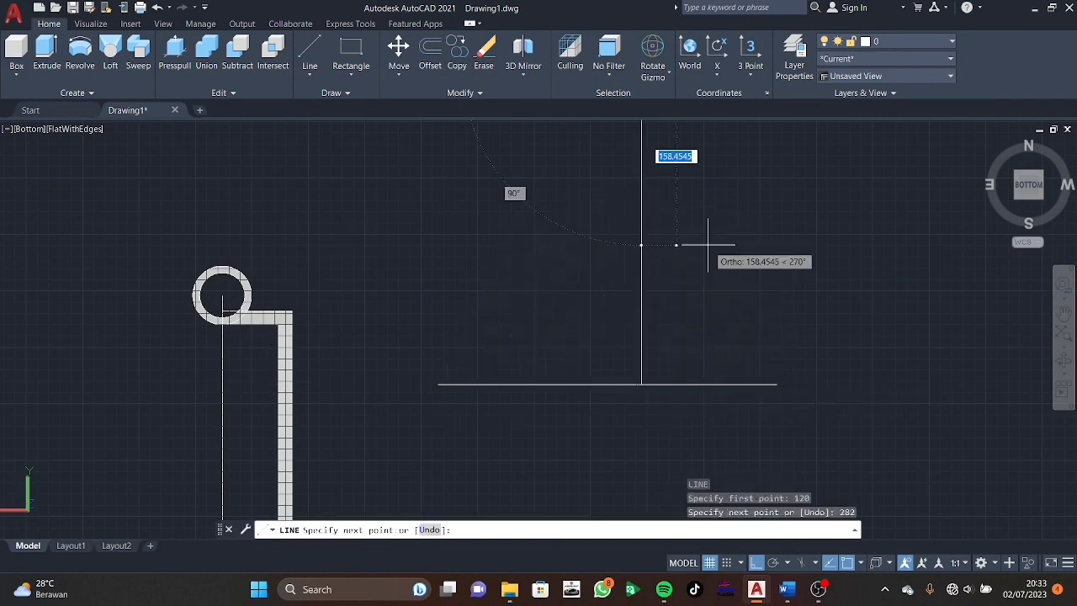
key("Escape")
key("Return")
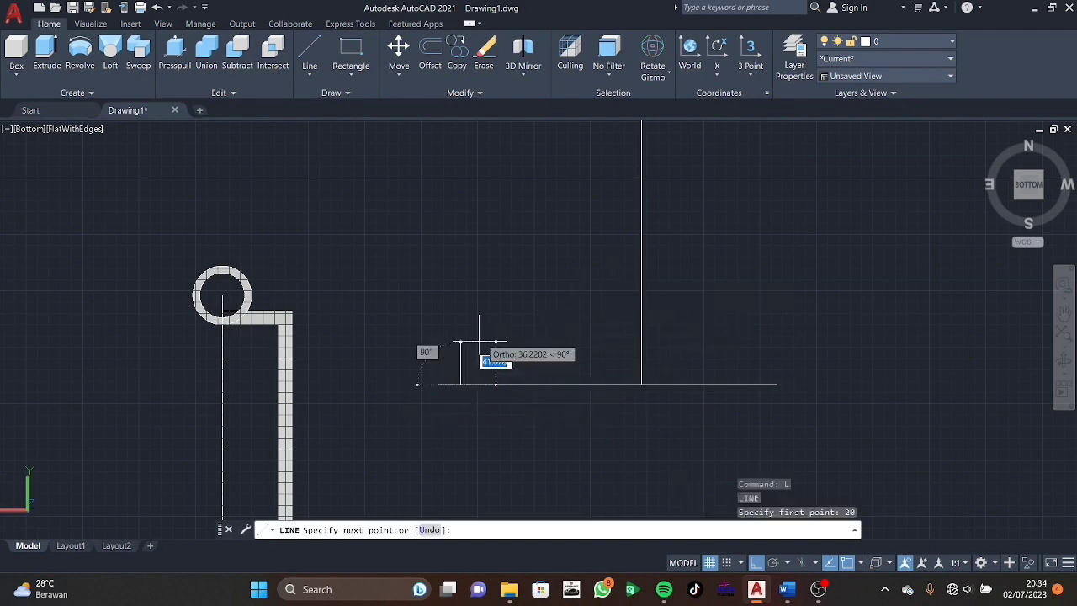
middle_click_drag(550, 276, 662, 310)
type("256")
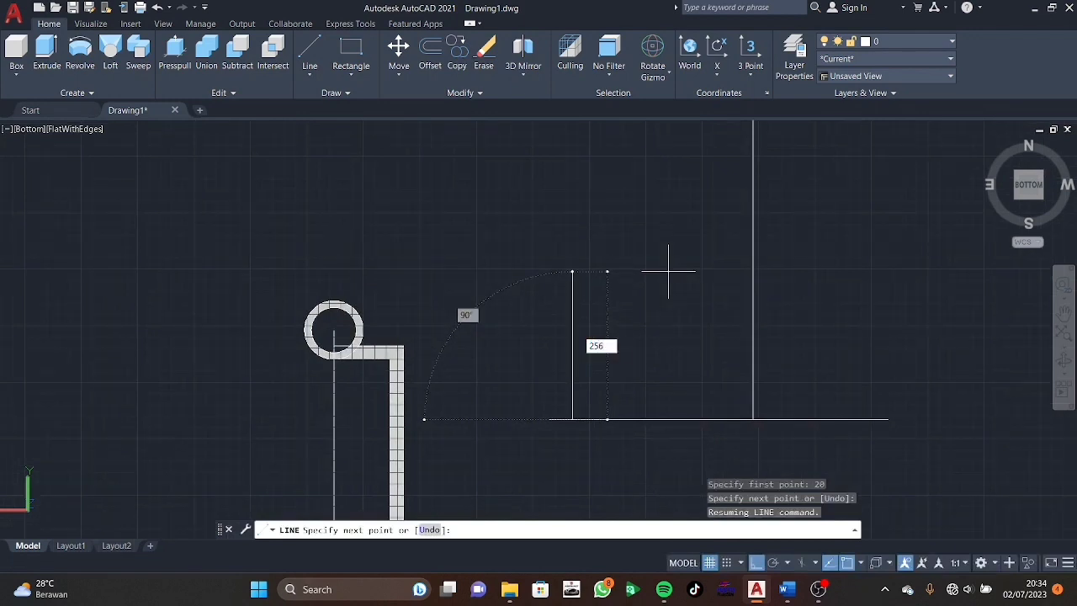
key("Return")
key("Escape")
Step: Add a 26-unit vertical segment to the outline
middle_click_drag(668, 272, 691, 367)
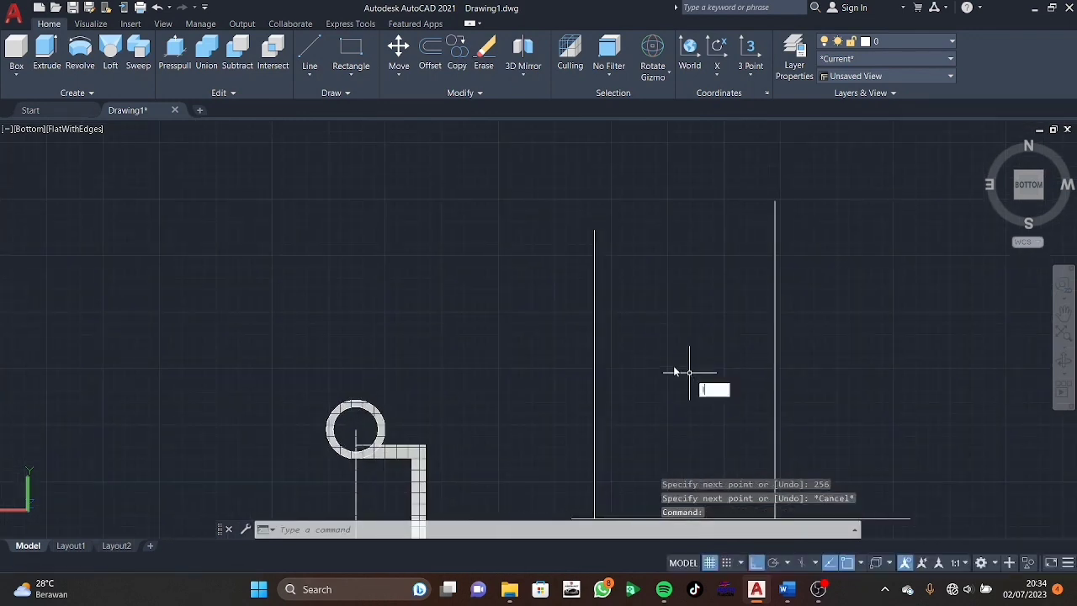
key("Return")
left_click(594, 229)
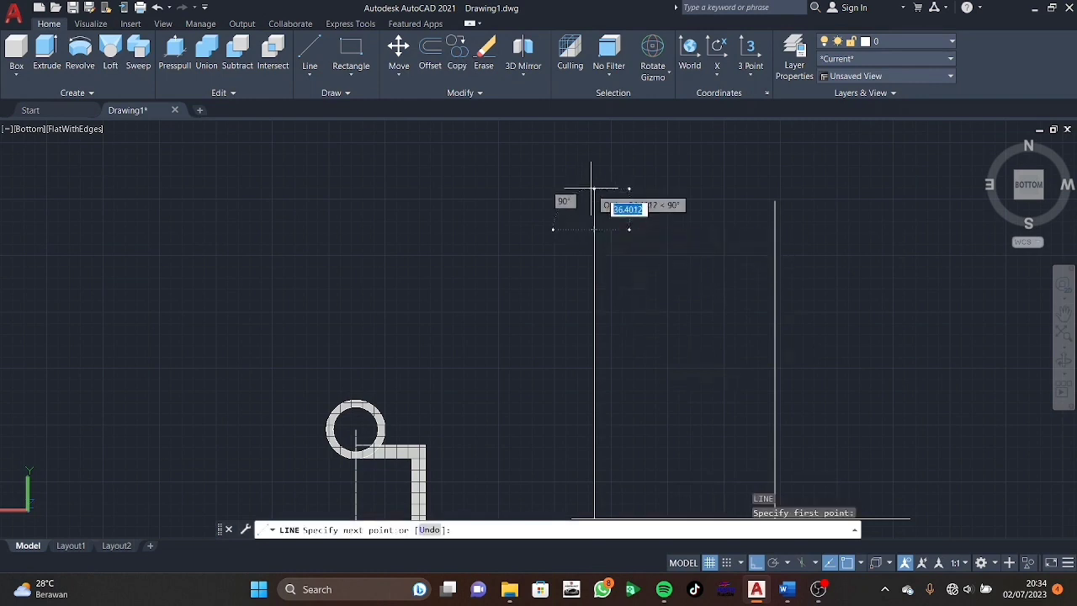
type("26")
key("Return")
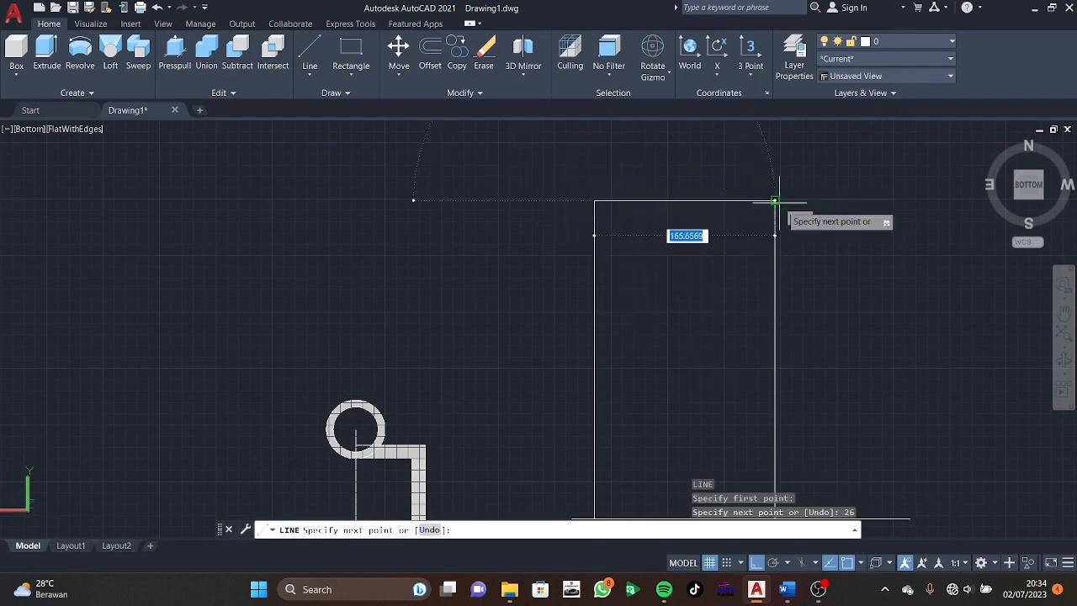
key("Escape")
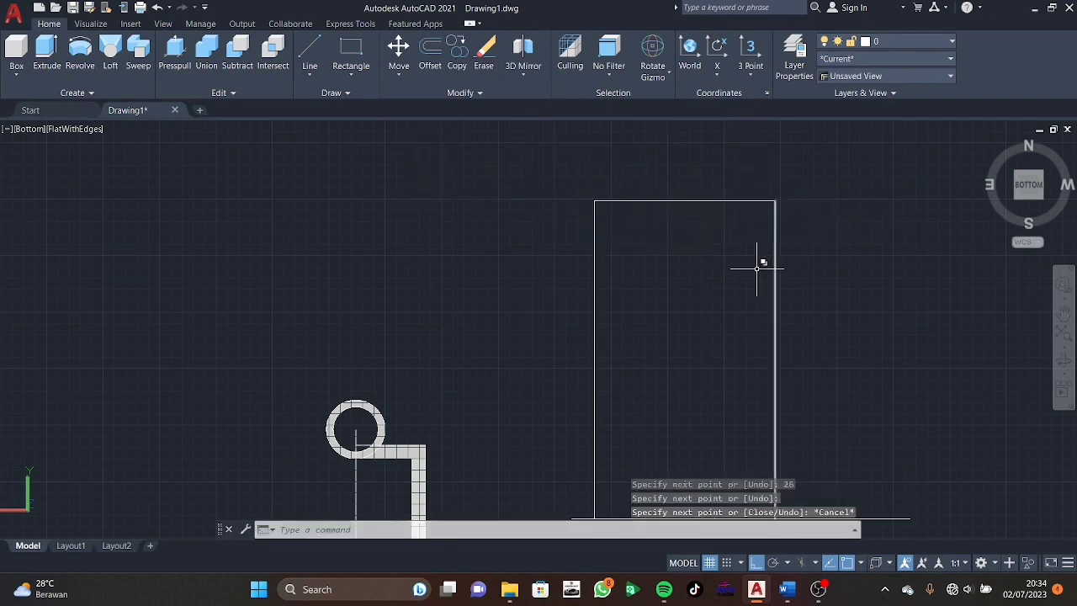
Step: Close the L outline with a 230-unit vertical line starting 70 along the base
mouse_move(736, 247)
middle_mouse_down()
mouse_move(726, 341)
mouse_move(699, 323)
middle_mouse_up()
key("Return")
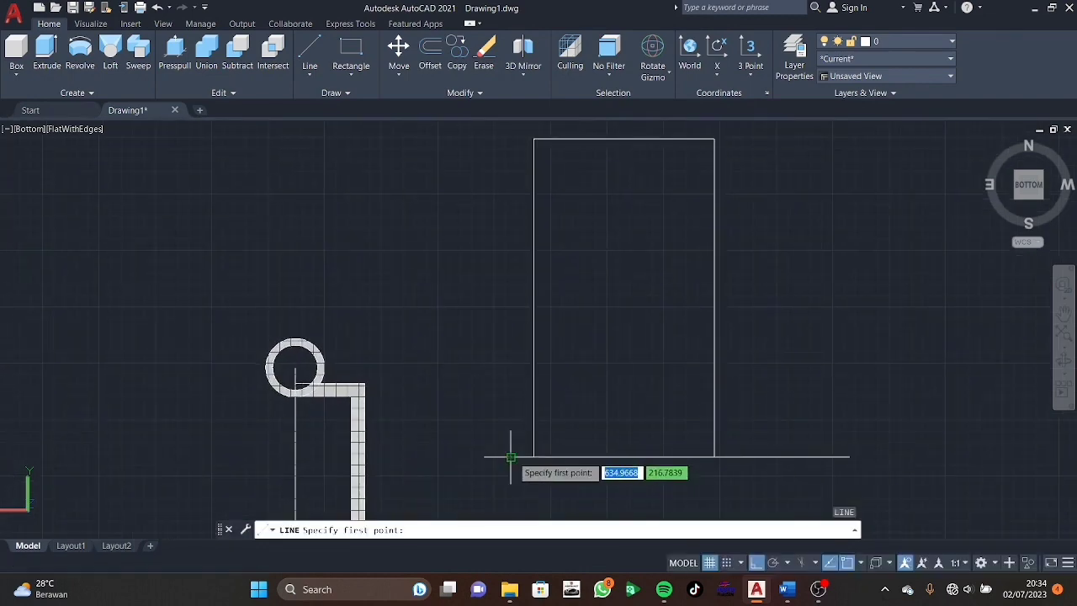
type("0")
key("Return")
type("23")
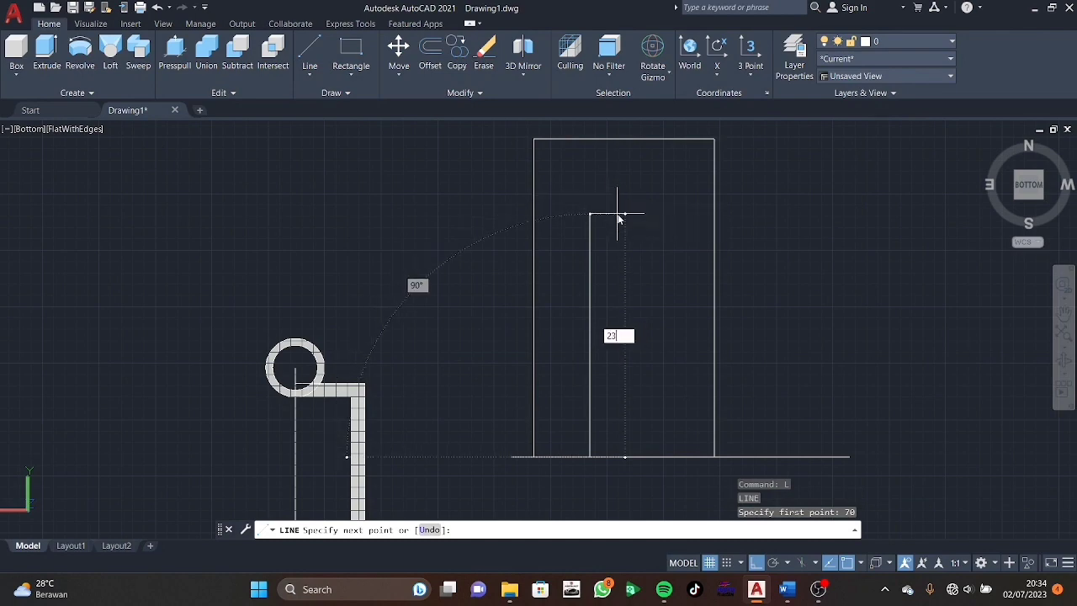
type("0")
key("Return")
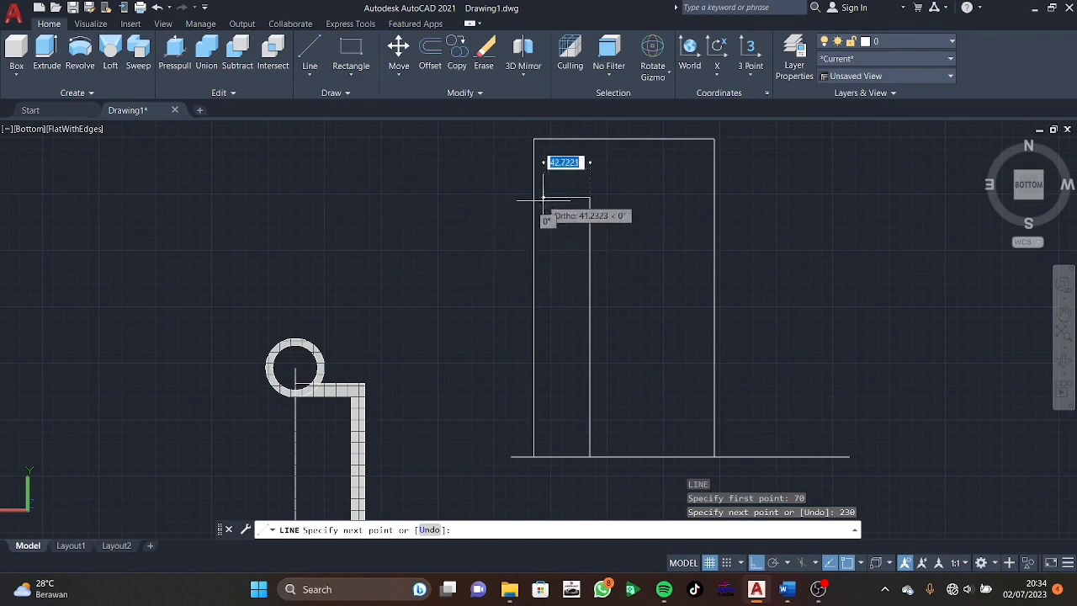
key("Return")
key("Escape")
Step: Orbit to an angled view and begin press-pulling the L-shaped area
mouse_move(629, 270)
middle_mouse_down("shift")
mouse_move(665, 228)
mouse_move(359, 126)
middle_mouse_up("shift")
left_click(175, 51)
left_click(623, 269)
type("12")
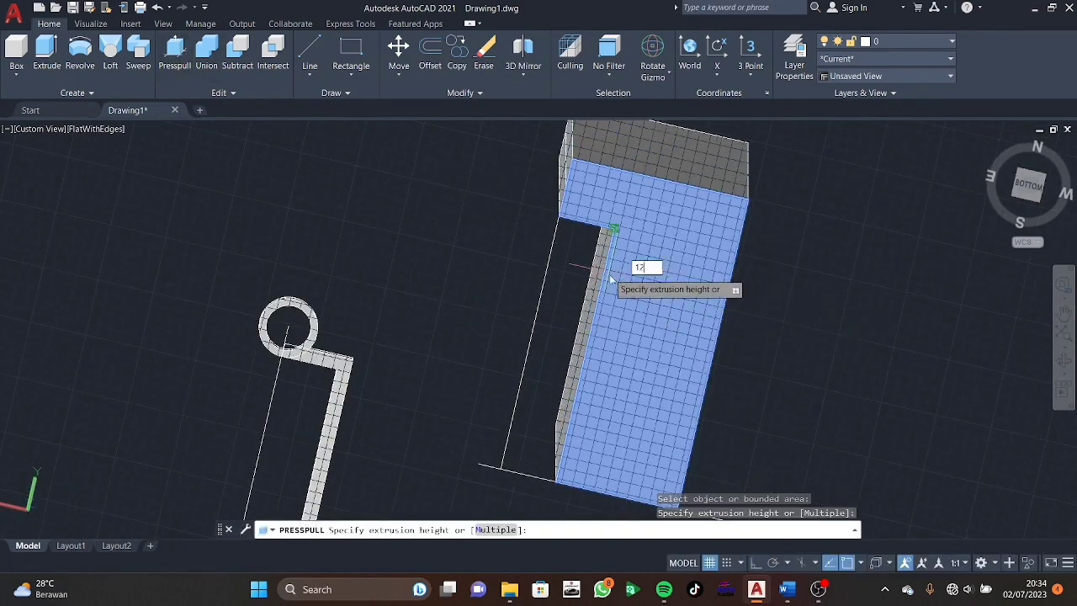
Step: Commit the 12-unit plate extrusion and select the new plate
key("Return")
mouse_move(450, 320)
middle_mouse_down("shift")
mouse_move(463, 306)
mouse_move(506, 461)
mouse_move(561, 428)
mouse_move(527, 452)
mouse_move(507, 406)
mouse_move(327, 356)
mouse_move(512, 474)
mouse_move(412, 213)
middle_mouse_up("shift")
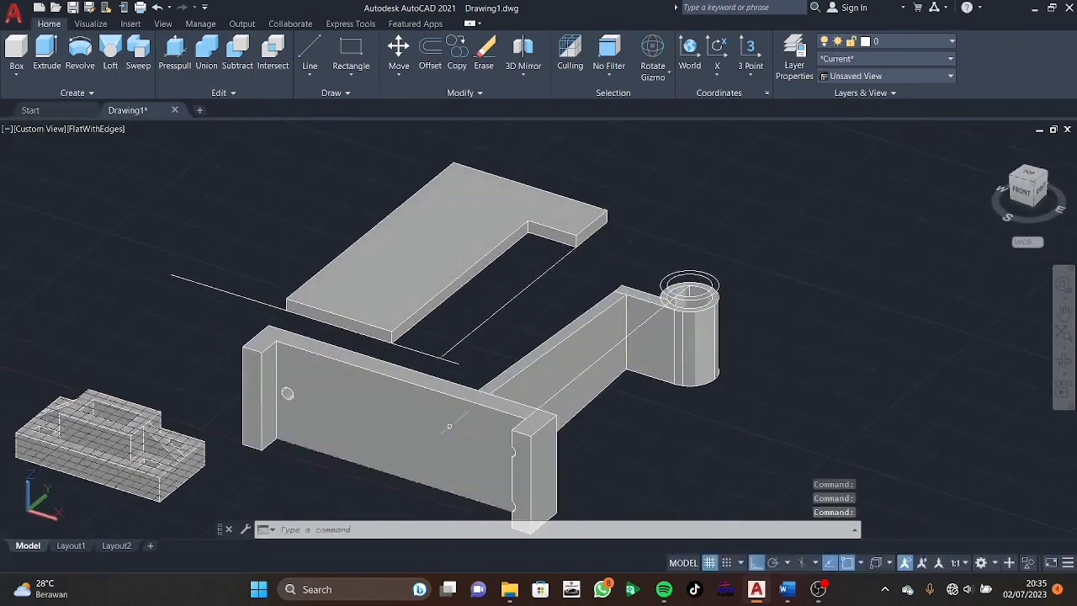
left_click(411, 213)
Step: Move the plate by its corner onto the bracket
left_click(399, 50)
scroll(391, 335, "up", 2)
scroll(381, 330, "up", 2)
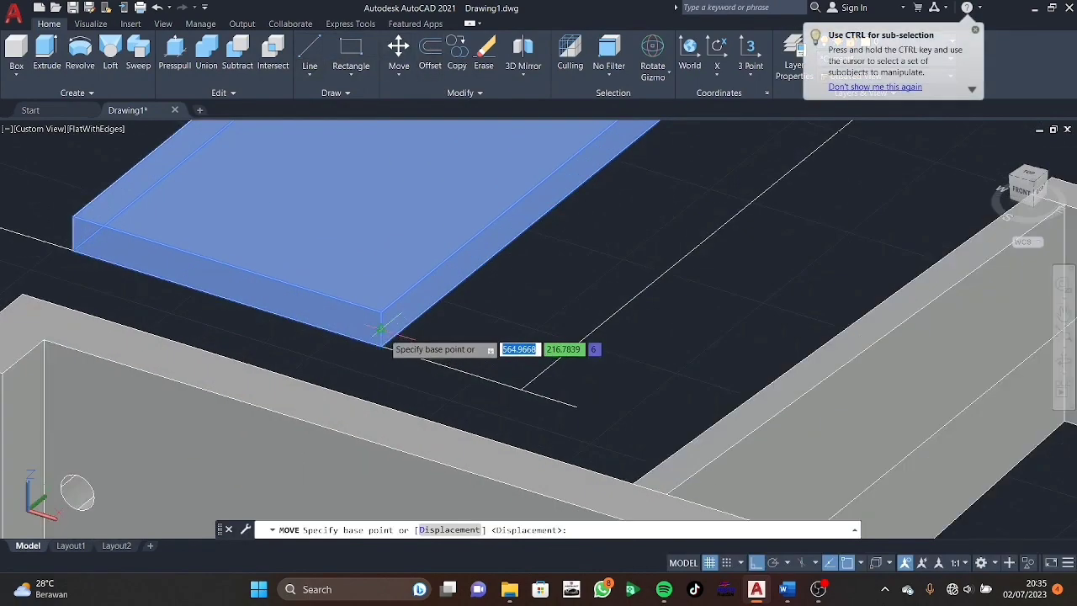
left_click(381, 330)
mouse_move(623, 349)
middle_mouse_down("shift")
mouse_move(618, 392)
mouse_move(582, 354)
mouse_move(505, 337)
mouse_move(397, 345)
mouse_move(338, 271)
middle_mouse_up("shift")
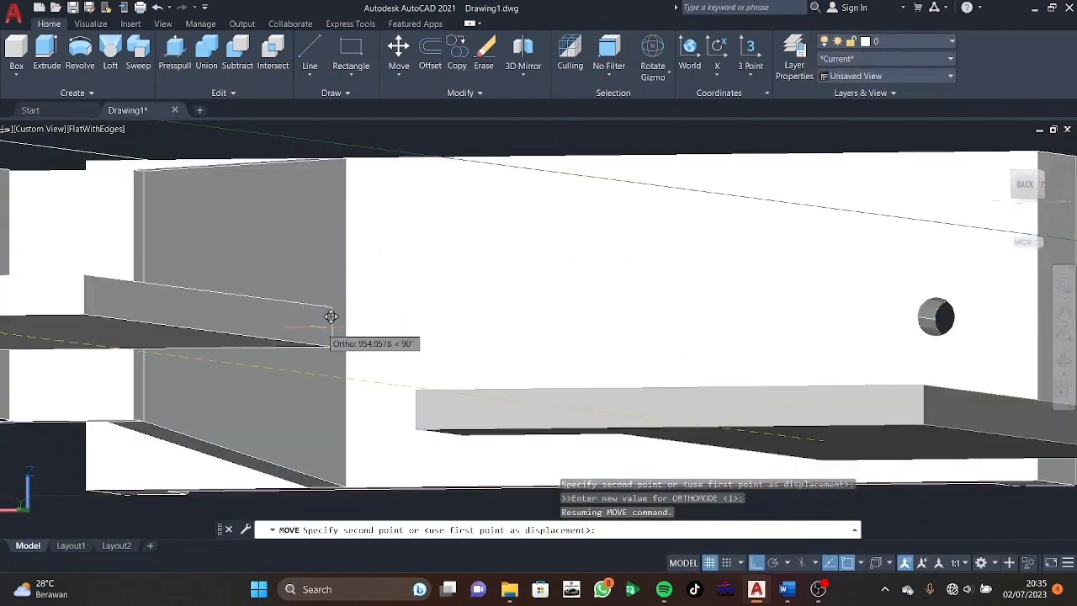
mouse_move(330, 308)
middle_mouse_down("shift")
mouse_move(295, 337)
mouse_move(273, 313)
mouse_move(404, 281)
middle_mouse_up("shift")
left_click(412, 400)
Step: Inspect the placement, then undo the plate's move and its extrusion
middle_click_drag(413, 400, 577, 396, "shift")
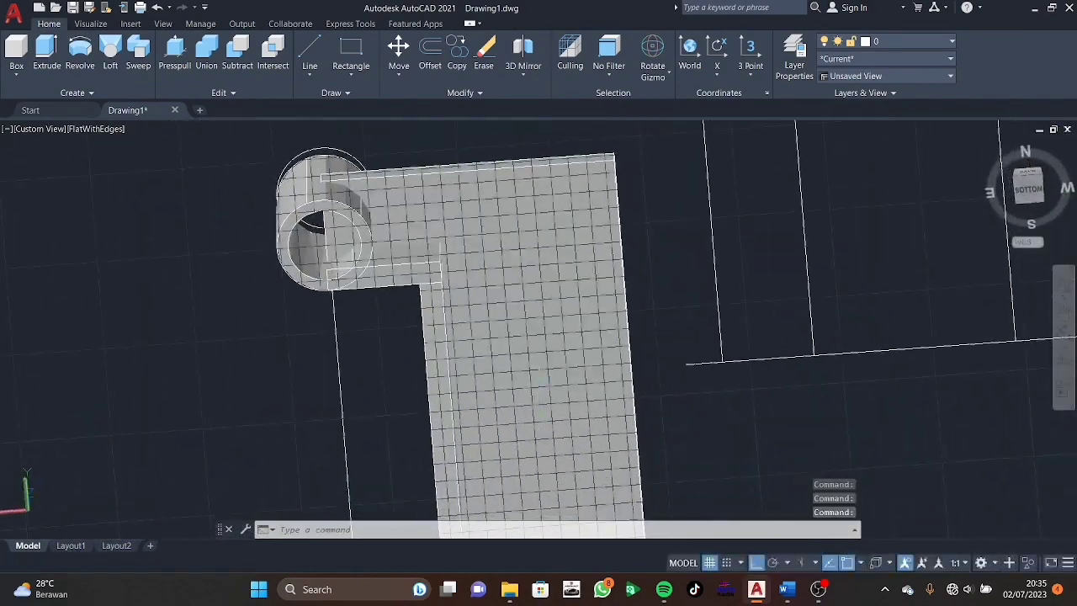
middle_click_drag(577, 397, 469, 345, "shift")
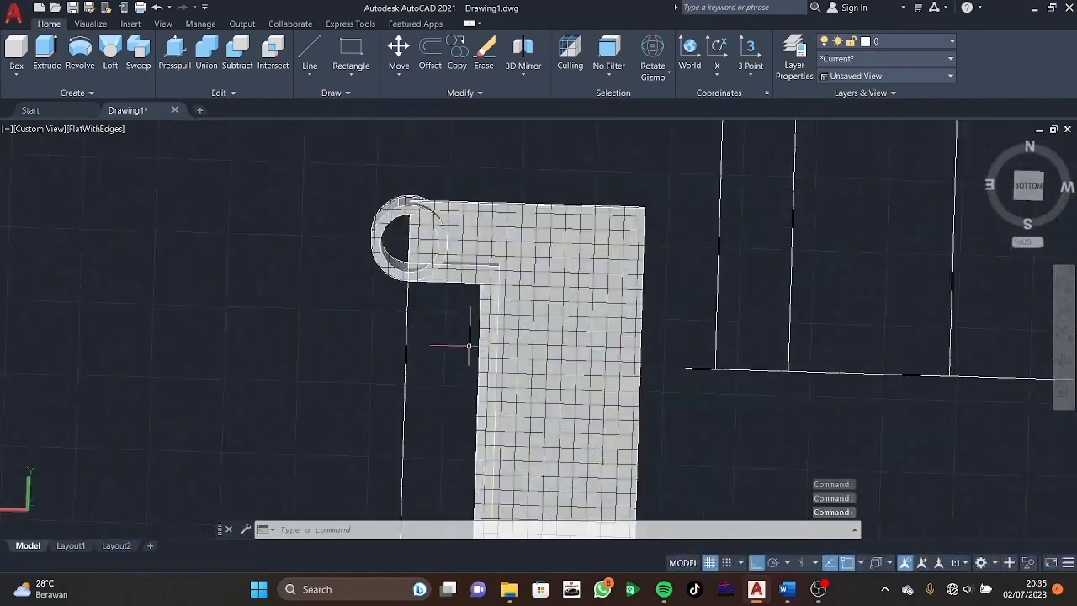
left_click(174, 48)
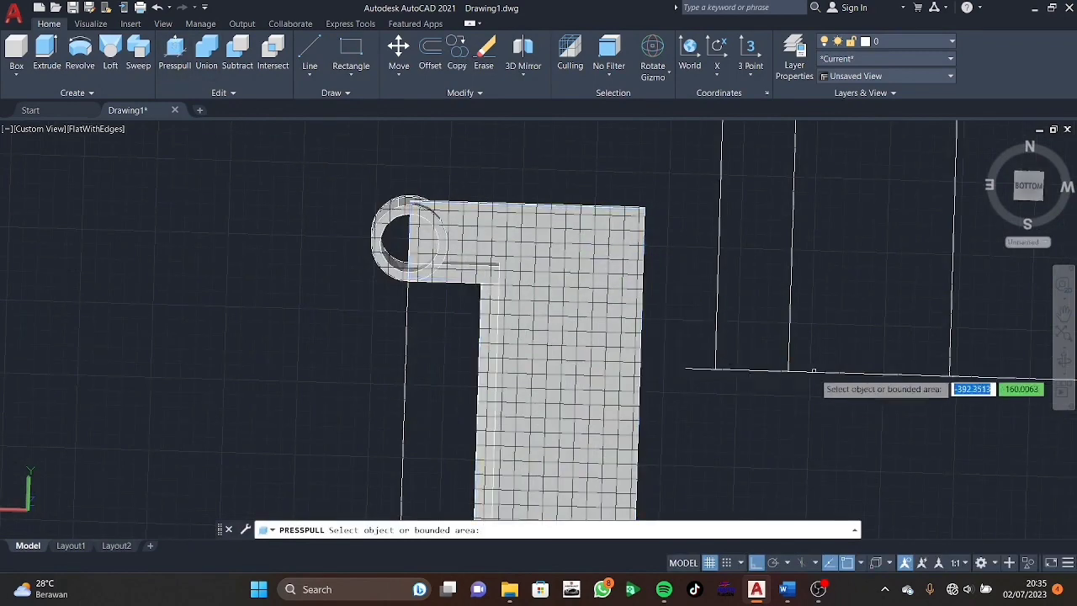
key("Escape")
key("ctrl+z")
key("ctrl+z")
key("ctrl+z")
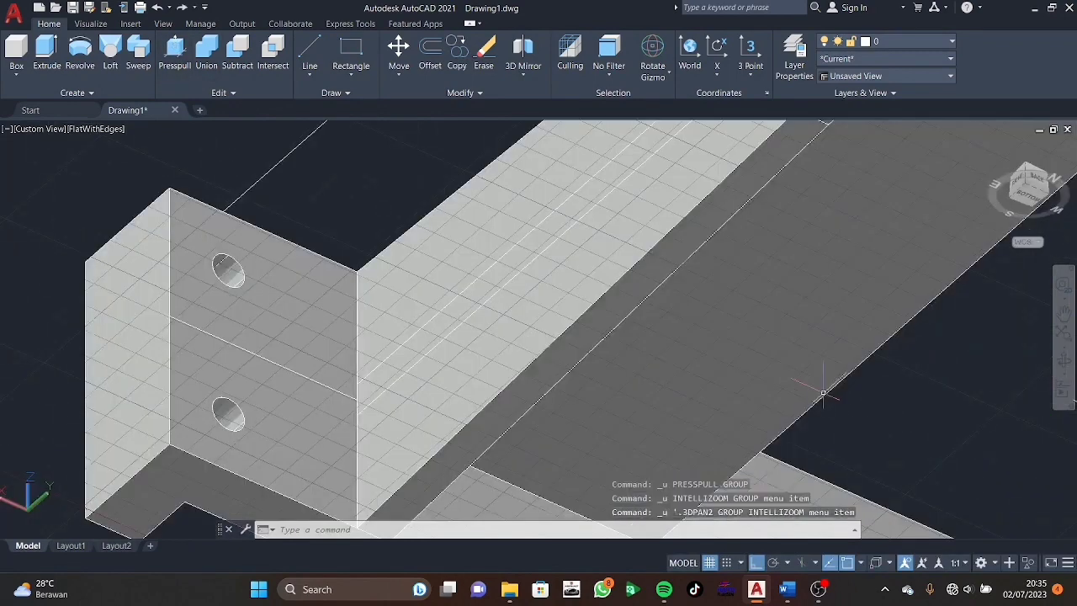
key("ctrl+z")
key("ctrl+z")
key("ctrl+z")
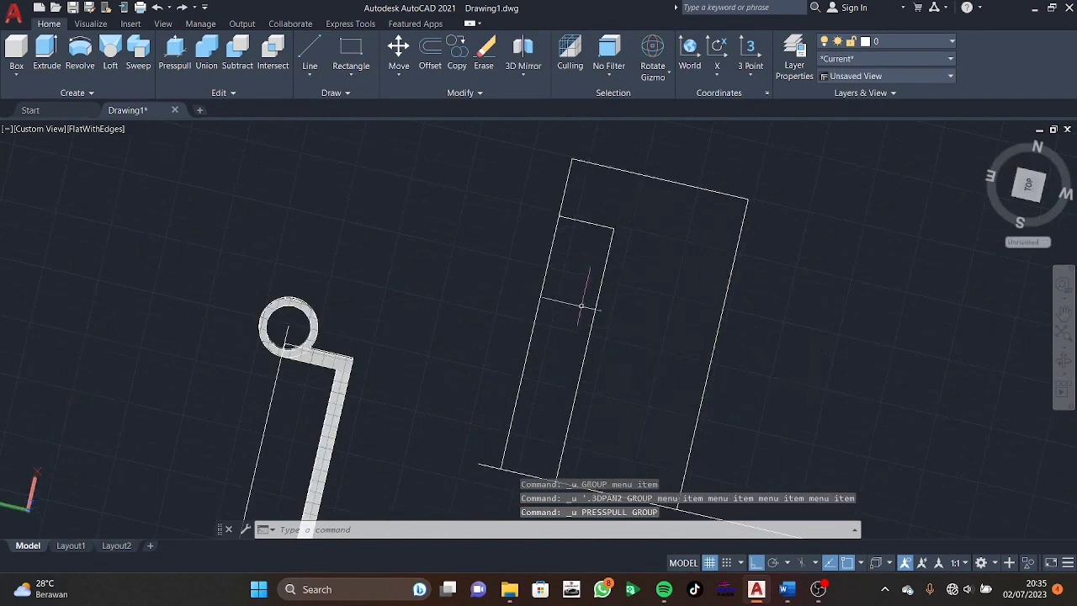
Step: Draw a circle centred on the outline's top corner
type("c")
key("Return")
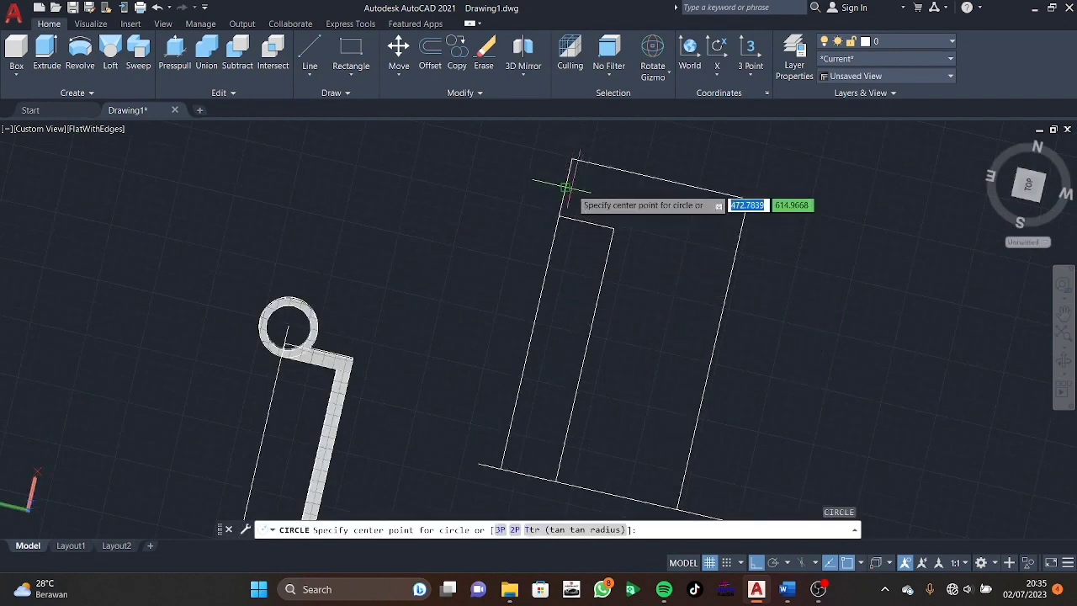
left_click(565, 187)
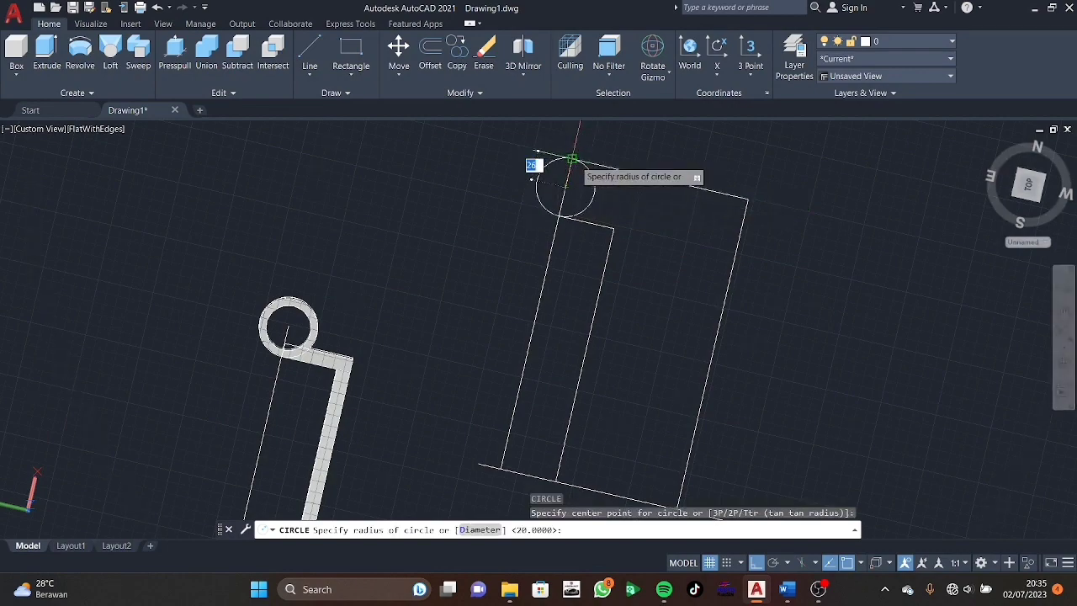
key("Escape")
Step: Press-pull the area inside the outline 12 units into a plate
left_click(177, 67)
left_click(668, 323)
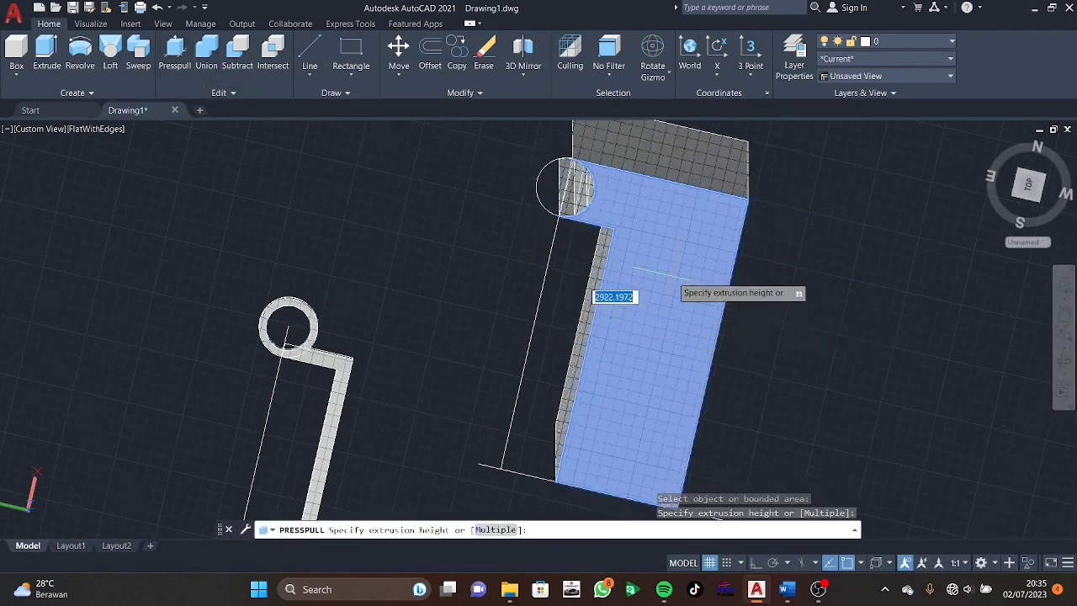
key("Return")
Step: Move the new plate by its corner onto the top of the bracket
left_click(630, 329)
left_click(399, 50)
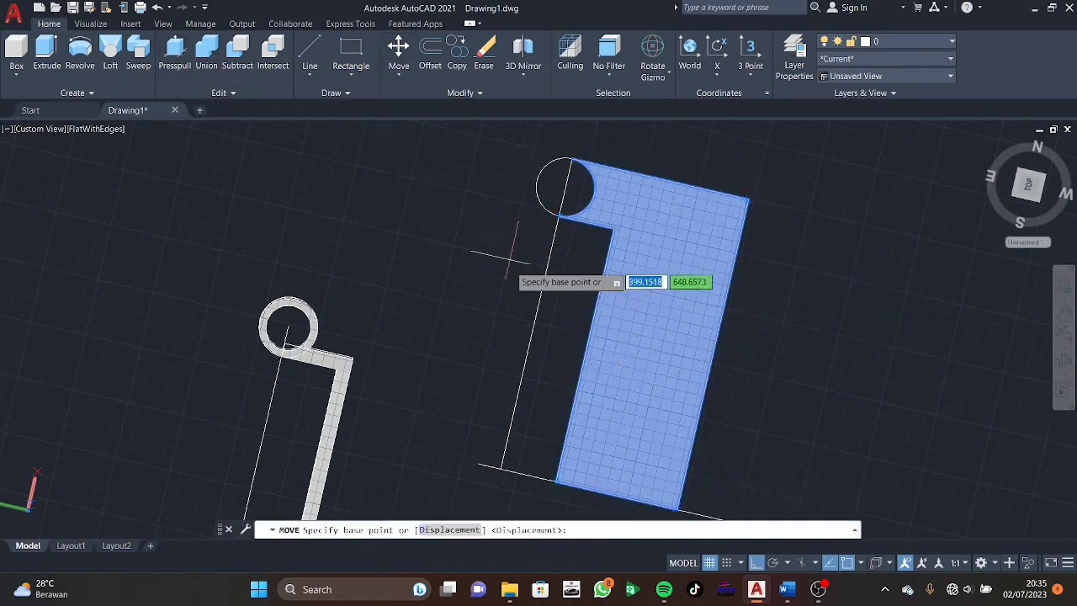
scroll(608, 411, "up", 5)
left_click(484, 430)
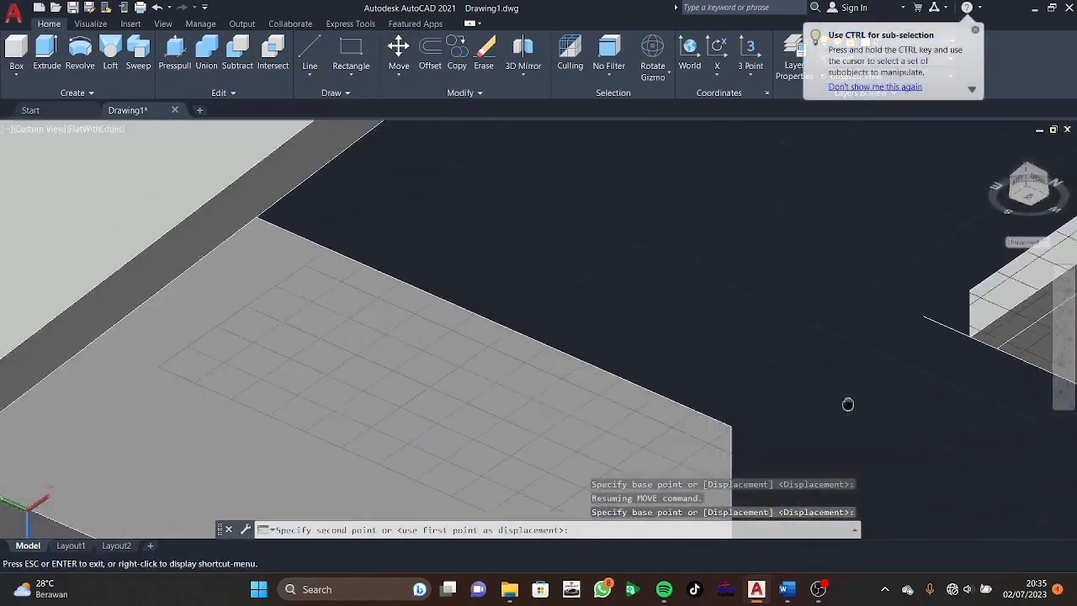
scroll(272, 281, "up", 3)
scroll(294, 245, "down", 5)
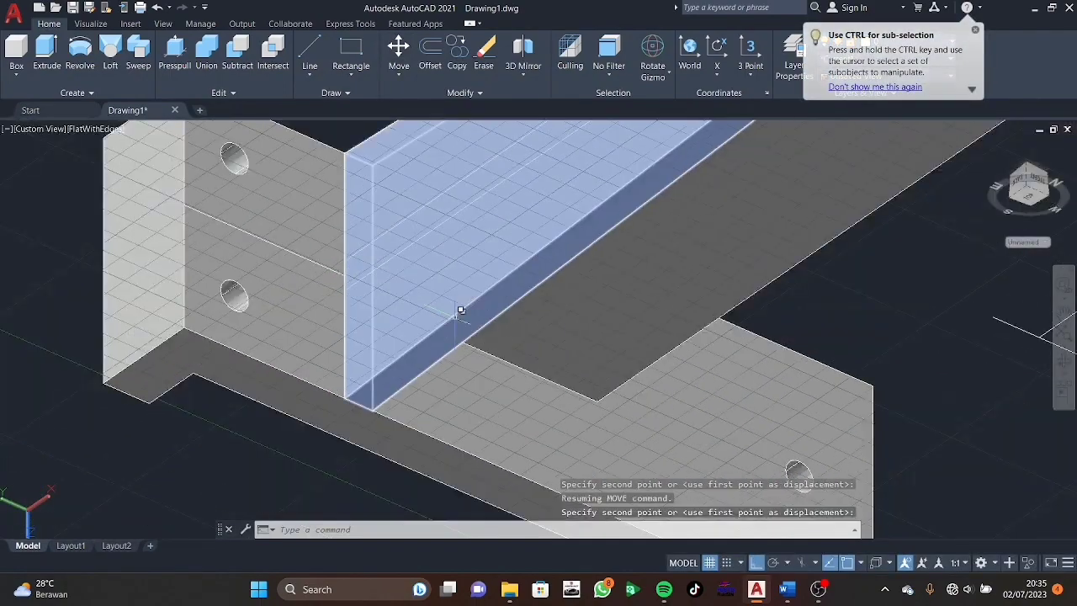
scroll(429, 348, "down", 3)
left_click(428, 349)
scroll(408, 256, "up", 3)
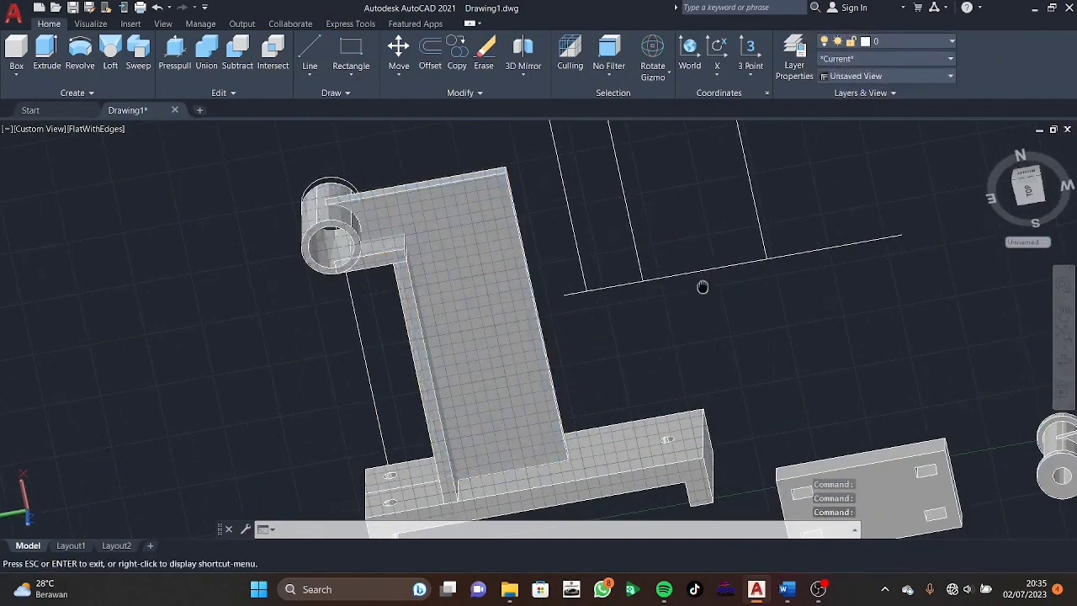
scroll(705, 290, "down", 3)
left_click(206, 55)
Step: Window-select the L-shaped bracket solids and join them into one
left_click(746, 199)
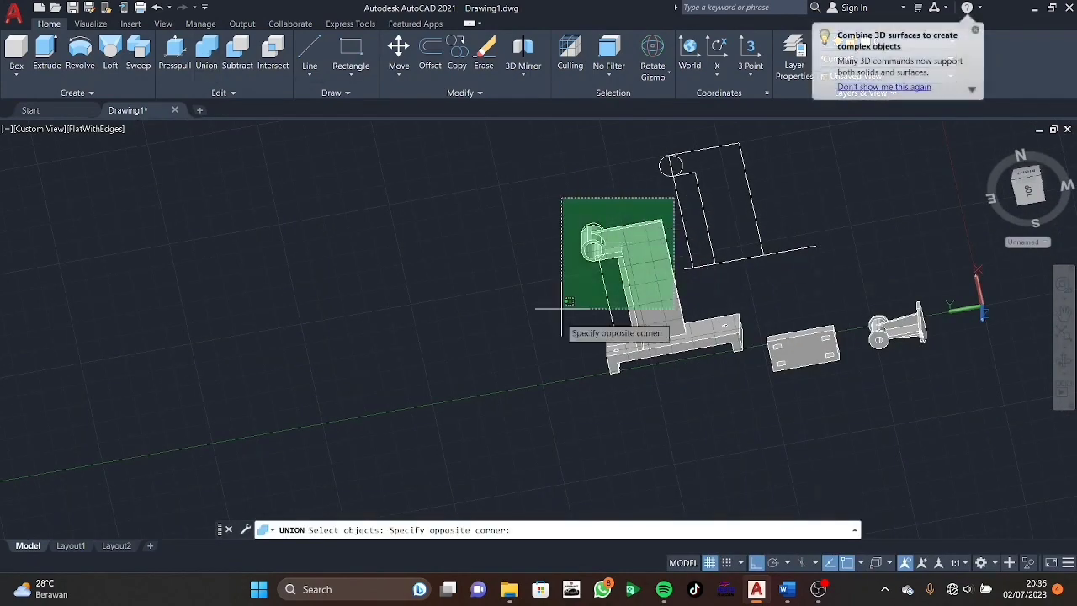
left_click(580, 454)
scroll(662, 427, "up", 5)
middle_click_drag(793, 312, 645, 444, "shift")
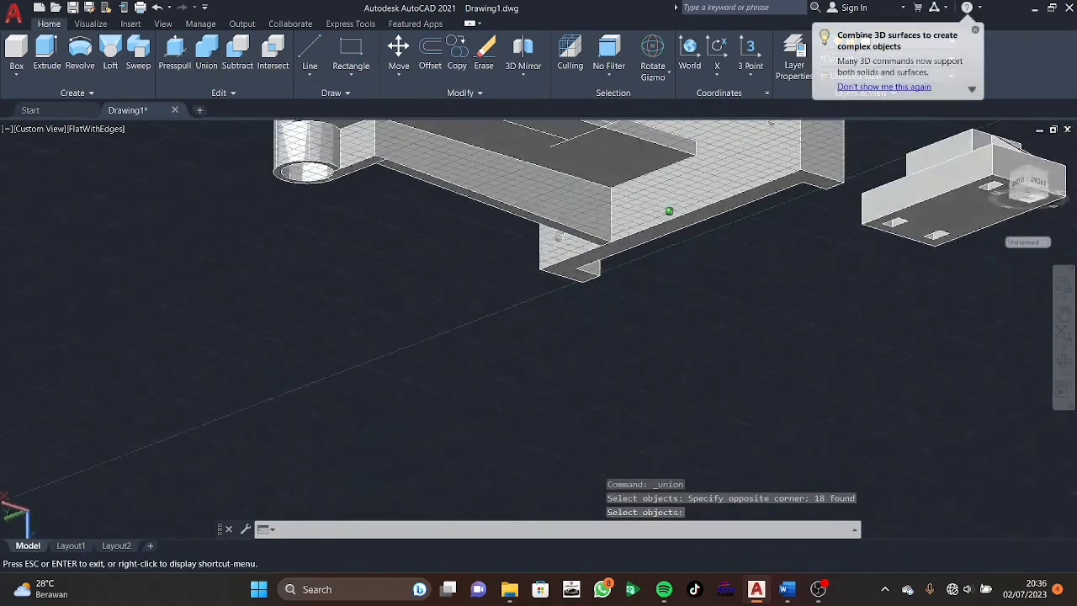
key("Return")
key("Return")
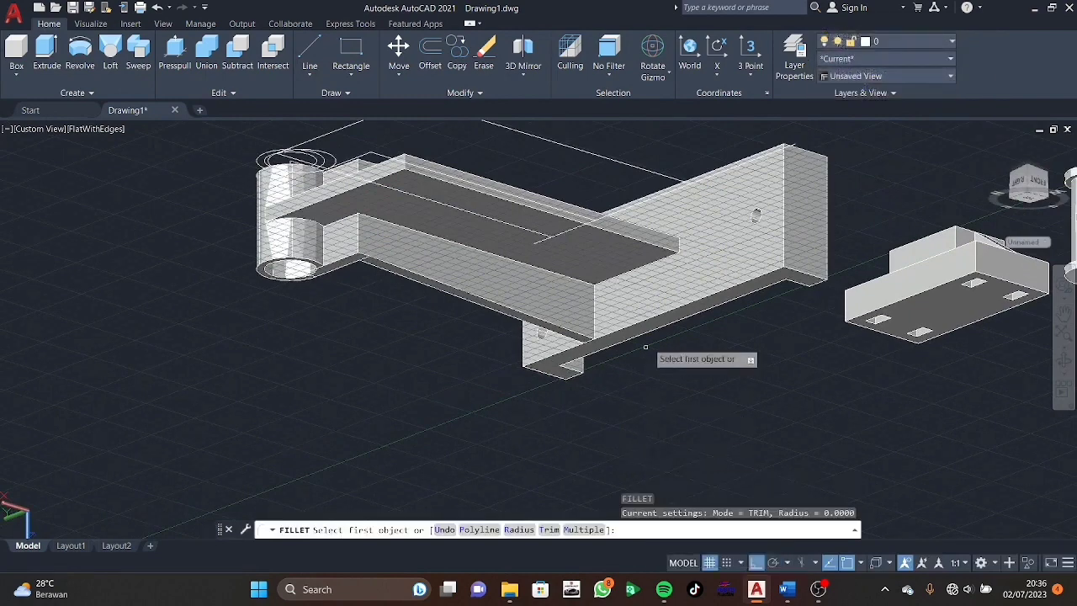
Step: Fillet two plate edges with a radius of 70
key("Escape")
type("F")
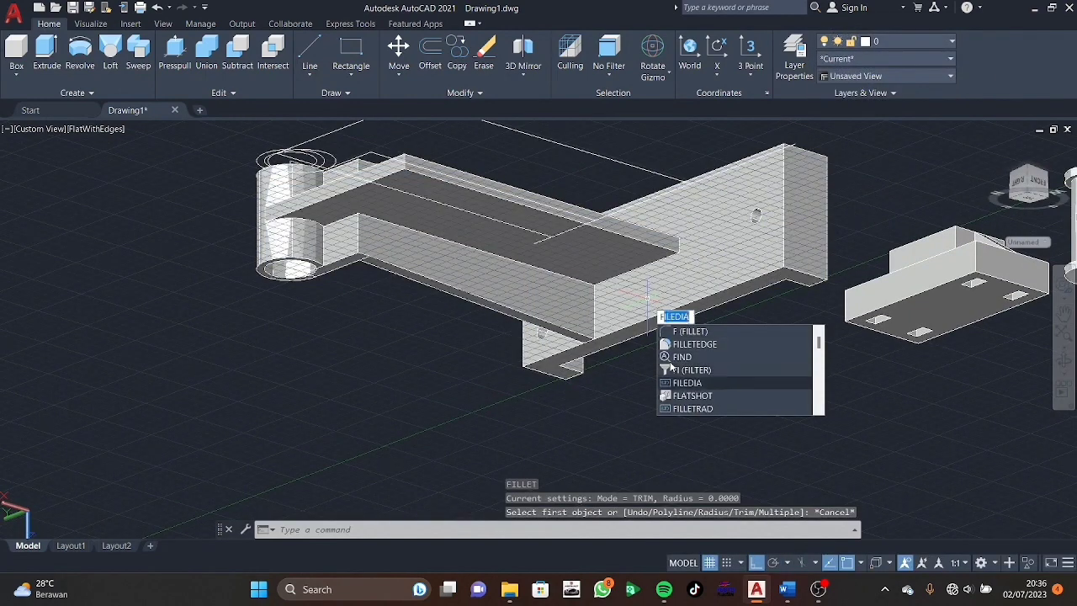
left_click(703, 344)
type("r")
key("Return")
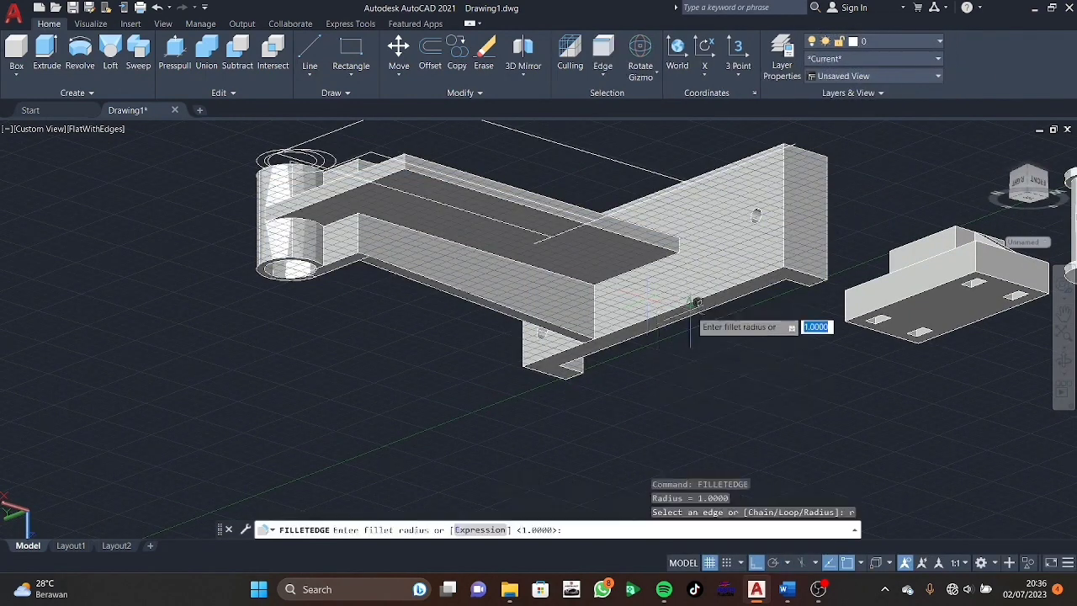
type("0")
key("Return")
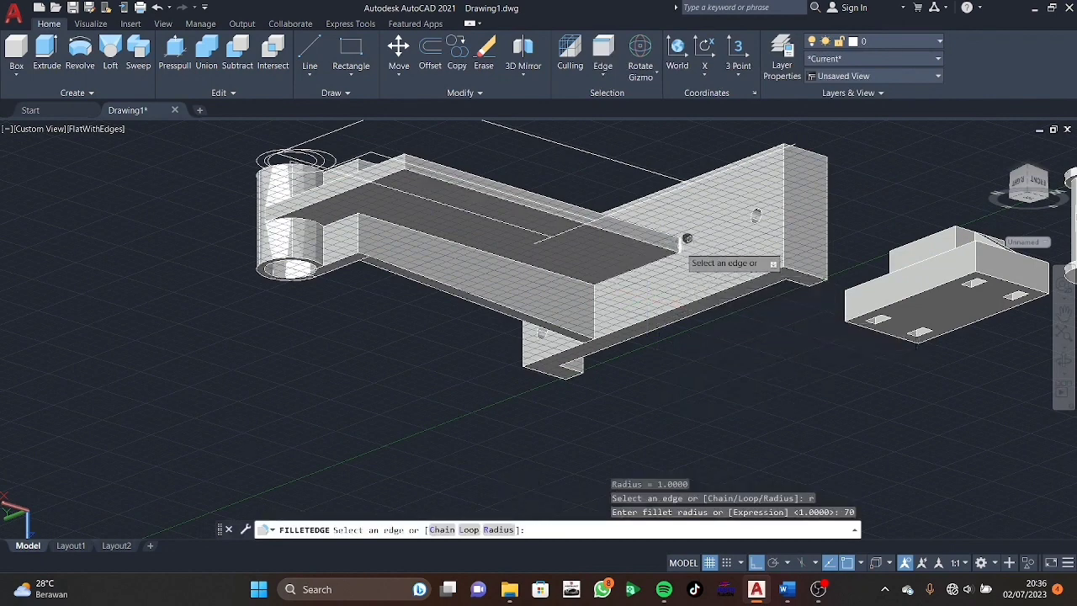
left_click(687, 239)
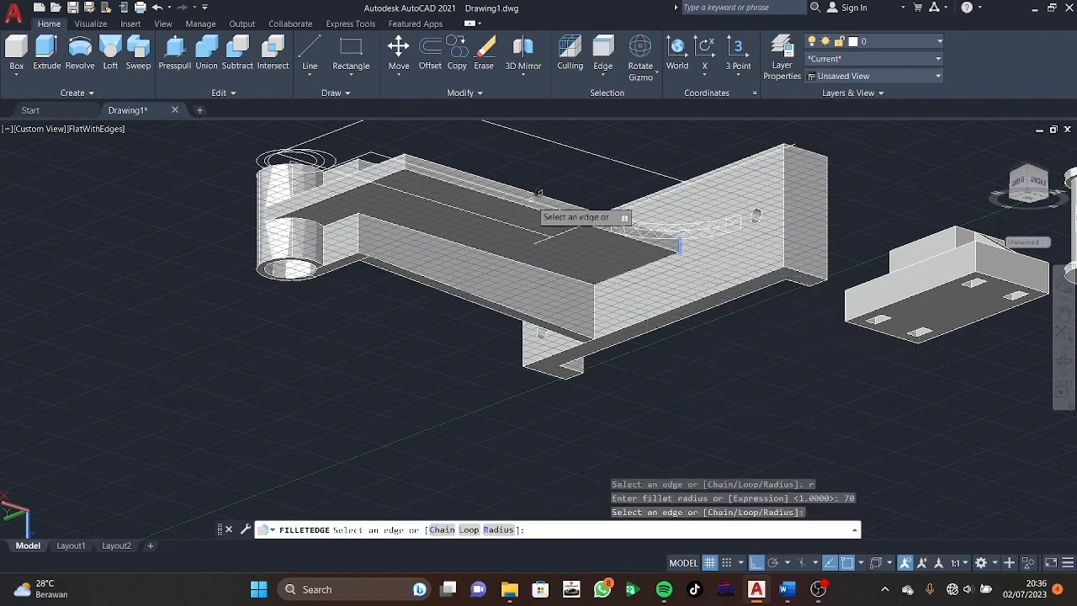
left_click(412, 156)
key("Return")
key("Escape")
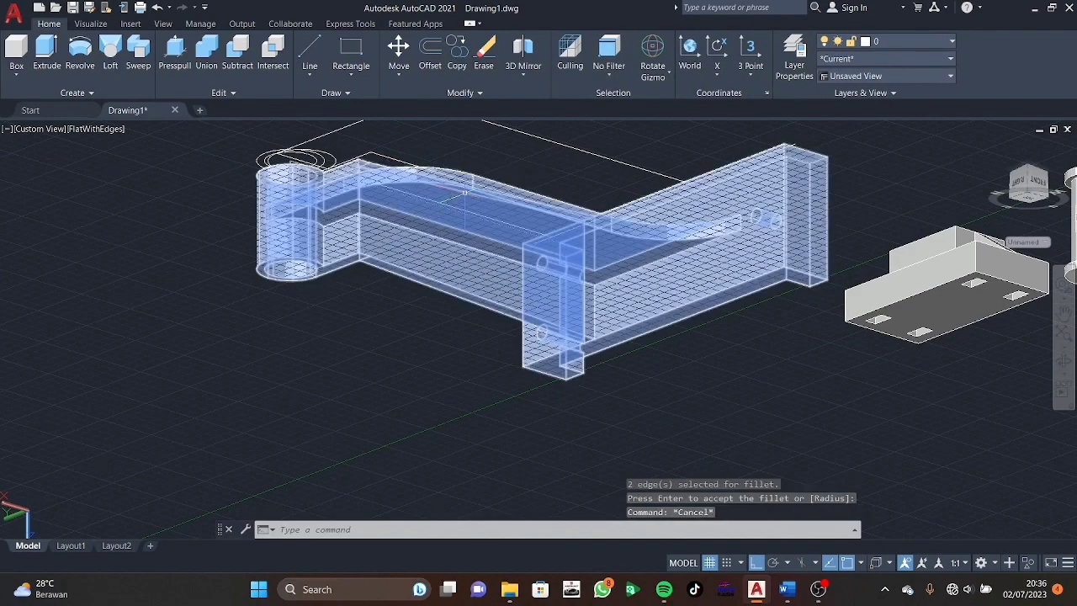
Step: Fillet the inner corner edge with a 12-unit radius
mouse_move(464, 193)
middle_mouse_down("shift")
mouse_move(581, 325)
mouse_move(459, 518)
middle_mouse_up("shift")
key("Up")
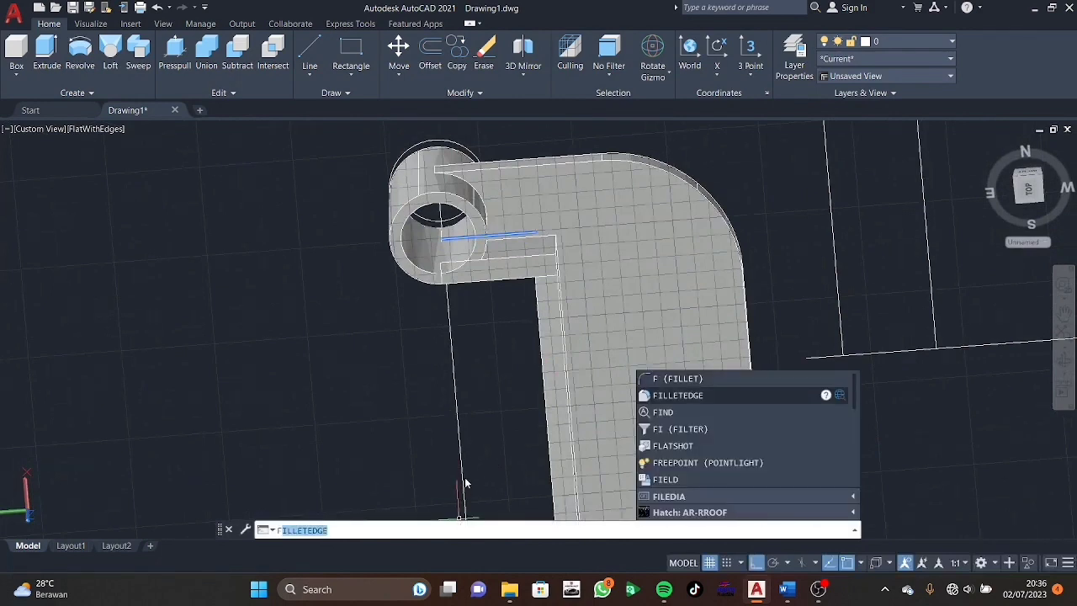
key("Return")
key("Return")
type("12")
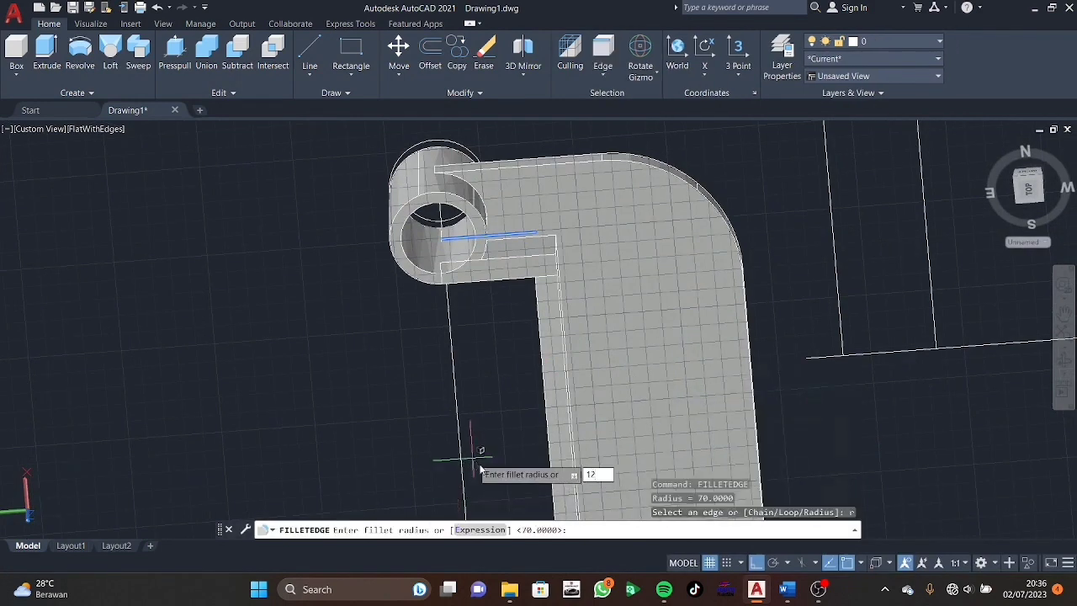
key("Return")
left_click(572, 240)
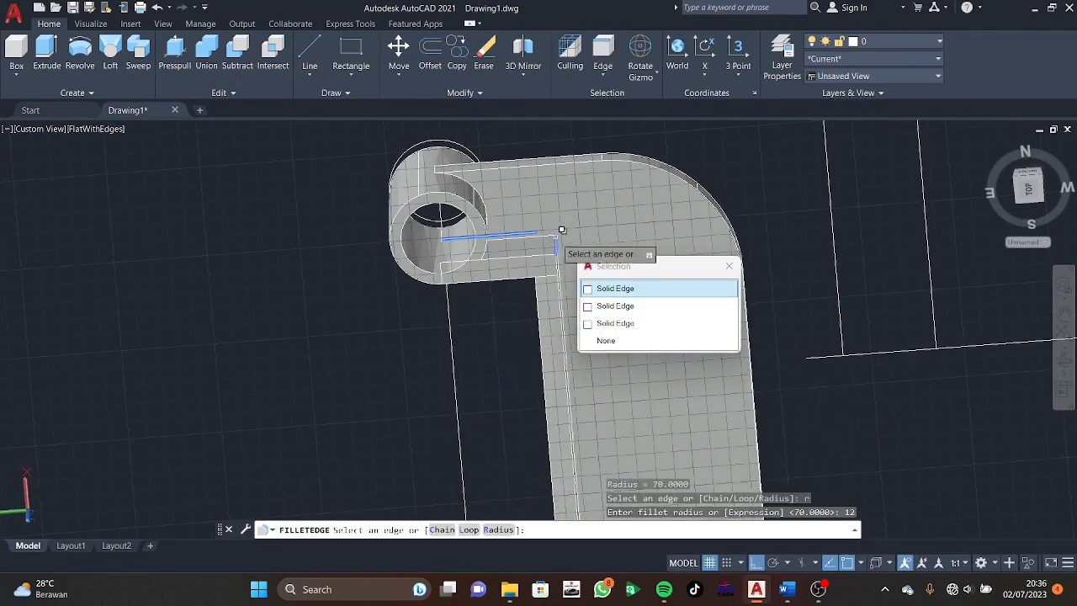
left_click(562, 229)
left_click(604, 297)
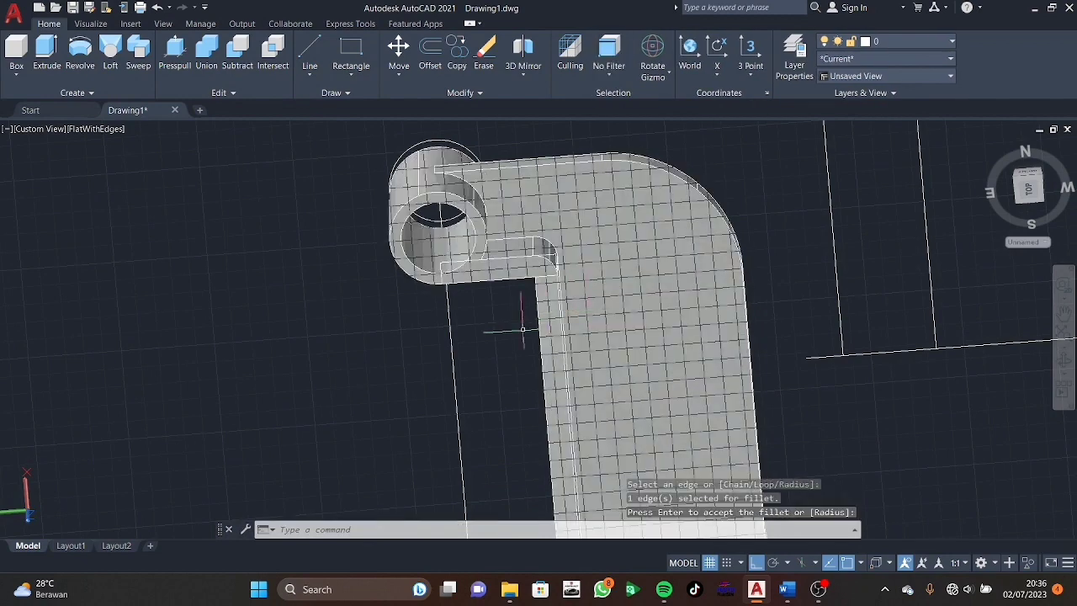
type("FILLETEDGE")
key("Return")
Step: Round the inside vertical edge at the tube joint with a radius 6 fillet
type("r")
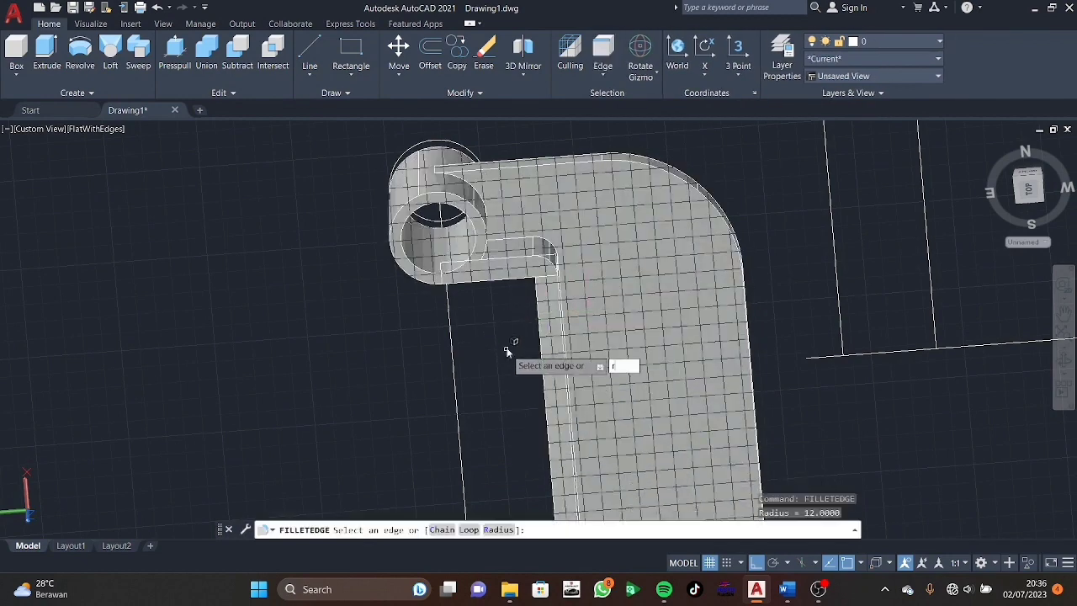
key("Return")
type("6")
key("Return")
middle_click_drag(534, 356, 364, 238, "shift")
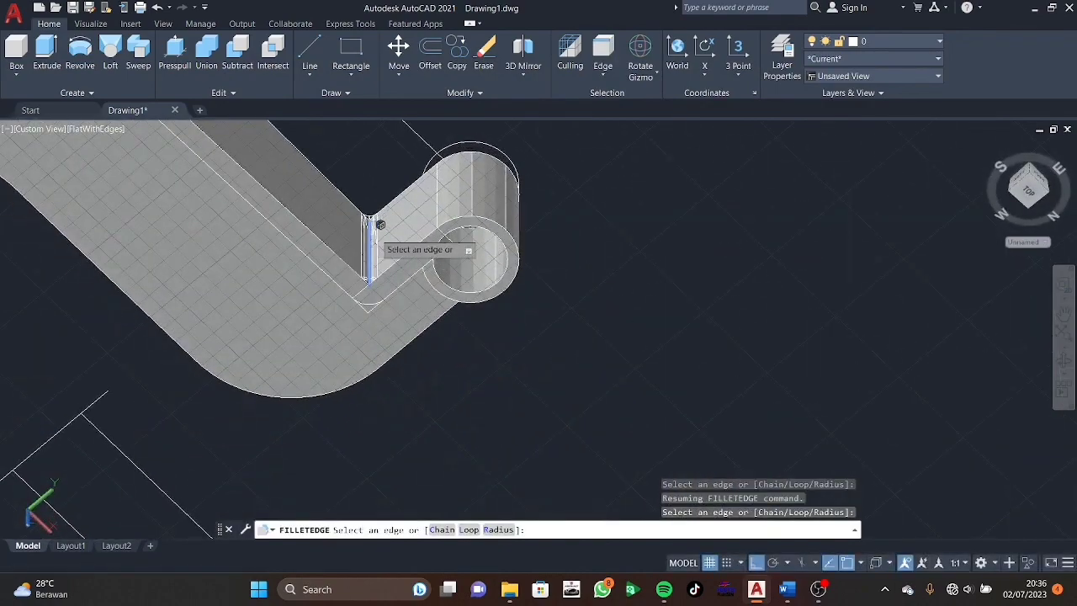
left_click(373, 238)
mouse_move(374, 238)
middle_mouse_down("shift")
mouse_move(539, 367)
mouse_move(362, 263)
mouse_move(399, 329)
mouse_move(399, 277)
middle_mouse_up("shift")
key("Return")
mouse_move(592, 376)
middle_mouse_down("shift")
mouse_move(644, 336)
mouse_move(601, 427)
mouse_move(558, 402)
middle_mouse_up("shift")
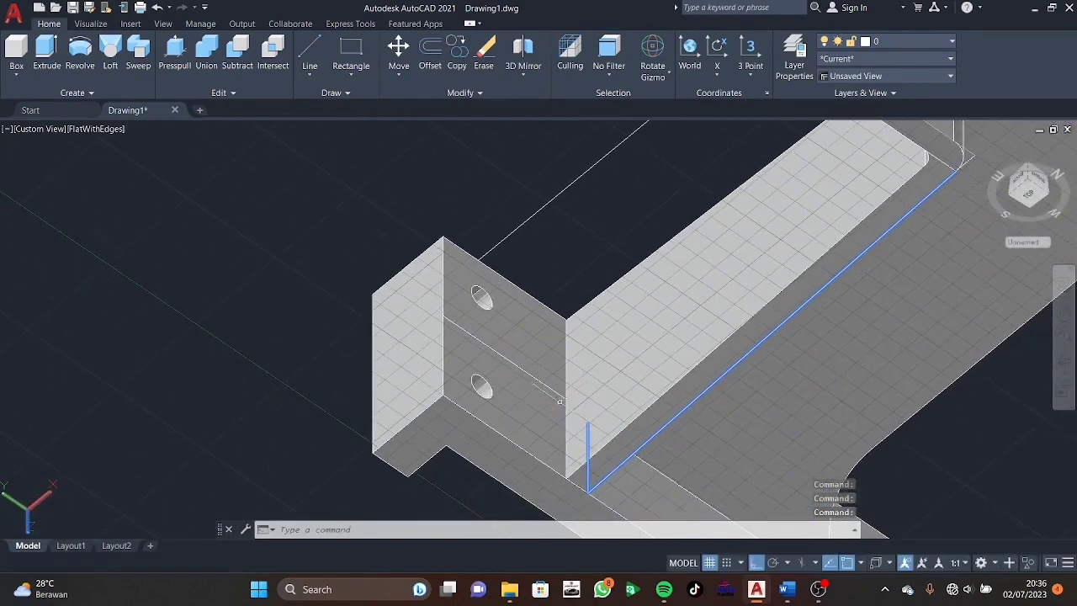
Step: Make initial LINE attempts on the block face, cancelling each one
type("l")
key("Return")
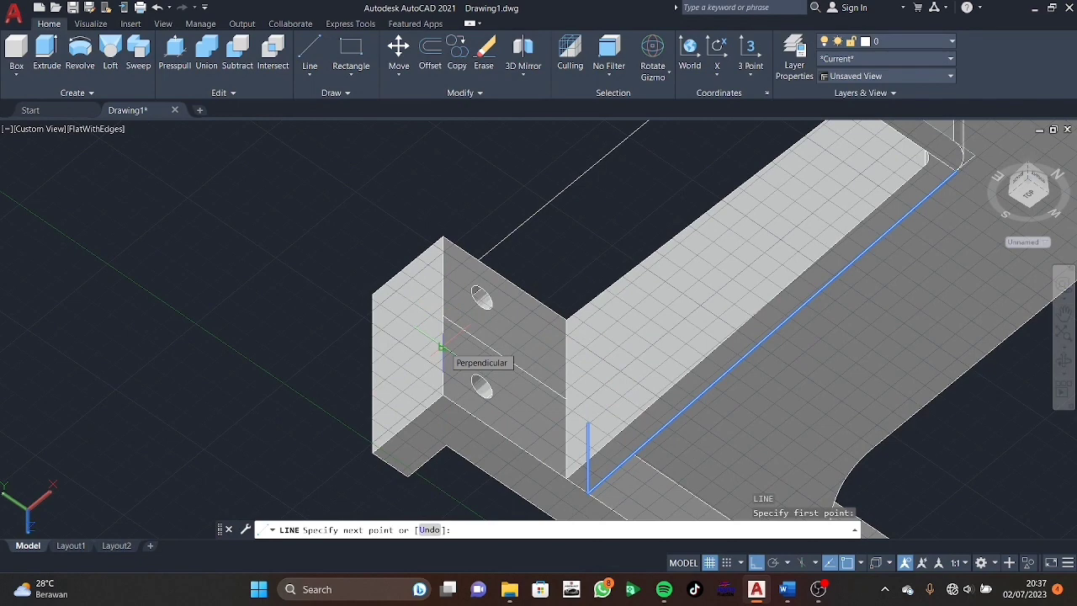
type("6")
key("Return")
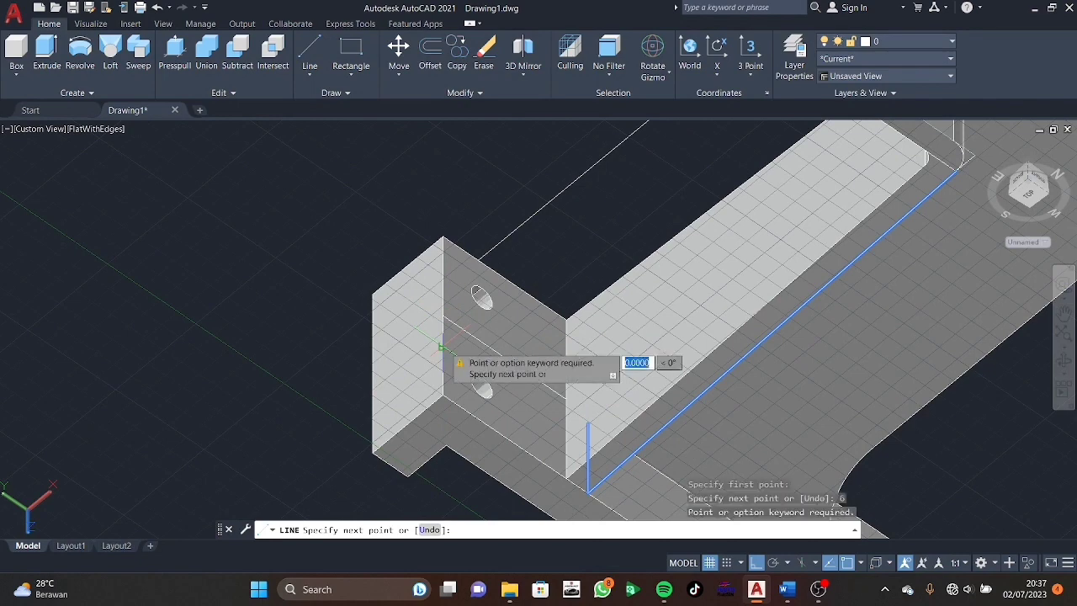
key("Escape")
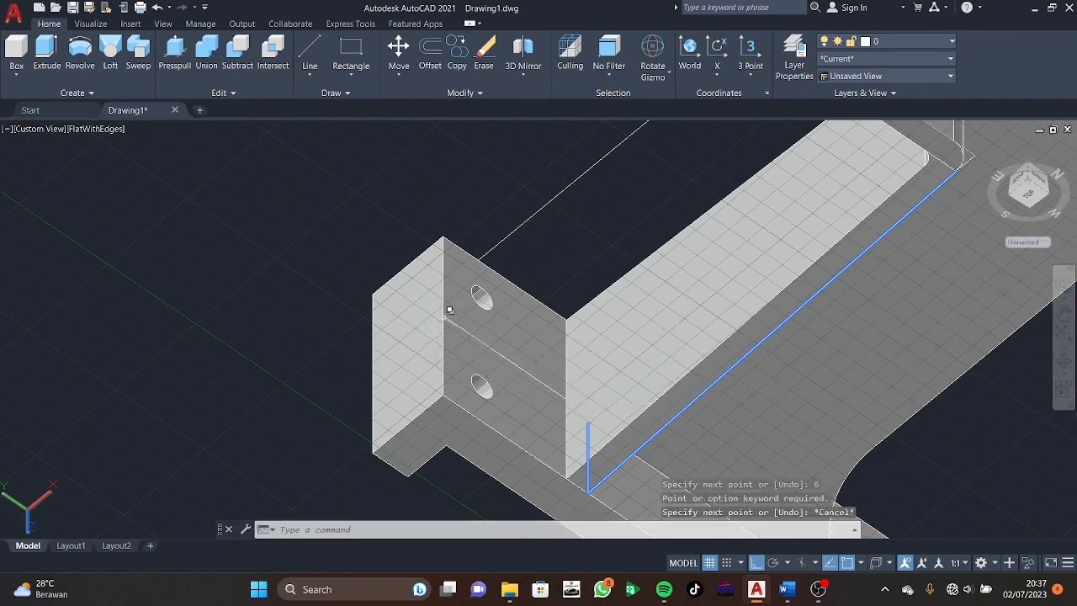
key("Return")
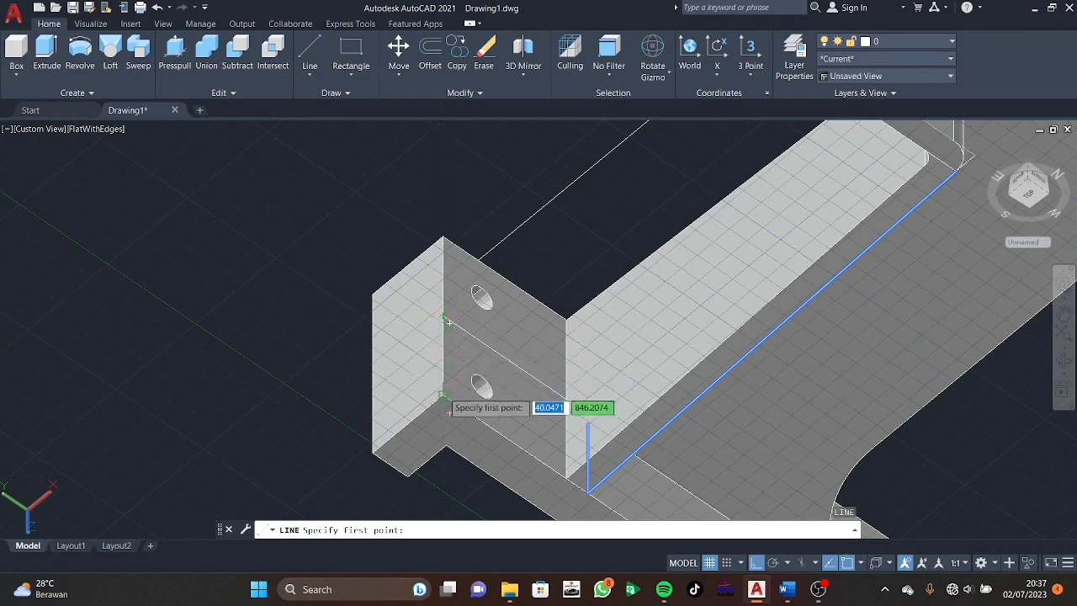
key("Escape")
scroll(446, 395, "up", 2)
scroll(446, 395, "up", 2)
type("l")
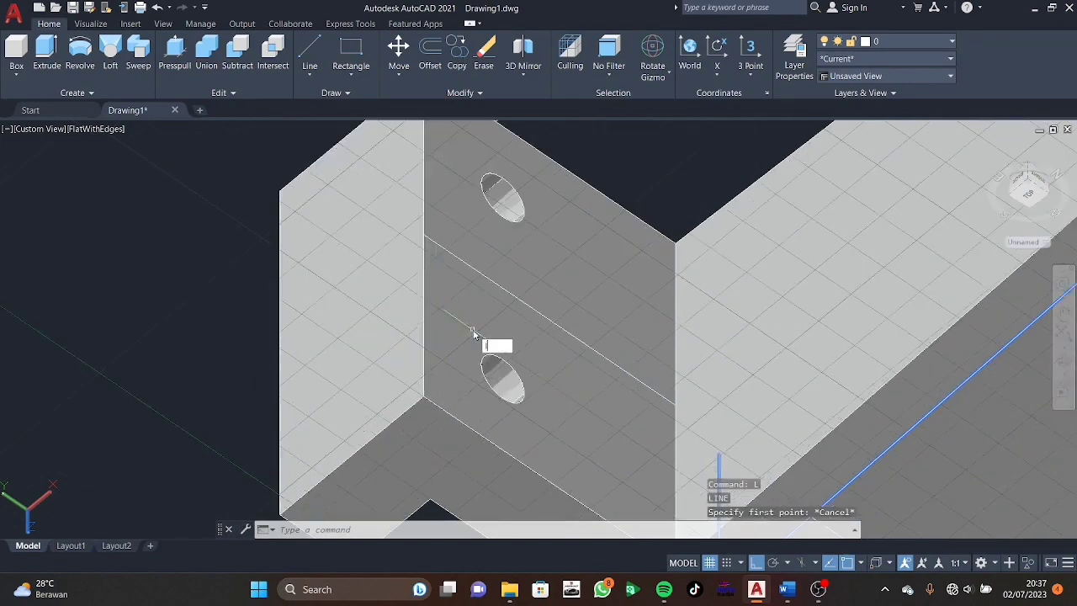
Step: Draw the gusset triangle on the block face with 6-, 70- and 70-unit segments
key("Return")
scroll(522, 333, "up", 1)
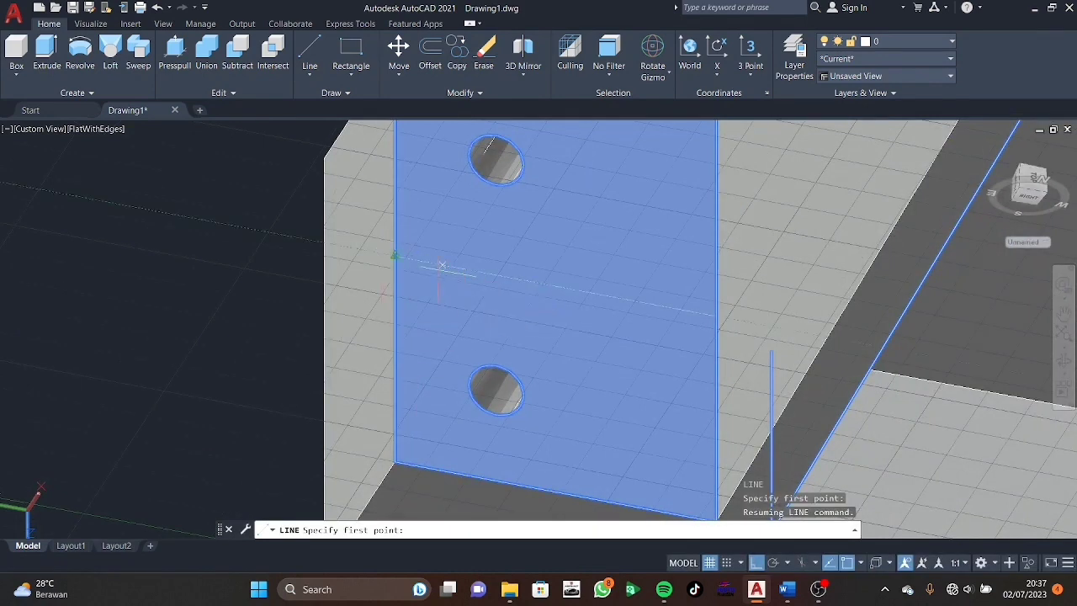
left_click(394, 255)
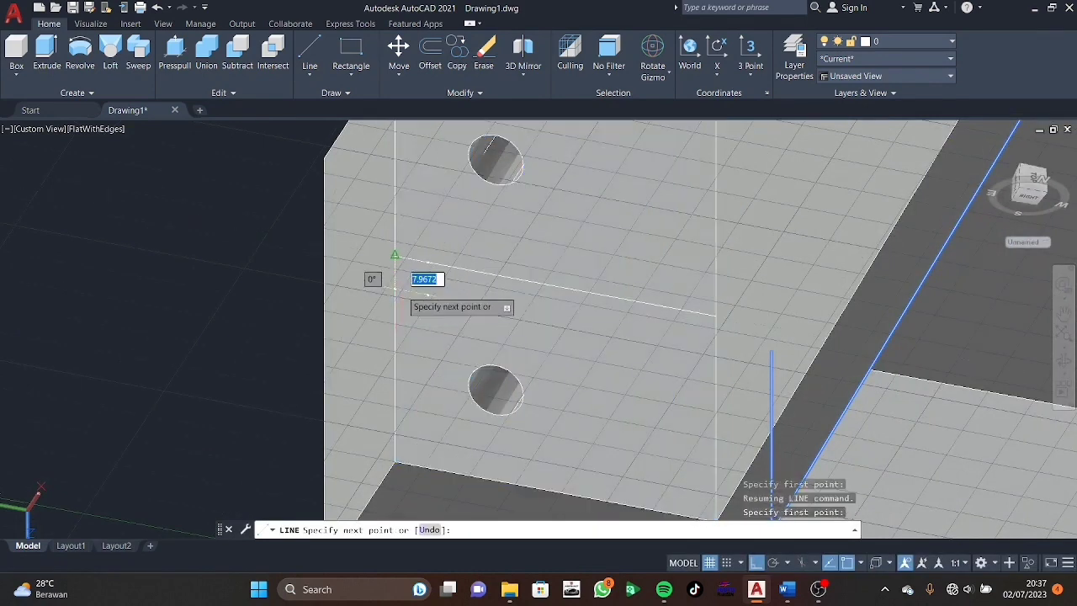
type("6")
key("Return")
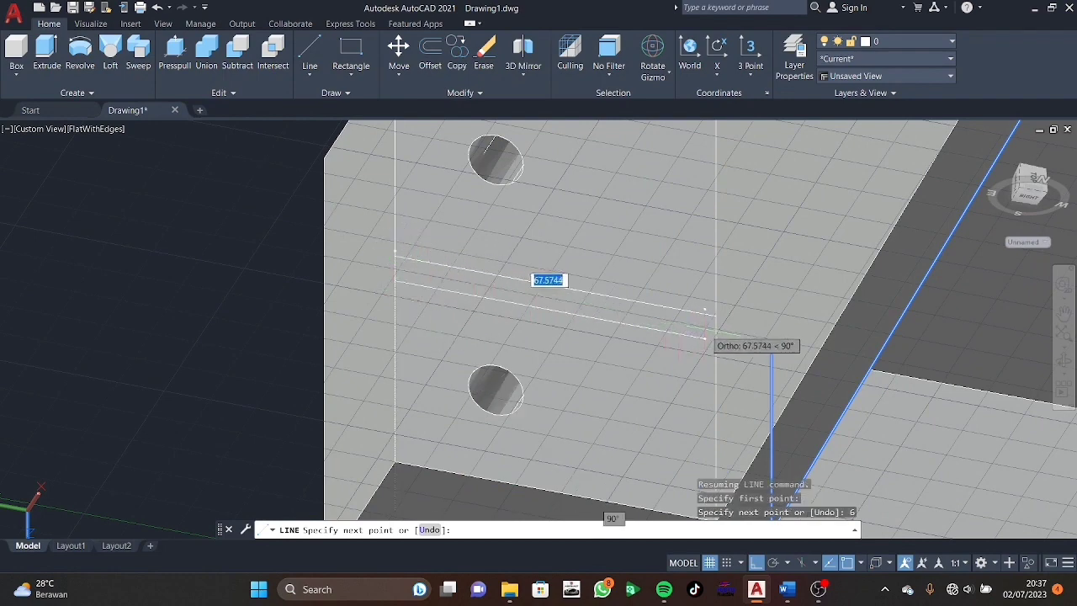
type("0")
key("Return")
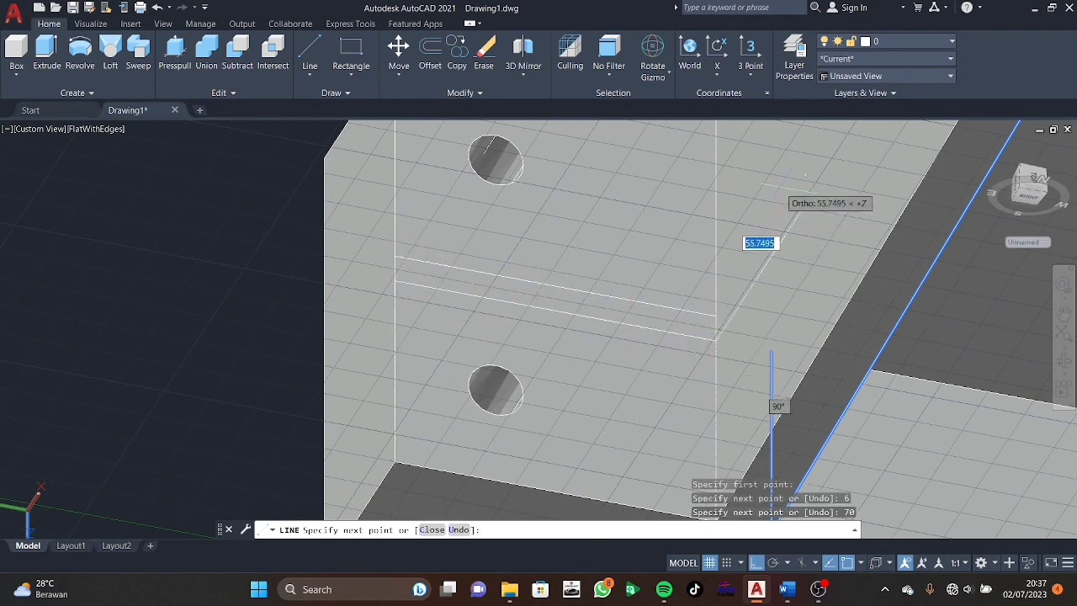
key("Return")
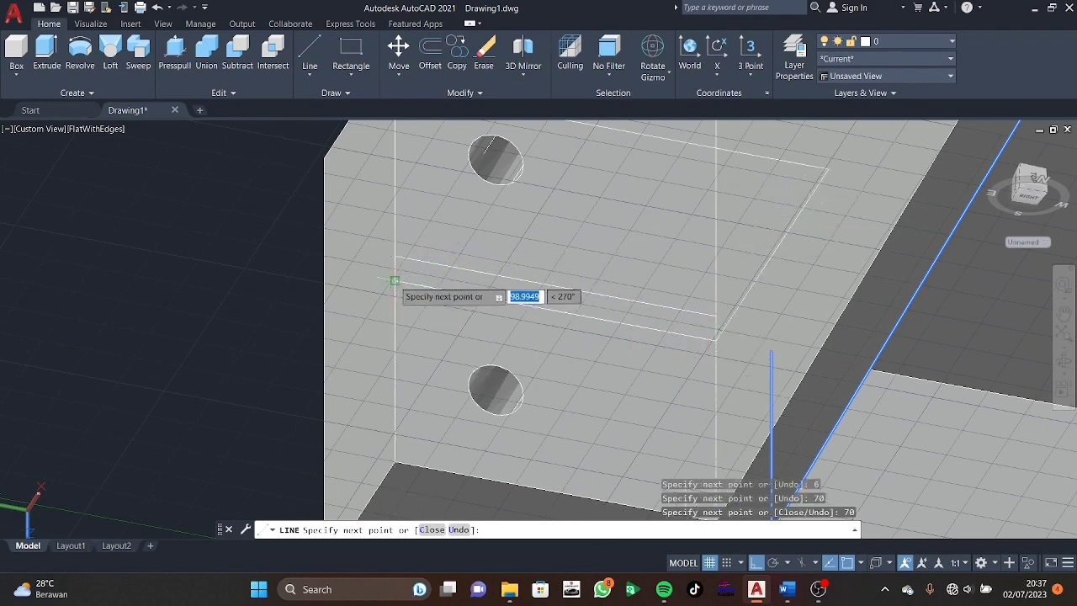
key("Escape")
left_click(206, 51)
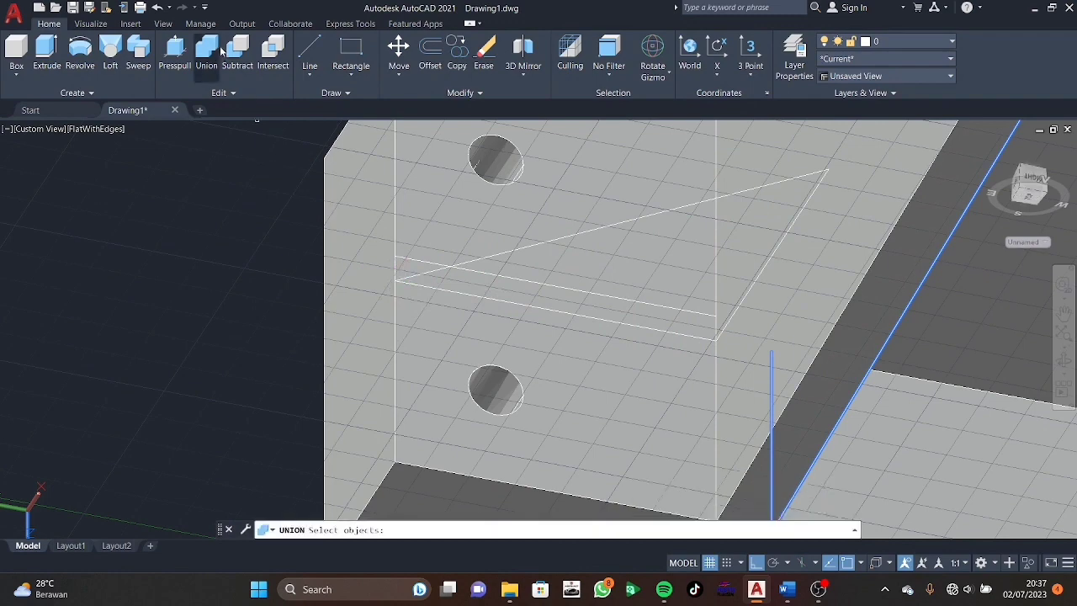
left_click(175, 50)
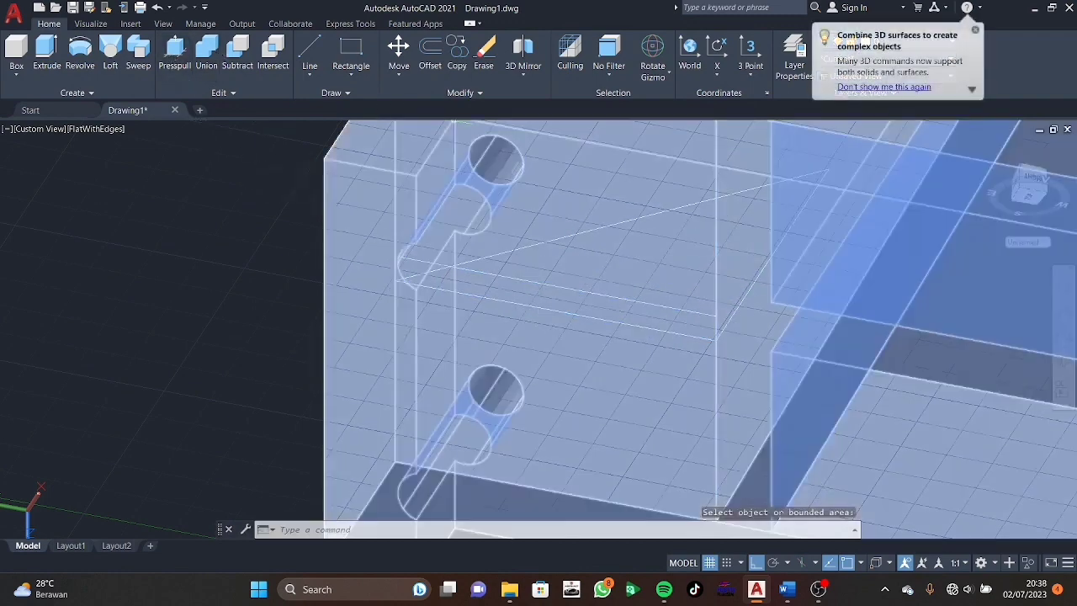
type("join")
Step: Pick the three triangle lines for joining, then cancel the join and a press-pull attempt
key("Return")
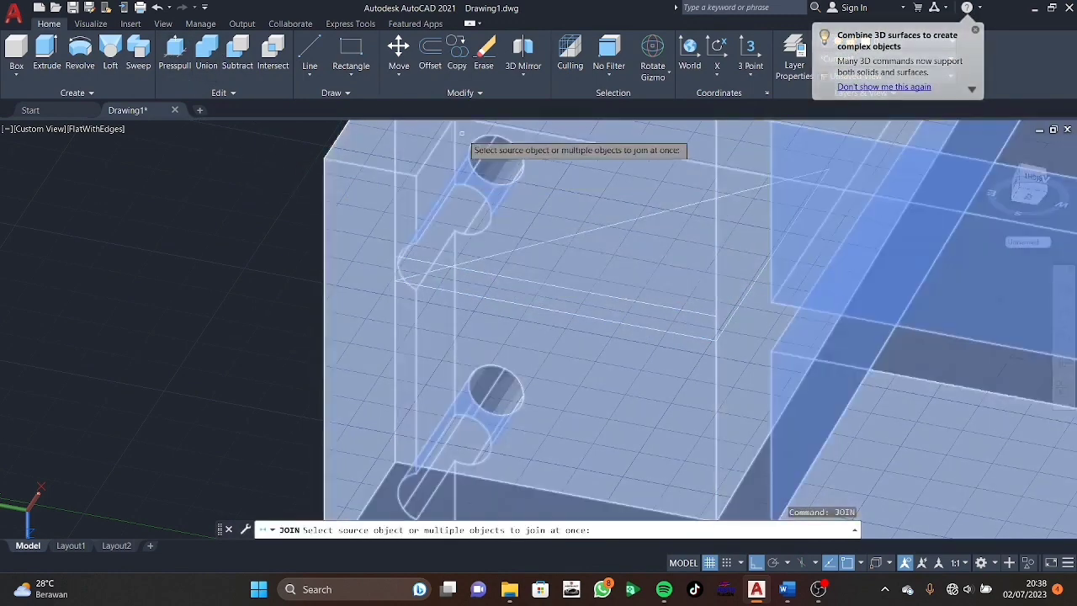
left_click(581, 237)
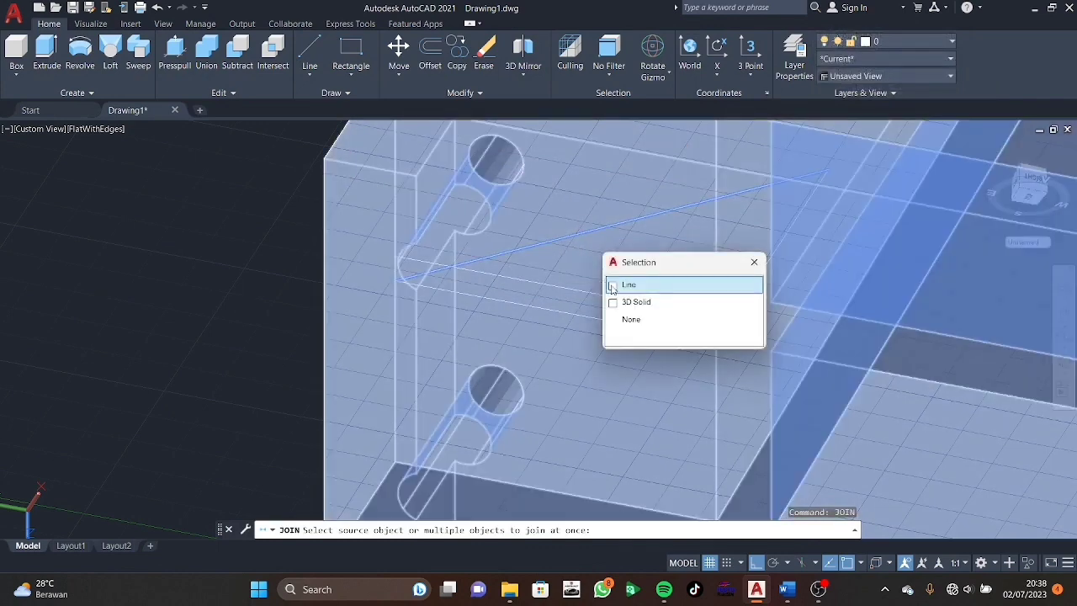
left_click(612, 284)
left_click(603, 313)
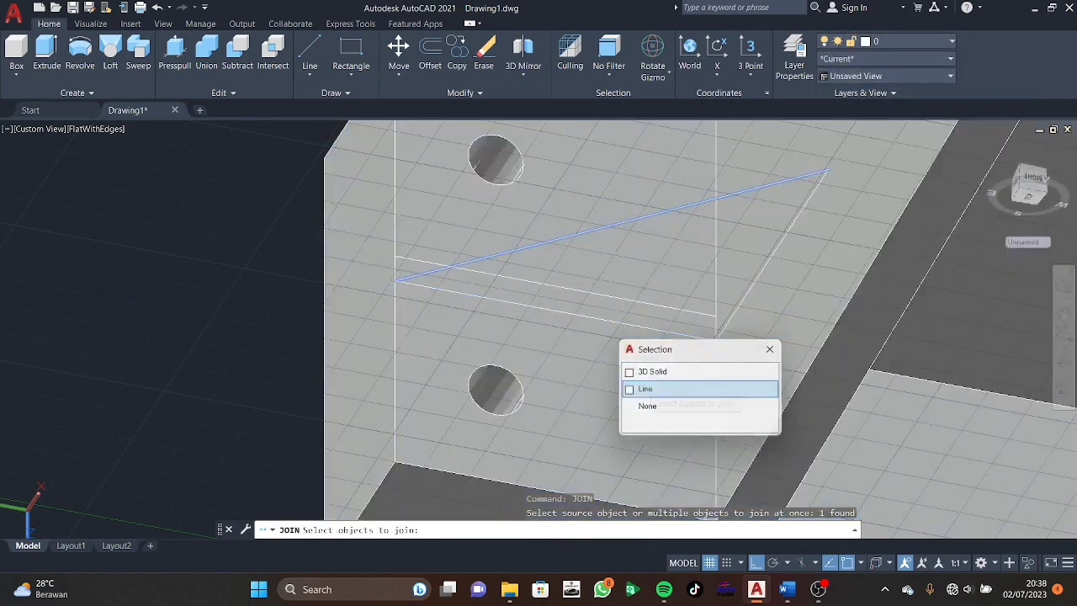
left_click(648, 387)
left_click(753, 289)
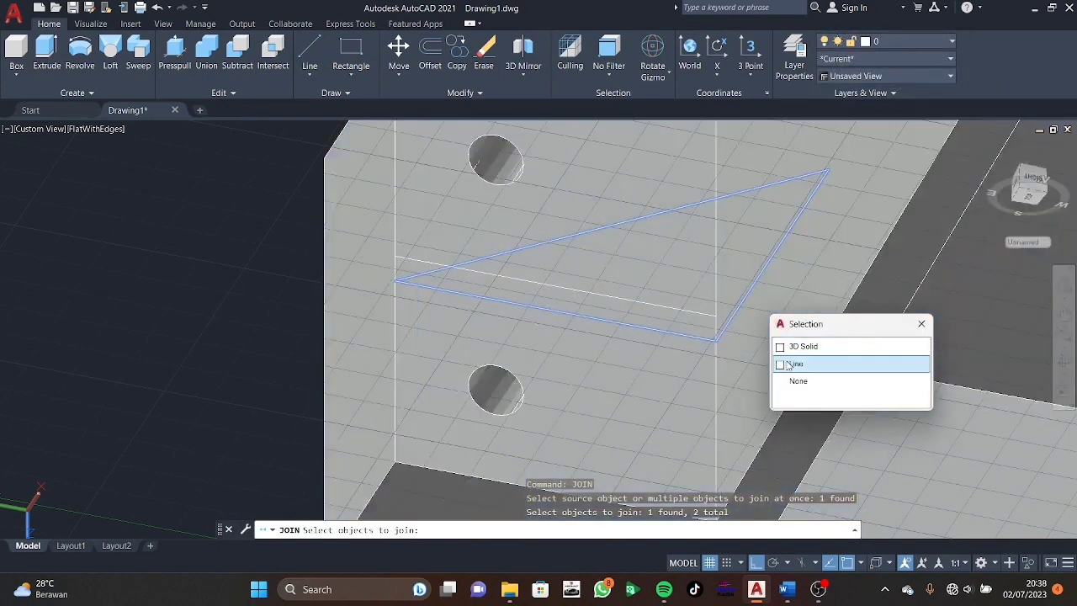
left_click(795, 361)
key("Escape")
left_click(169, 48)
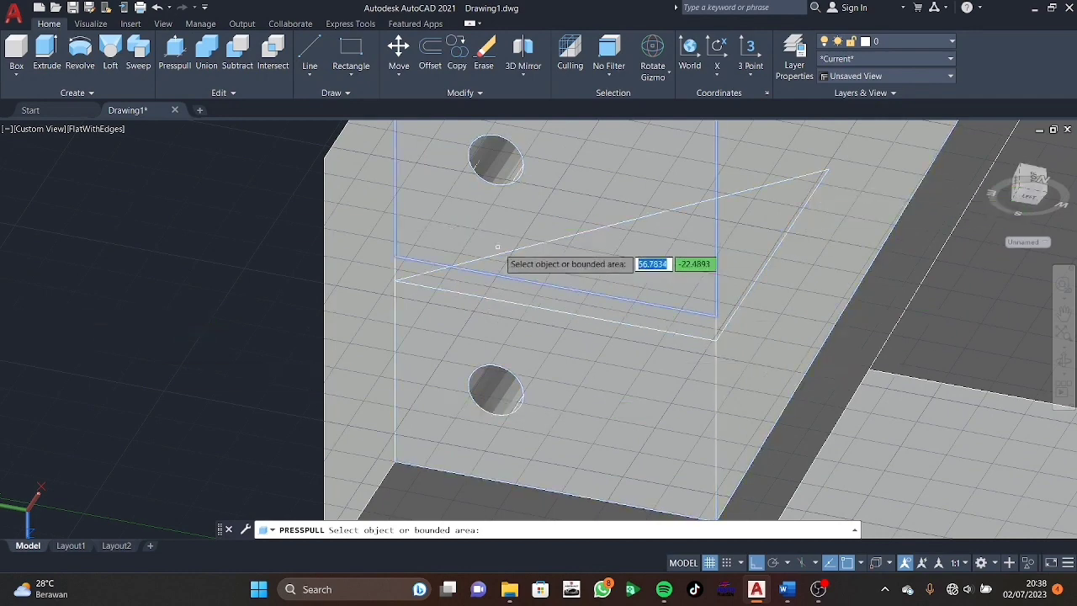
key("Escape")
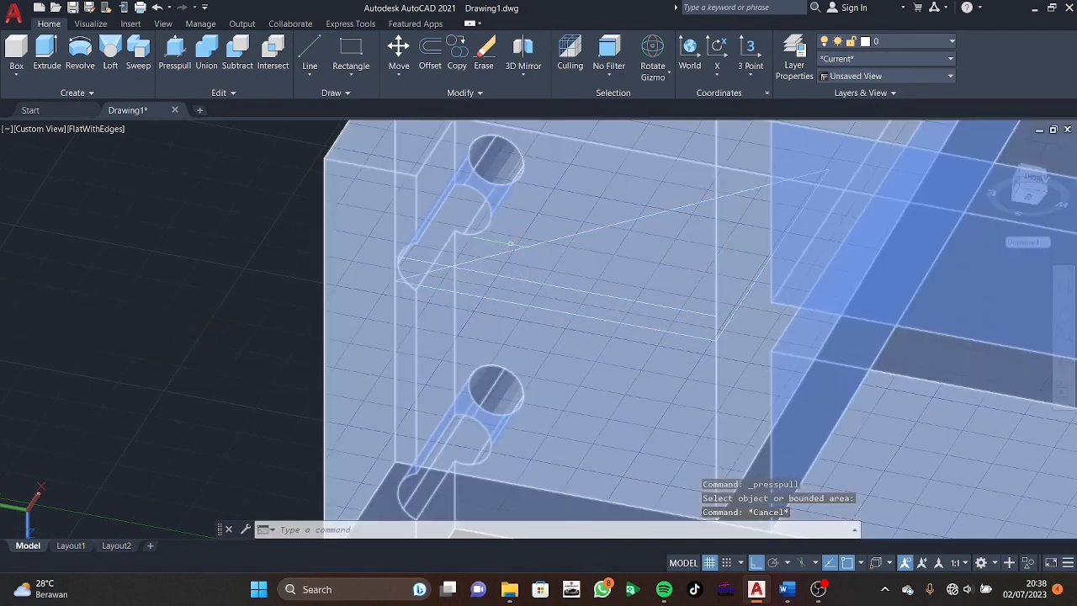
Step: Rerun JOIN on the top, lower and right triangle lines, choosing Line each time
key("Return")
left_click(517, 247)
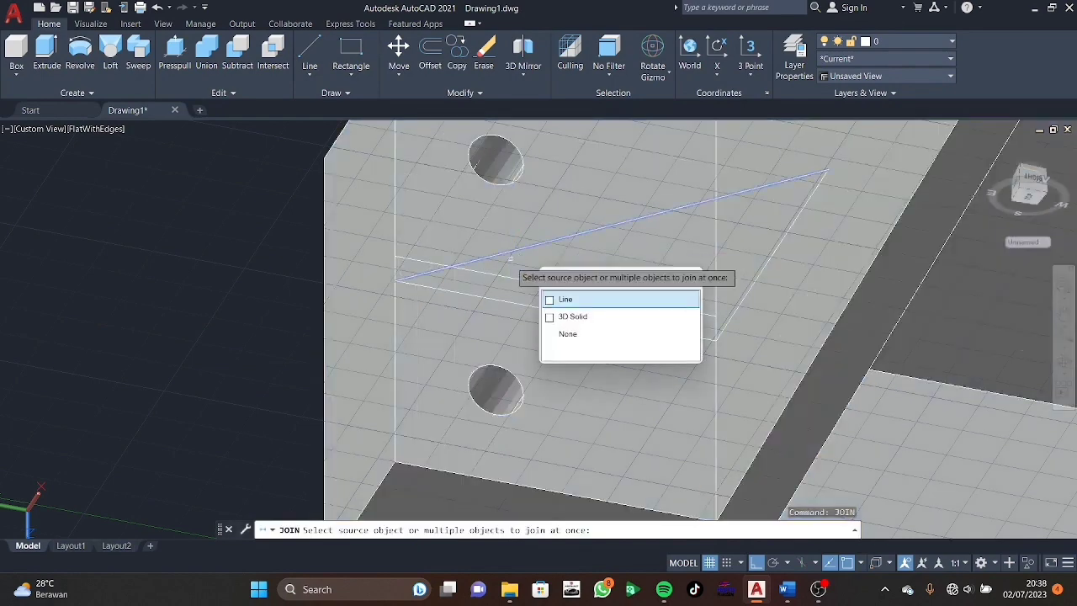
left_click(566, 301)
left_click(539, 305)
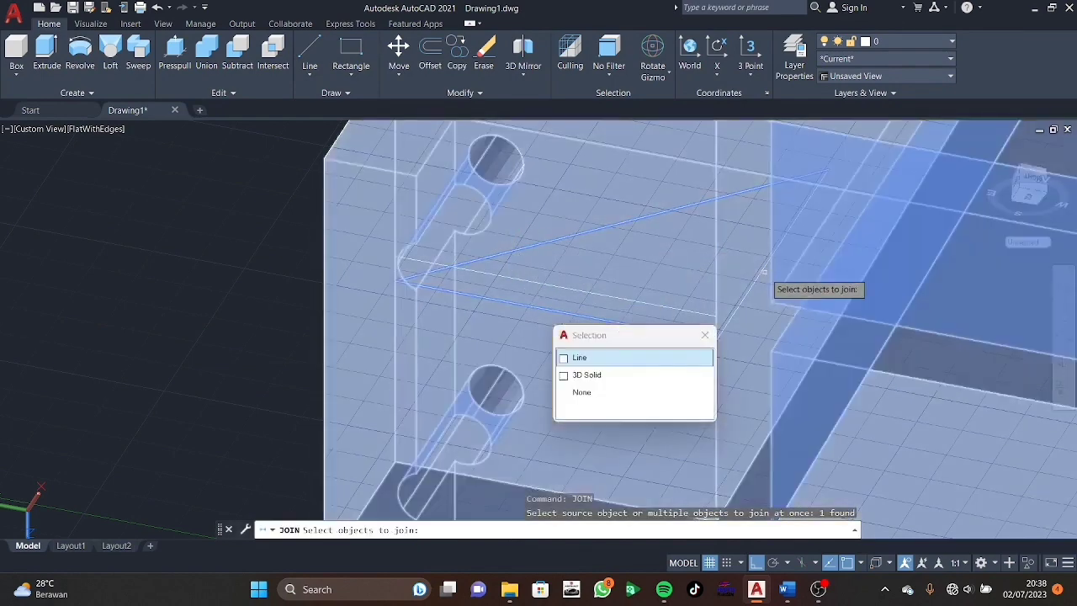
left_click(577, 356)
left_click(771, 263)
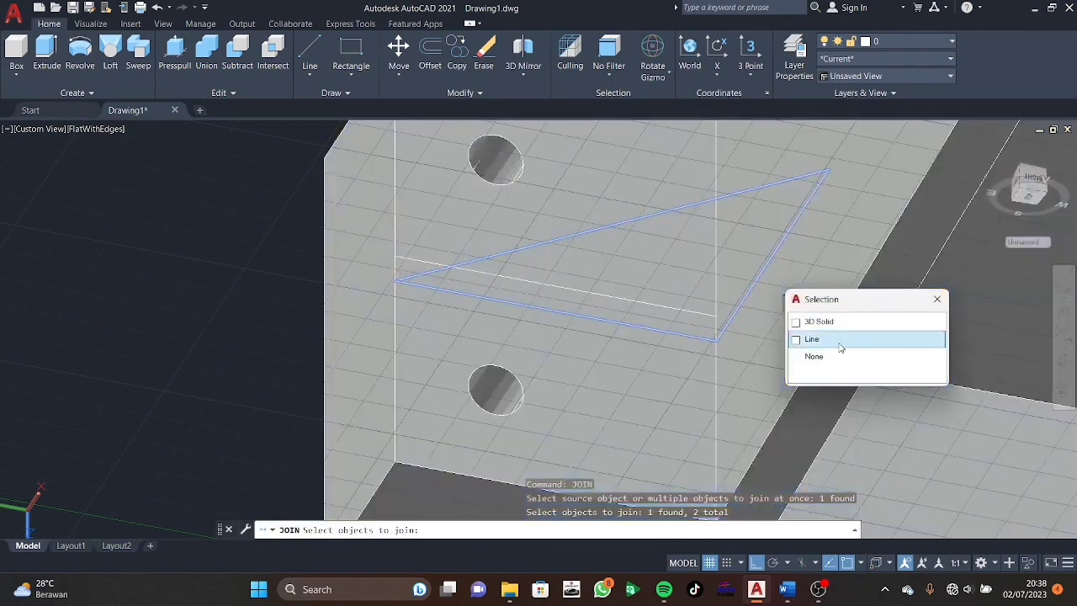
left_click(840, 342)
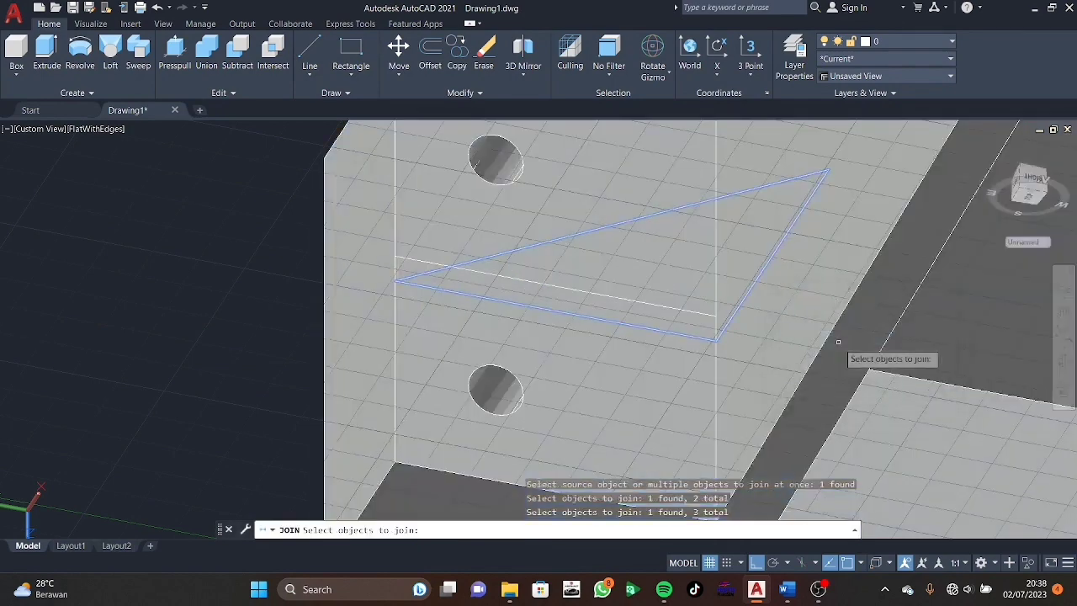
key("Return")
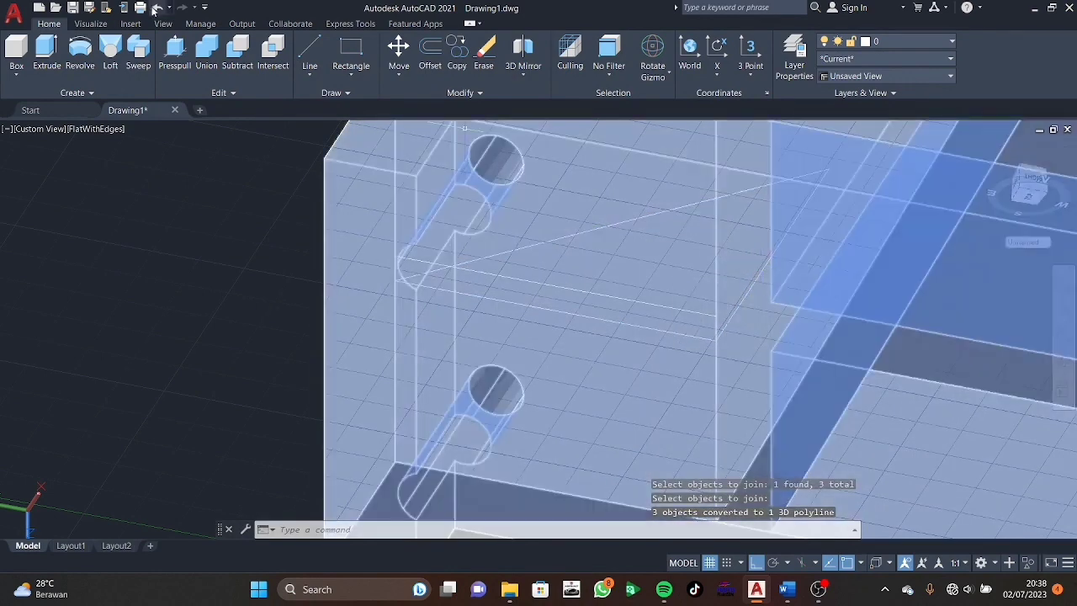
Step: Press-pull the triangular gusset area up to its extrusion height
left_click(177, 65)
left_click(660, 253)
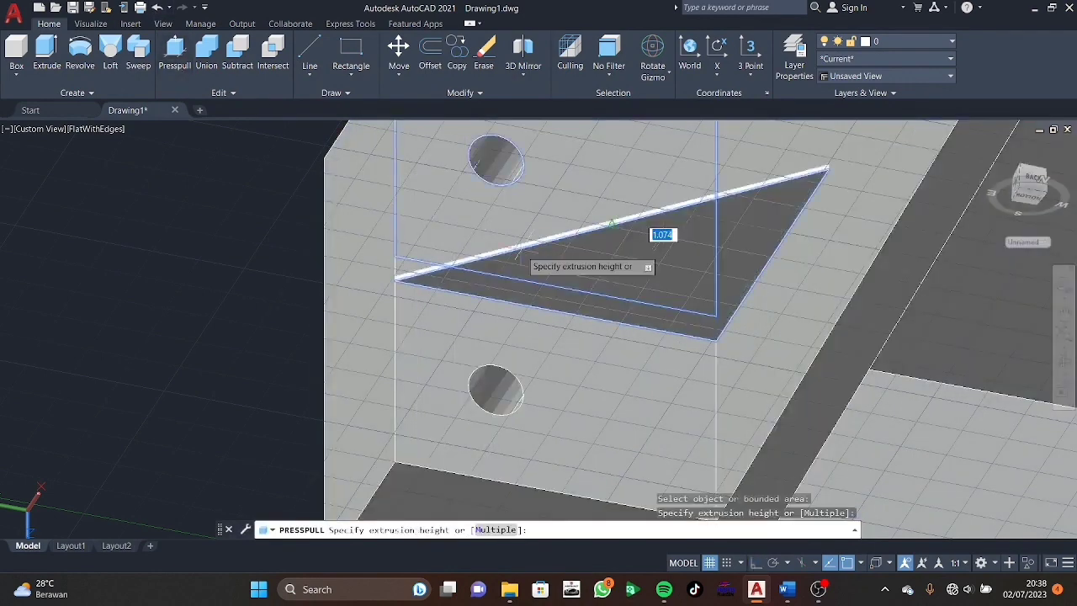
left_click(532, 205)
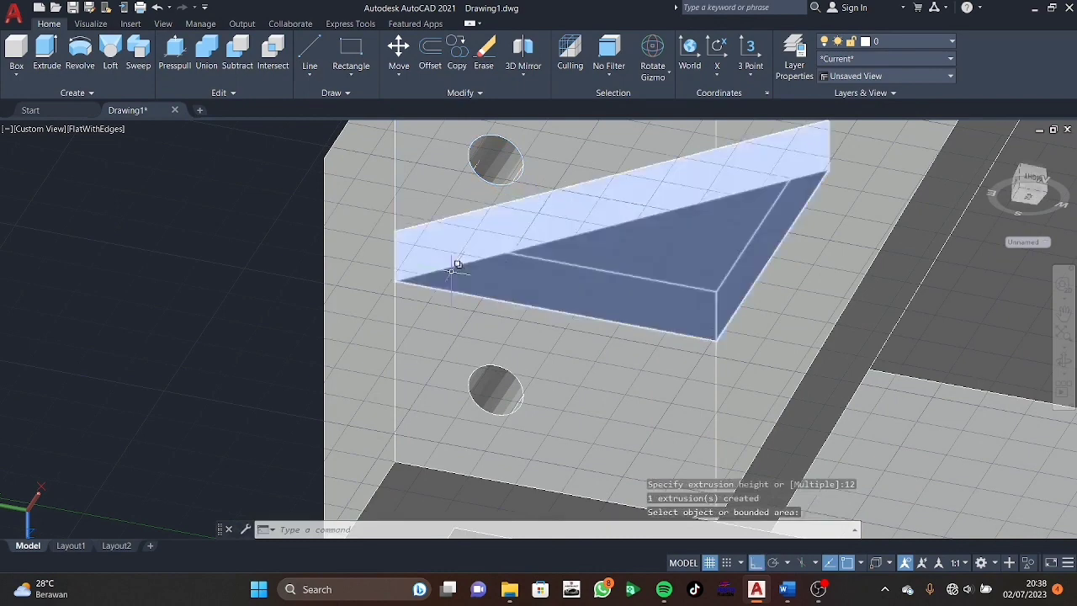
Step: Draw a 70-unit line starting from the box corner
type("l")
key("Return")
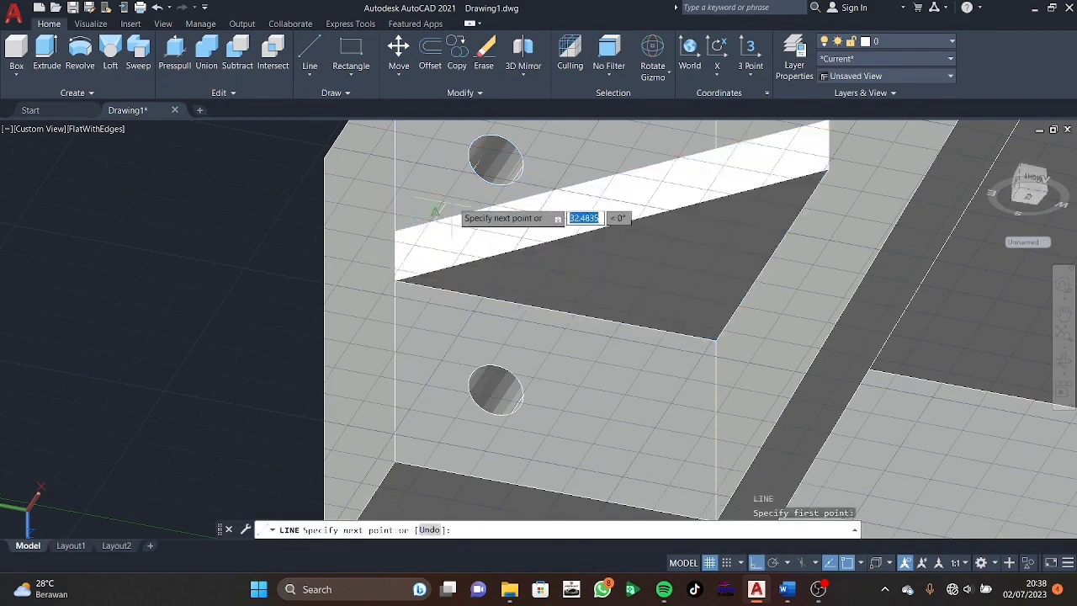
key("Escape")
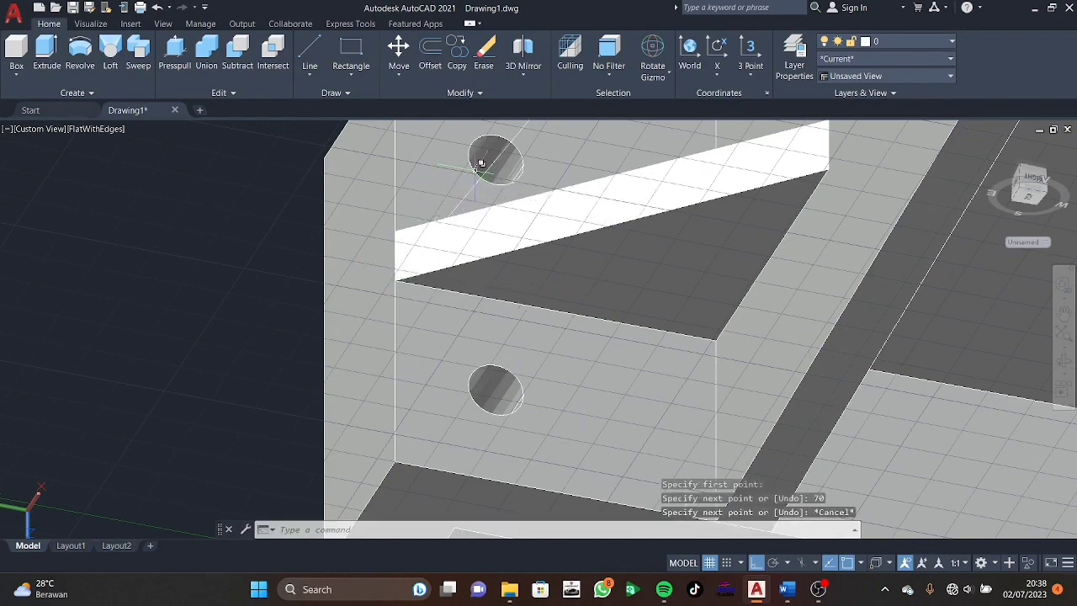
middle_click_drag(693, 192, 724, 317, "shift")
key("ctrl+z")
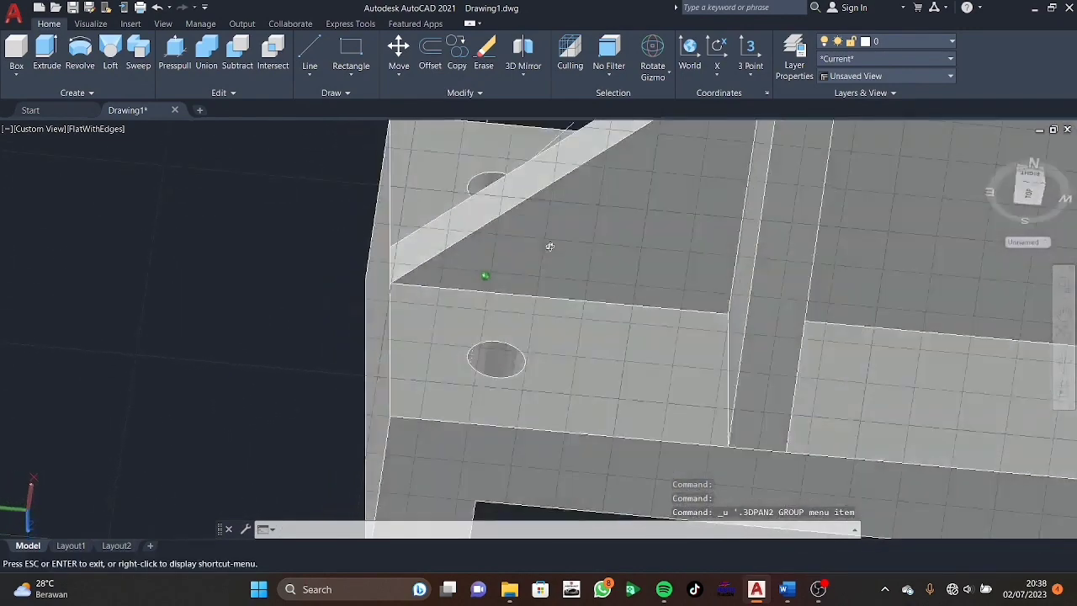
key("Escape")
left_click(309, 52)
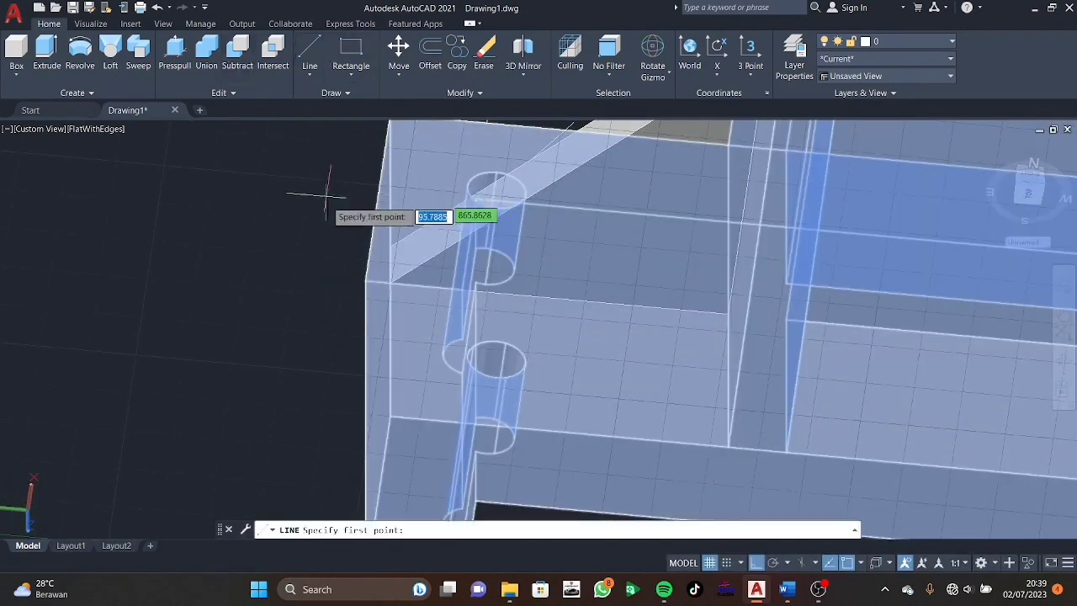
left_click(389, 281)
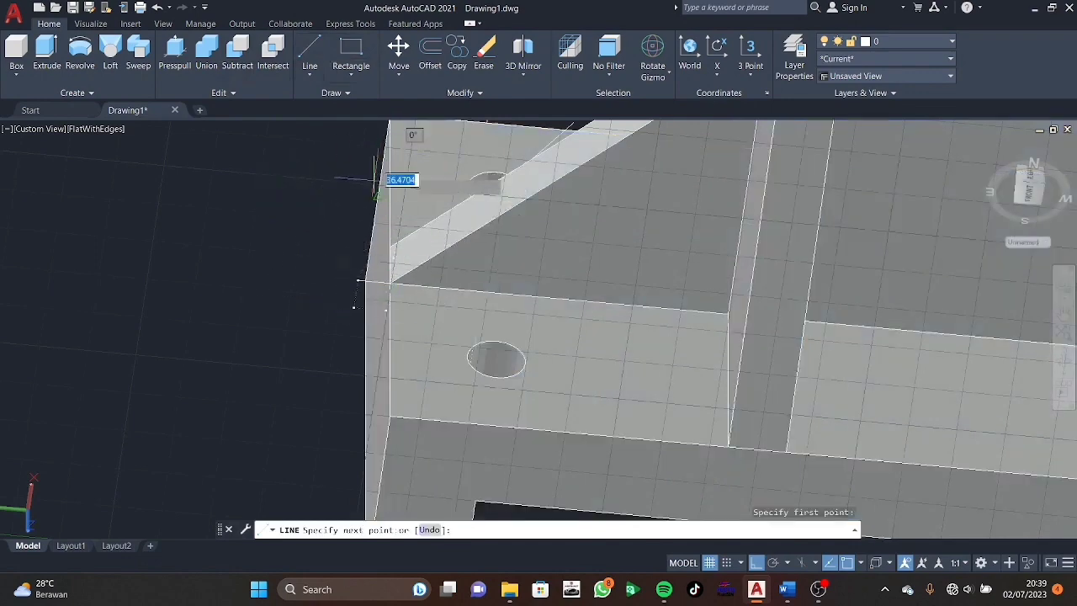
key("Return")
scroll(418, 141, "down", 5)
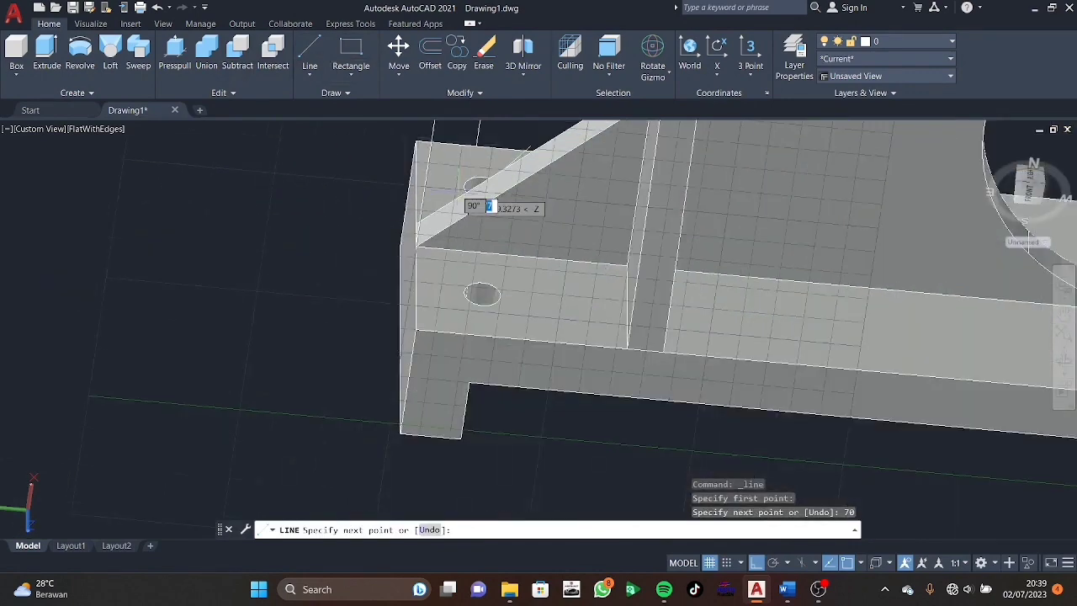
key("Escape")
Step: Draw a 70-radius circle centred on the box corner
key("Return")
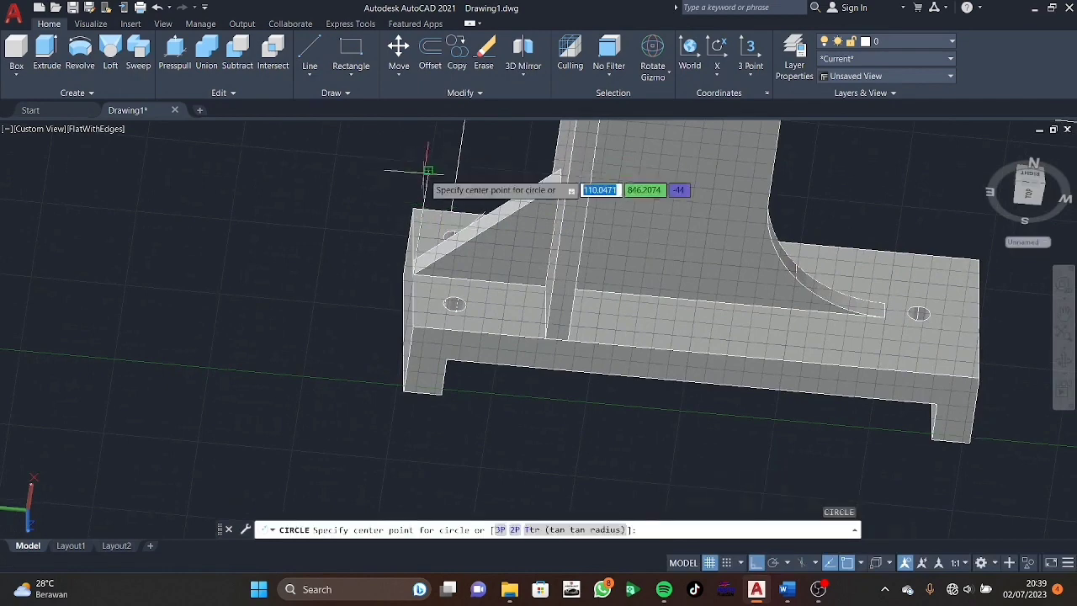
left_click(414, 271)
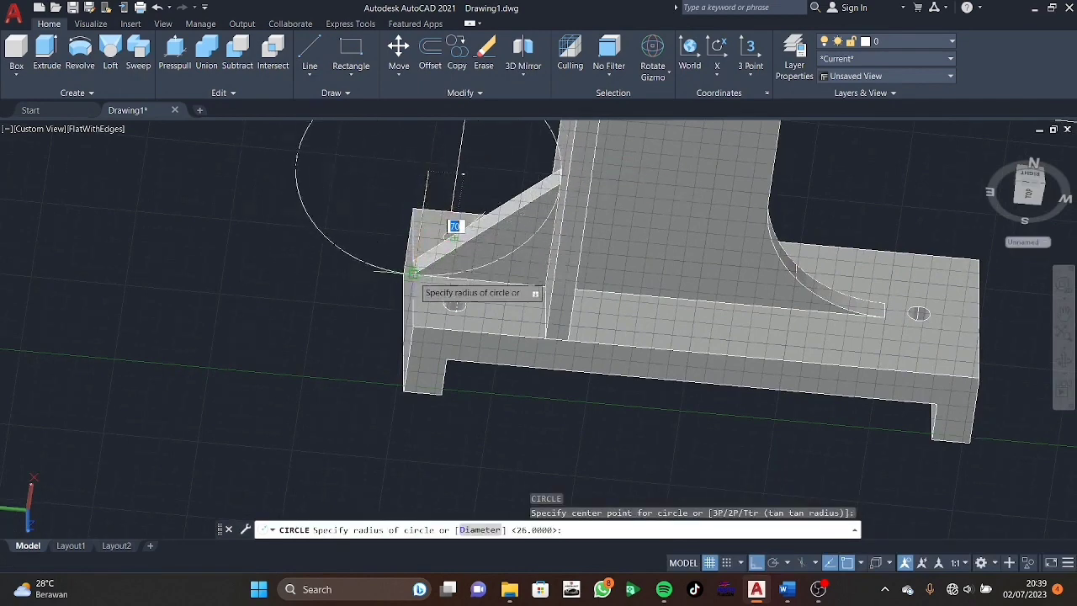
key("Return")
Step: Press-pull the two quarter-circle corner areas through the box to cut the corner away
left_click(174, 54)
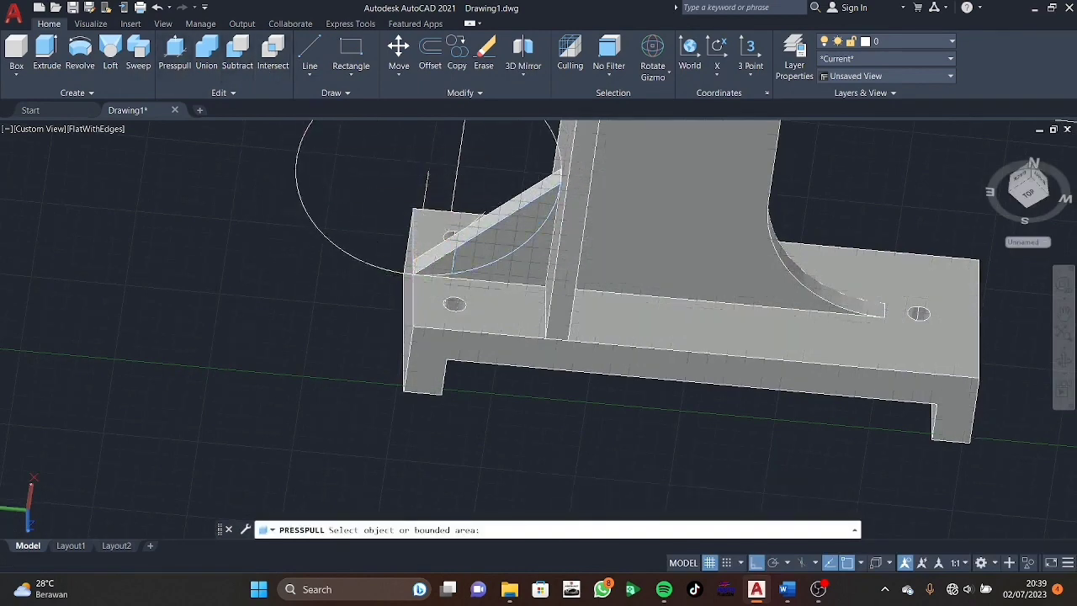
left_click(496, 243)
left_click(495, 246)
left_click(442, 252)
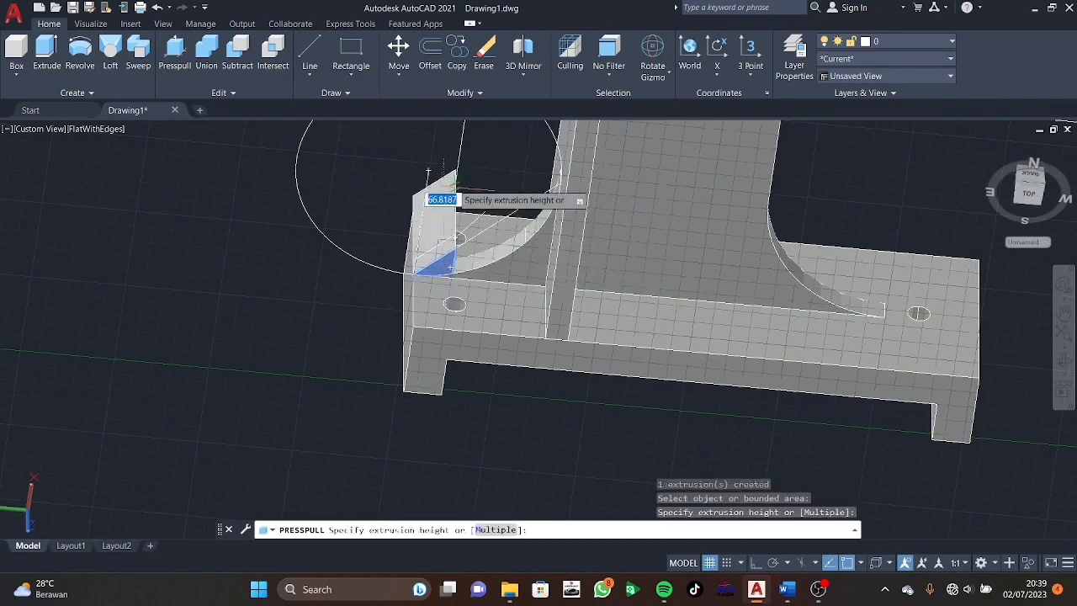
left_click(500, 264)
scroll(500, 264, "down", 5)
left_click(599, 234)
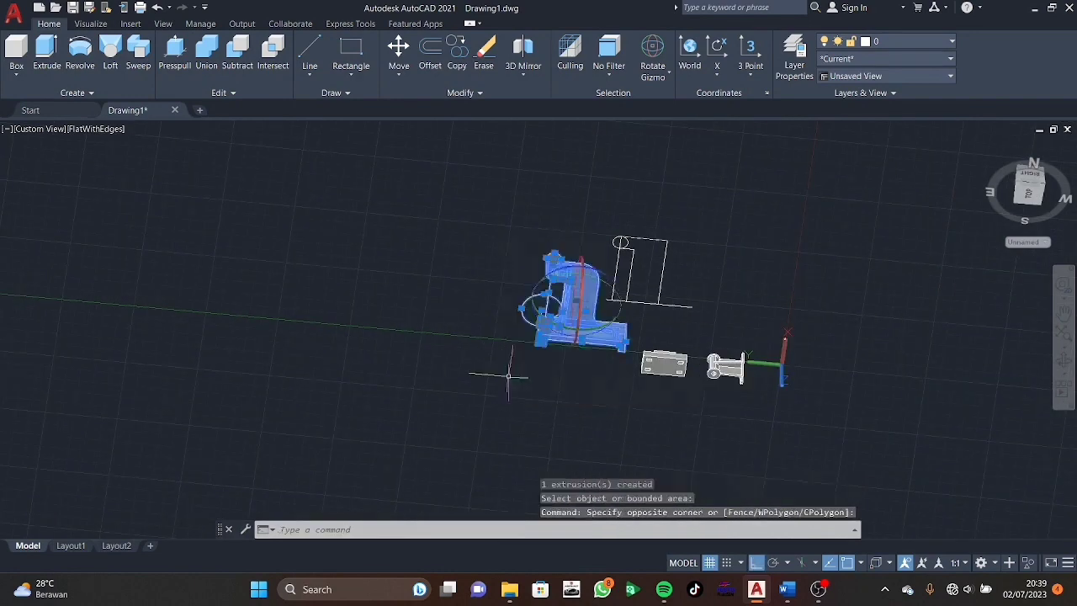
Step: Union all the bracket pieces into a single solid with a window selection
key("Escape")
left_click(207, 55)
left_click(603, 240)
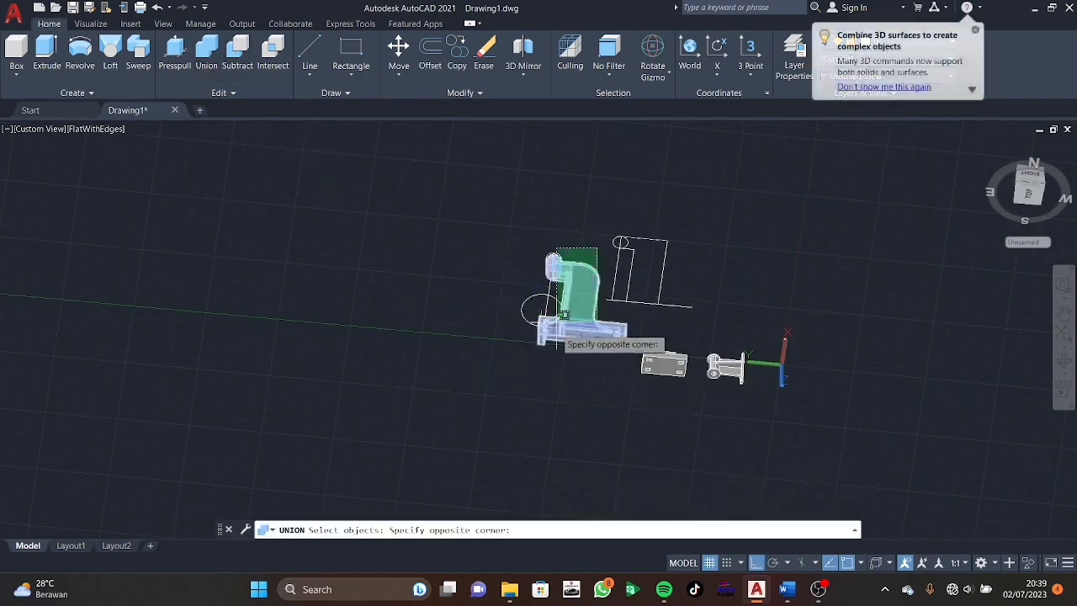
left_click(508, 381)
key("Return")
Step: Switch to Top view and move the merged bracket further to the right
mouse_move(508, 382)
middle_mouse_down("shift")
mouse_move(402, 331)
mouse_move(480, 224)
mouse_move(312, 269)
mouse_move(475, 226)
middle_mouse_up("shift")
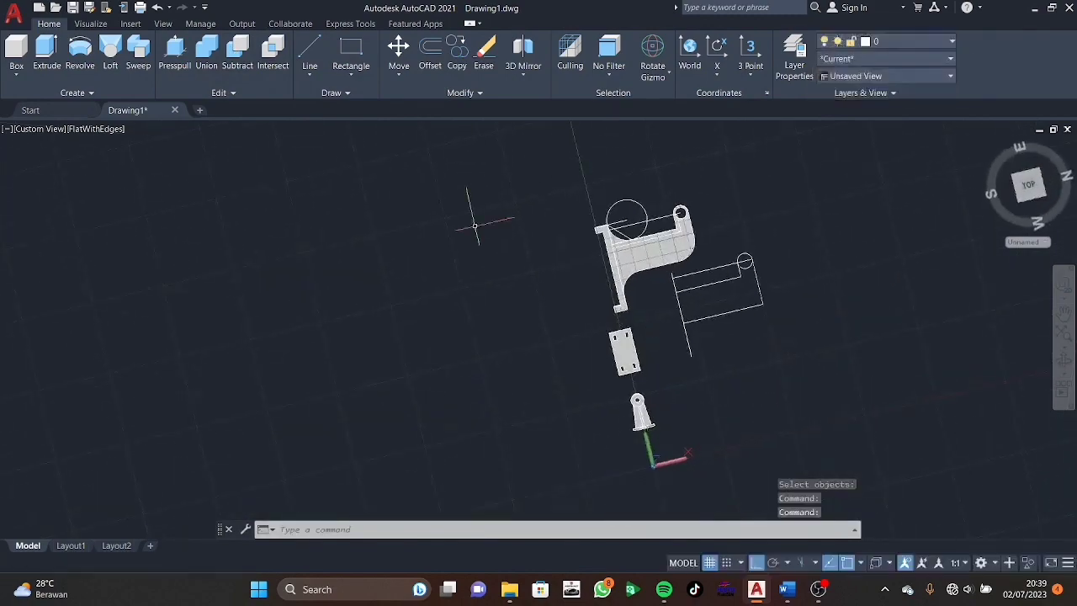
left_click(1021, 207)
left_click(1024, 241)
left_click(1014, 293)
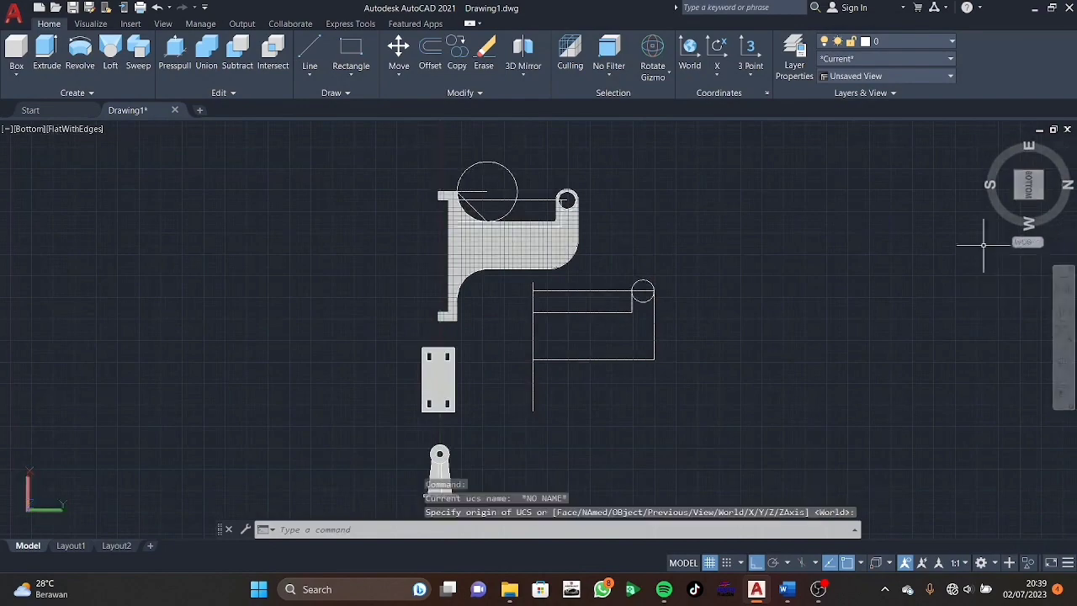
mouse_move(1027, 199)
middle_mouse_down("shift")
mouse_move(853, 269)
mouse_move(770, 483)
mouse_move(1047, 193)
middle_mouse_up("shift")
left_click(1044, 192)
left_click(618, 353)
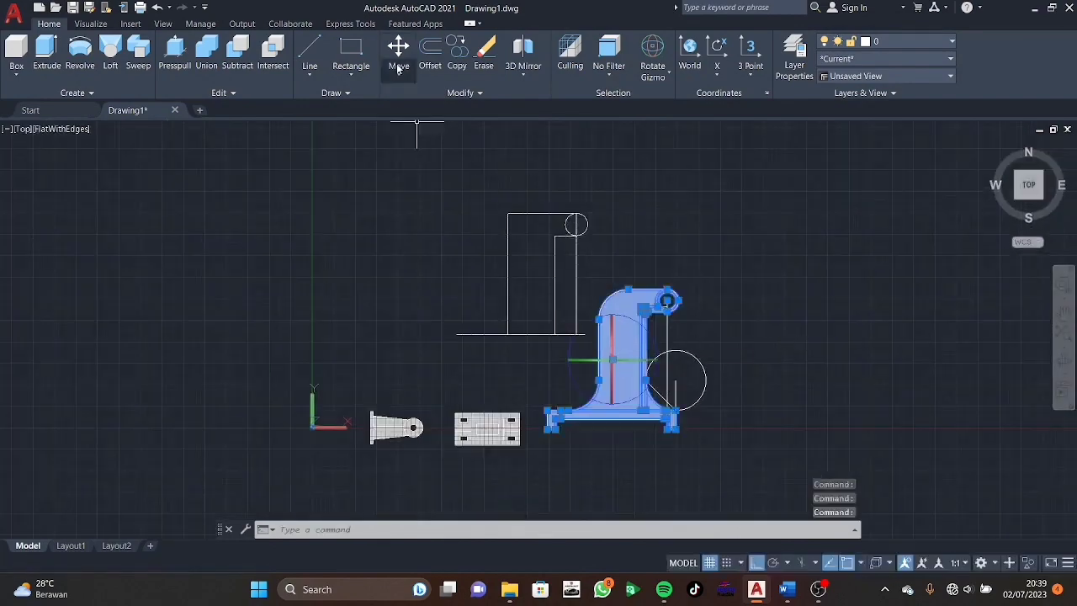
left_click(399, 48)
left_click(630, 378)
left_click(907, 378)
Step: Window-select the leftover 2D construction drawings and delete them
left_click(755, 274)
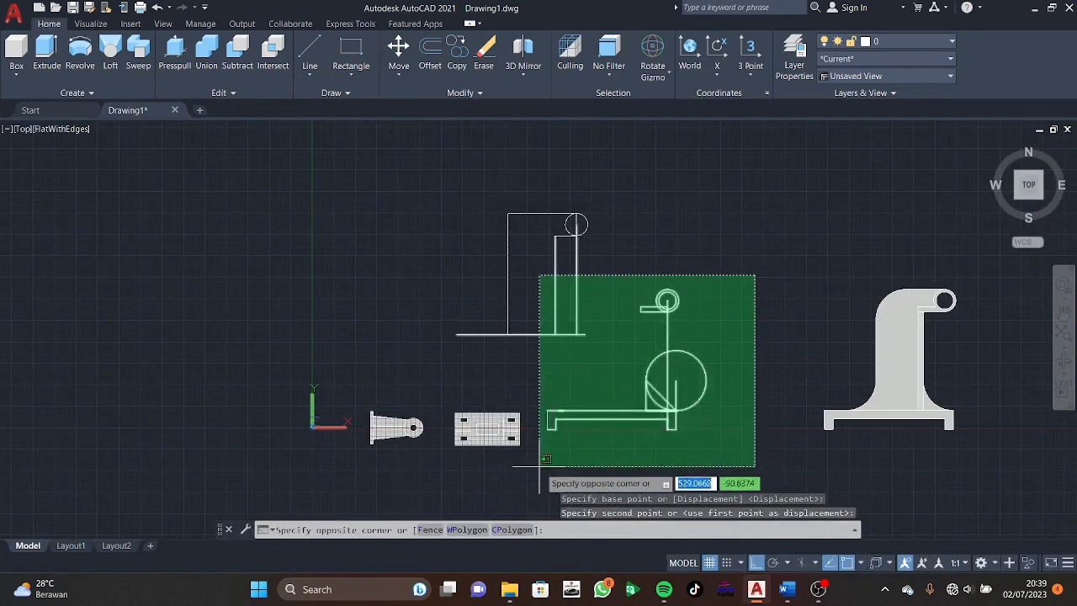
left_click(505, 471)
left_click(631, 172)
left_click(377, 387)
key("Delete")
middle_click_drag(757, 444, 712, 423)
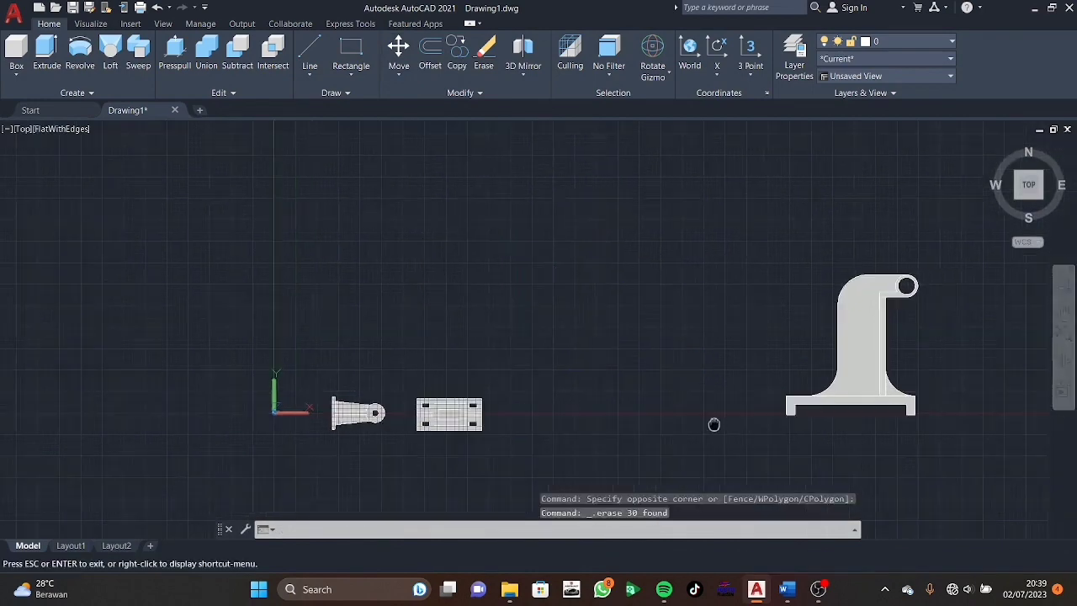
Step: Orbit into a tilted 3D view and move the slotted plate between the other parts
left_click(444, 408)
key("Escape")
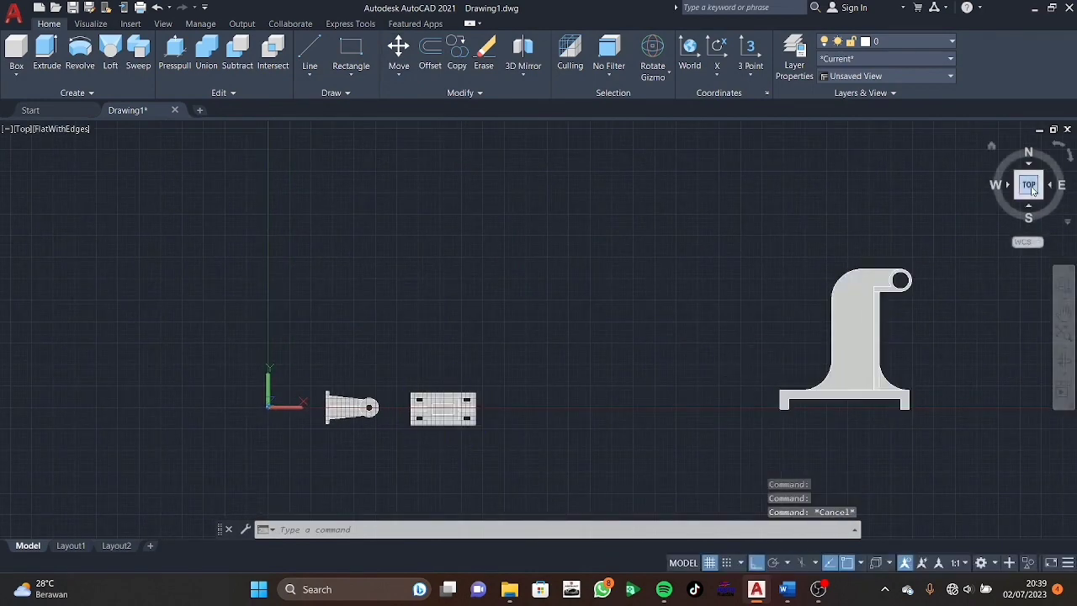
scroll(638, 356, "down", 1)
mouse_move(637, 356)
middle_mouse_down("shift")
mouse_move(547, 354)
mouse_move(577, 265)
middle_mouse_up("shift")
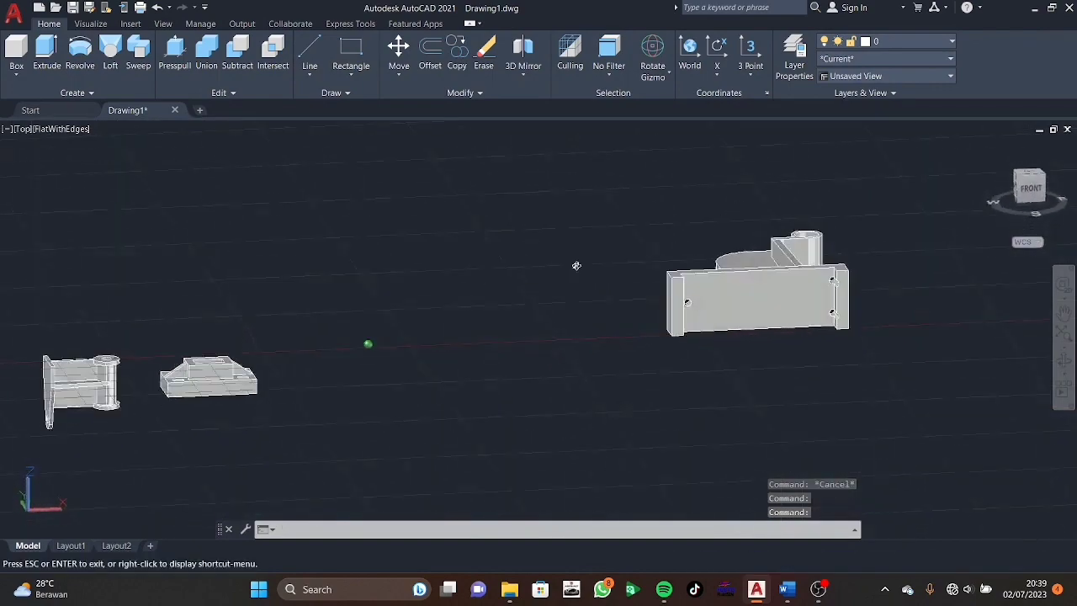
left_click(208, 377)
left_click(399, 50)
left_click(256, 391)
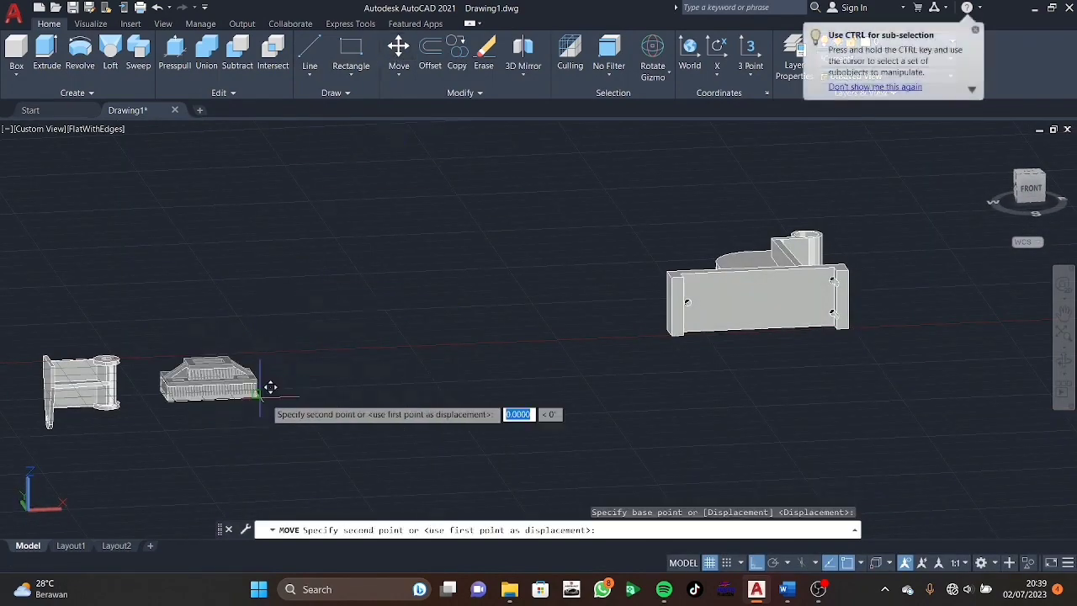
left_click(621, 337)
Step: Reposition the slotted plate so it sits beside the bracket
left_click(593, 358)
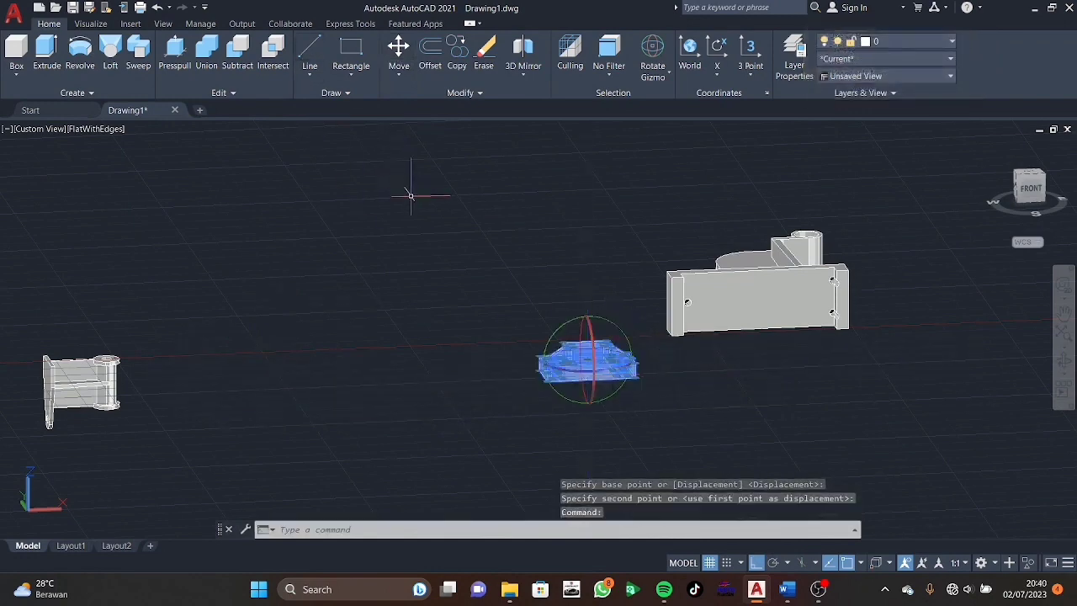
key("Escape")
key("Escape")
middle_click_drag(685, 269, 690, 311, "shift")
left_click(585, 371)
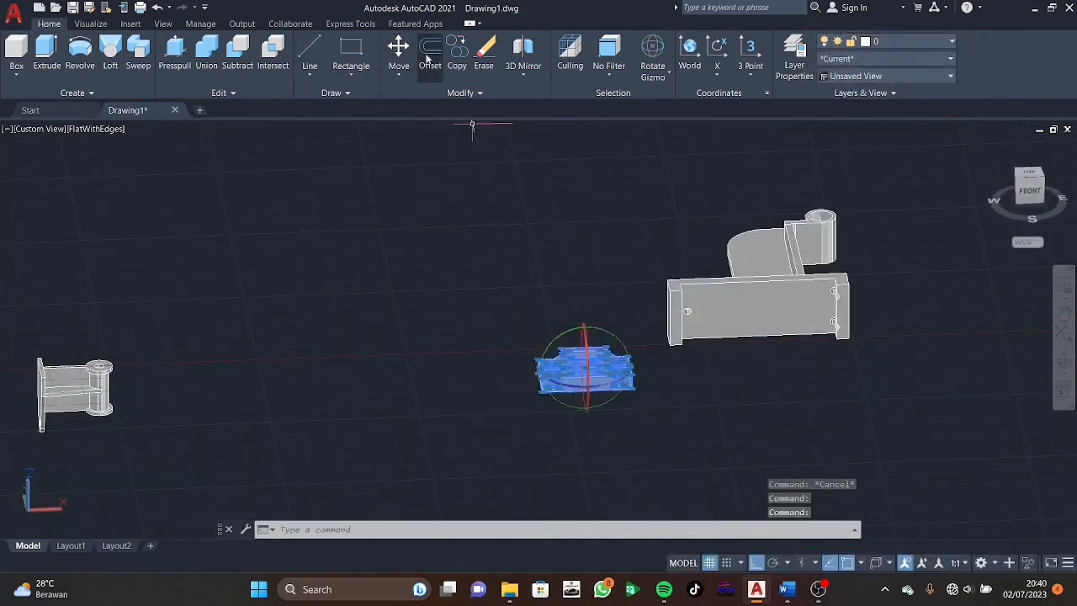
left_click(399, 55)
left_click(602, 374)
left_click(602, 295)
Step: Move the tapered arm into line beside the slotted plate, completing the row
left_click(118, 375)
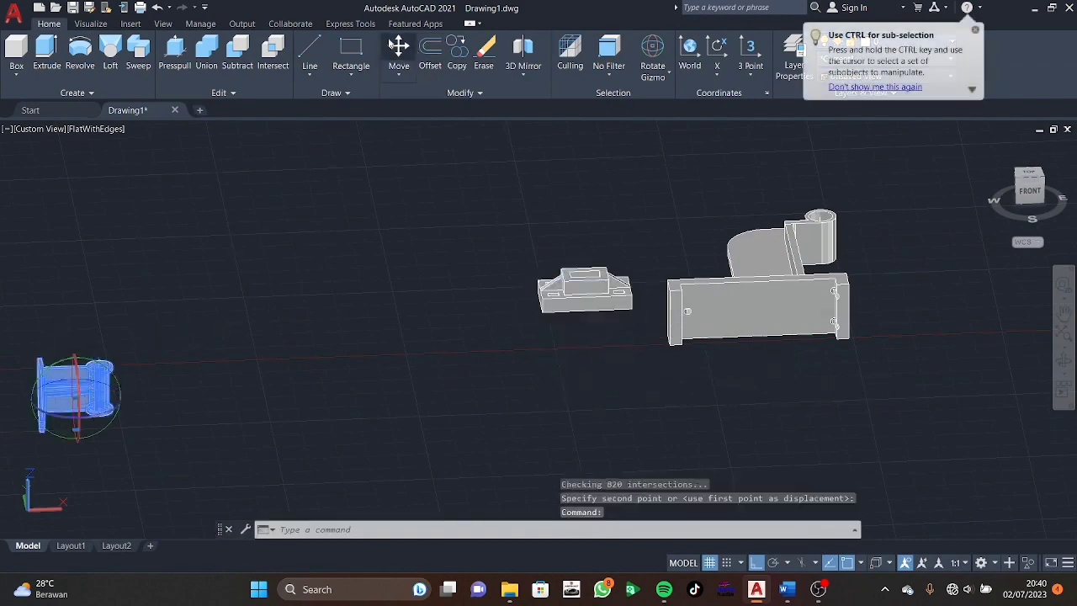
key("Return")
left_click(48, 396)
left_click(199, 286)
left_click(399, 51)
left_click(46, 293)
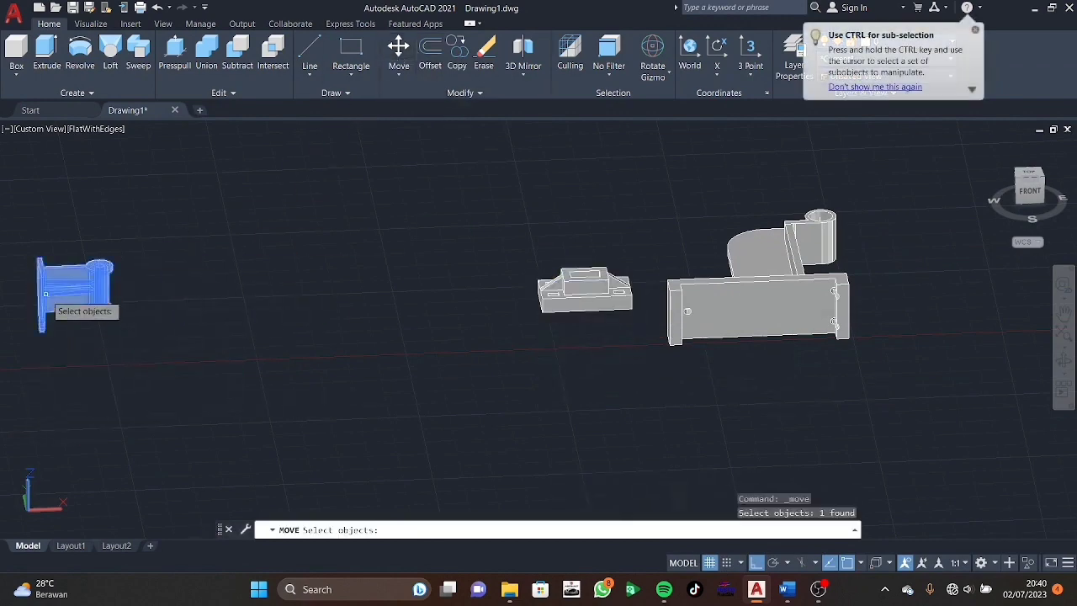
left_click(51, 293)
key("Return")
left_click(68, 288)
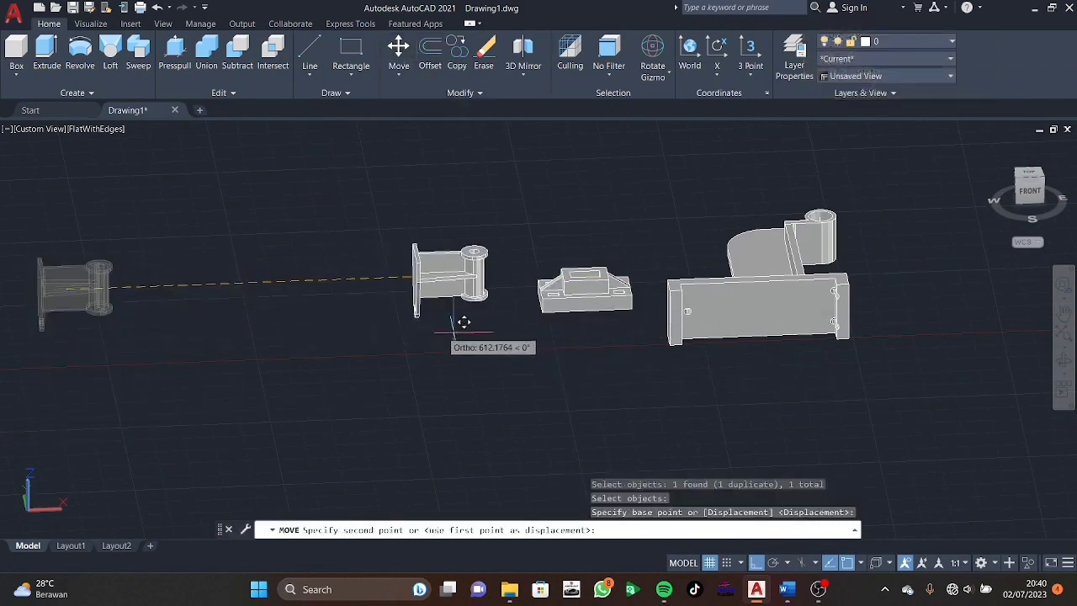
left_click(464, 323)
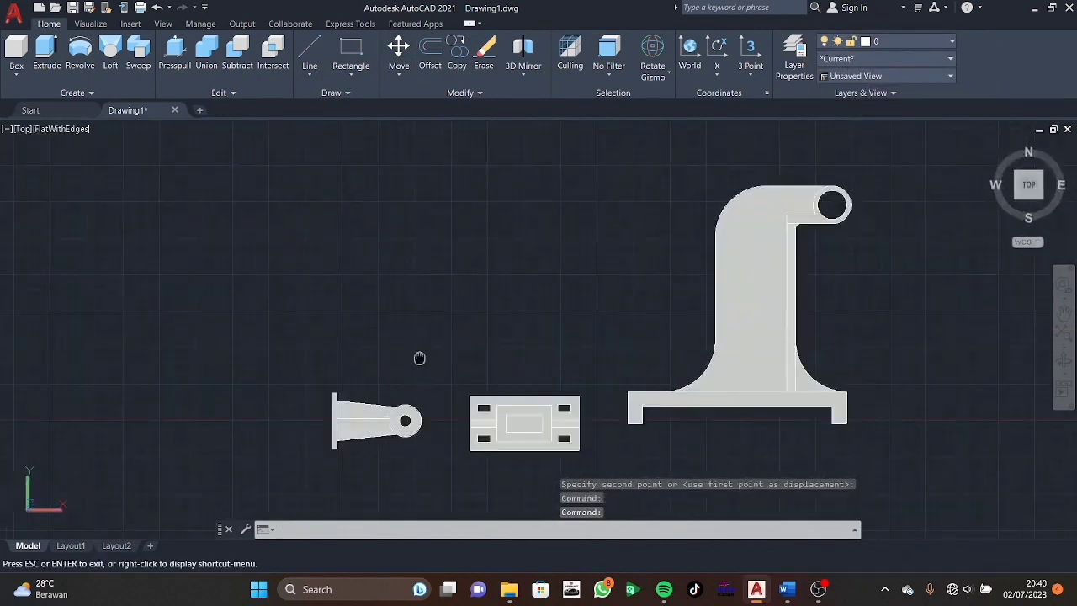
middle_click_drag(497, 404, 550, 351, "shift")
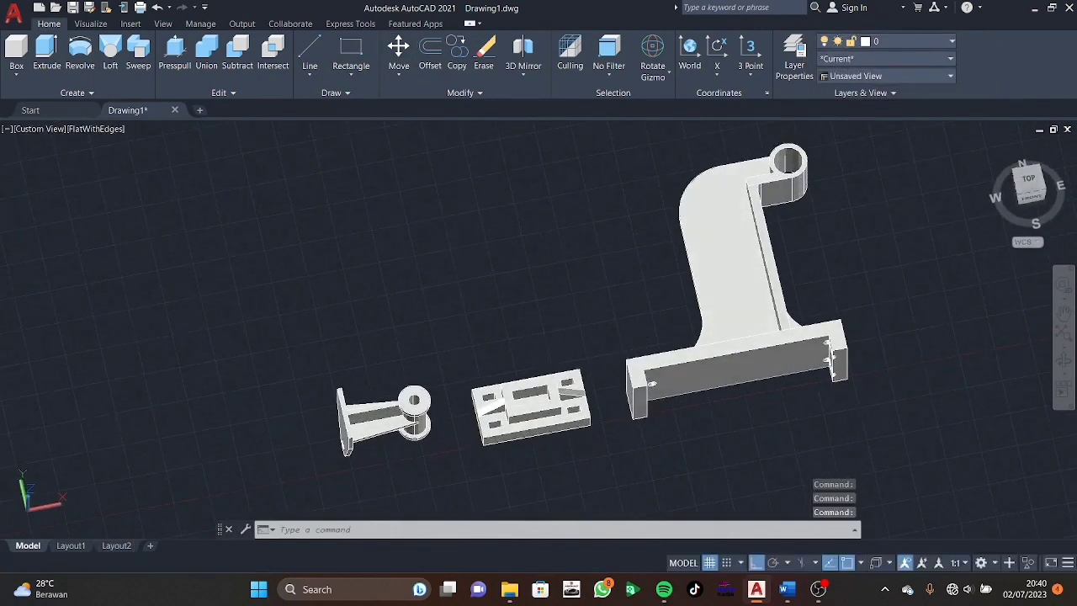